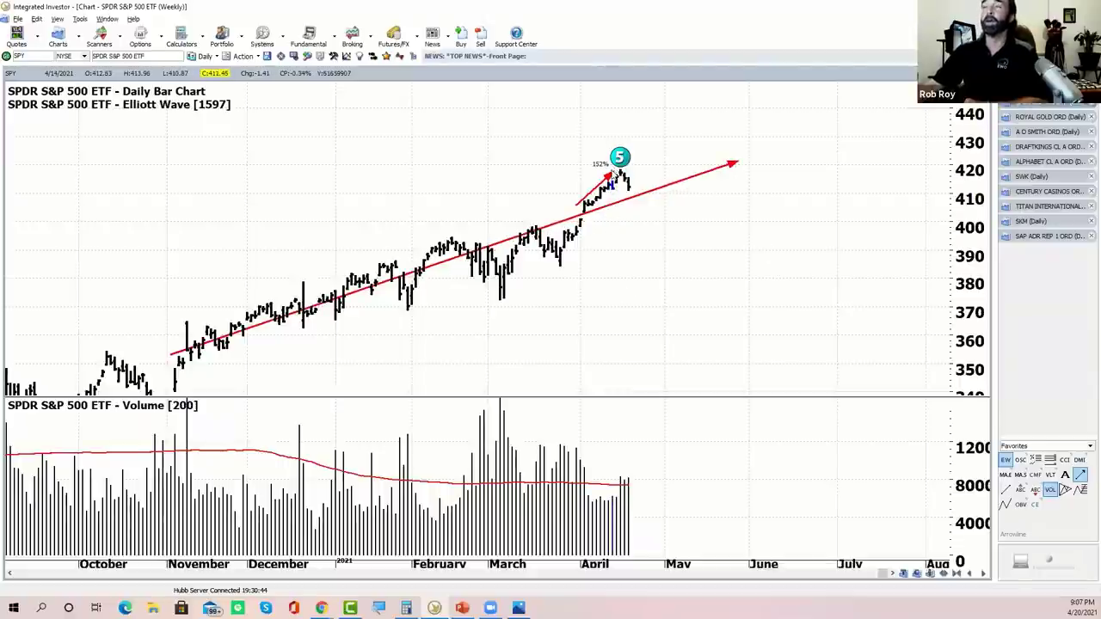
# Remove the long rising arrow from the SPY price chart and overlay the 10, 30 and 50 exponential moving averages.
pyautogui.rightClick(682, 182)
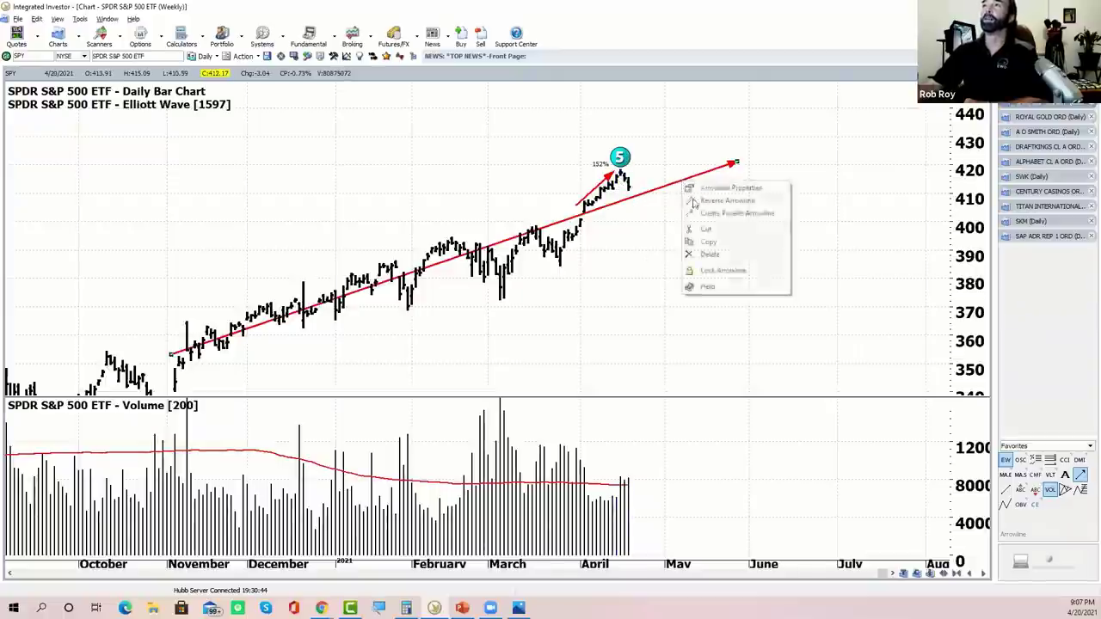
pyautogui.click(713, 229)
pyautogui.click(1004, 475)
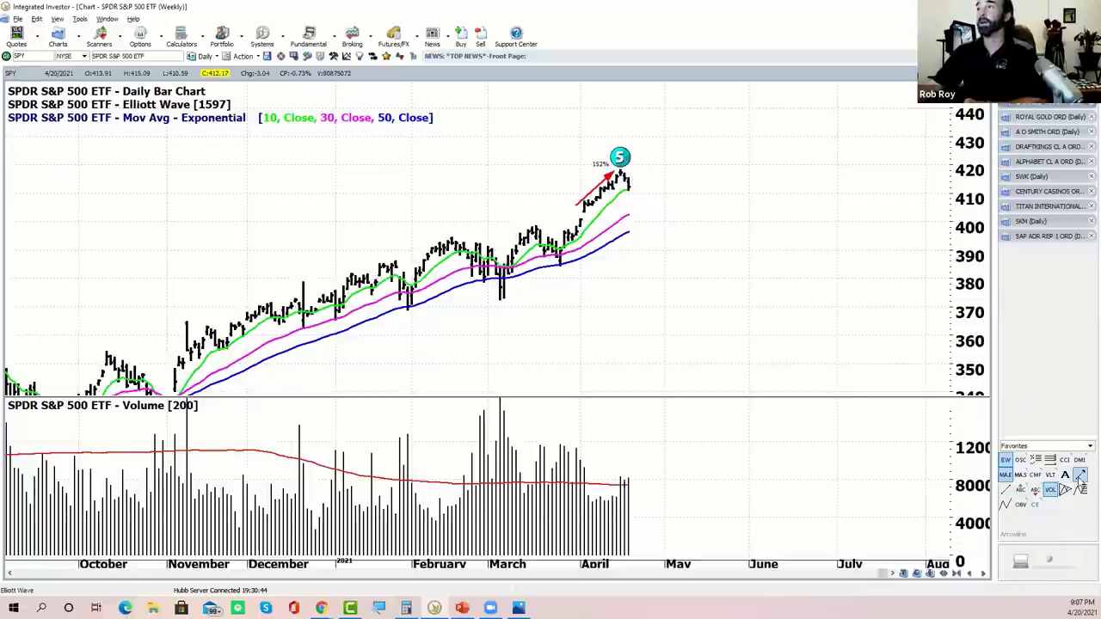
# Draw an arrow pointing at the early-April breakout and a horizontal trendline just above 400 extending from the mid-March high.
pyautogui.click(1079, 476)
pyautogui.moveTo(804, 304)
pyautogui.mouseDown()
pyautogui.moveTo(584, 220)
pyautogui.moveTo(594, 223)
pyautogui.mouseUp()
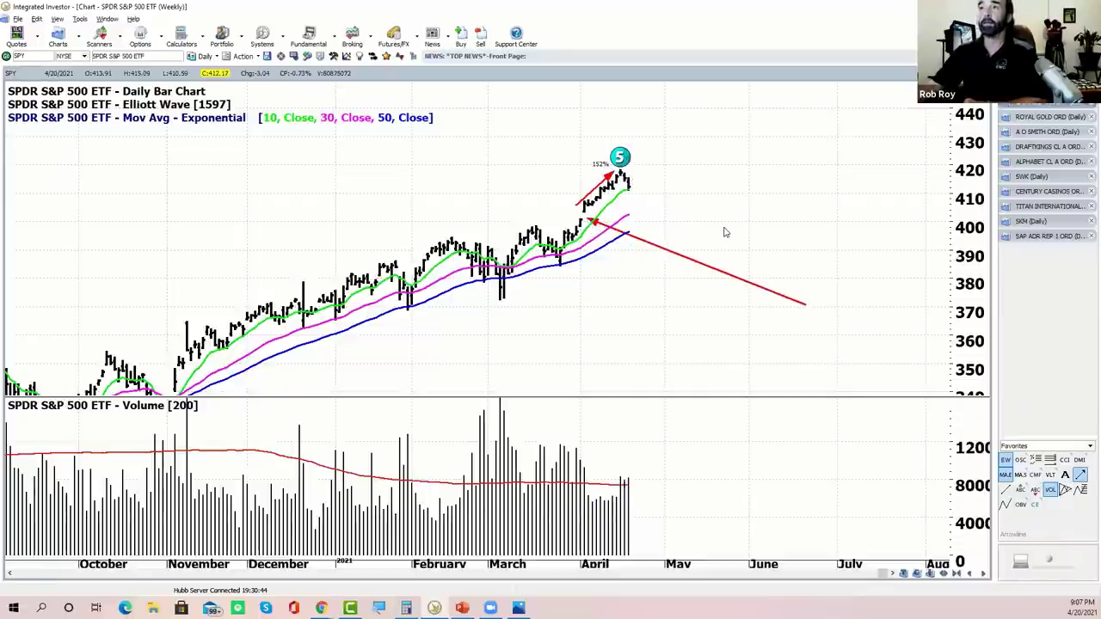
pyautogui.click(1005, 492)
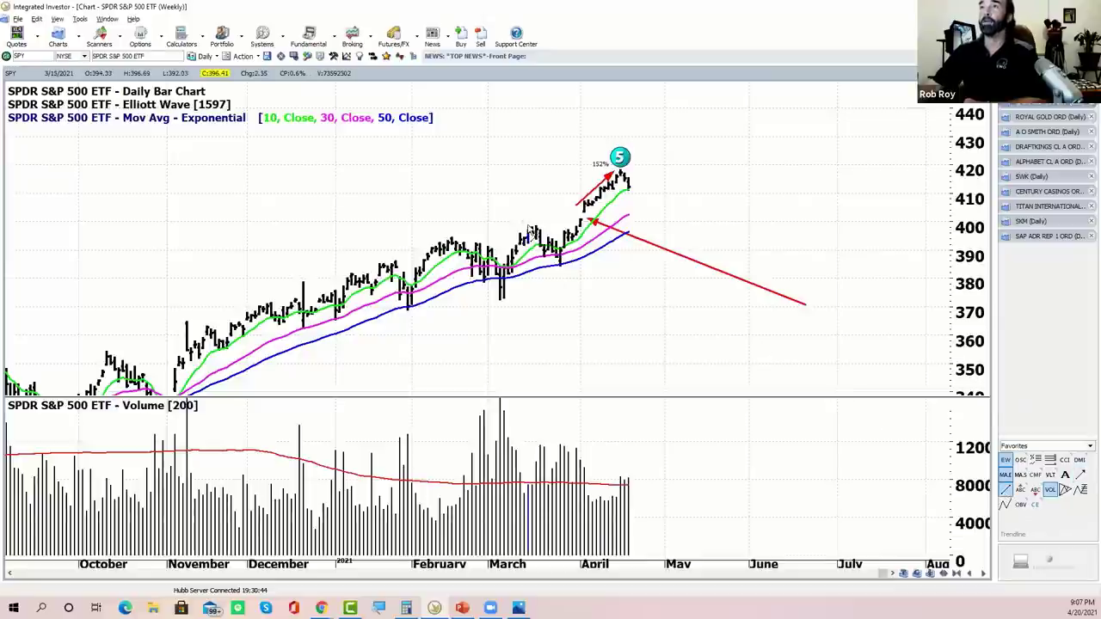
pyautogui.moveTo(527, 222); pyautogui.dragTo(593, 222)
pyautogui.moveTo(669, 224); pyautogui.dragTo(706, 225)
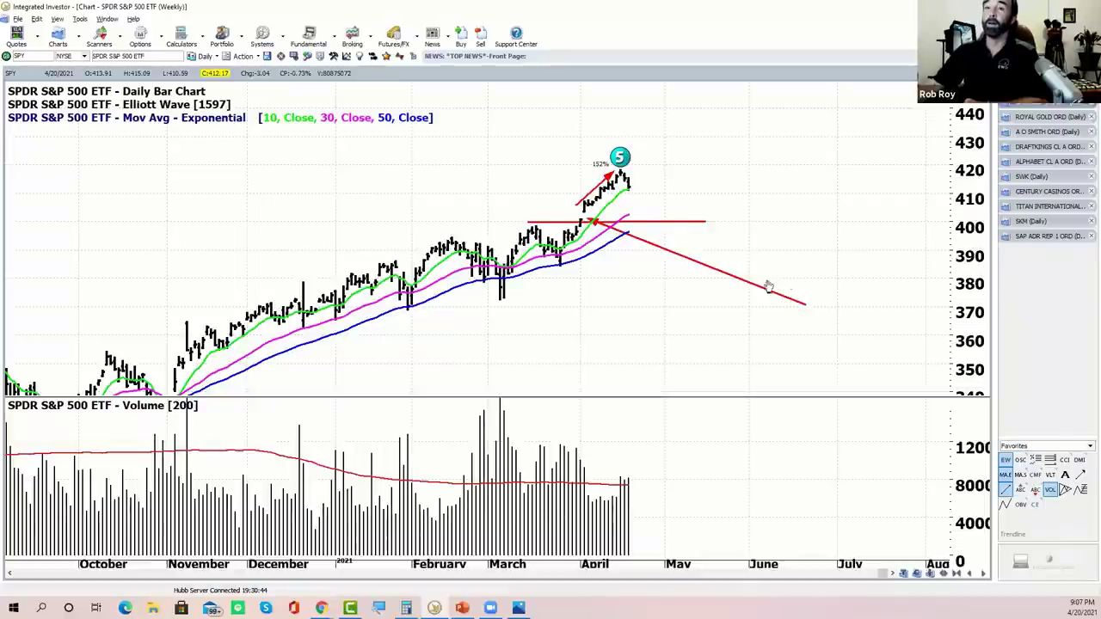
# Remove the arrow at the early-April breakout and the horizontal trendline just above 400.
pyautogui.rightClick(713, 275)
pyautogui.click(738, 316)
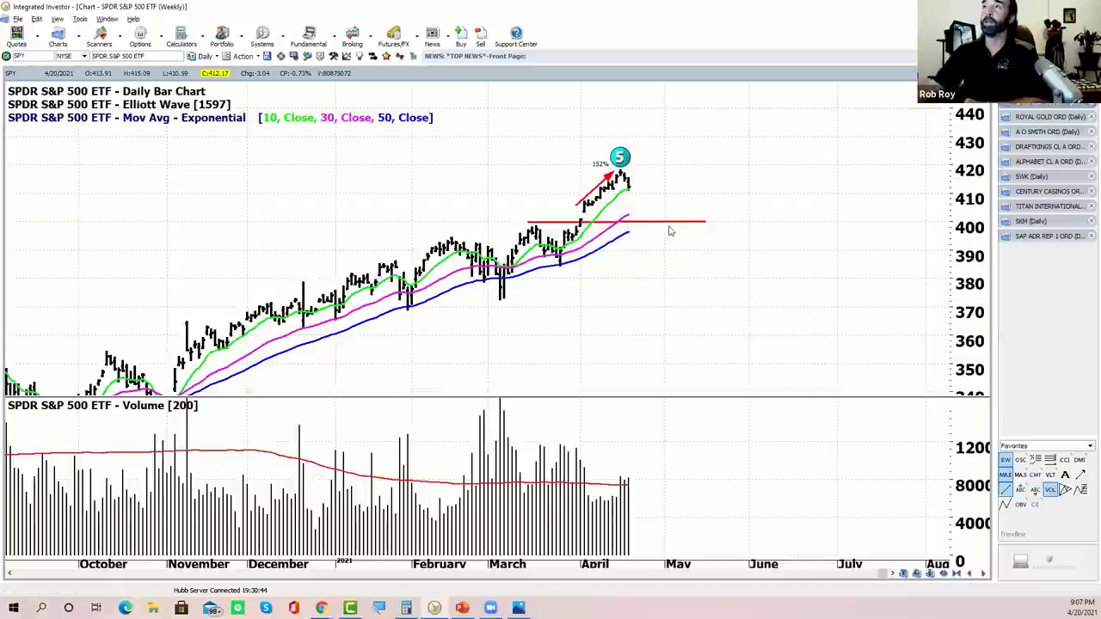
pyautogui.rightClick(670, 223)
pyautogui.click(693, 259)
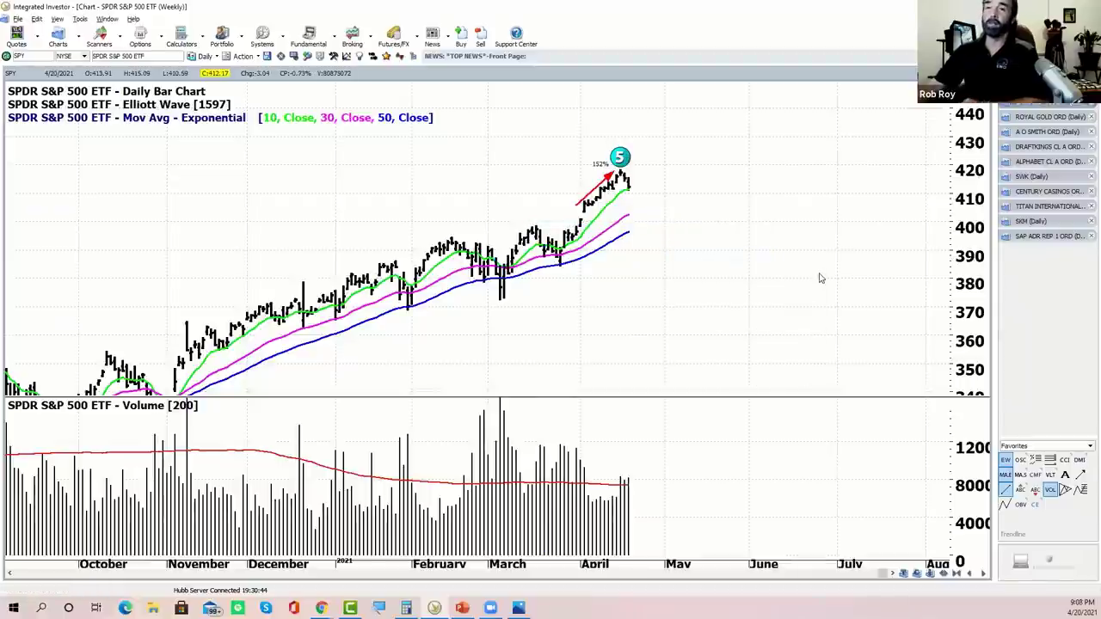
# Draw a Zig Zag Extension through the early-March low, mid-March high and late-March low to the 161.8% level, and mark that level with an arrow.
pyautogui.scroll(1, 765, 263)
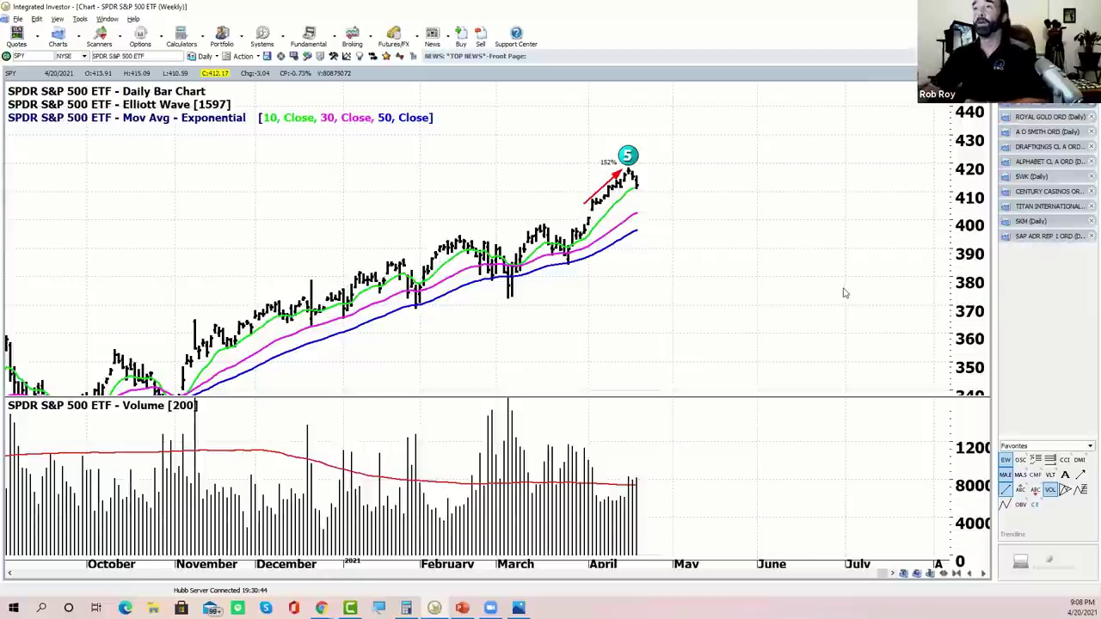
pyautogui.scroll(-3, 800, 301)
pyautogui.scroll(-2, 916, 321)
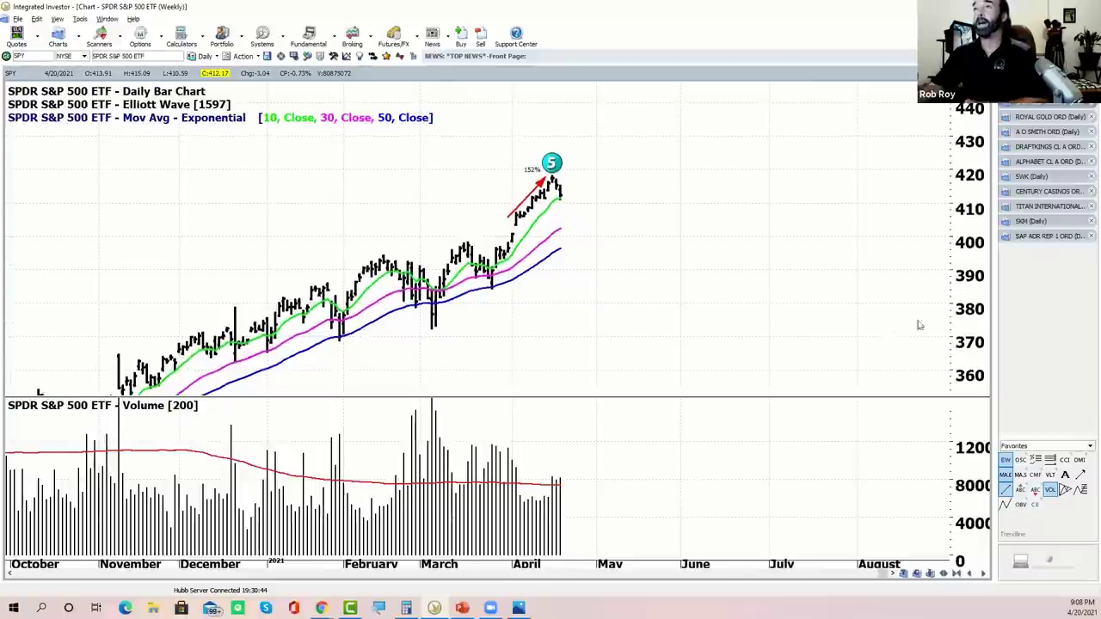
pyautogui.click(1080, 490)
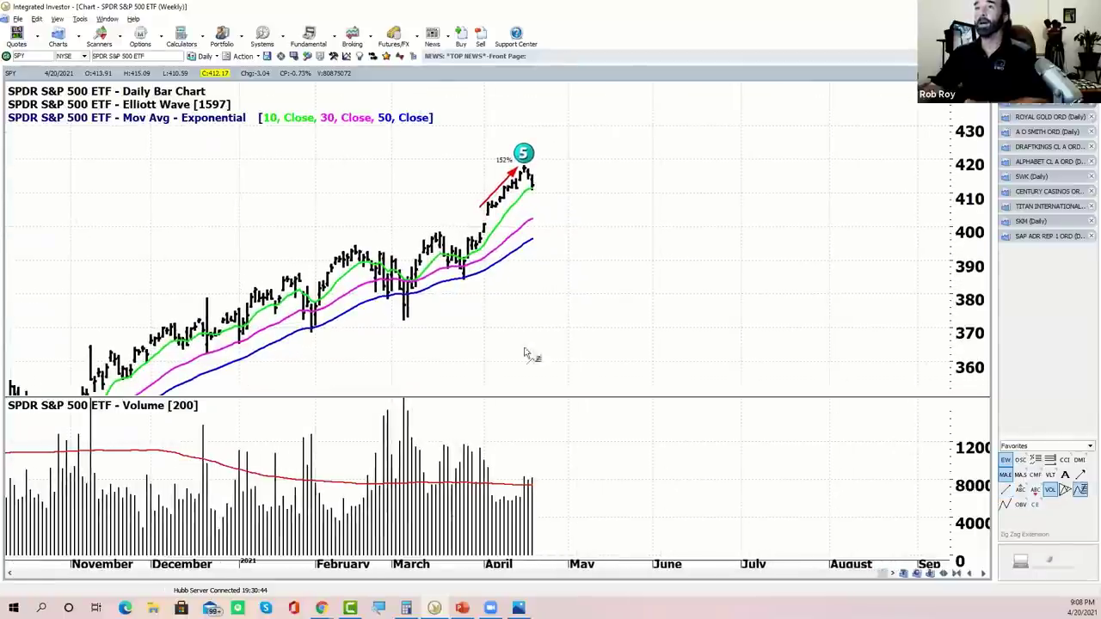
pyautogui.click(405, 323)
pyautogui.click(435, 234)
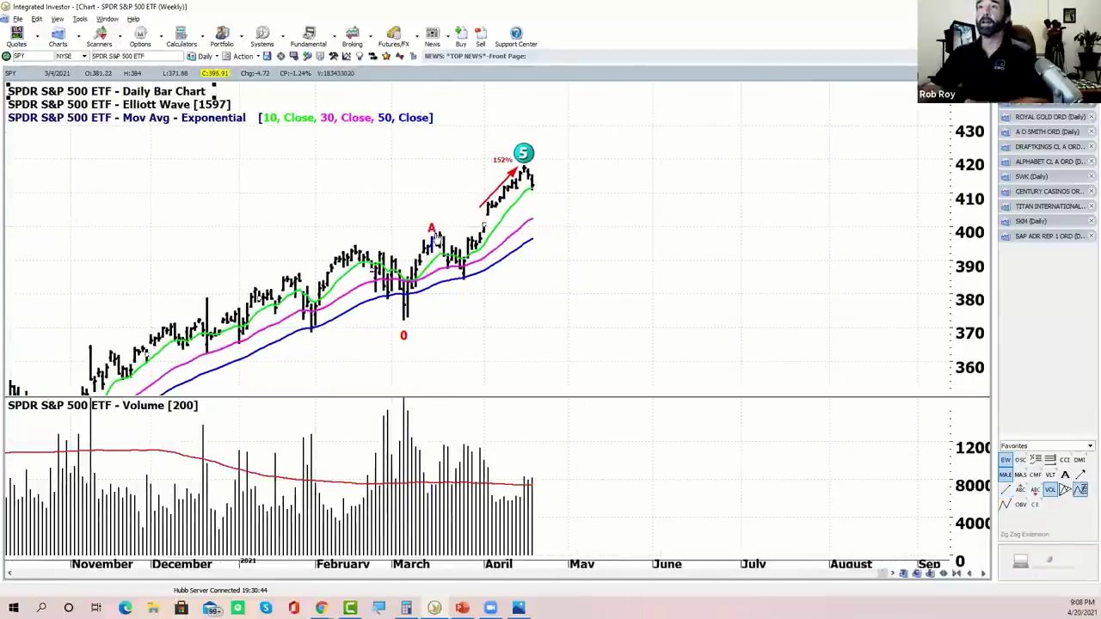
pyautogui.click(464, 271)
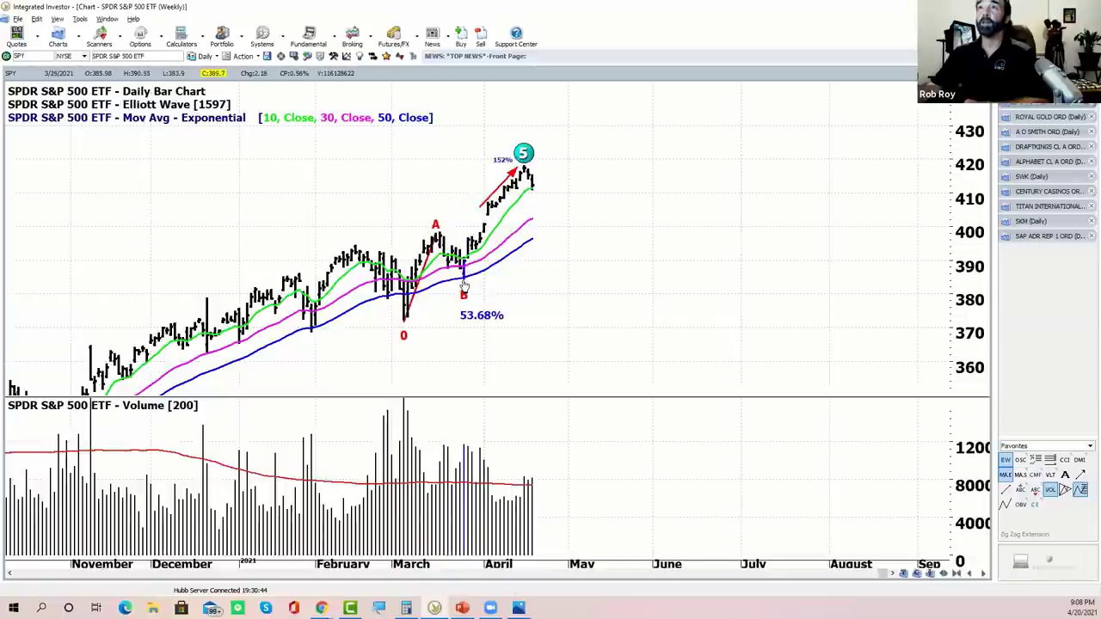
pyautogui.click(464, 279)
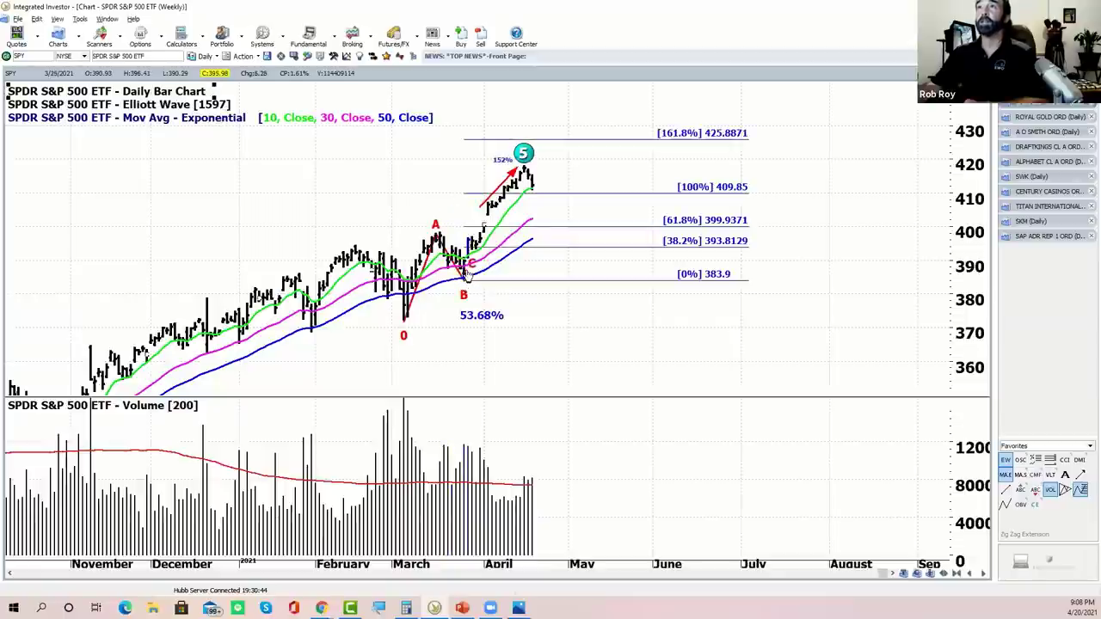
pyautogui.click(604, 134)
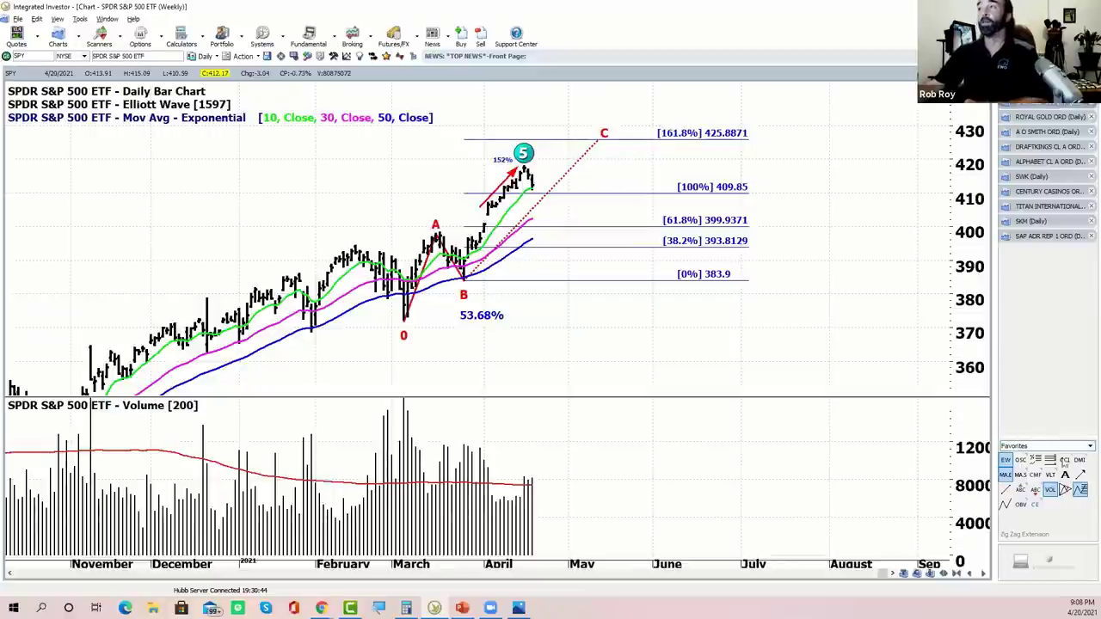
pyautogui.click(1080, 475)
pyautogui.moveTo(799, 219); pyautogui.dragTo(699, 148)
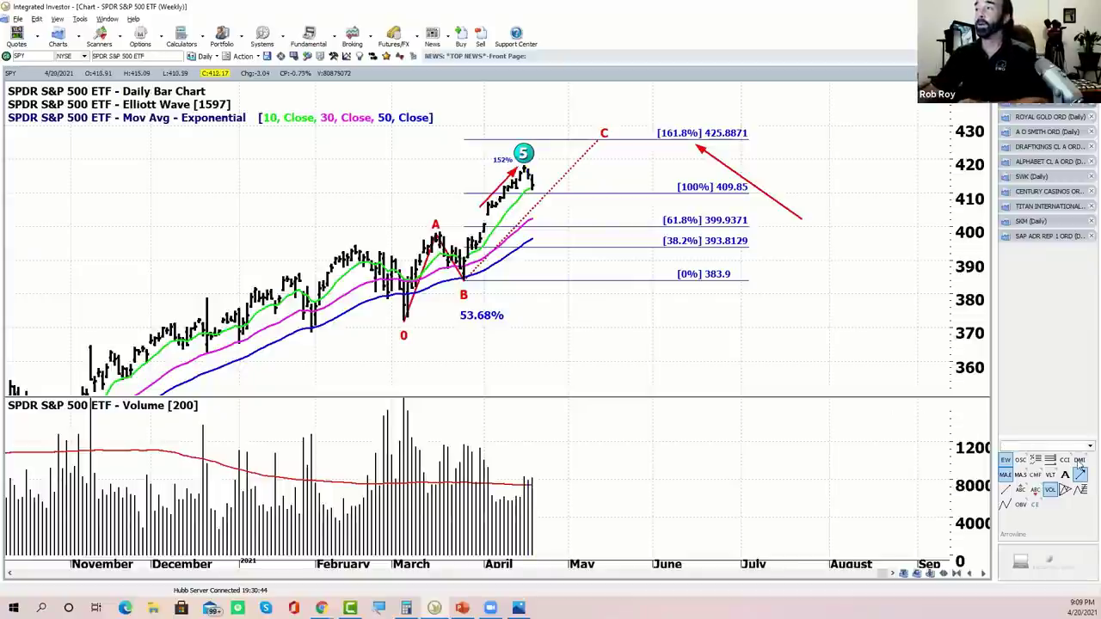
# Add the DMI indicator below the price chart and remove the Volume indicator.
pyautogui.click(1079, 460)
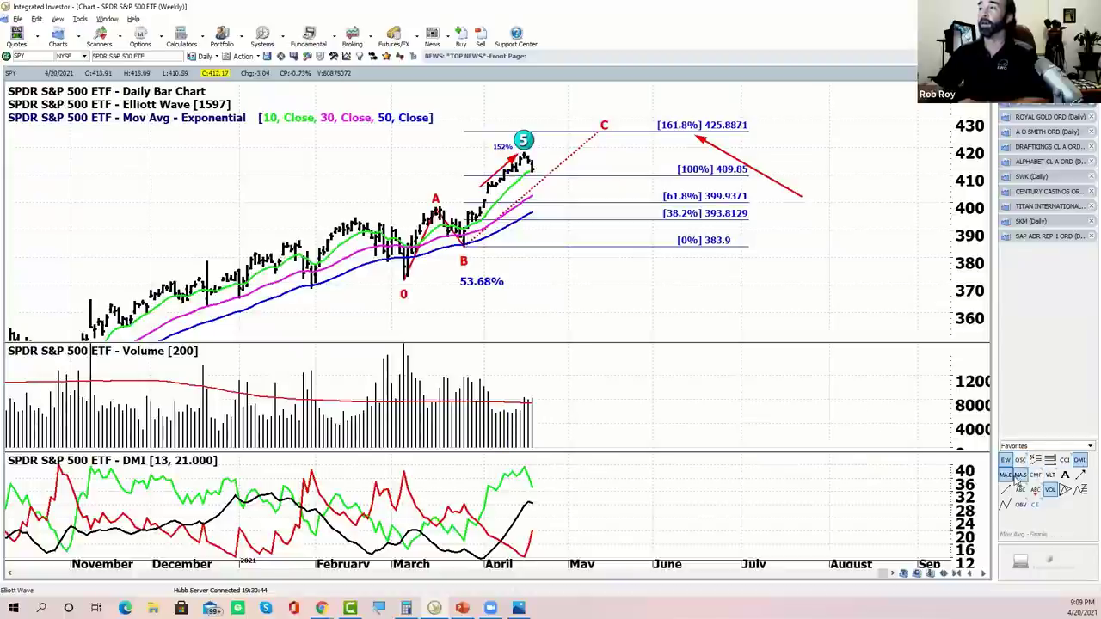
pyautogui.click(1050, 492)
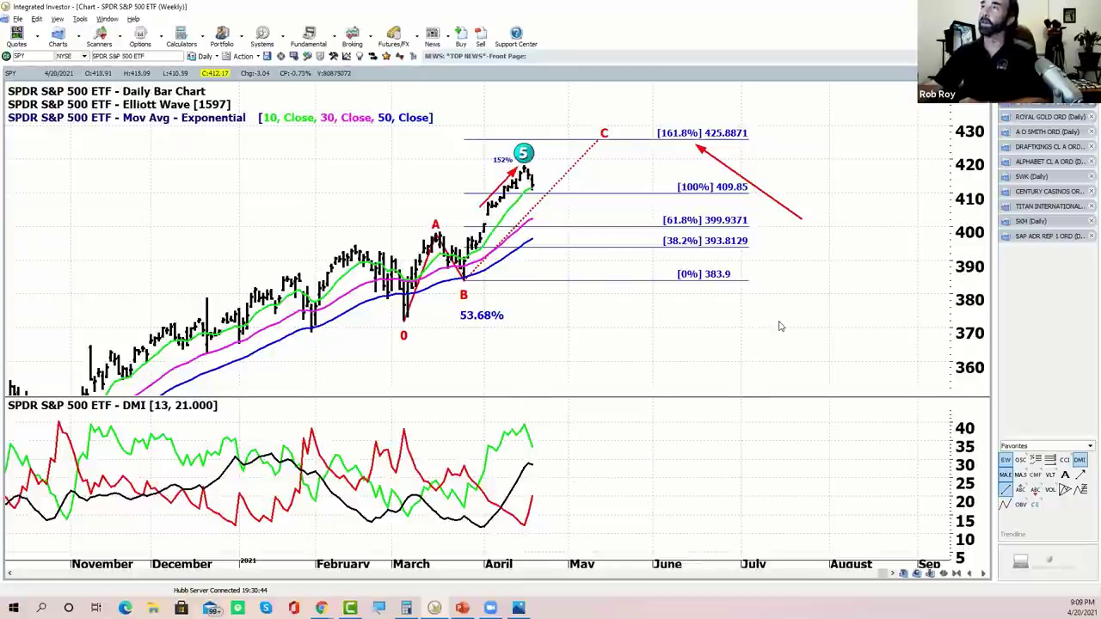
# Remove the short rising arrow beside wave 5 and the arrow pointing at the 161.8% extension level.
pyautogui.scroll(1, 781, 326)
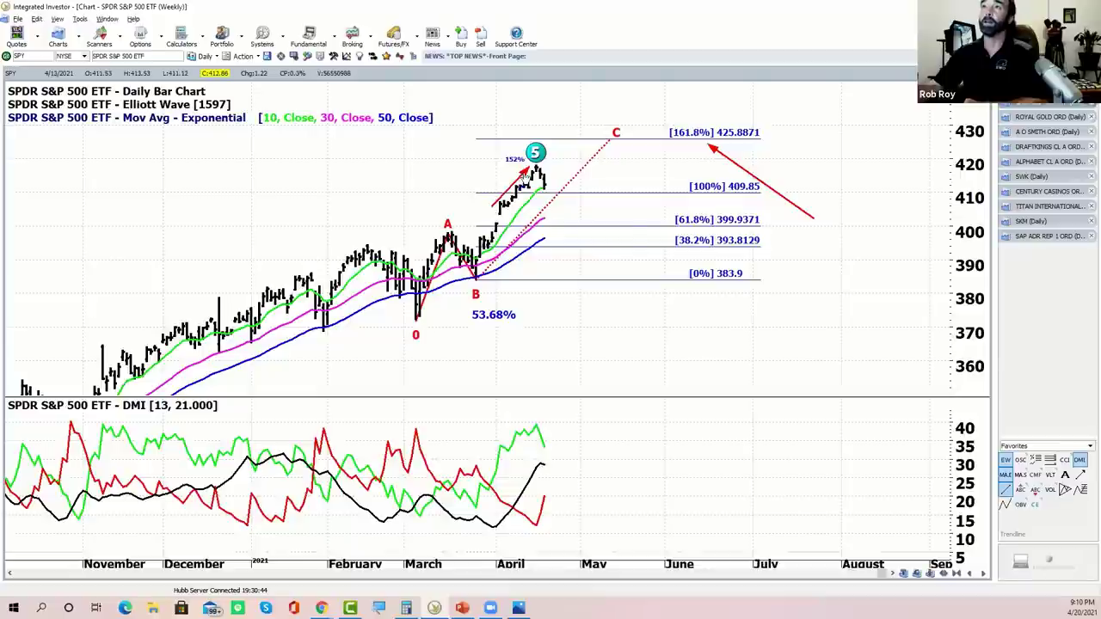
pyautogui.rightClick(525, 175)
pyautogui.click(548, 223)
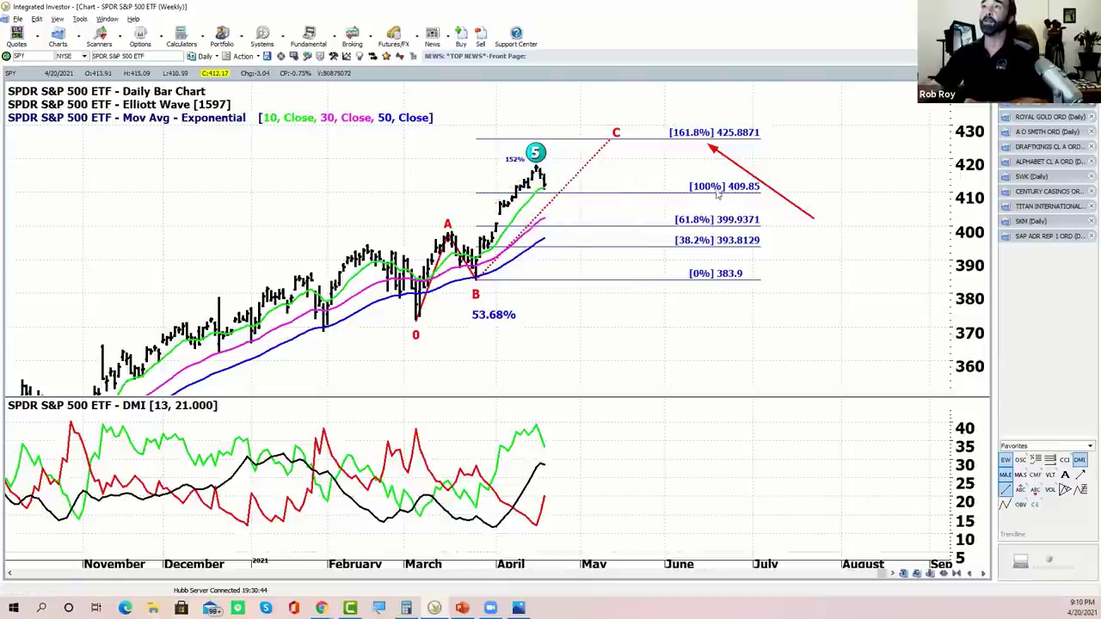
pyautogui.rightClick(748, 176)
pyautogui.click(774, 223)
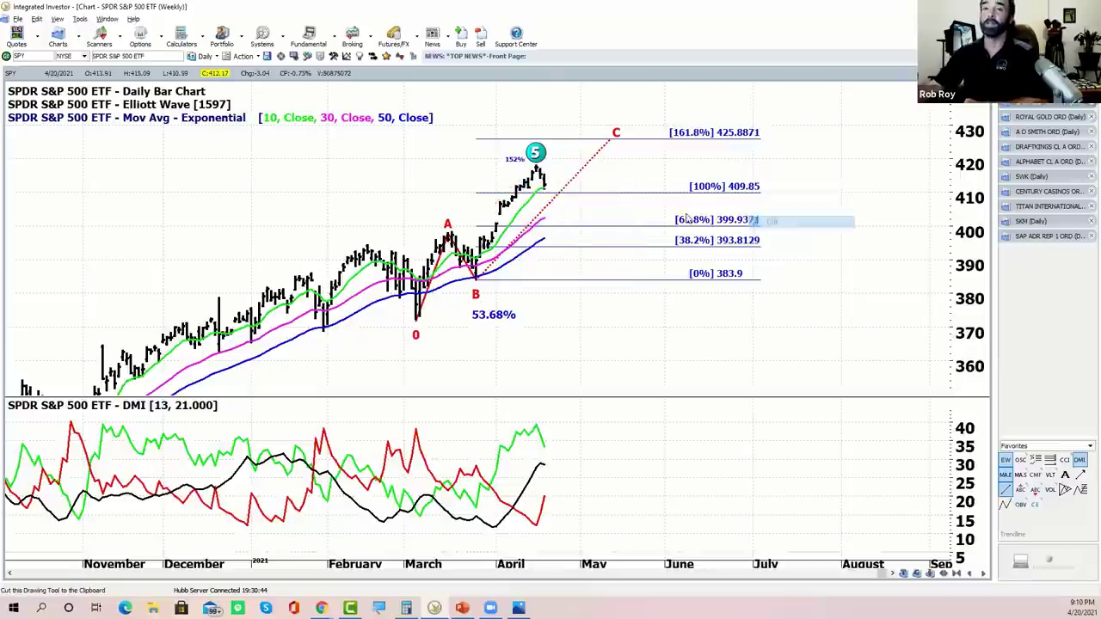
pyautogui.click(1080, 475)
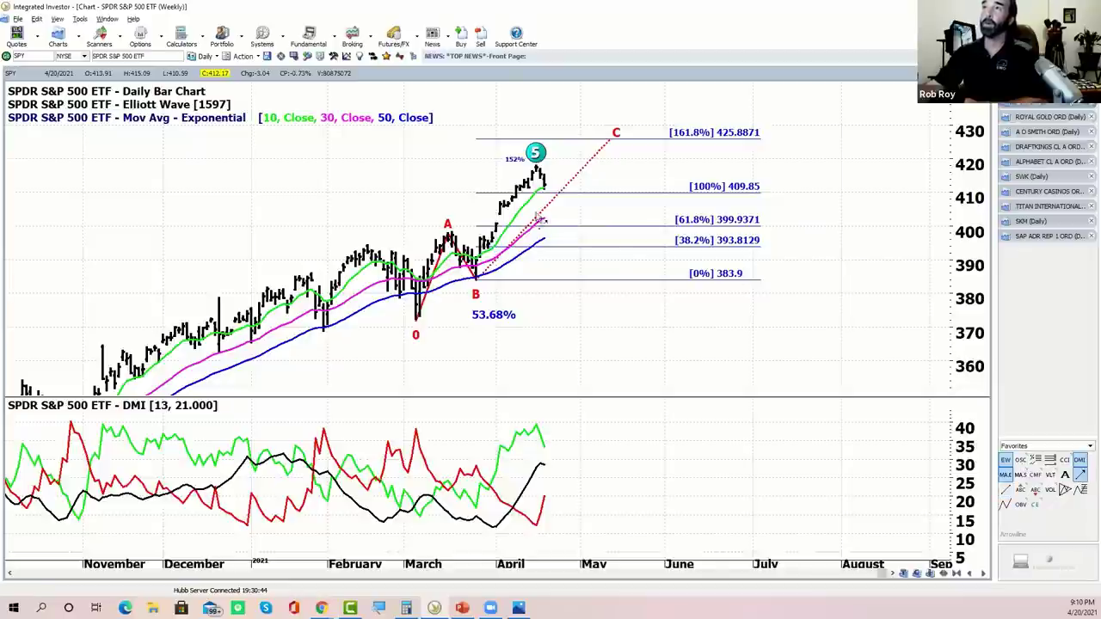
pyautogui.moveTo(479, 180)
pyautogui.mouseDown()
pyautogui.moveTo(523, 171)
pyautogui.moveTo(560, 197)
pyautogui.moveTo(565, 144)
pyautogui.moveTo(509, 213)
pyautogui.moveTo(535, 172)
pyautogui.moveTo(552, 200)
pyautogui.moveTo(568, 148)
pyautogui.moveTo(470, 167)
pyautogui.mouseUp()
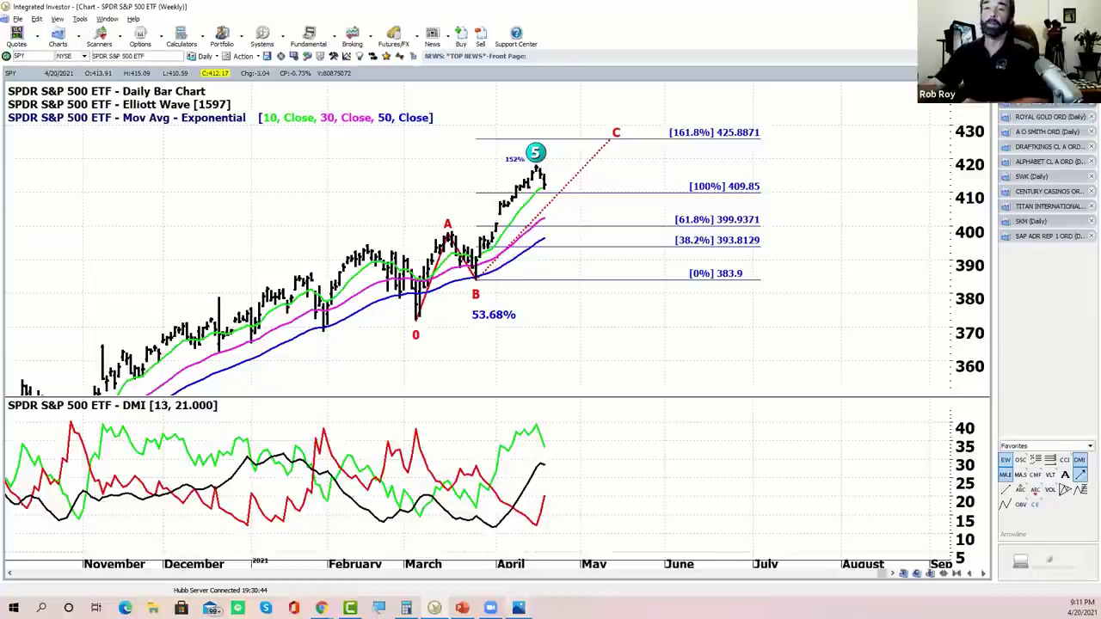
# Switch to Photos and enlarge the Margin Debt / Nominal GDP chart in Marginal Debt.jpg to examine its peaks.
pyautogui.moveTo(519, 608)
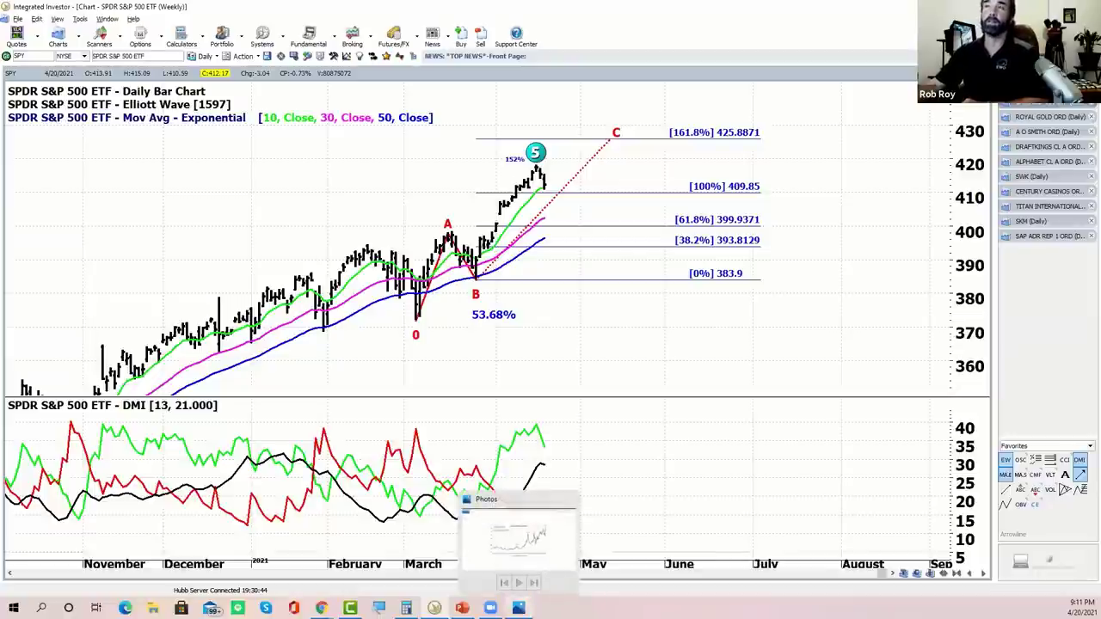
pyautogui.click(519, 608)
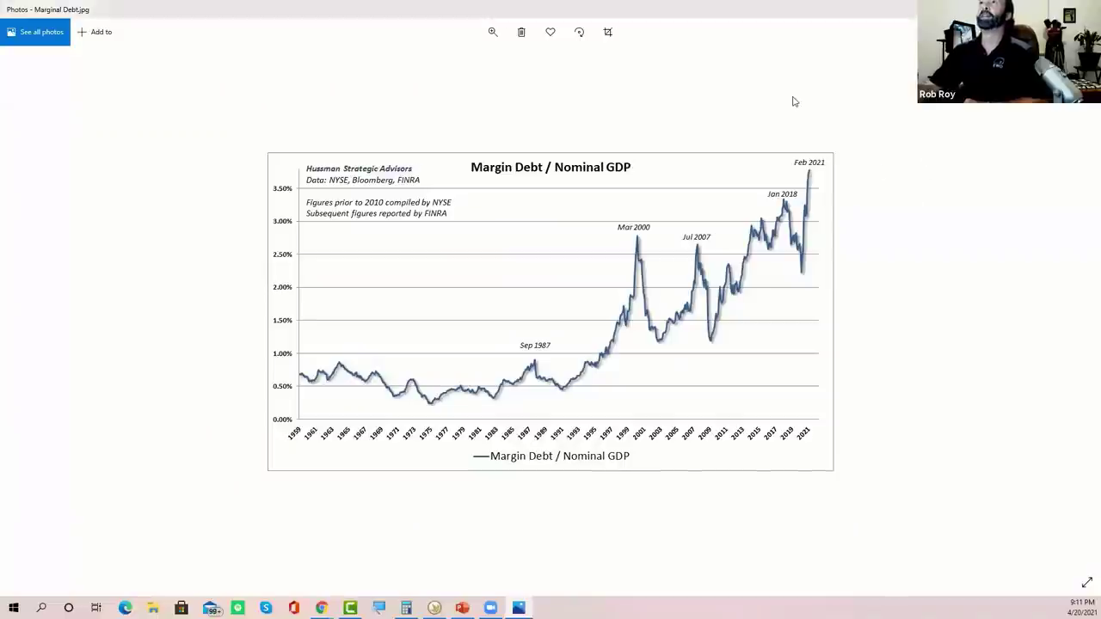
pyautogui.click(493, 32)
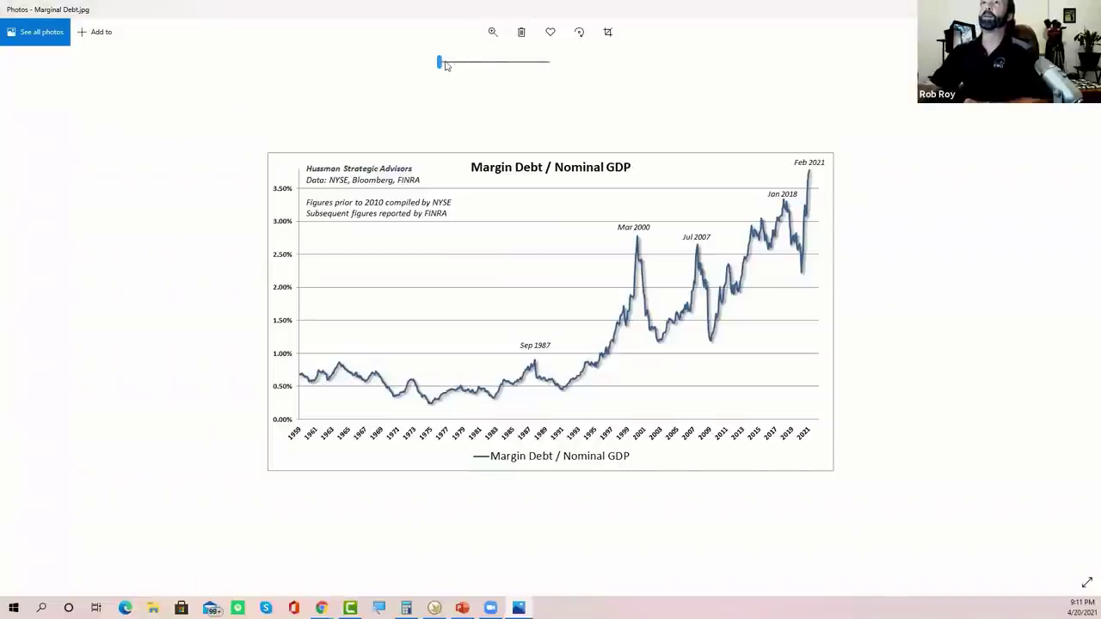
pyautogui.moveTo(448, 66); pyautogui.dragTo(460, 60)
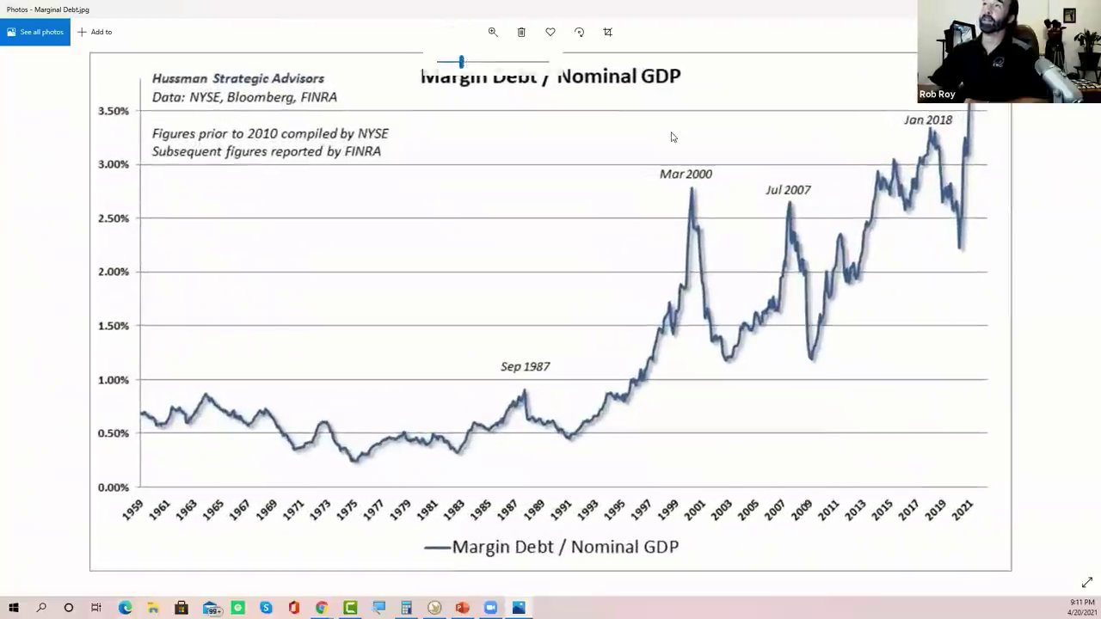
pyautogui.click(672, 136)
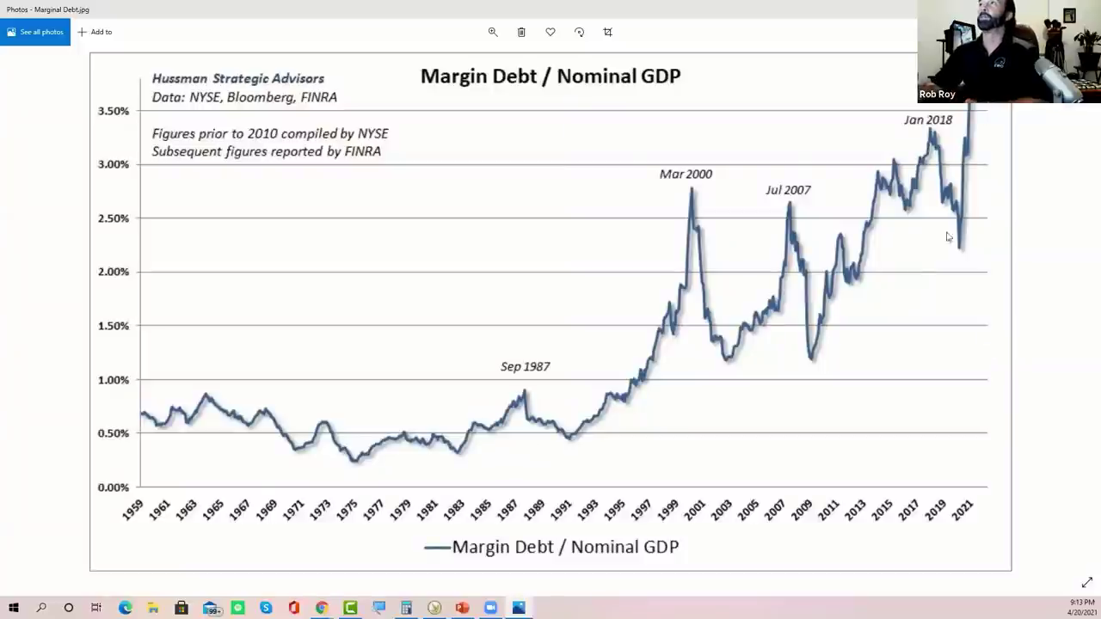
# Switch back to Integrated Investor and review the SPY daily chart around the 161.8% extension target.
pyautogui.doubleClick(907, 11)
pyautogui.hotkey('alt', 'Tab')
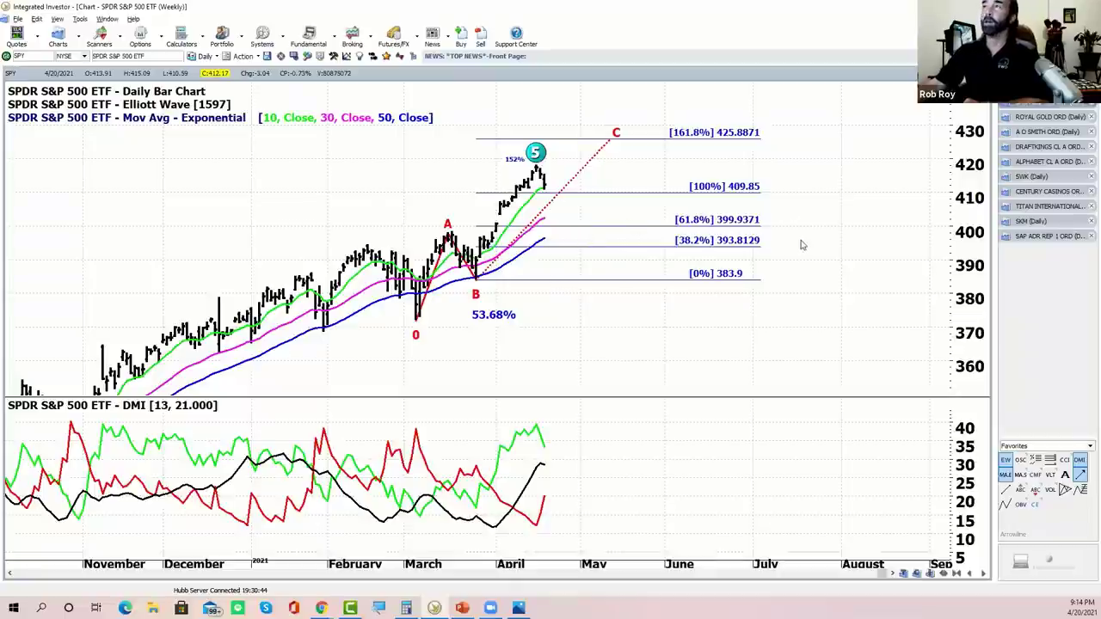
pyautogui.scroll(2, 828, 238)
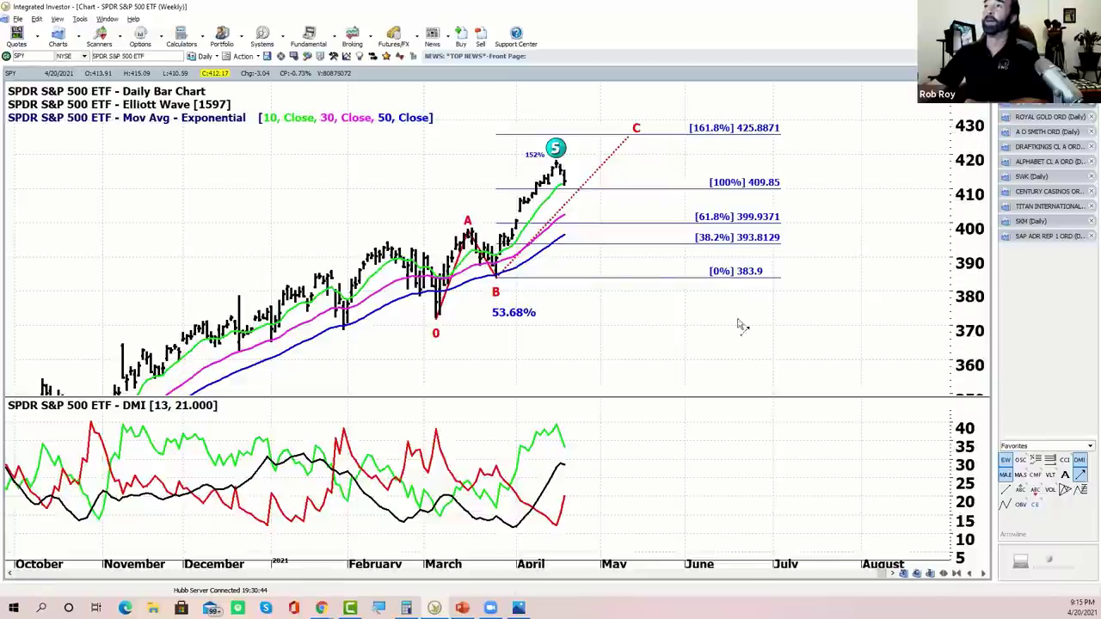
pyautogui.moveTo(584, 172)
pyautogui.mouseDown()
pyautogui.moveTo(607, 228)
pyautogui.moveTo(641, 146)
pyautogui.mouseUp()
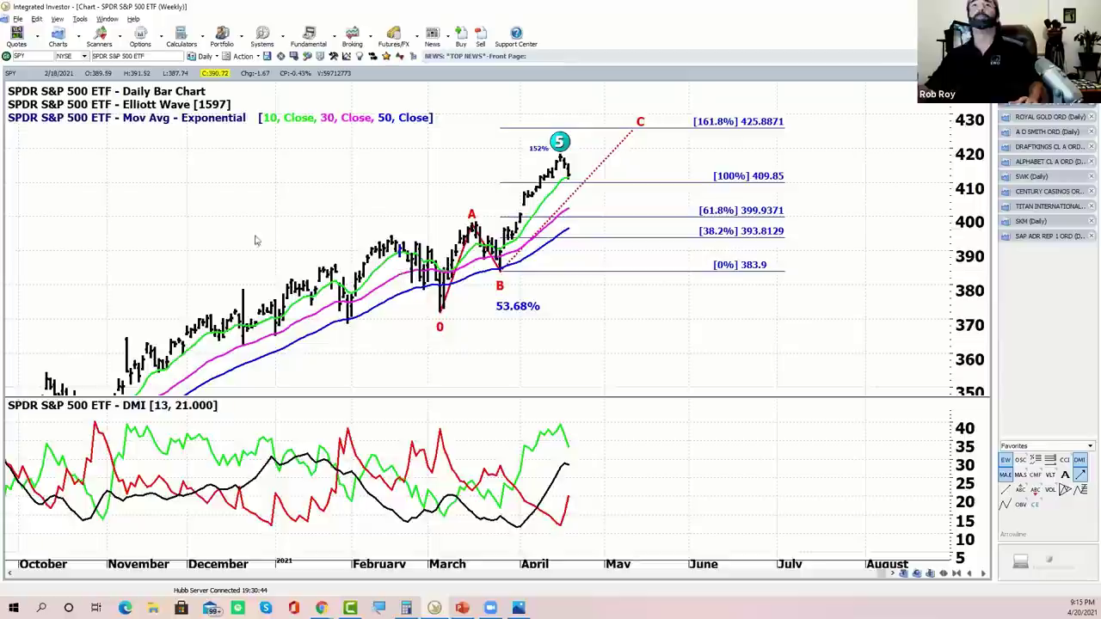
# Open a new daily bar price chart for US$-Bitcoin with the symbol FXBCUS.
pyautogui.click(79, 41)
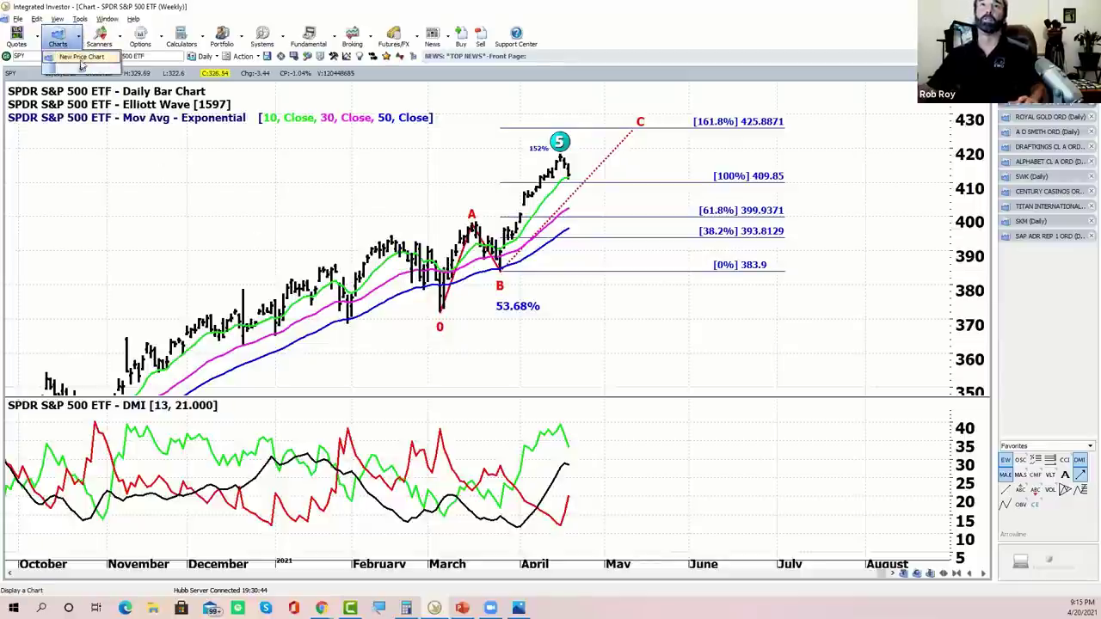
pyautogui.click(80, 58)
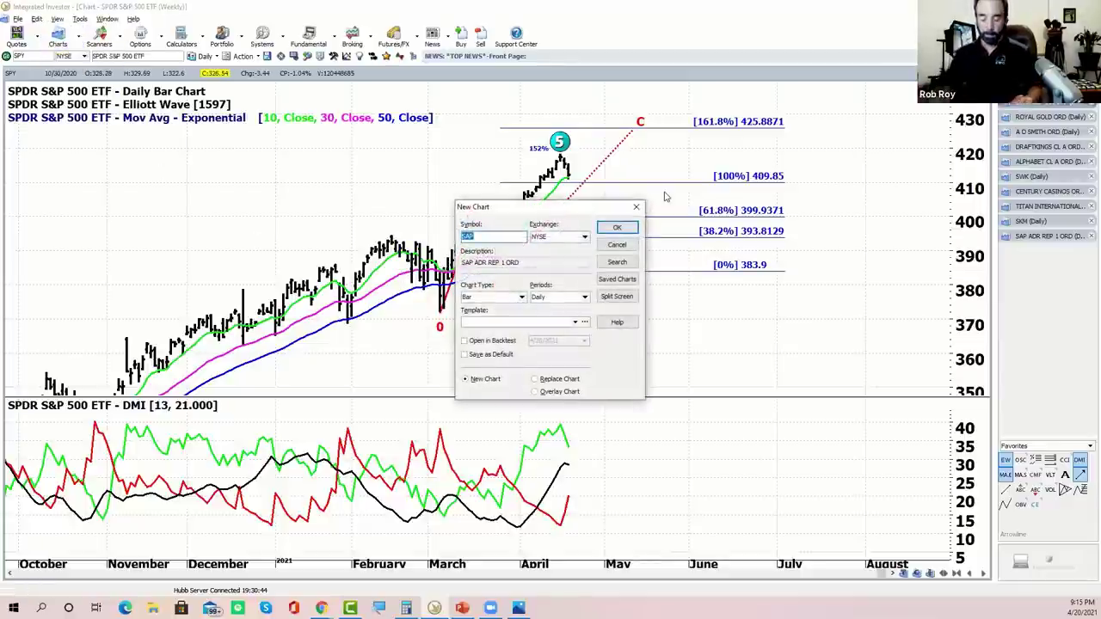
pyautogui.write('FXA')
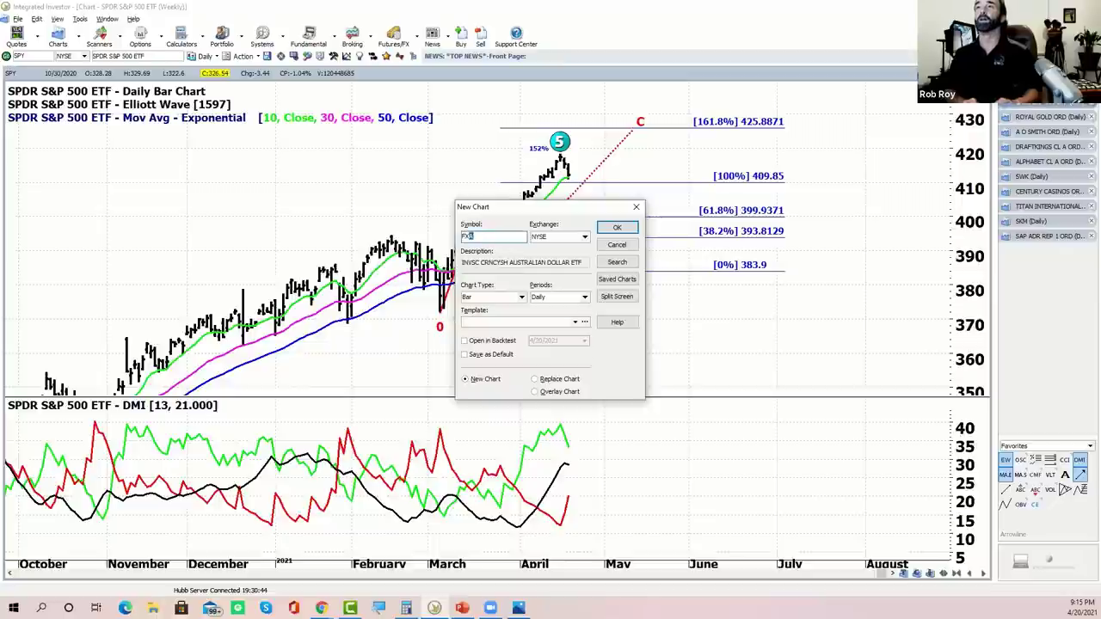
pyautogui.write('BCUS')
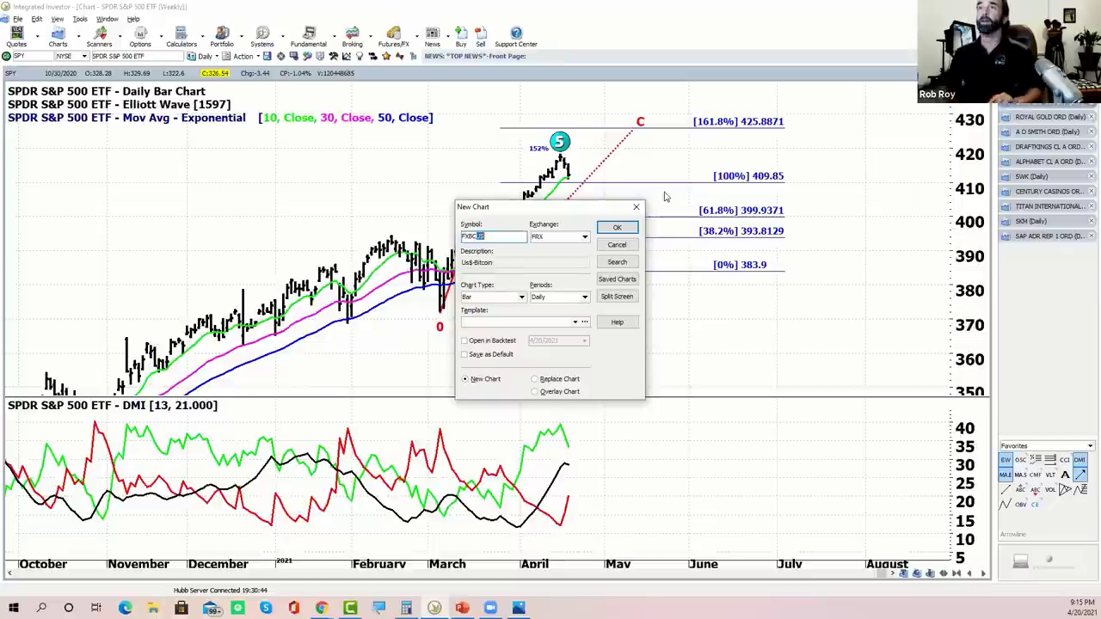
pyautogui.click(616, 228)
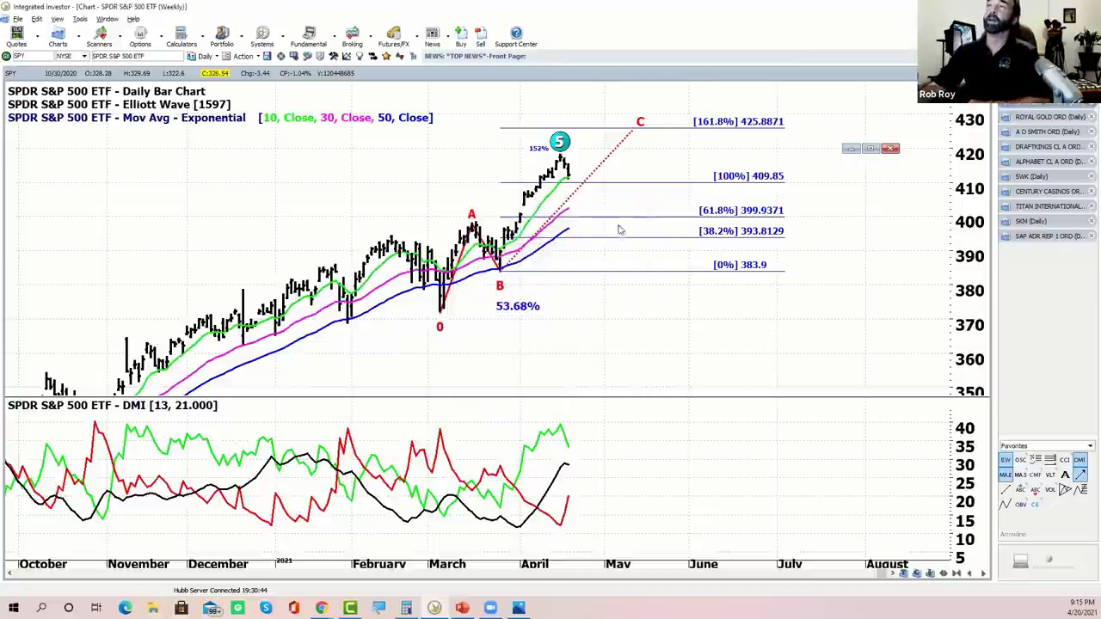
# Add the Elliott Wave study to the US$-Bitcoin daily chart, leaving empty space ahead of the latest price bars.
pyautogui.moveTo(838, 283); pyautogui.dragTo(538, 258)
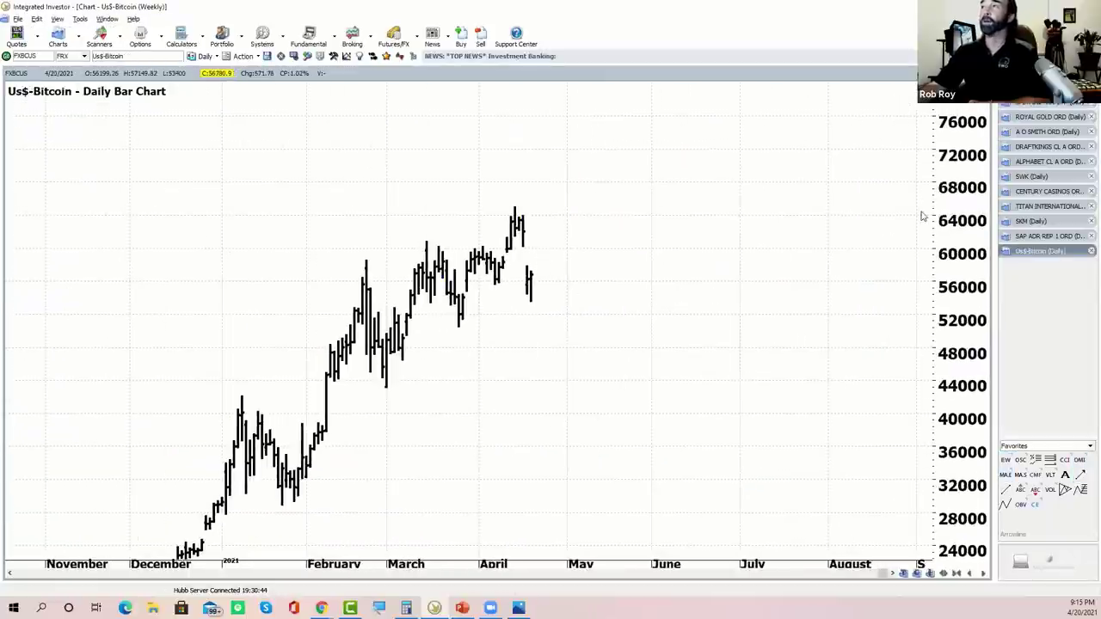
pyautogui.moveTo(947, 218); pyautogui.dragTo(978, 428)
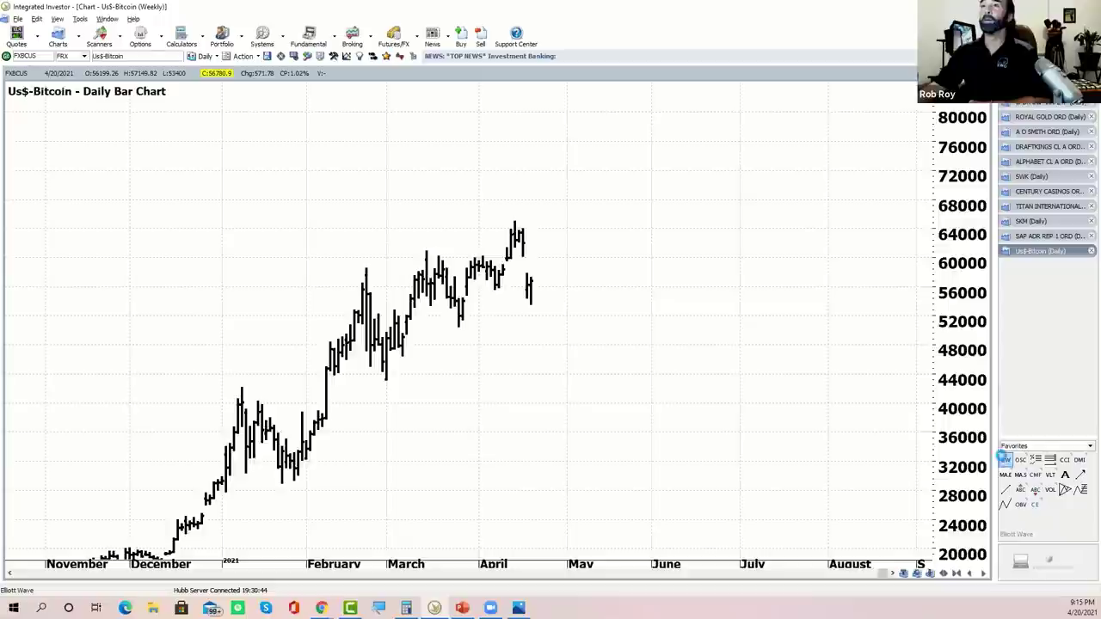
pyautogui.click(1005, 460)
# Draw two converging trendlines around the March–April price consolidation, one falling along the highs and one rising along the lows.
pyautogui.click(1005, 489)
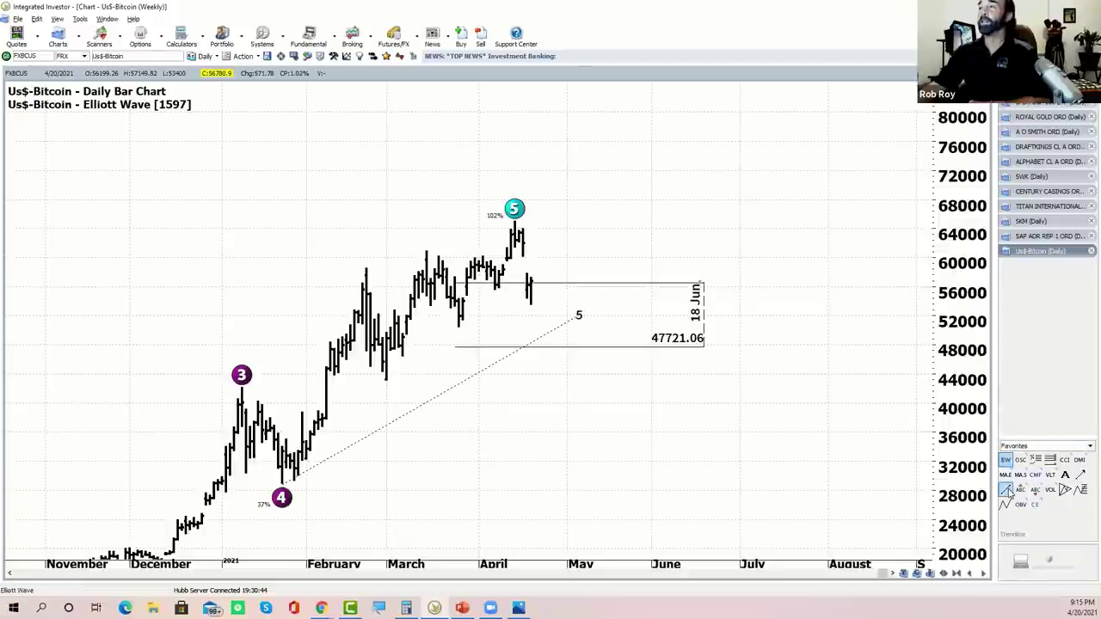
pyautogui.moveTo(403, 236); pyautogui.dragTo(507, 276)
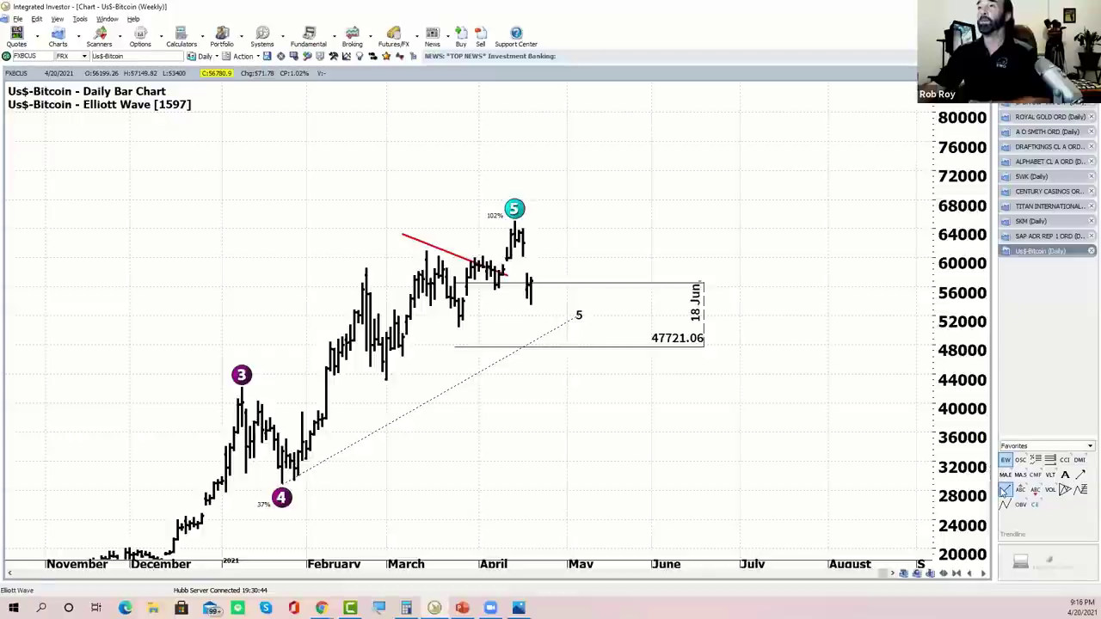
pyautogui.moveTo(410, 362); pyautogui.dragTo(507, 275)
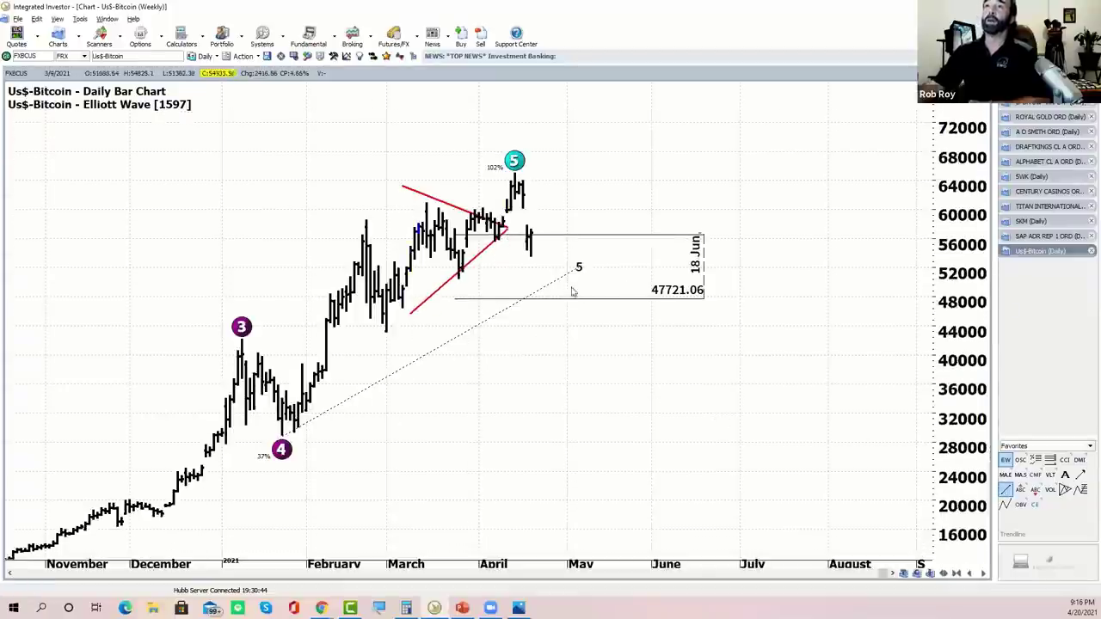
# Draw a Zig Zag Extension from the wave 4 low to the February high and the late-February low, ending C near early May.
pyautogui.click(1082, 490)
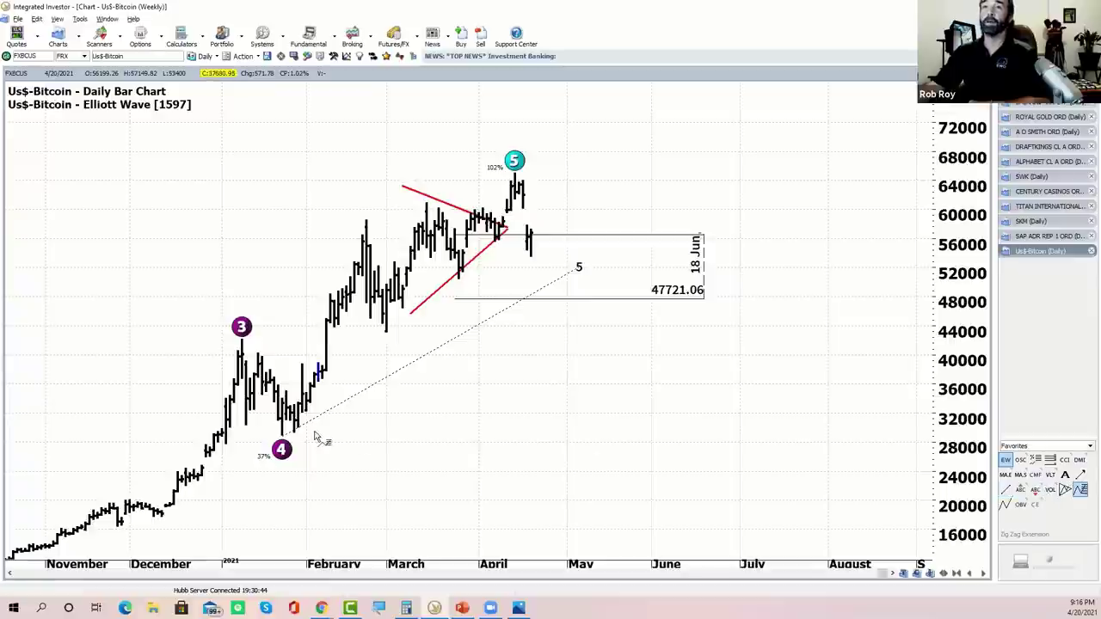
pyautogui.click(307, 401)
pyautogui.click(365, 222)
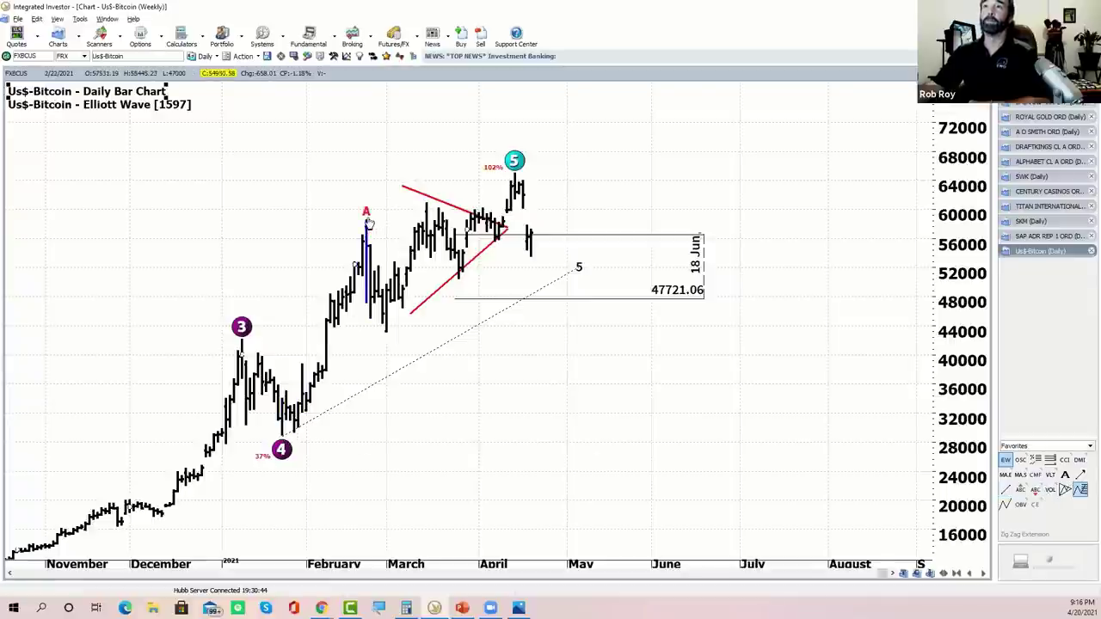
pyautogui.click(386, 342)
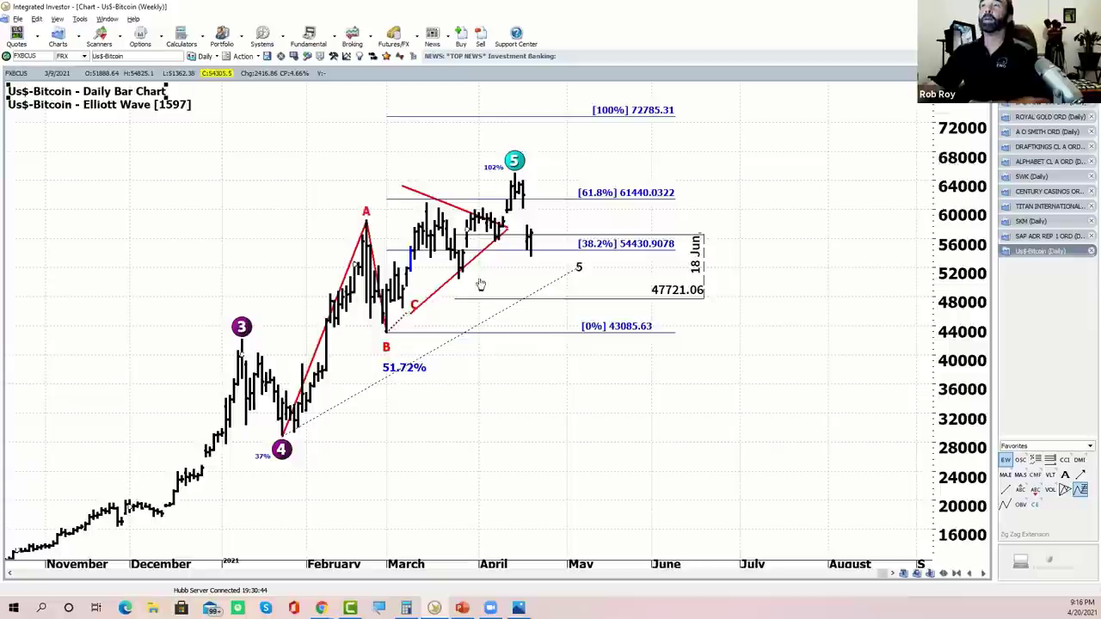
pyautogui.click(566, 178)
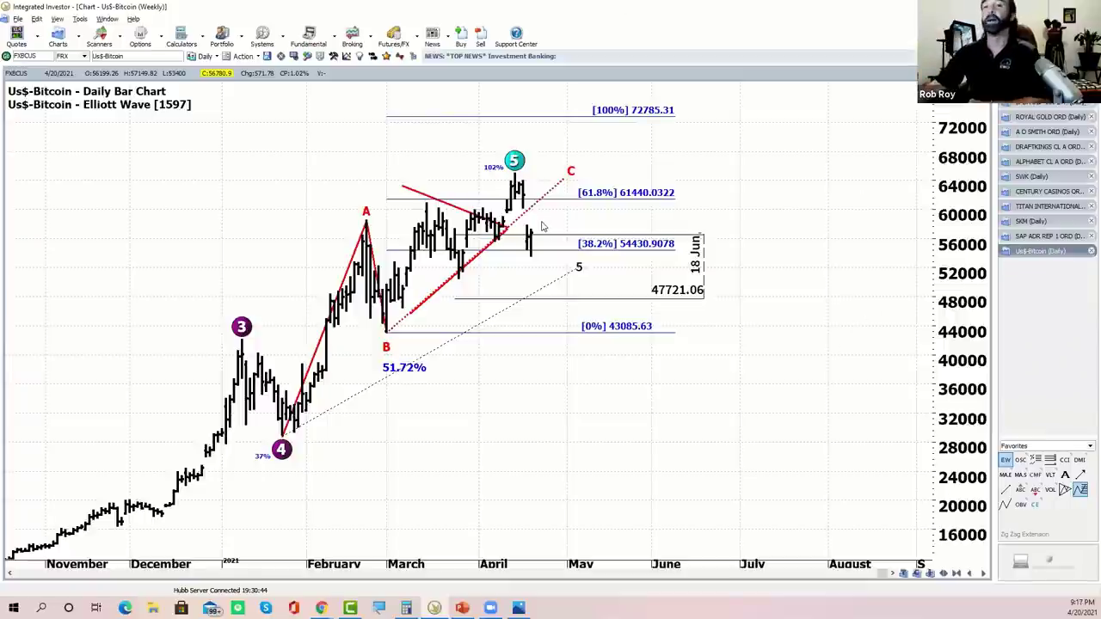
# Draw an arrow rising from the latest bars toward the 100% level and a horizontal arrow pointing at the apex of the converging trendlines.
pyautogui.click(1079, 475)
pyautogui.moveTo(550, 227); pyautogui.dragTo(671, 138)
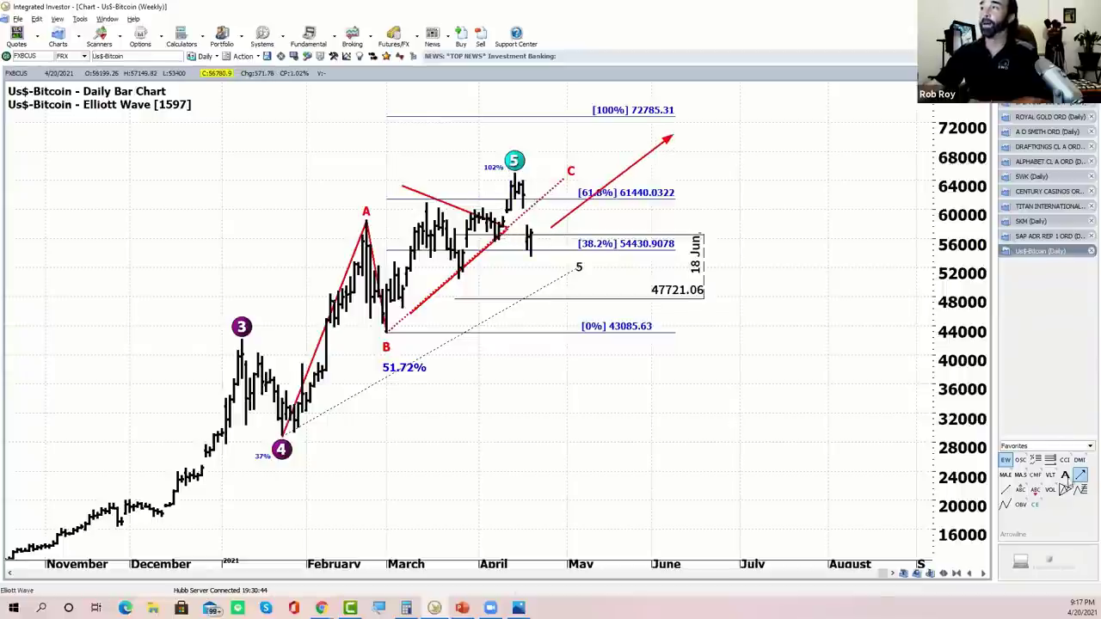
pyautogui.moveTo(607, 228); pyautogui.dragTo(508, 228)
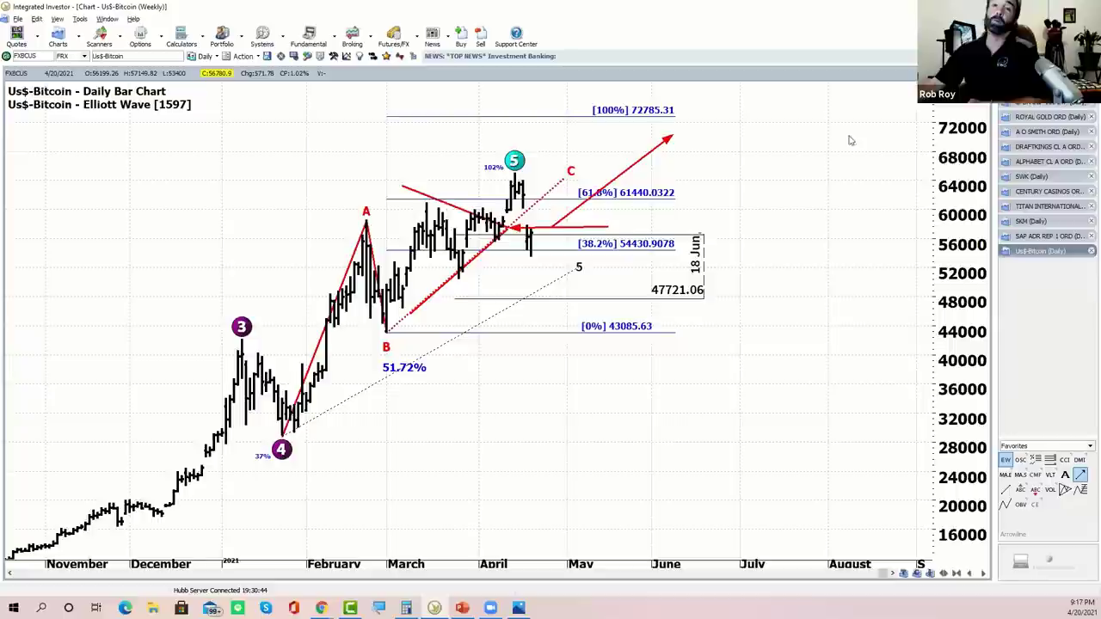
# Cut the rising arrow that points toward the 100% extension level.
pyautogui.rightClick(669, 144)
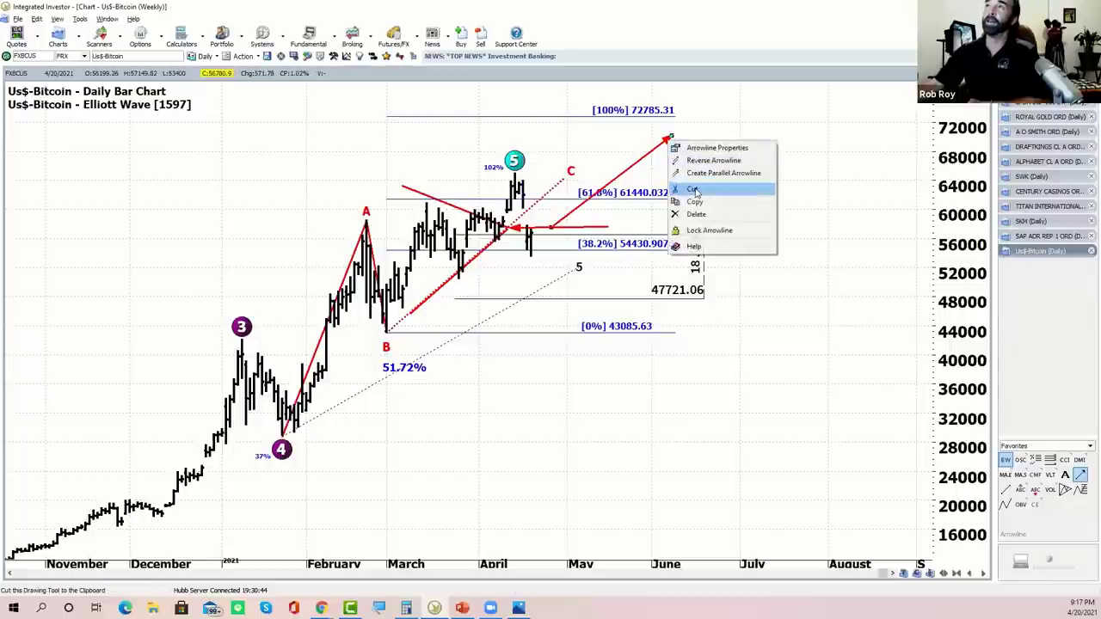
pyautogui.click(701, 186)
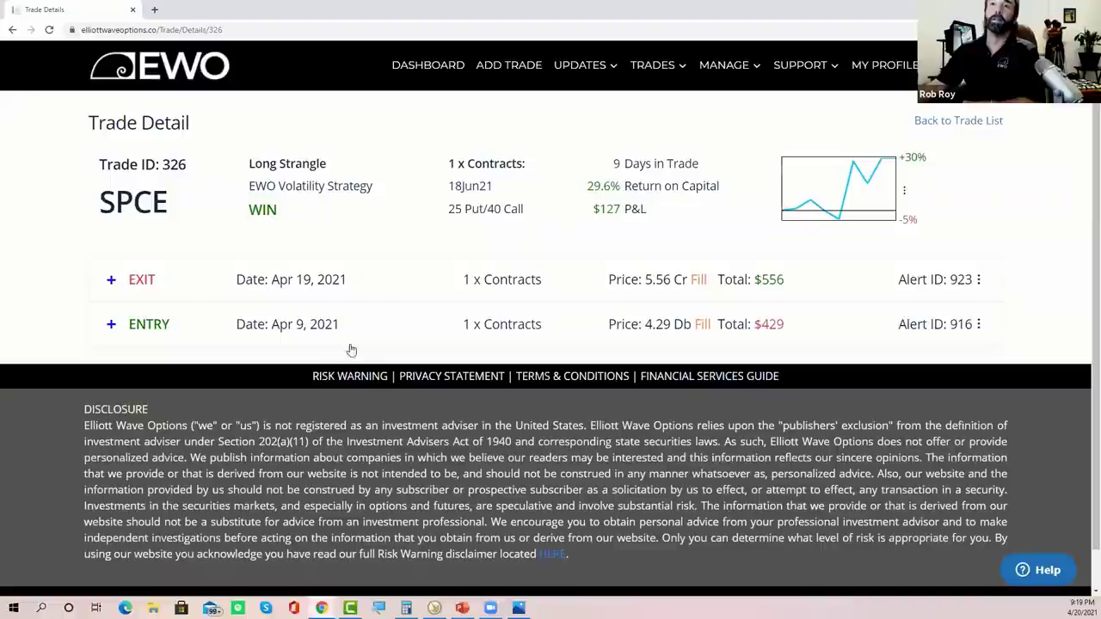
# Expand the entry alert of the SPCE long strangle trade and examine its enlarged triangle chart.
pyautogui.click(159, 330)
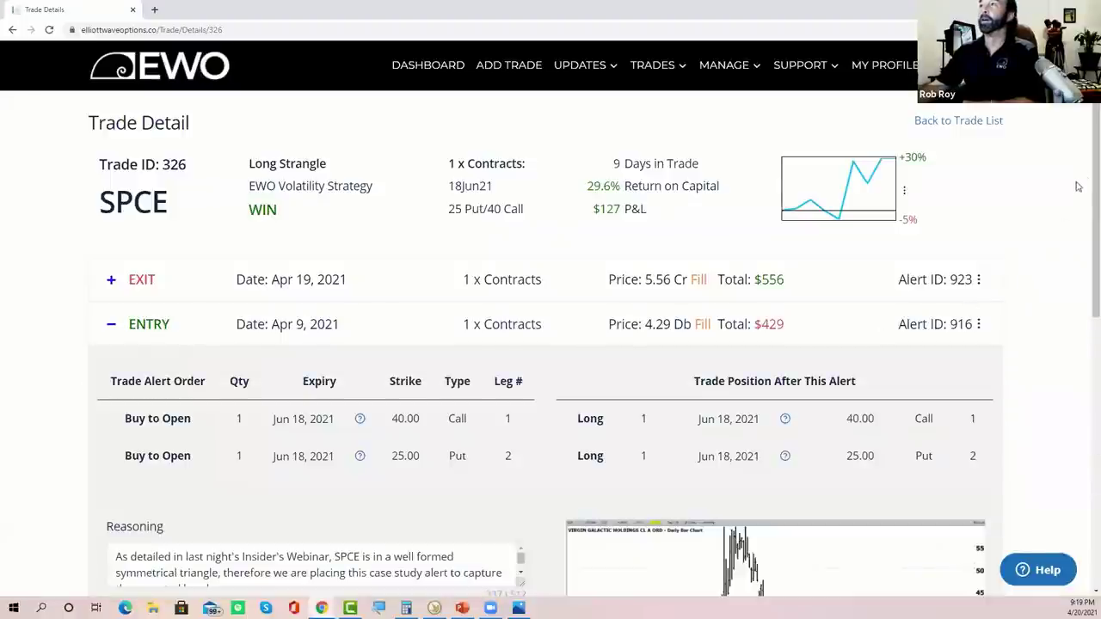
pyautogui.scroll(-3, 1085, 169)
pyautogui.click(831, 398)
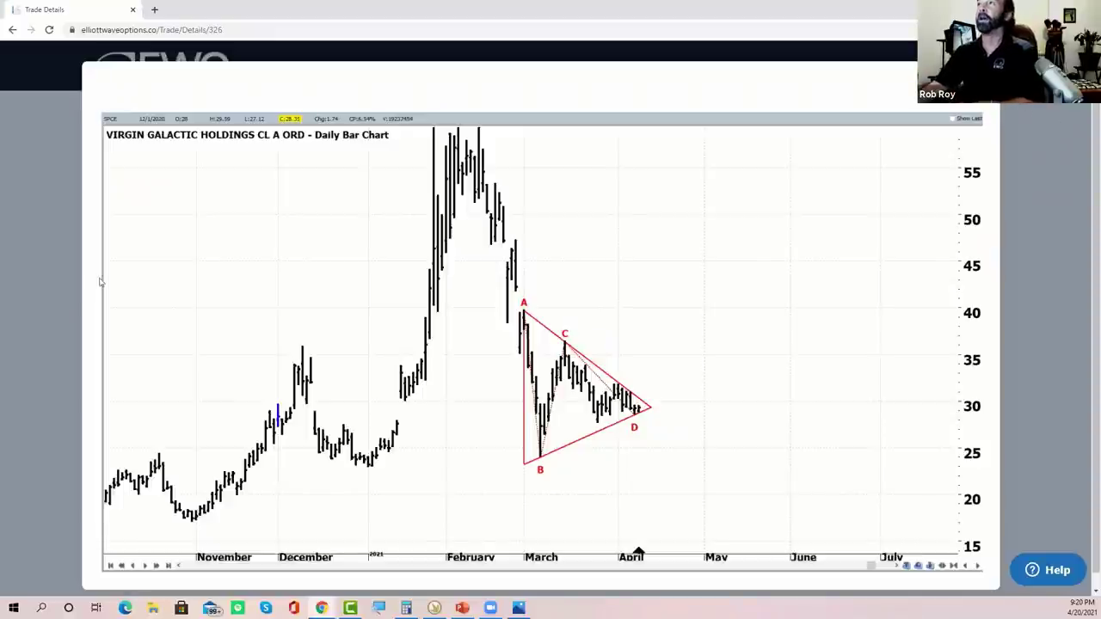
pyautogui.click(845, 246)
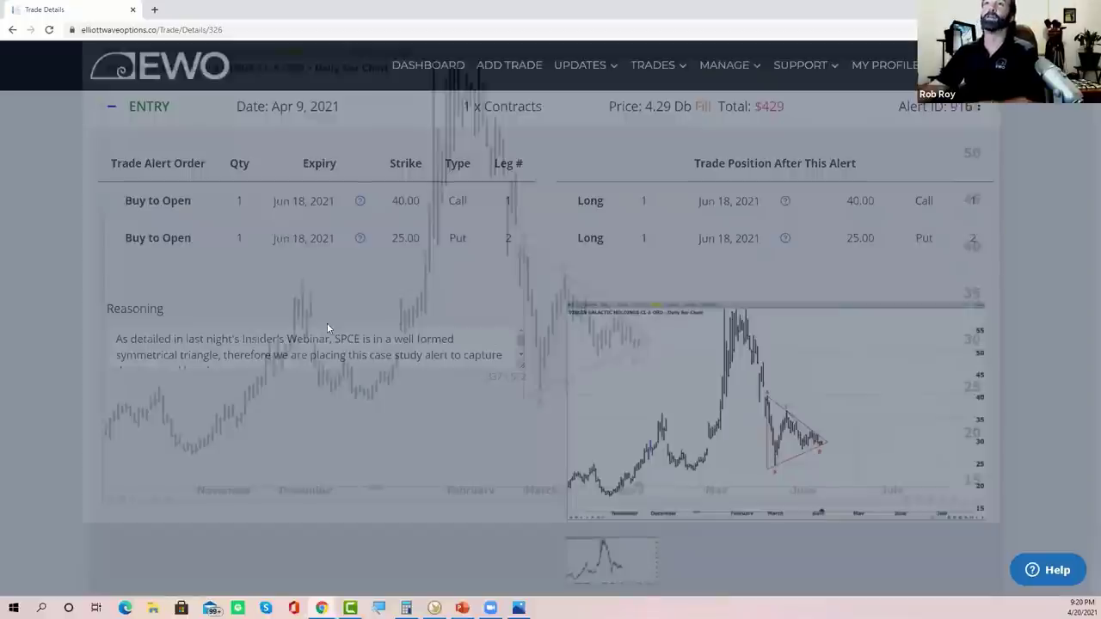
# Expand the SPCE exit alert and examine its enlarged price chart with the Commodity Channel Index.
pyautogui.scroll(1, 1083, 252)
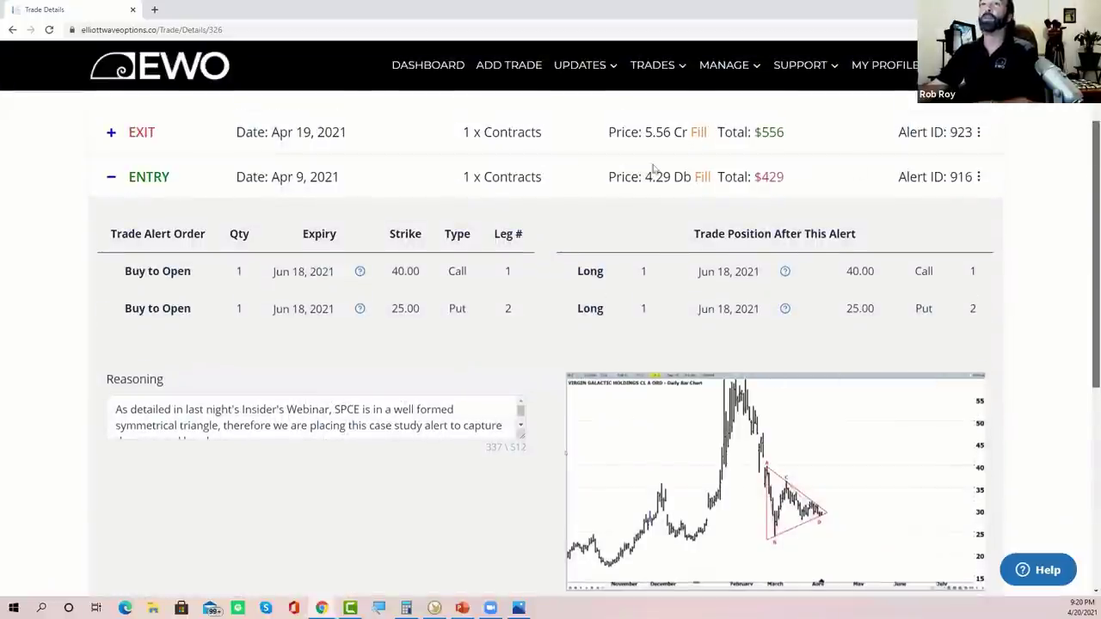
pyautogui.scroll(1, 654, 170)
pyautogui.click(144, 237)
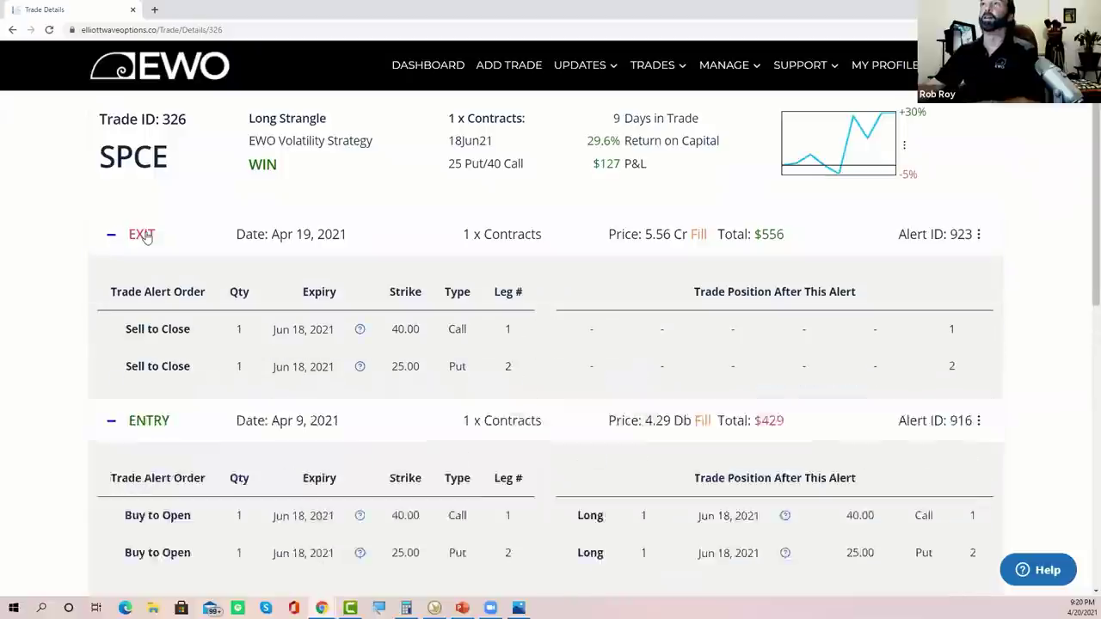
pyautogui.scroll(-2, 901, 243)
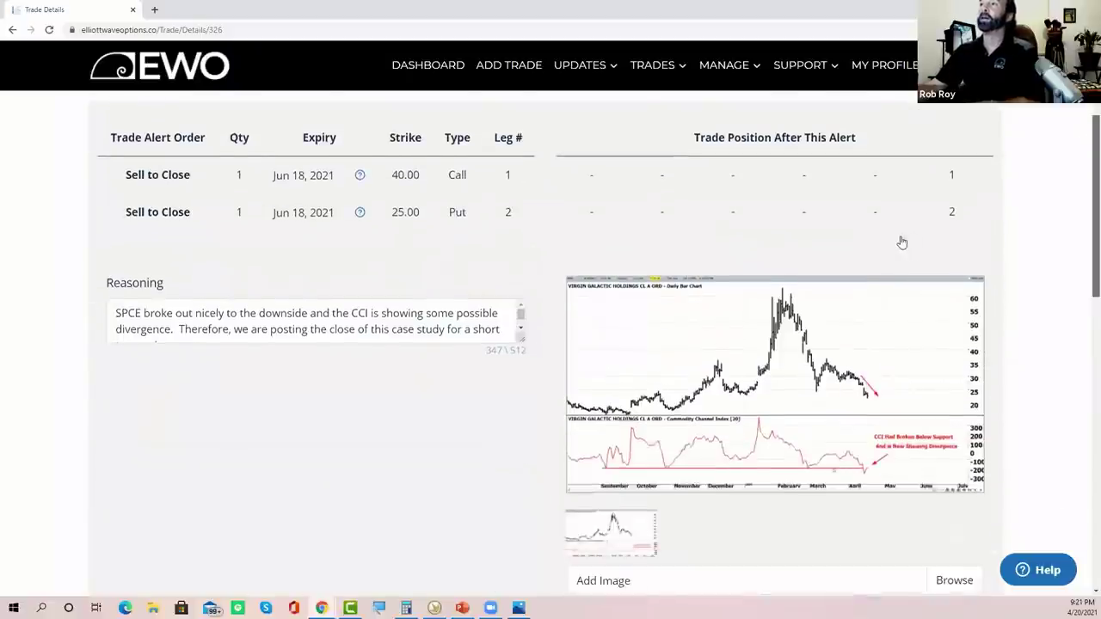
pyautogui.scroll(-1, 901, 242)
pyautogui.click(867, 278)
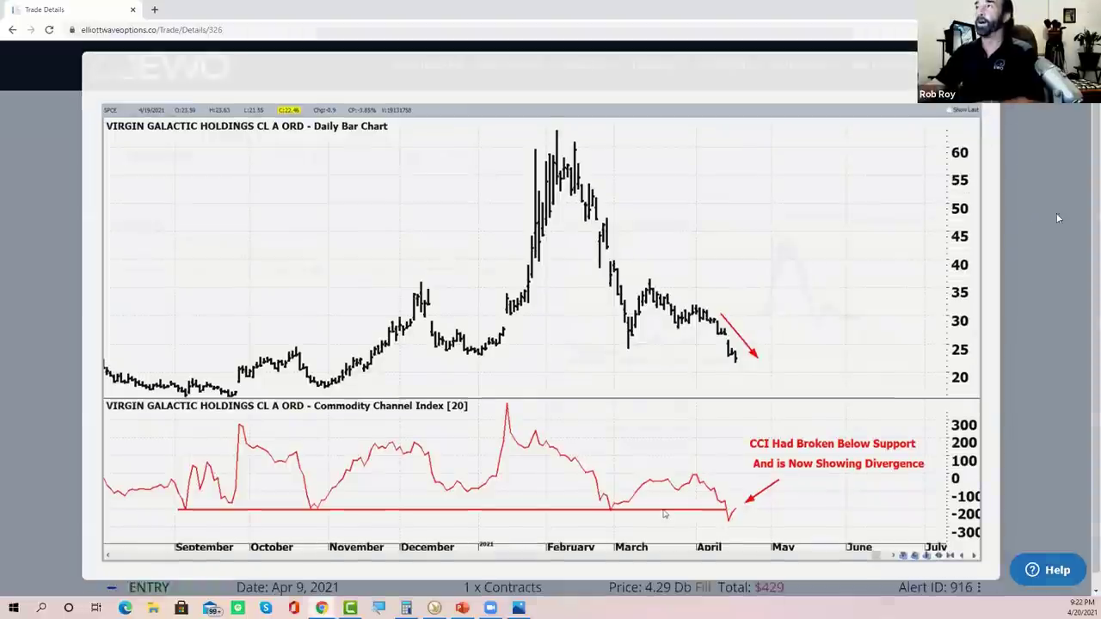
pyautogui.click(965, 196)
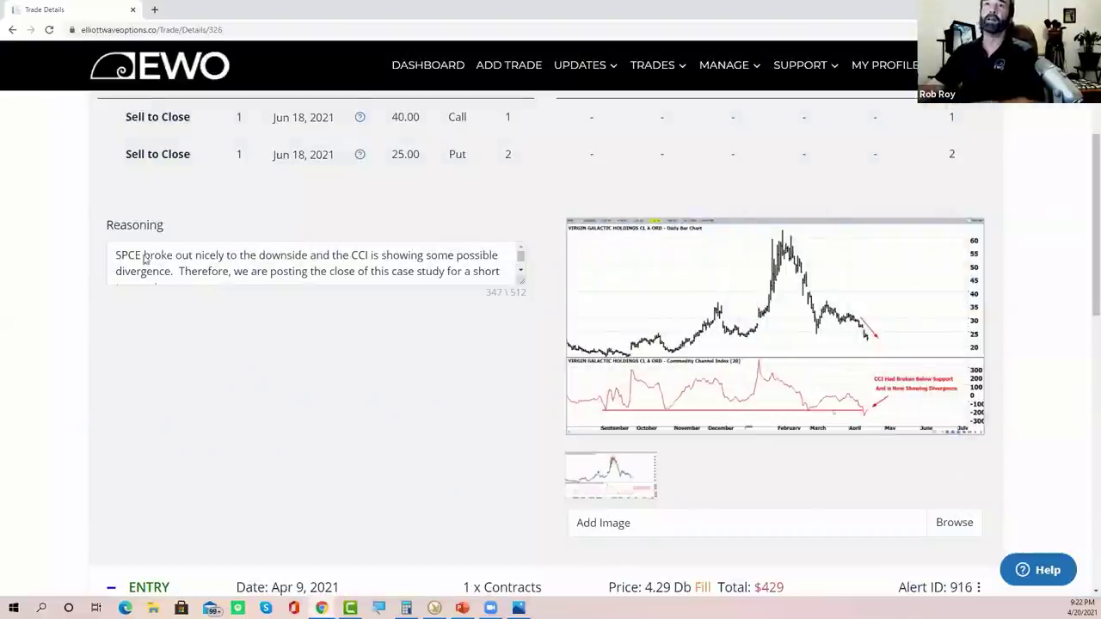
# Collapse the SPCE exit alert and review the entry alert's option legs, reasoning and chart.
pyautogui.scroll(3, 145, 260)
pyautogui.click(138, 282)
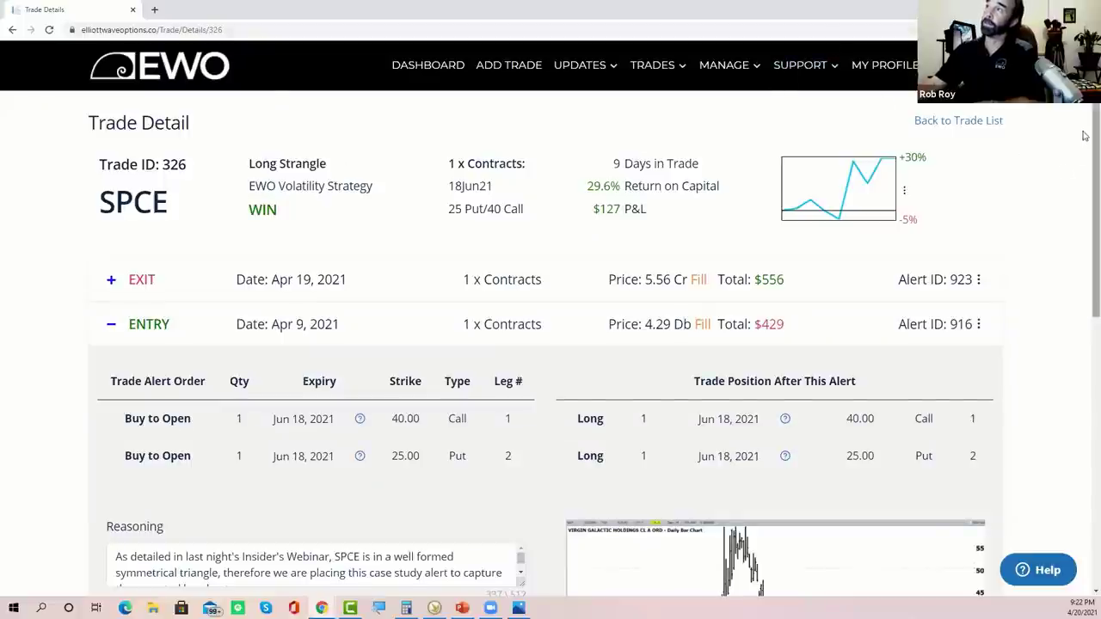
pyautogui.scroll(-3, 1085, 151)
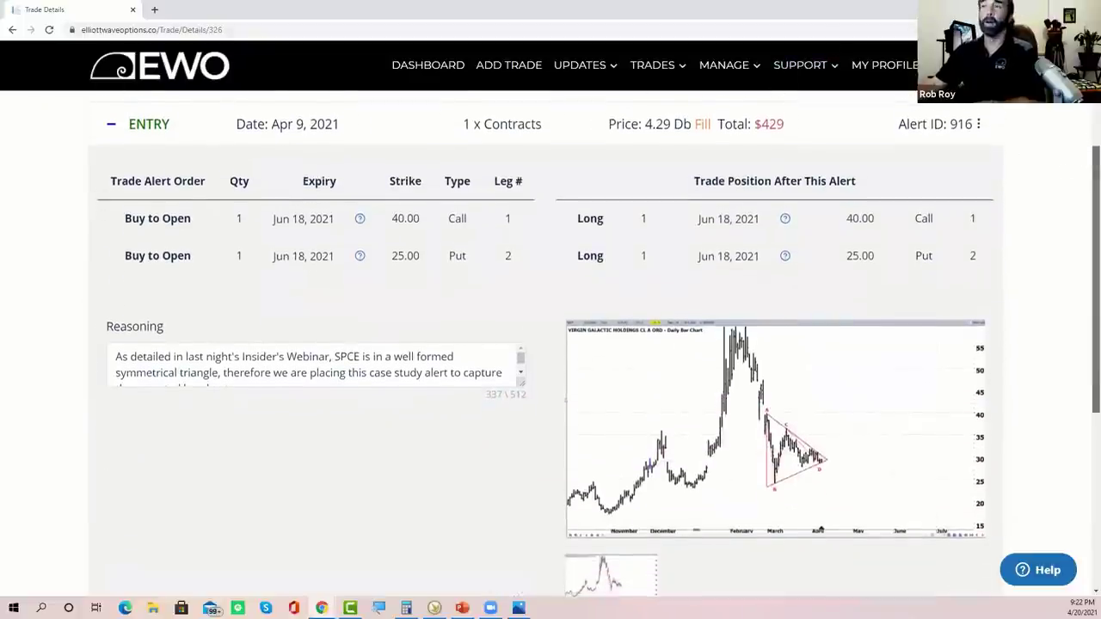
pyautogui.scroll(1, 594, 351)
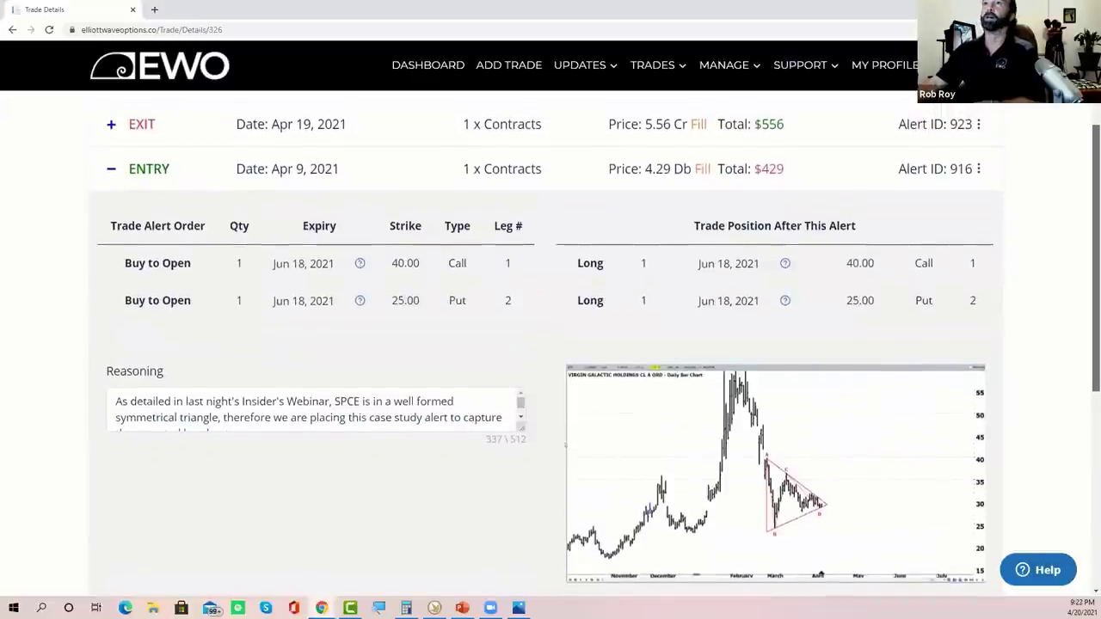
pyautogui.scroll(1, 820, 575)
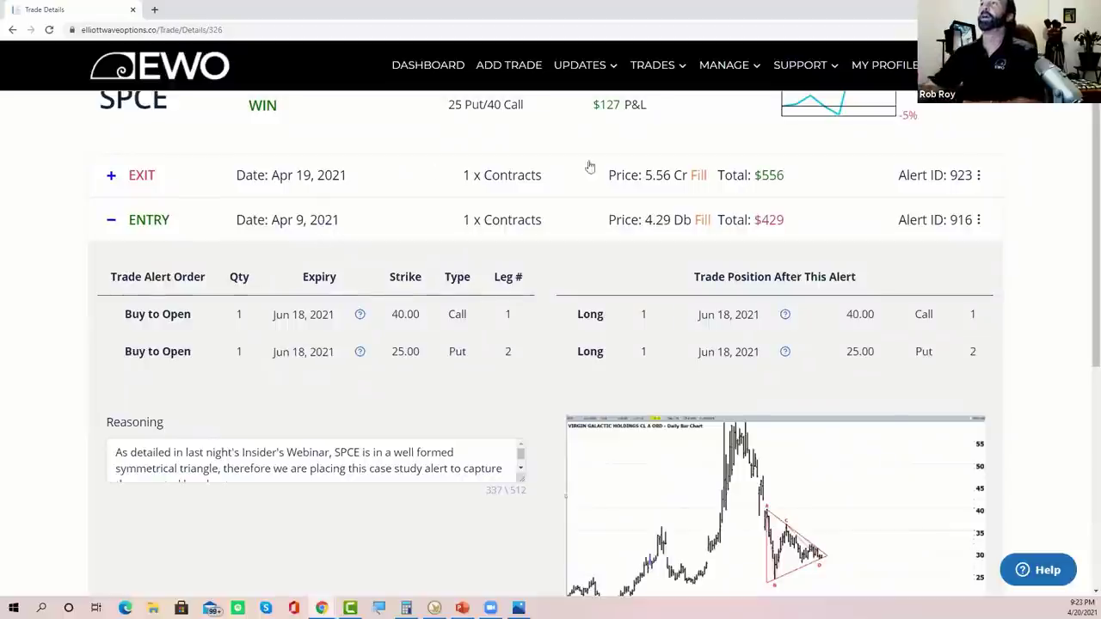
pyautogui.scroll(2, 1084, 150)
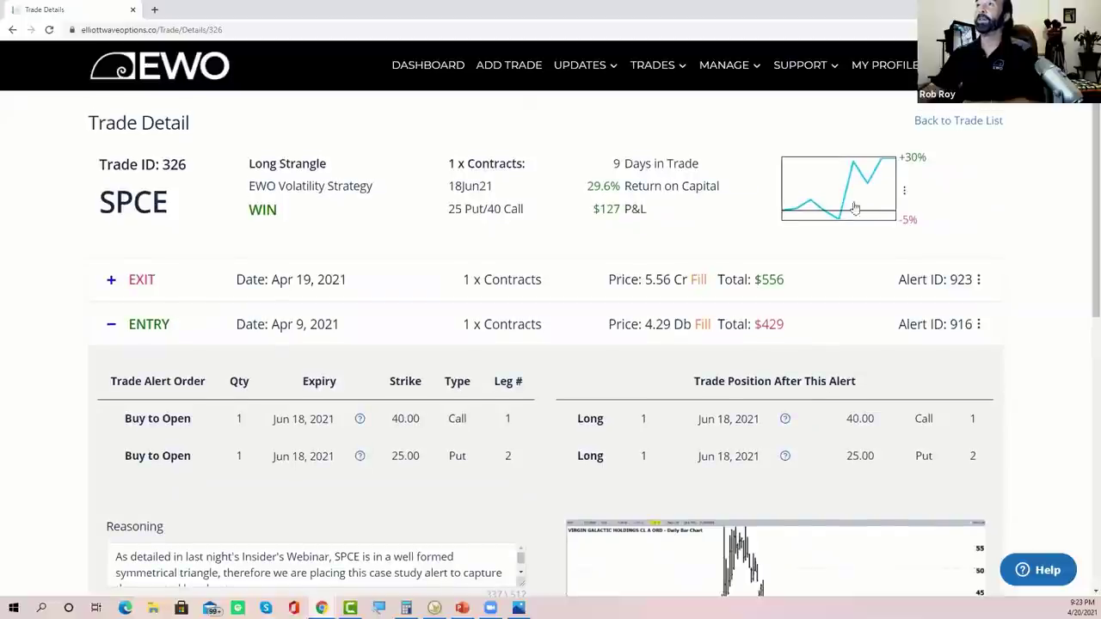
# Enlarge the SPCE trade's return-on-capital graph, examine its swings over the life of the trade, and close it.
pyautogui.click(839, 186)
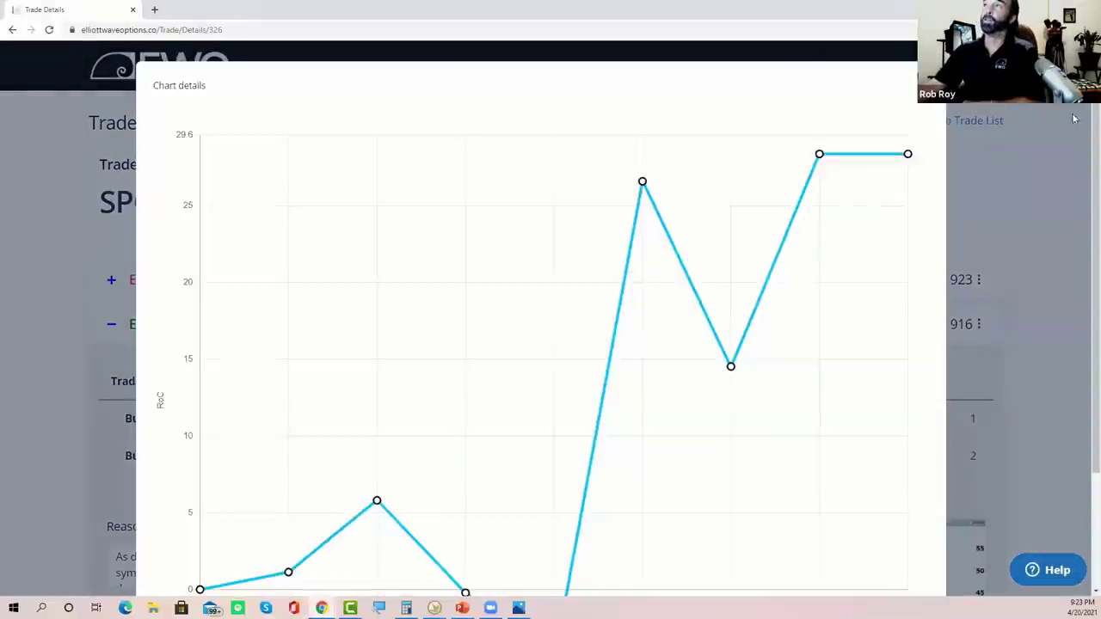
pyautogui.scroll(-1, 550, 344)
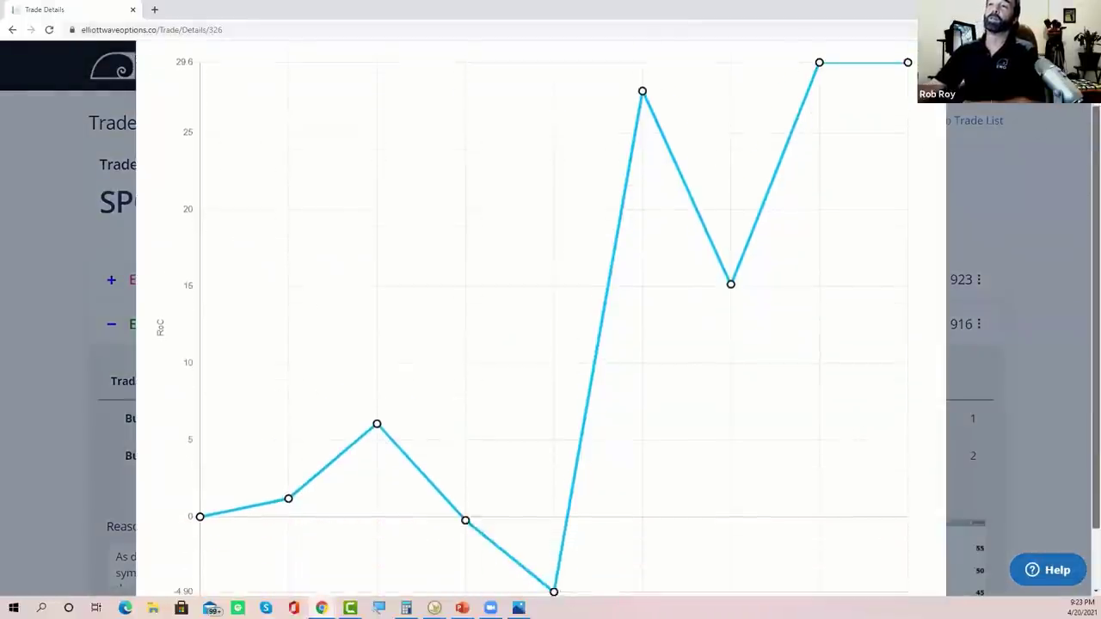
pyautogui.scroll(1, 550, 344)
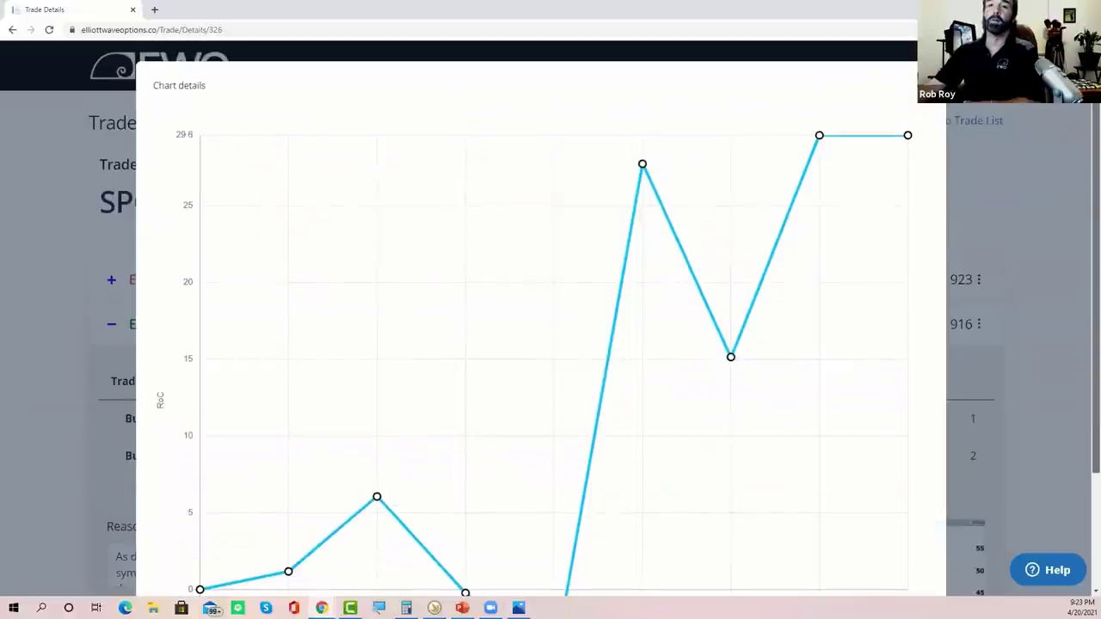
pyautogui.scroll(-2, 550, 343)
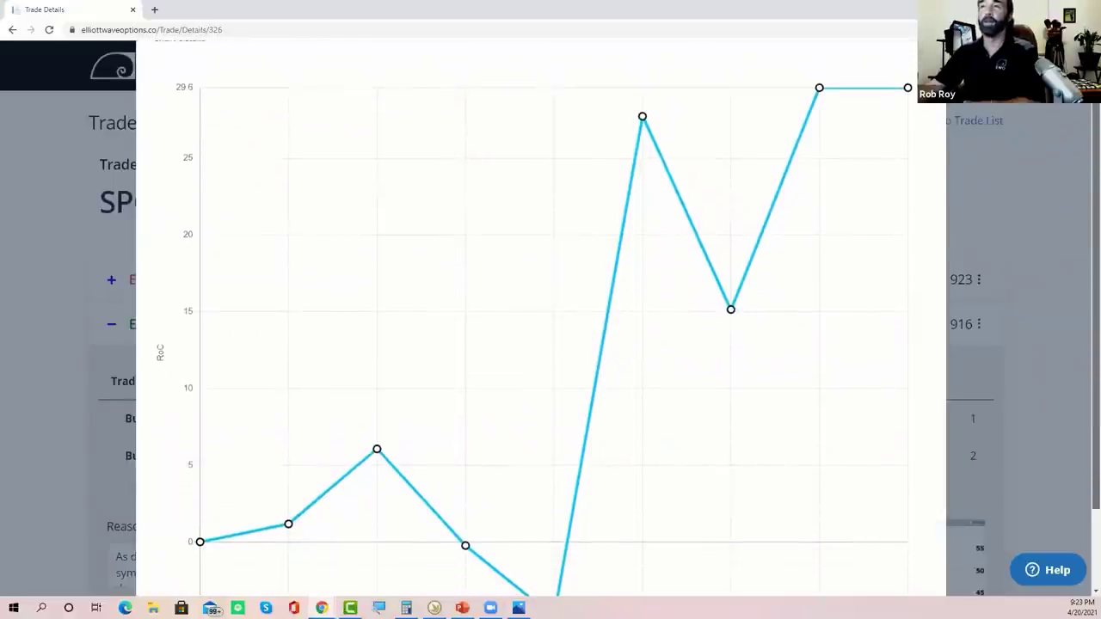
pyautogui.scroll(-1, 550, 344)
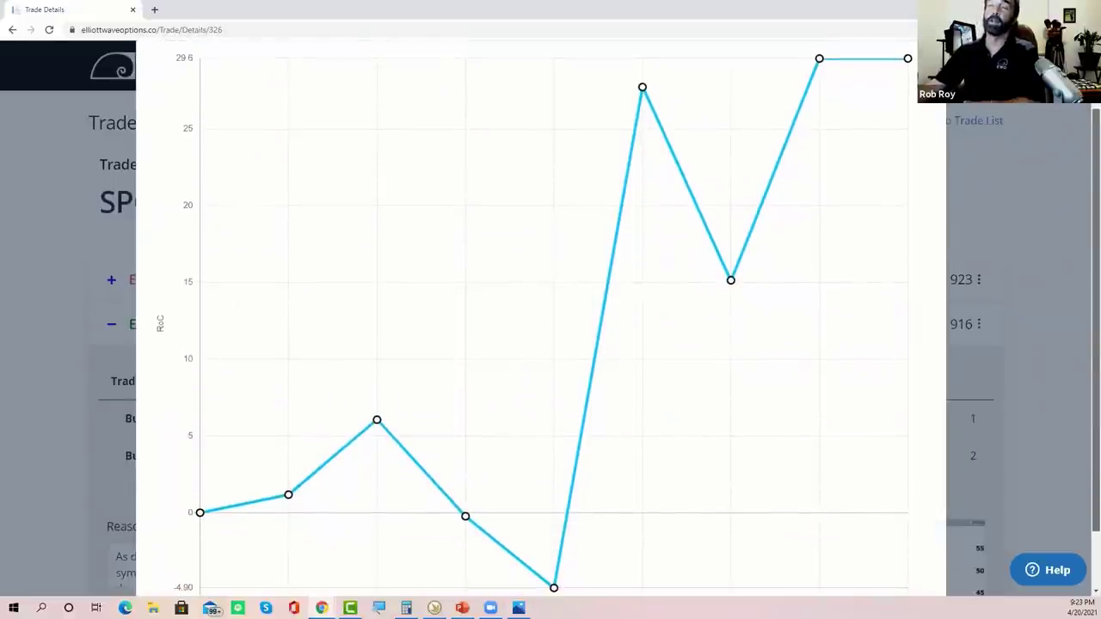
pyautogui.scroll(2, 1001, 178)
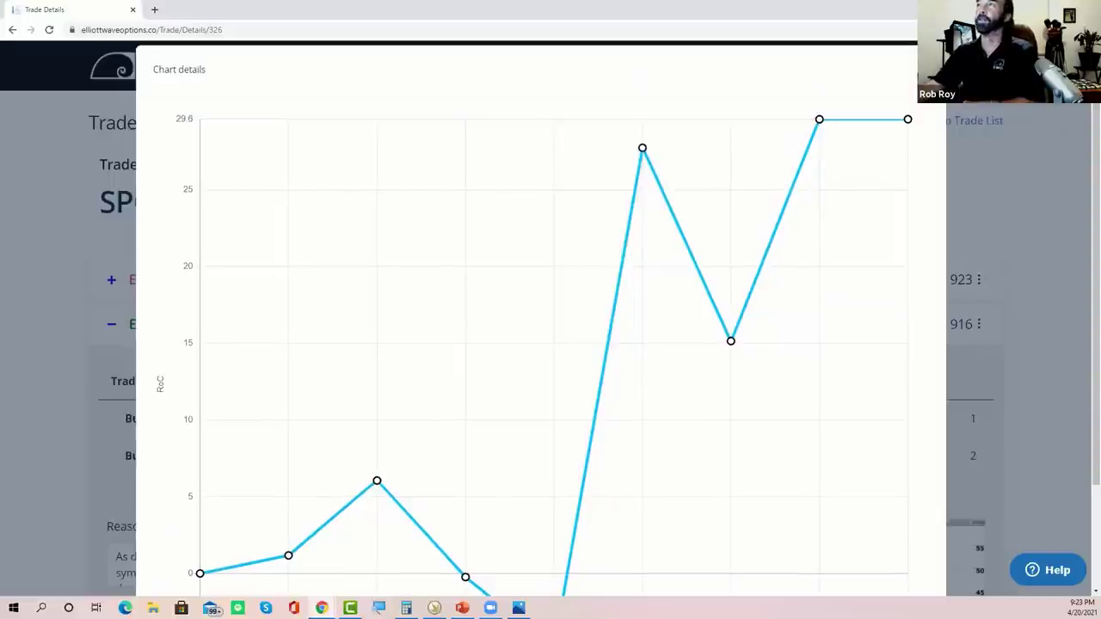
pyautogui.click(1014, 144)
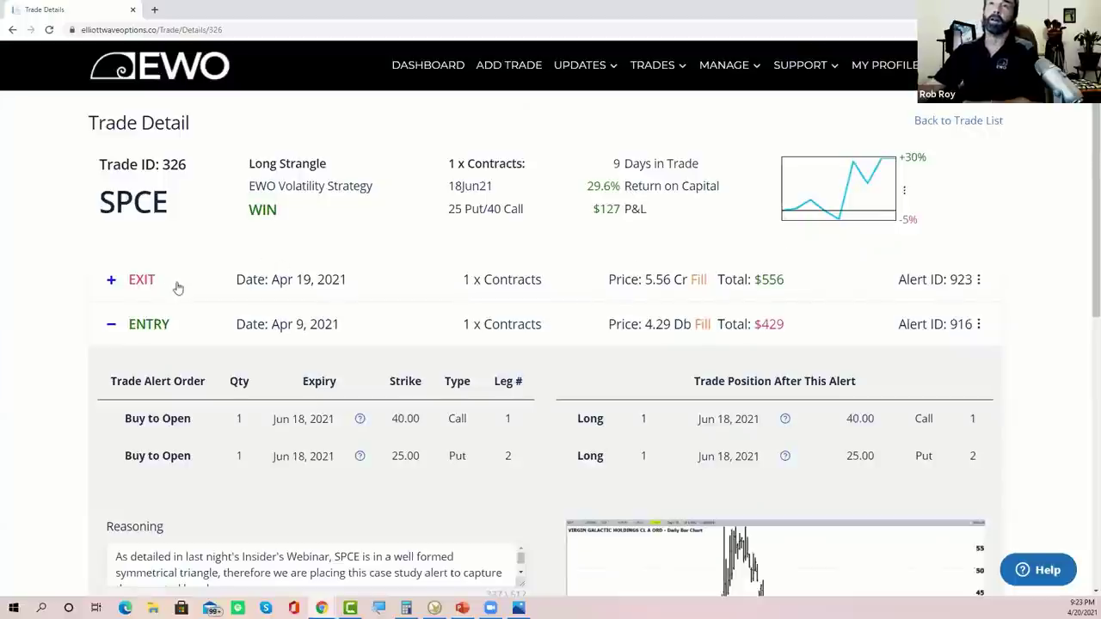
# Collapse the SPCE entry alert and switch back to the US$-Bitcoin chart in Integrated Investor.
pyautogui.click(150, 325)
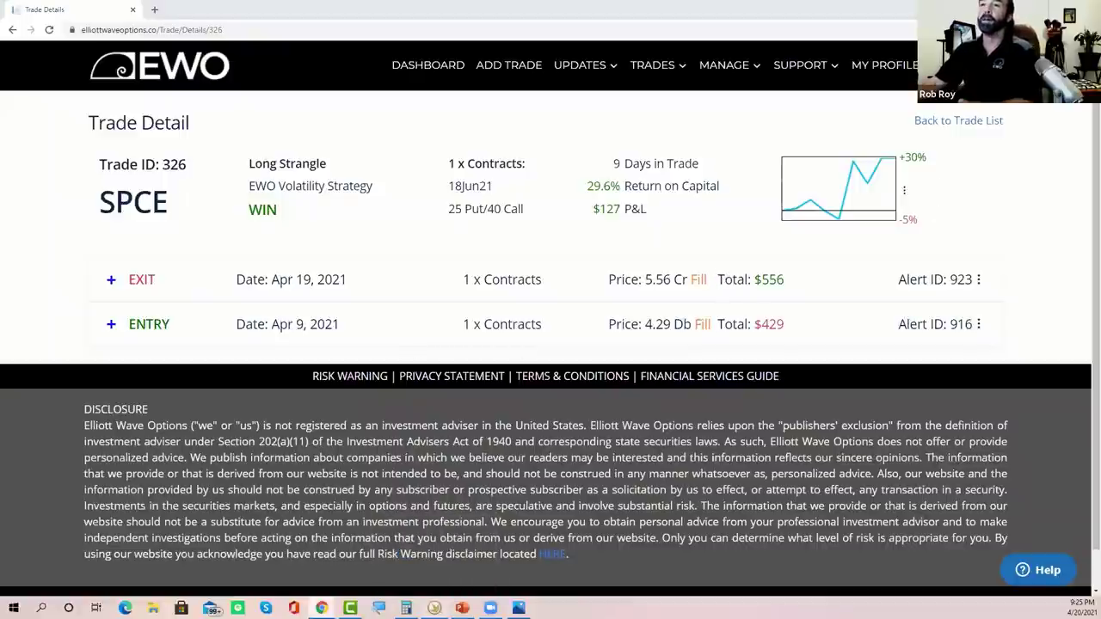
pyautogui.hotkey('alt', 'Tab')
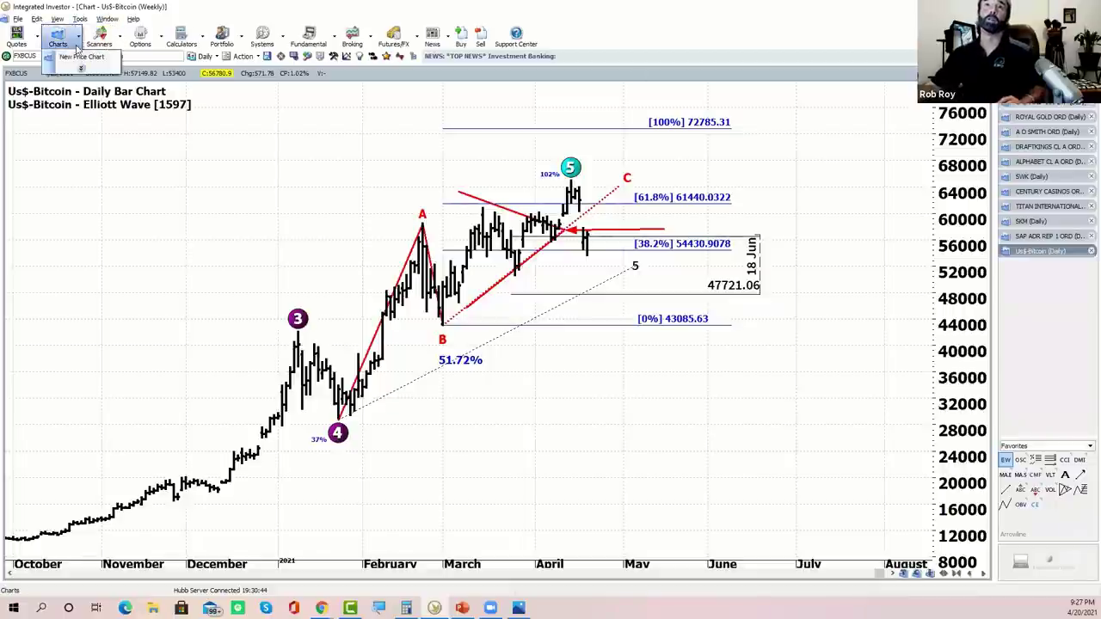
# Open a new daily bar chart for Netflix, symbol NFLX on the NASD exchange.
pyautogui.click(77, 48)
pyautogui.write('NFlx')
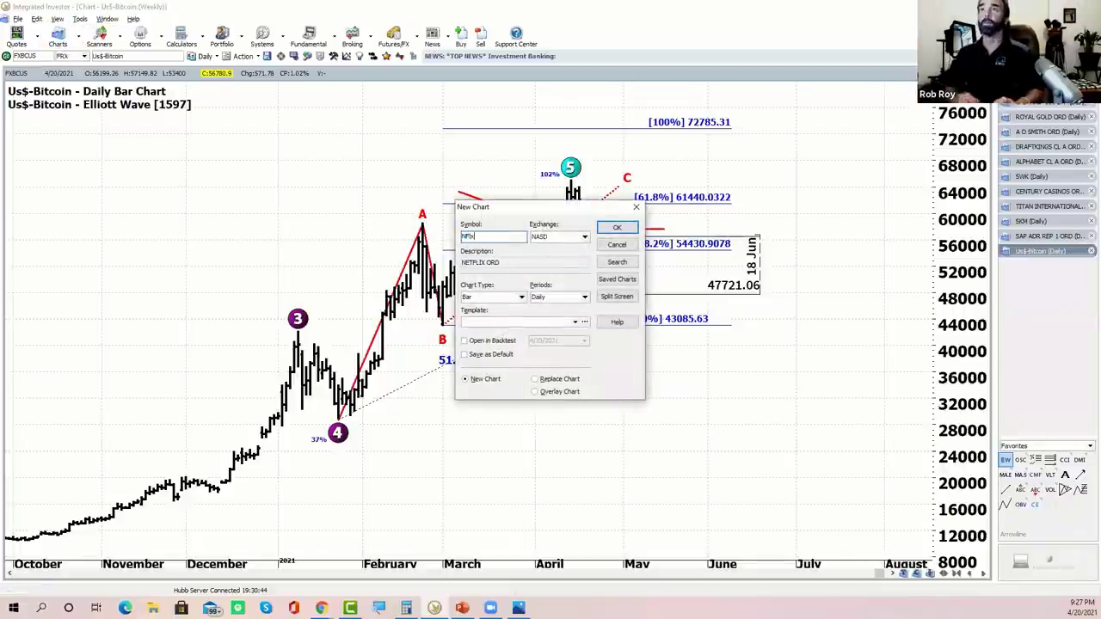
pyautogui.click(624, 229)
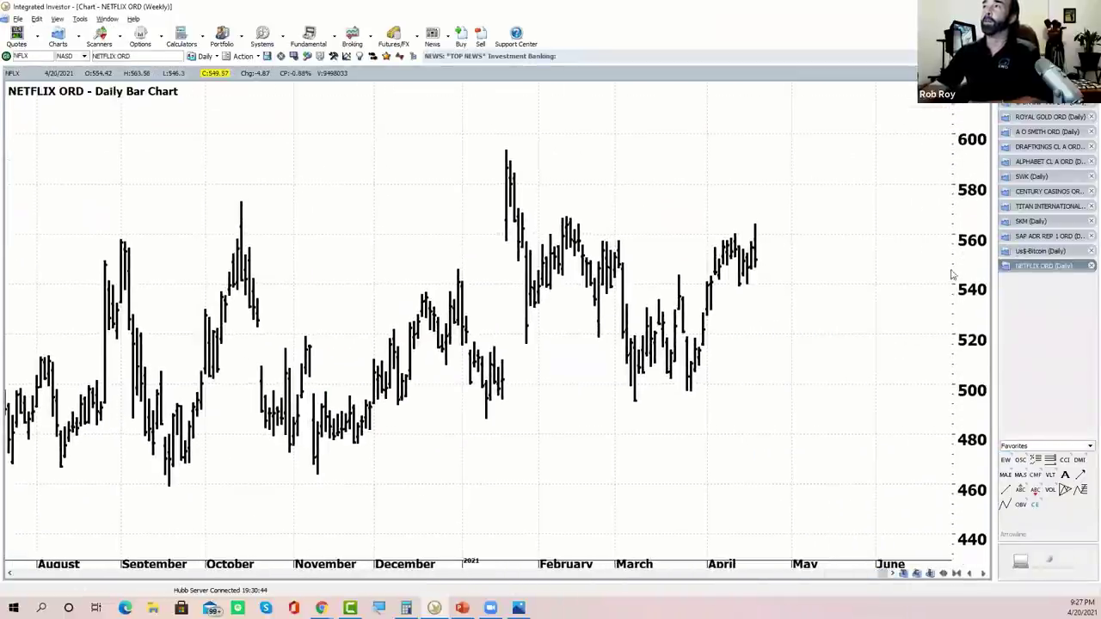
pyautogui.scroll(-1, 865, 315)
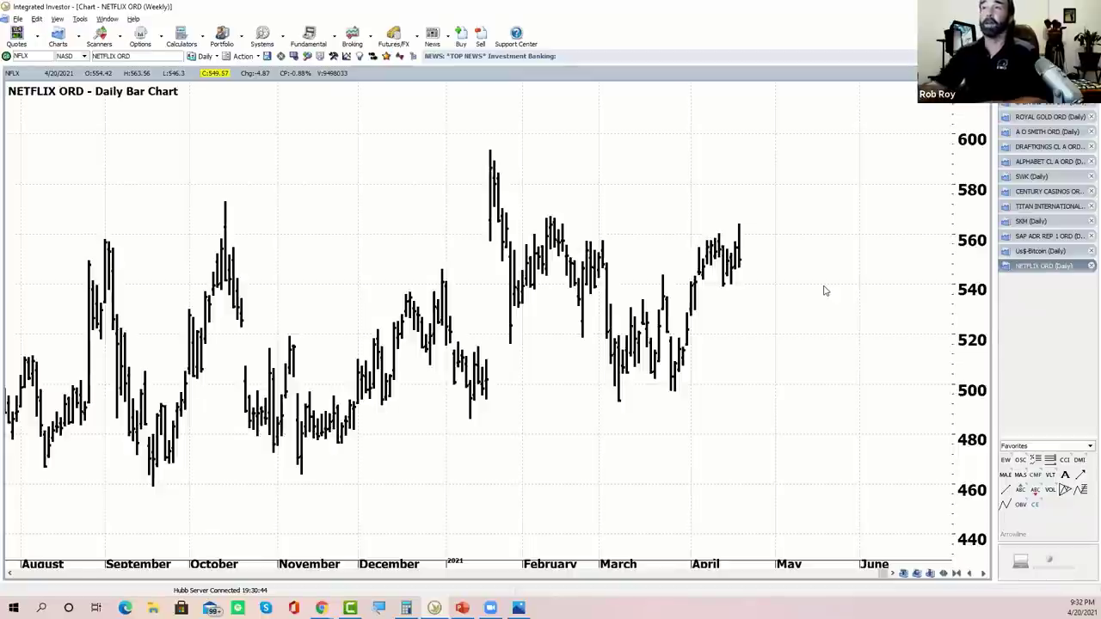
# Draw two horizontal support trendlines on the Netflix chart, at about 500 from January and about 480 from late June.
pyautogui.moveTo(673, 441); pyautogui.dragTo(723, 434)
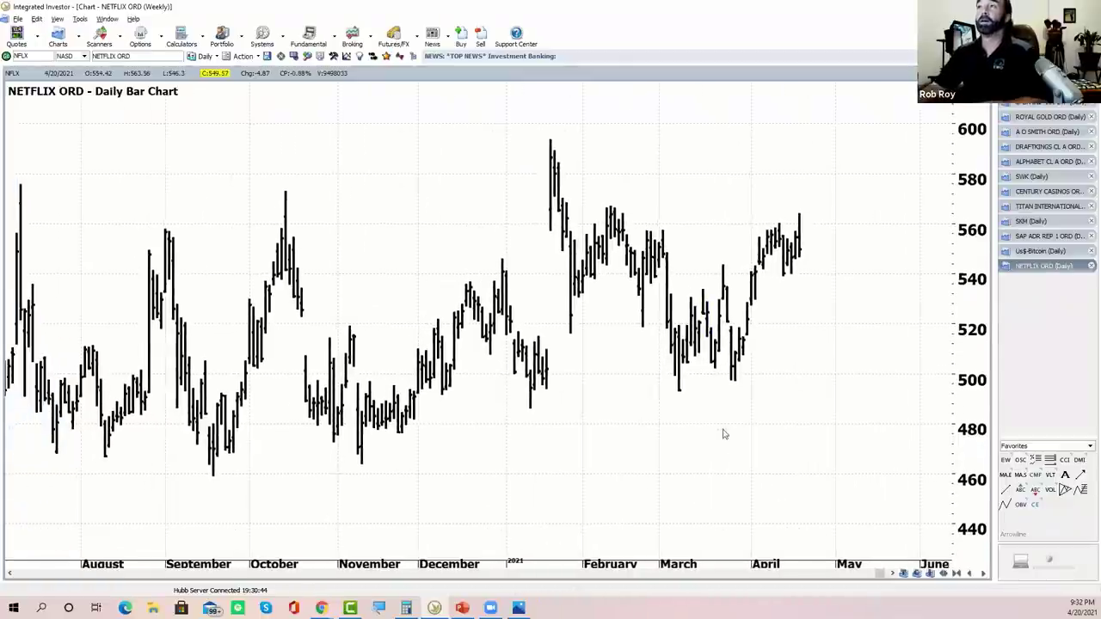
pyautogui.click(1006, 489)
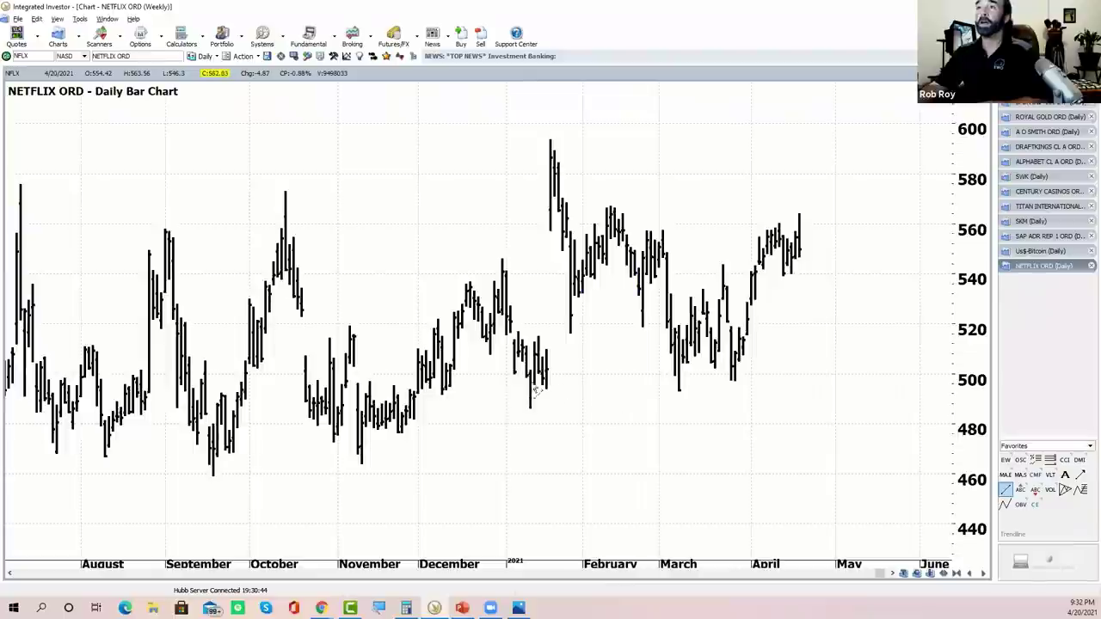
pyautogui.moveTo(514, 374); pyautogui.dragTo(863, 374)
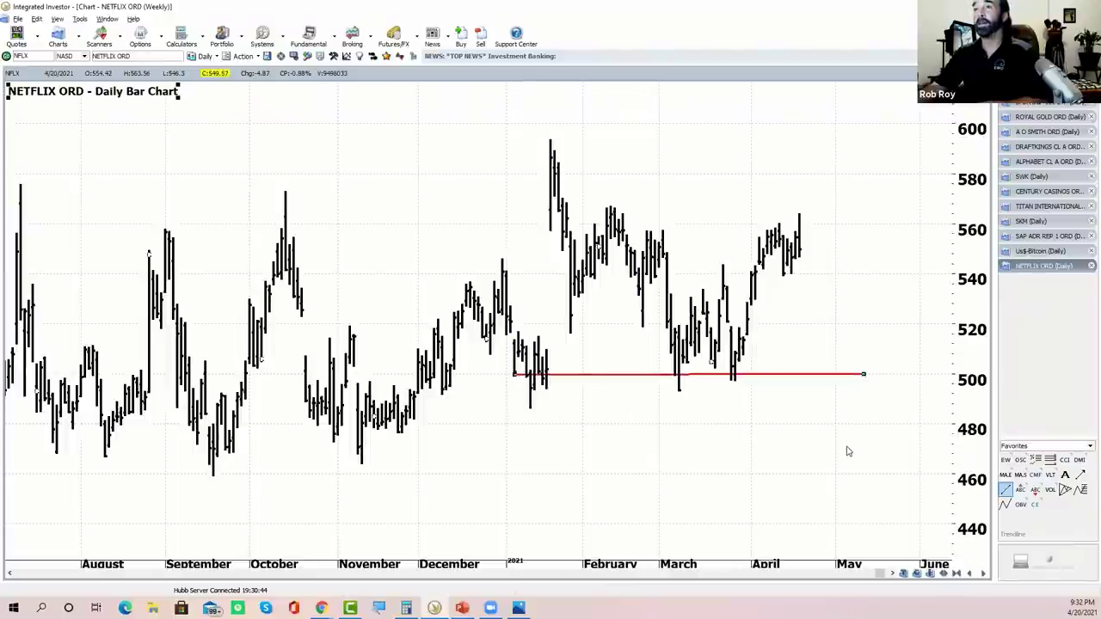
pyautogui.hscroll(-5, 839, 460)
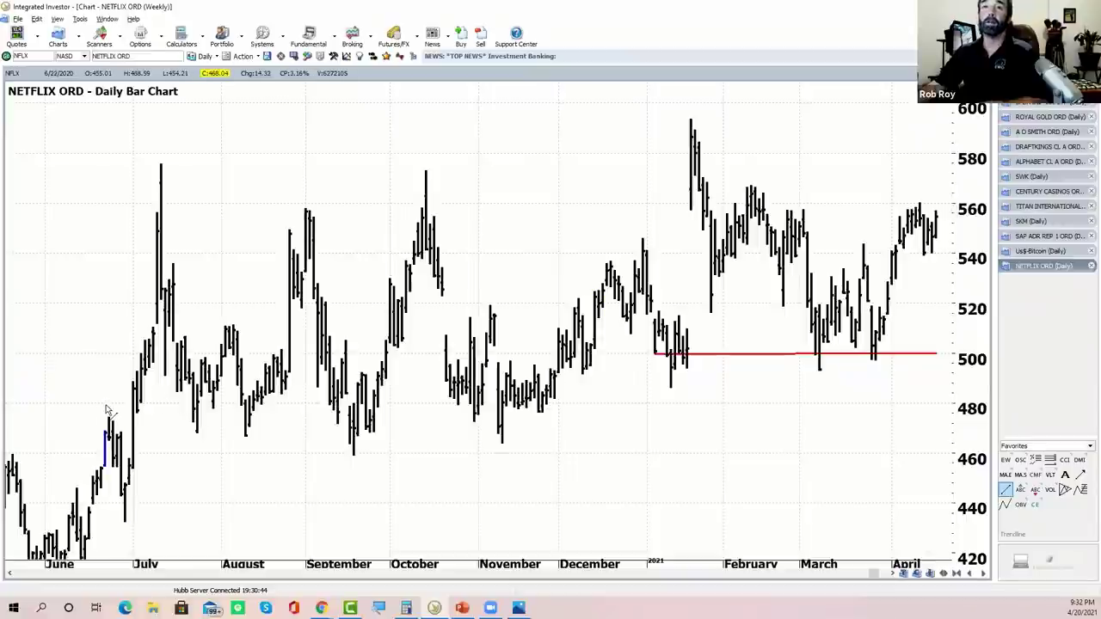
pyautogui.moveTo(105, 402); pyautogui.dragTo(931, 404)
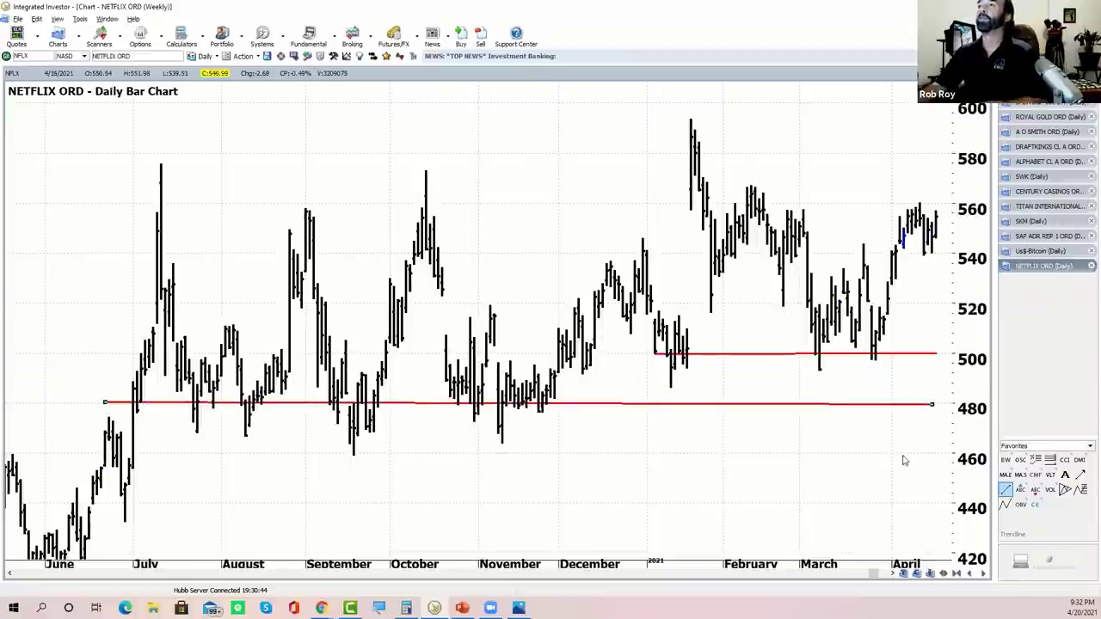
# Draw a short arrow pointing down at the 500 trendline just past the latest Netflix bar, and delete it.
pyautogui.moveTo(903, 460); pyautogui.dragTo(541, 462)
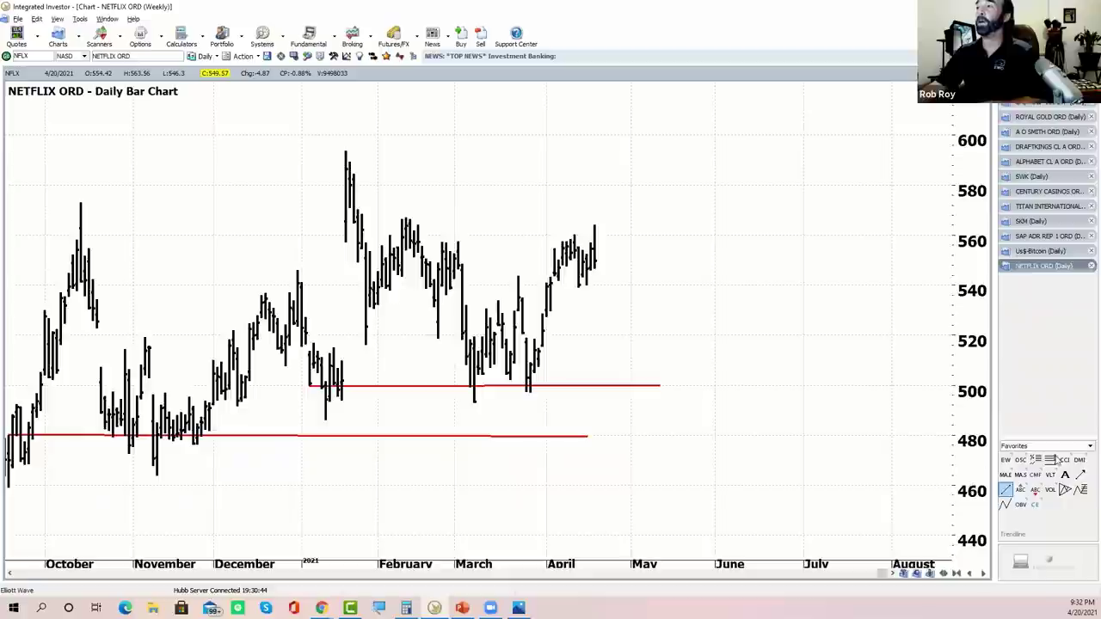
pyautogui.click(1080, 475)
pyautogui.moveTo(614, 356)
pyautogui.mouseDown()
pyautogui.moveTo(595, 436)
pyautogui.moveTo(618, 379)
pyautogui.mouseUp()
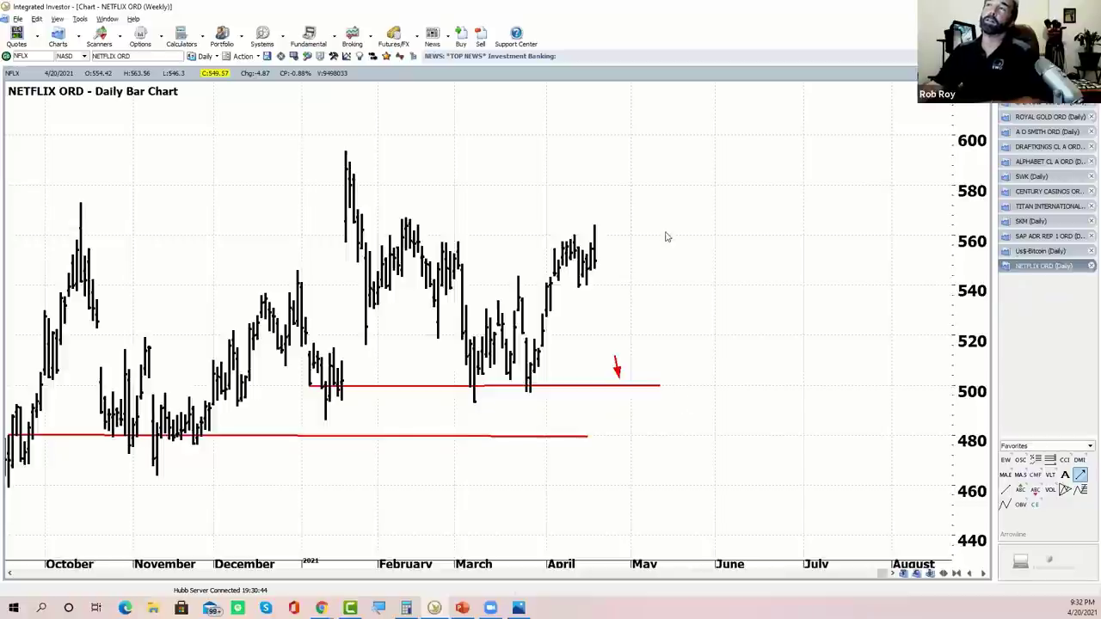
pyautogui.moveTo(665, 237); pyautogui.dragTo(700, 218)
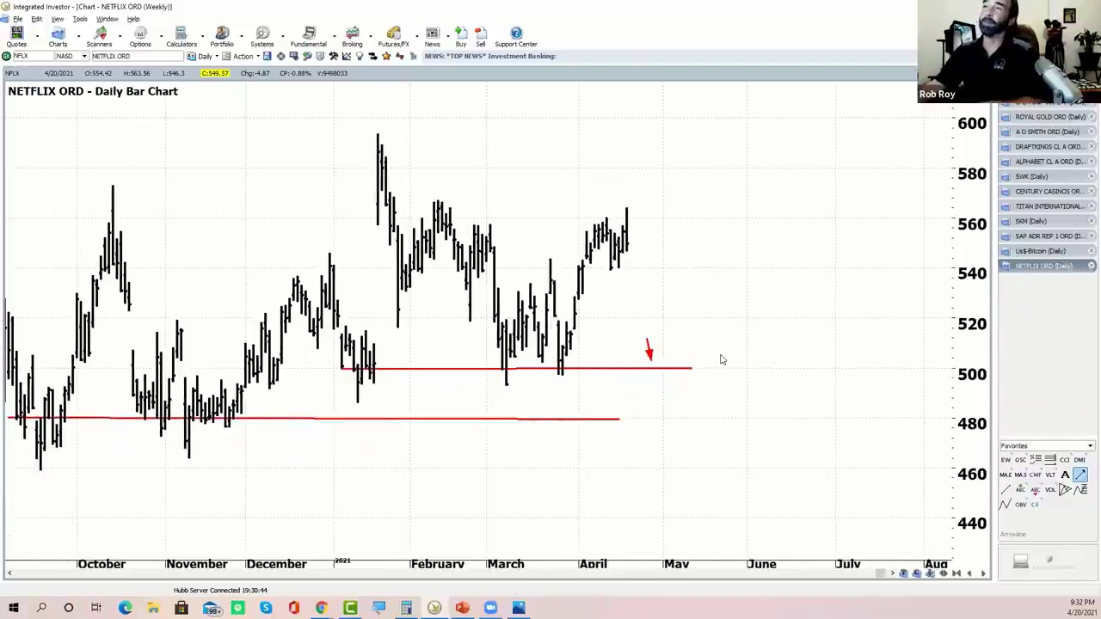
pyautogui.rightClick(646, 349)
pyautogui.click(676, 404)
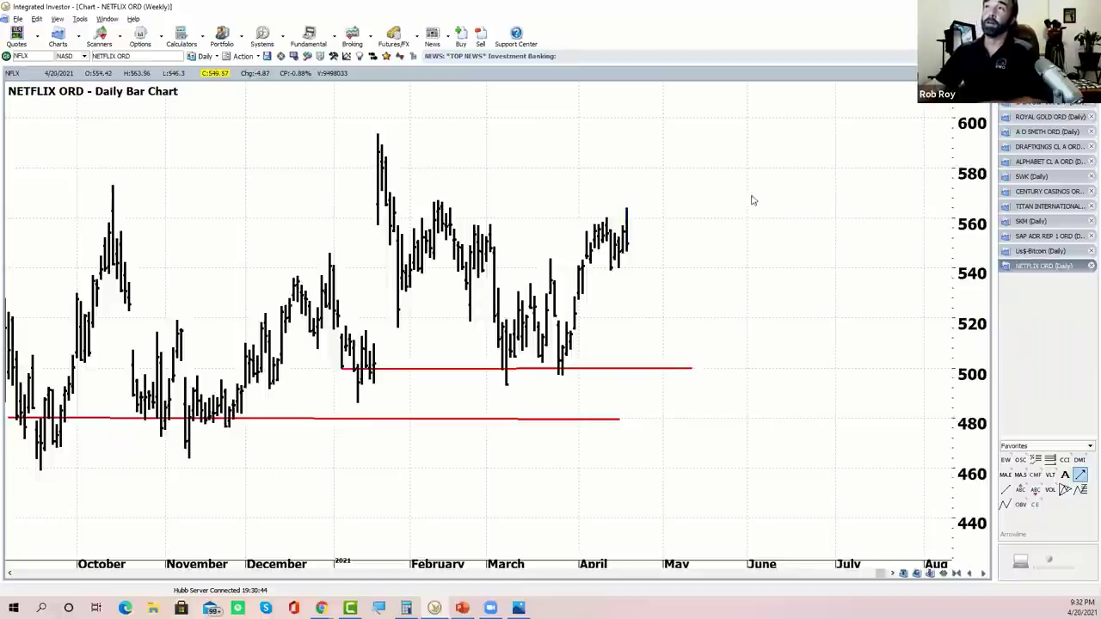
pyautogui.scroll(2, 739, 320)
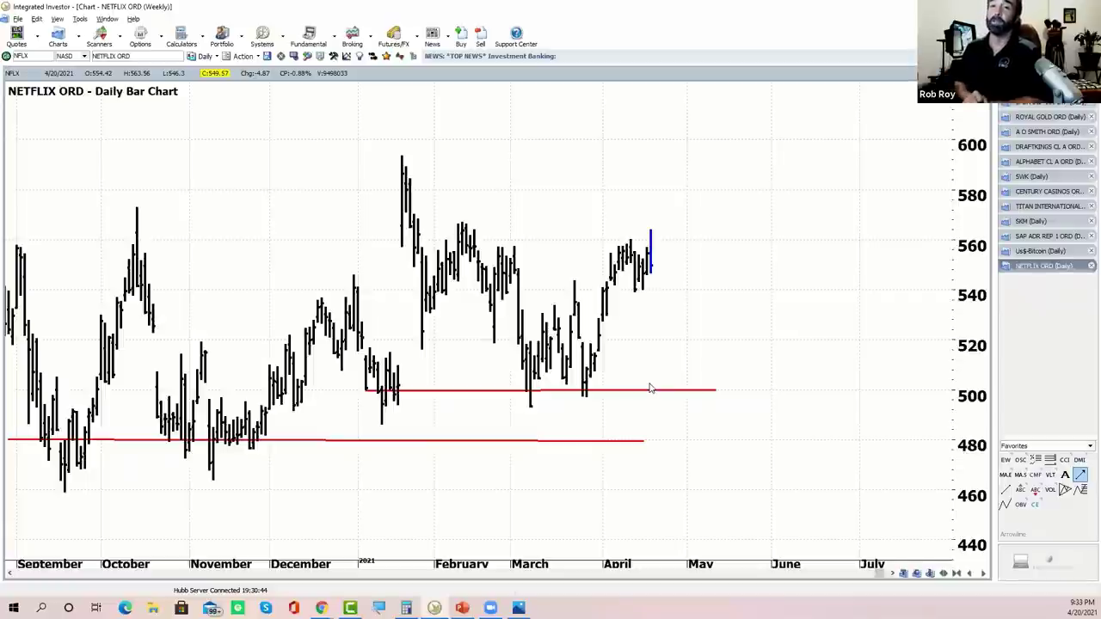
pyautogui.click(744, 235)
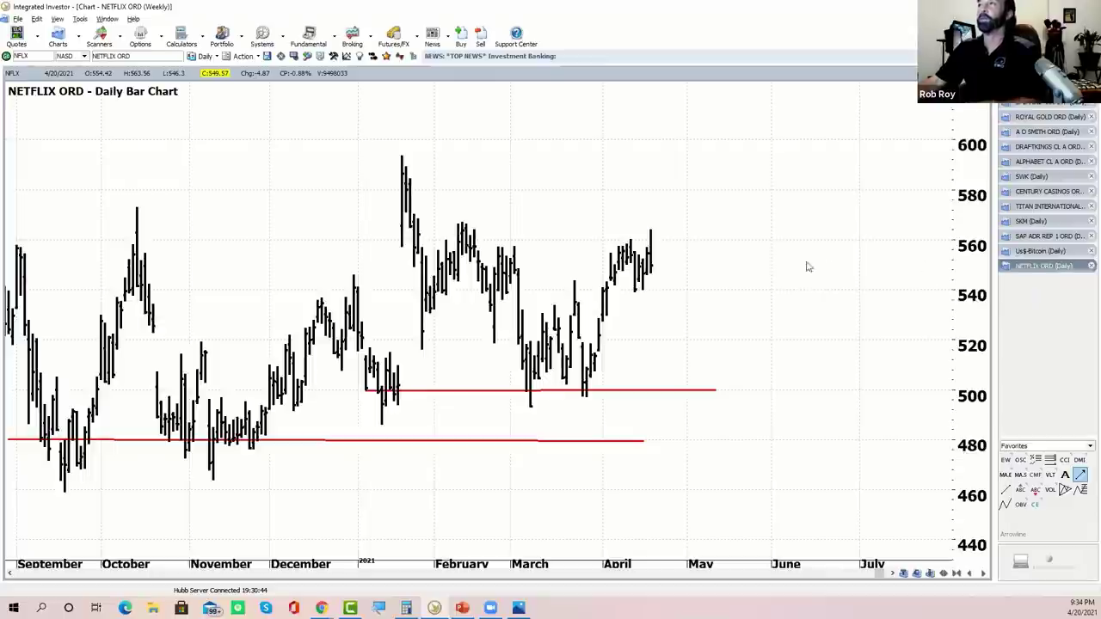
# Switch to the Royal Gold backtest chart and advance it from March to the latest bar.
pyautogui.click(1025, 121)
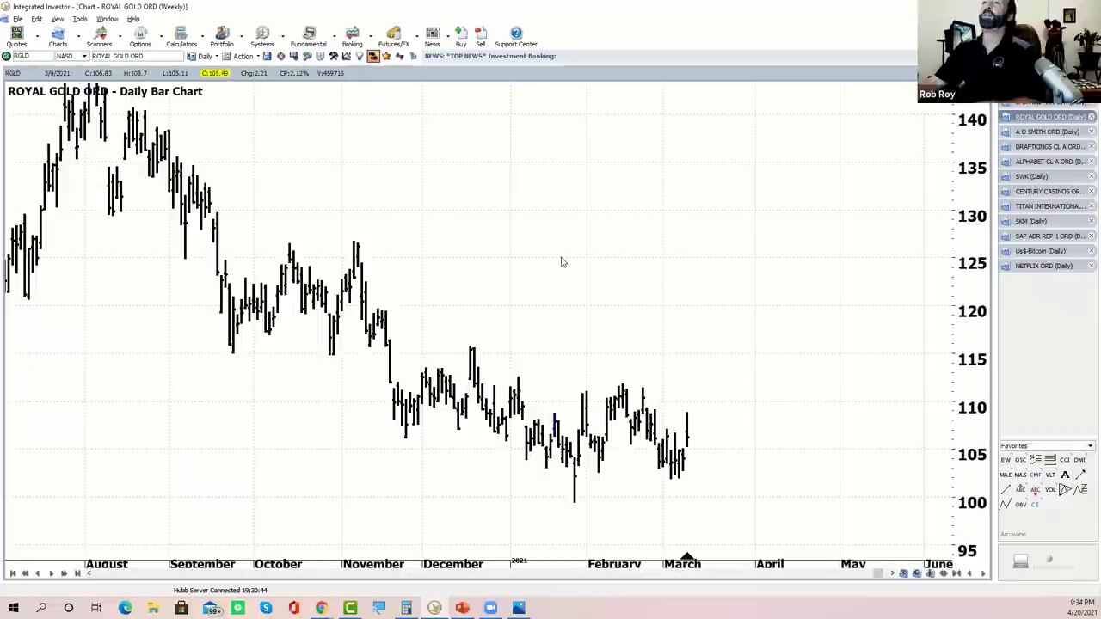
pyautogui.moveTo(561, 262); pyautogui.dragTo(442, 204)
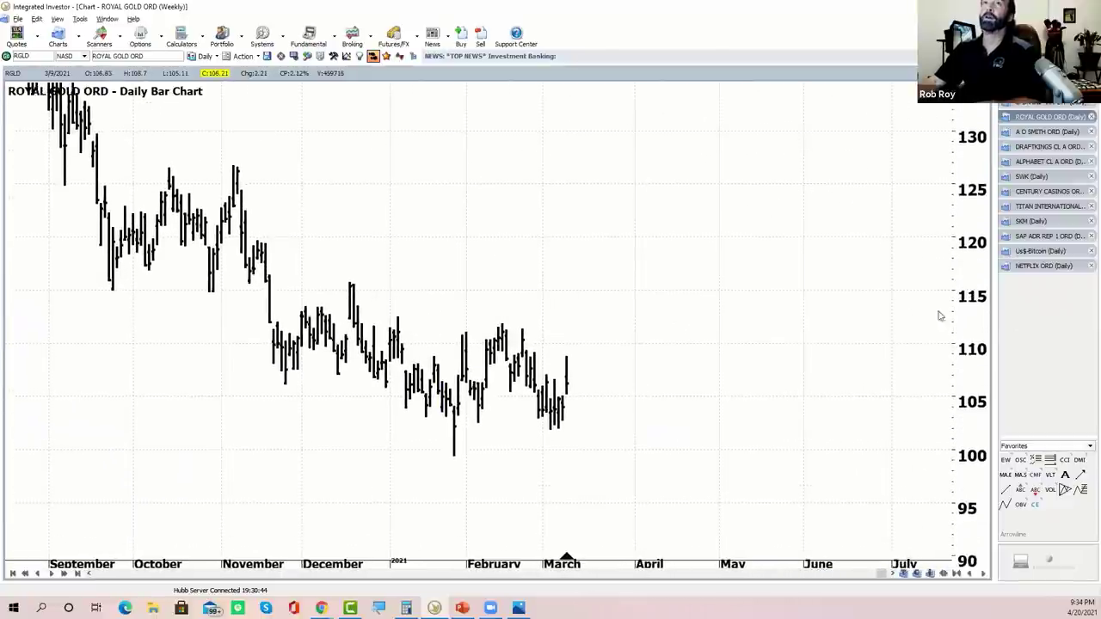
pyautogui.moveTo(939, 315); pyautogui.dragTo(849, 322)
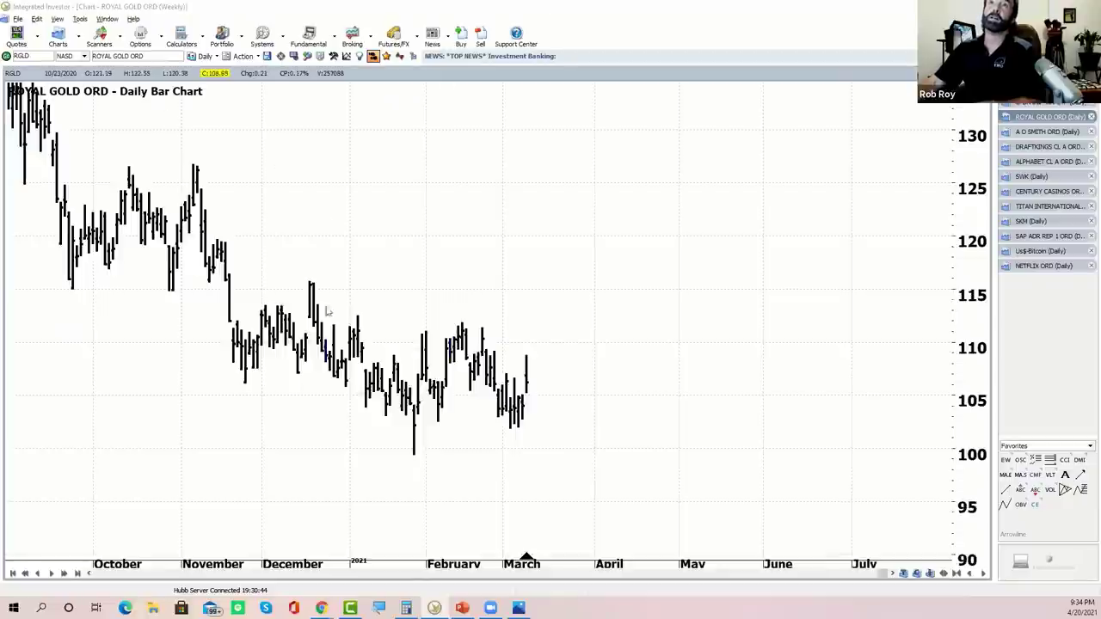
pyautogui.click(78, 573)
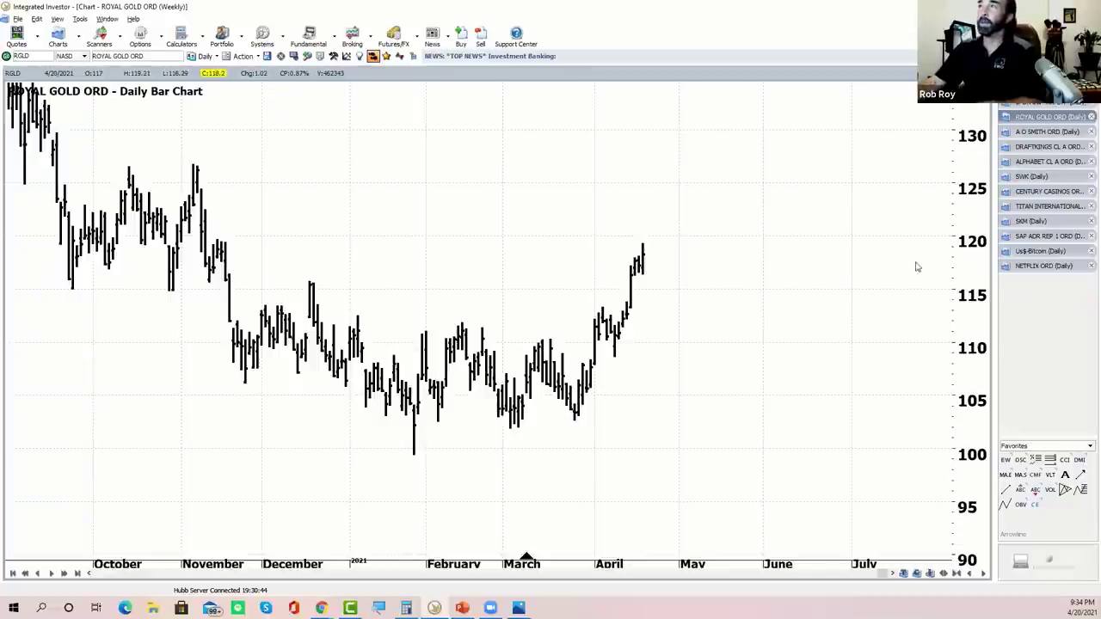
pyautogui.moveTo(963, 233); pyautogui.dragTo(804, 281)
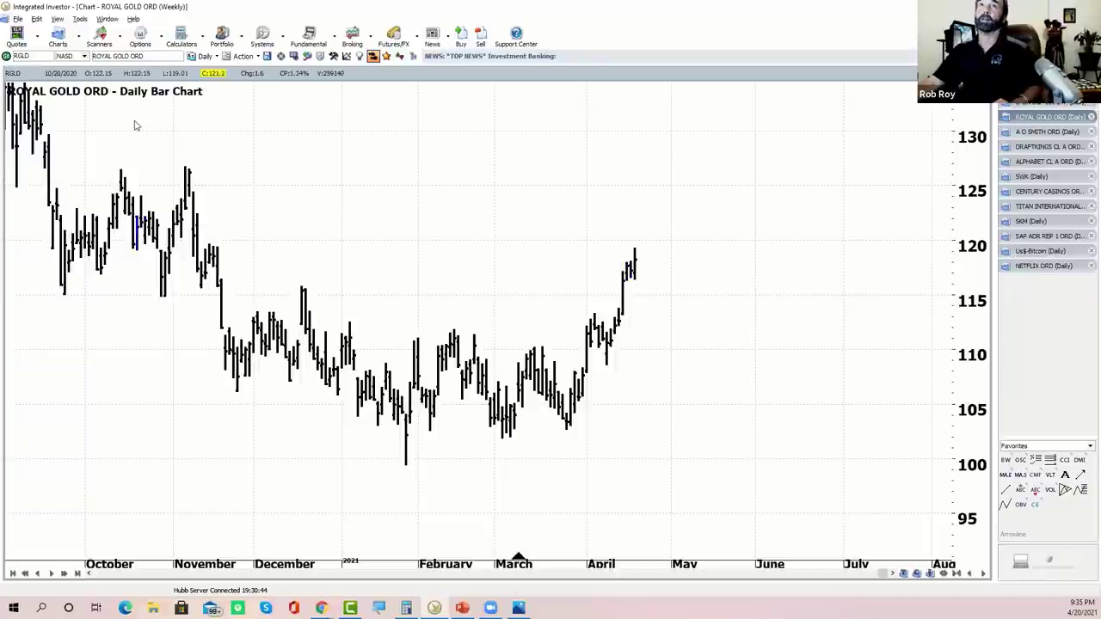
# On the A O Smith chart, draw two converging trendlines around the late-March to April bars, one under the lows and one over the highs.
pyautogui.click(1024, 135)
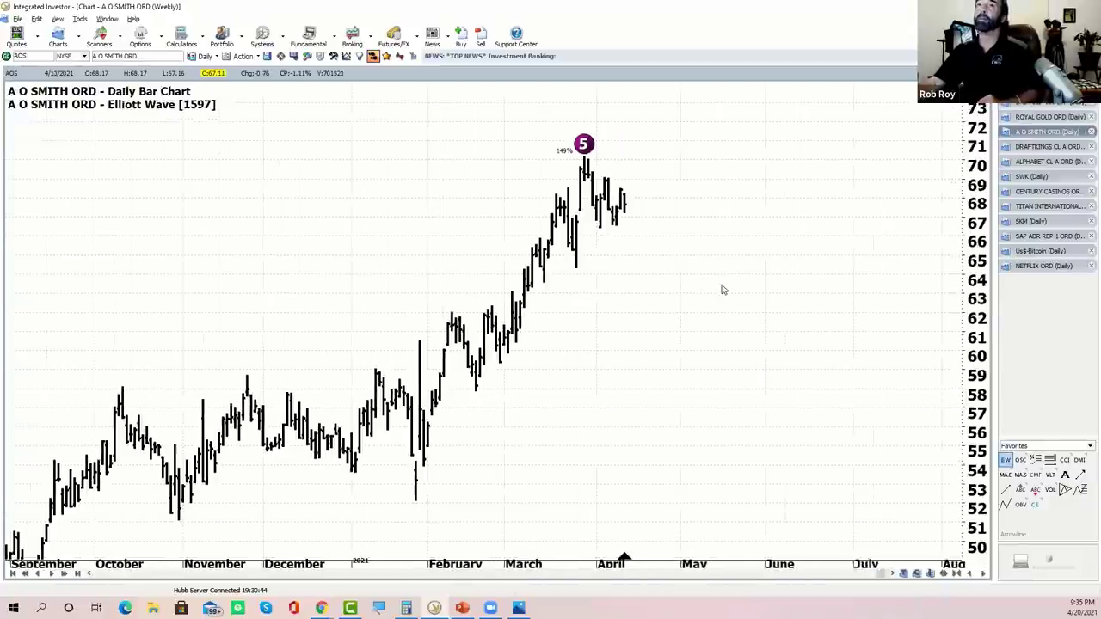
pyautogui.click(1005, 490)
pyautogui.moveTo(532, 281); pyautogui.dragTo(595, 222)
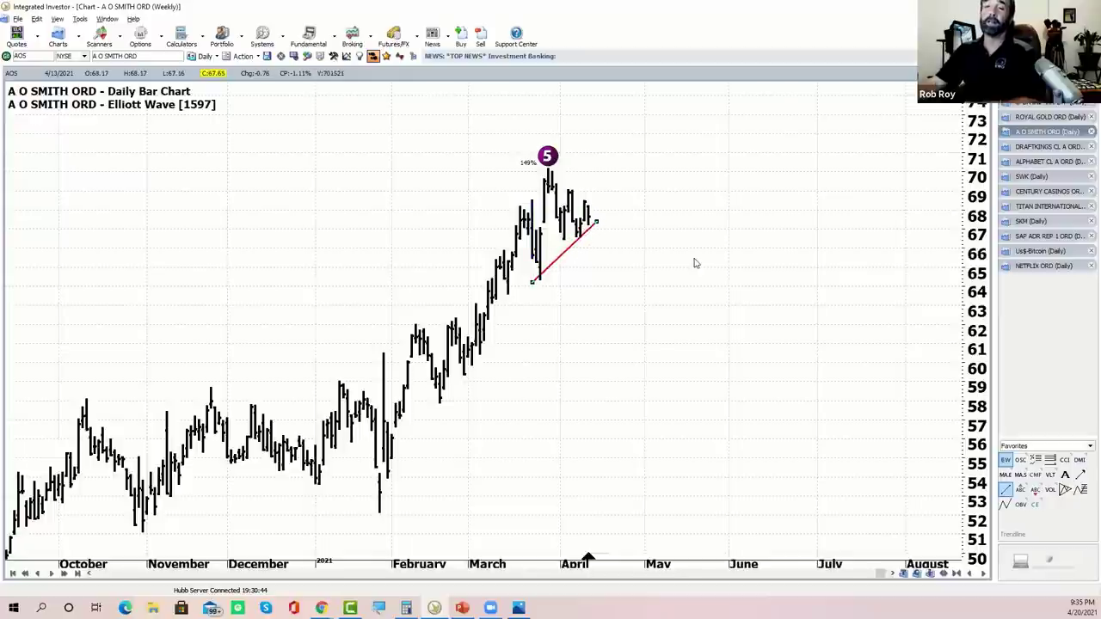
pyautogui.click(1006, 489)
pyautogui.moveTo(552, 169); pyautogui.dragTo(597, 220)
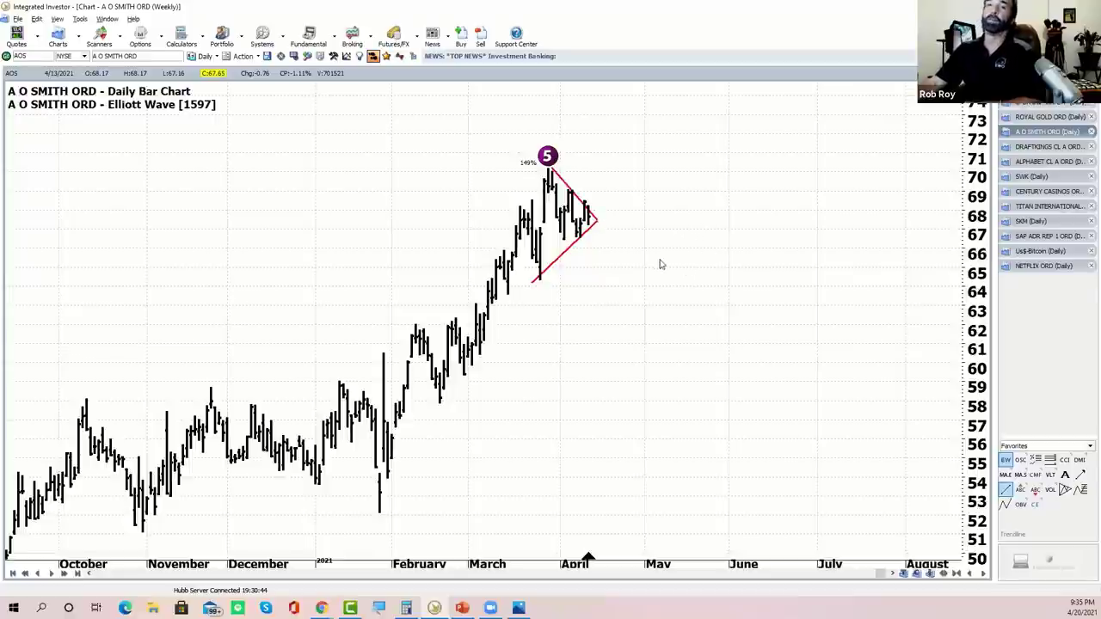
# Advance the A O Smith backtest to the latest bar to compare the price with the converging trendlines.
pyautogui.scroll(-1, 720, 279)
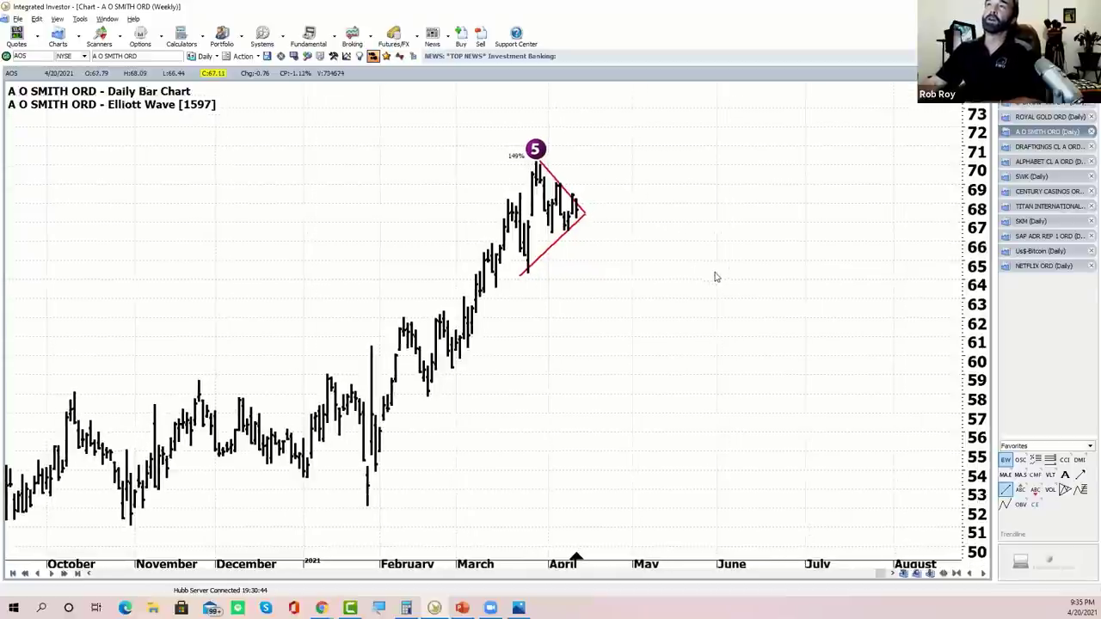
pyautogui.click(65, 574)
pyautogui.click(65, 574)
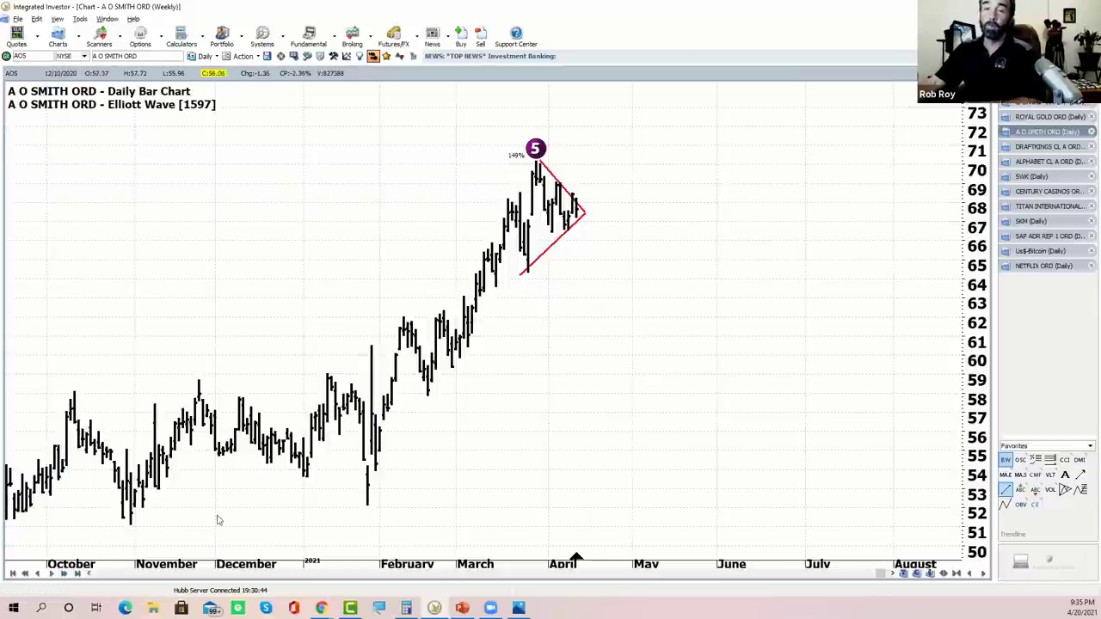
pyautogui.click(77, 574)
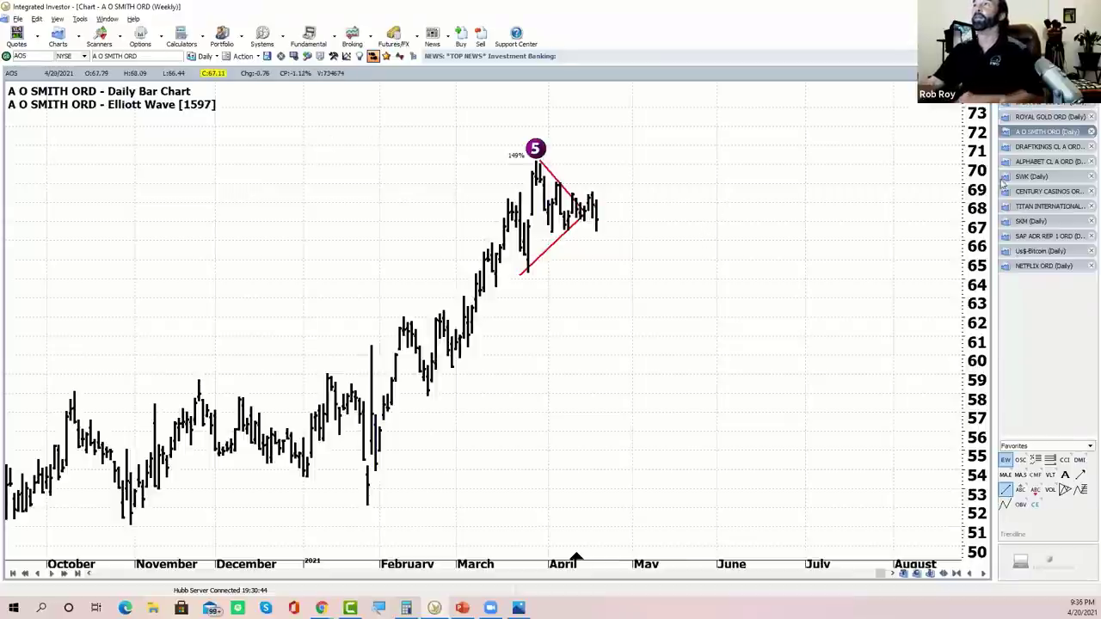
# Advance the DraftKings backtest chart and the Alphabet backtest chart each to the latest bar.
pyautogui.click(1021, 148)
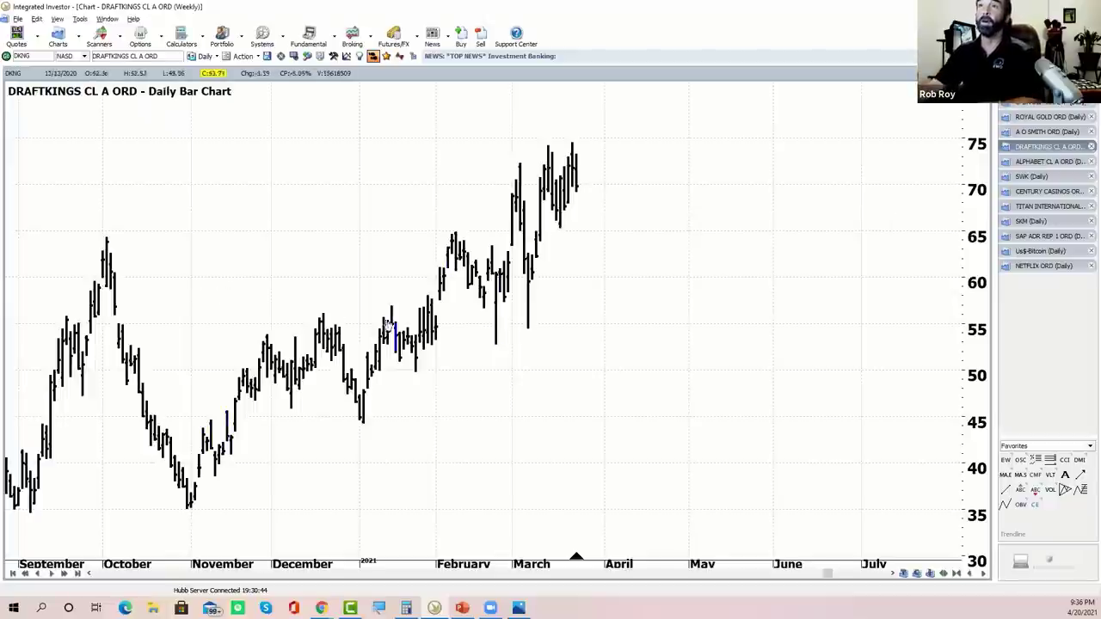
pyautogui.click(77, 573)
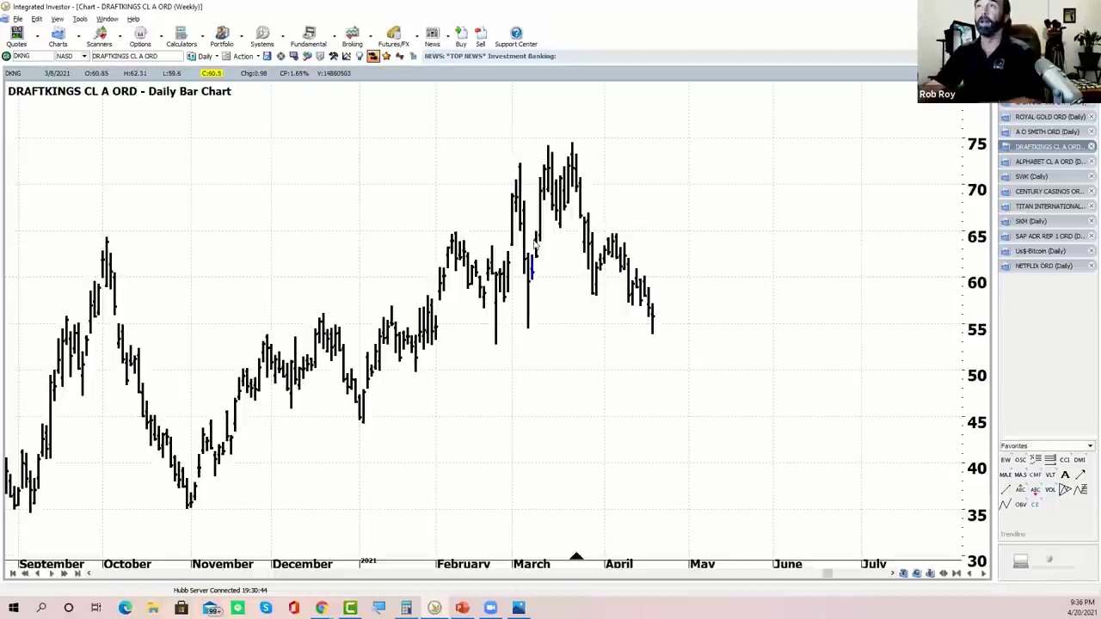
pyautogui.click(1043, 164)
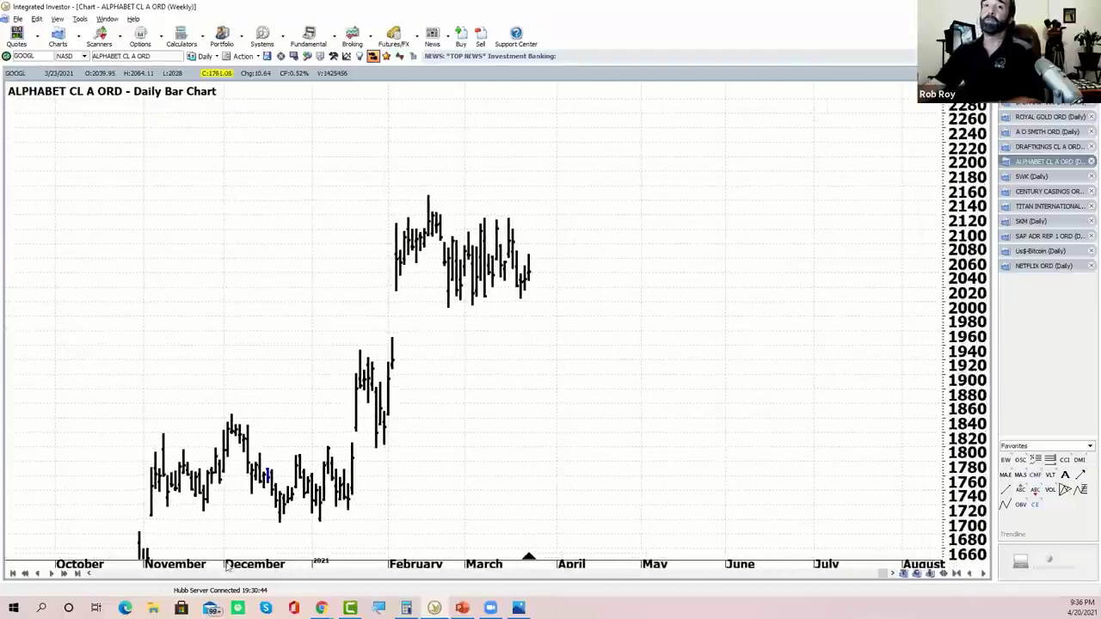
pyautogui.click(77, 572)
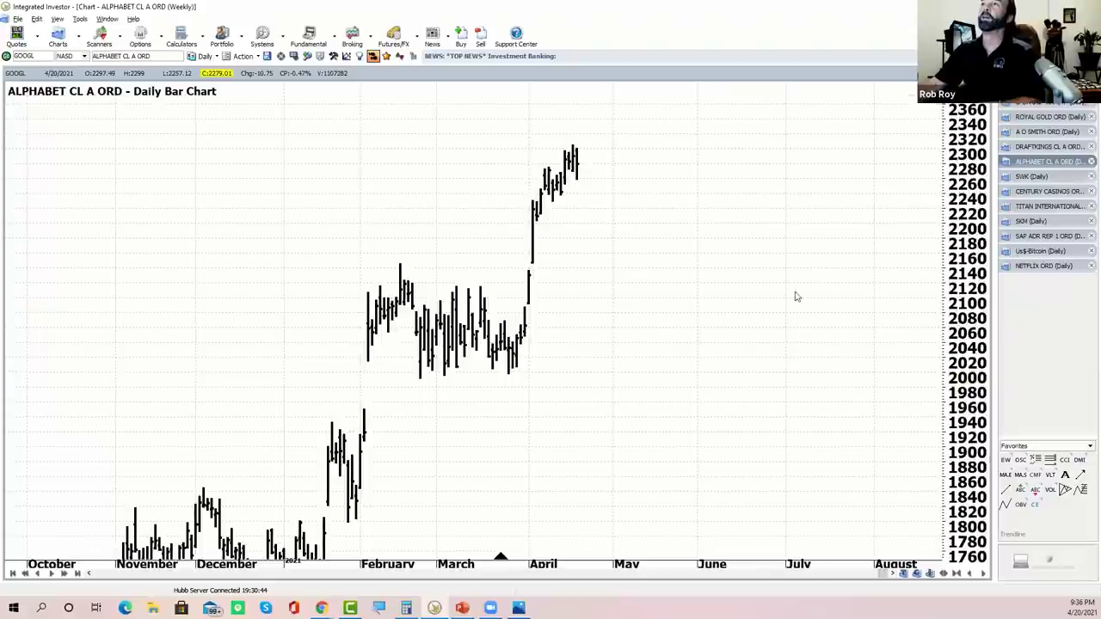
pyautogui.scroll(-2, 799, 284)
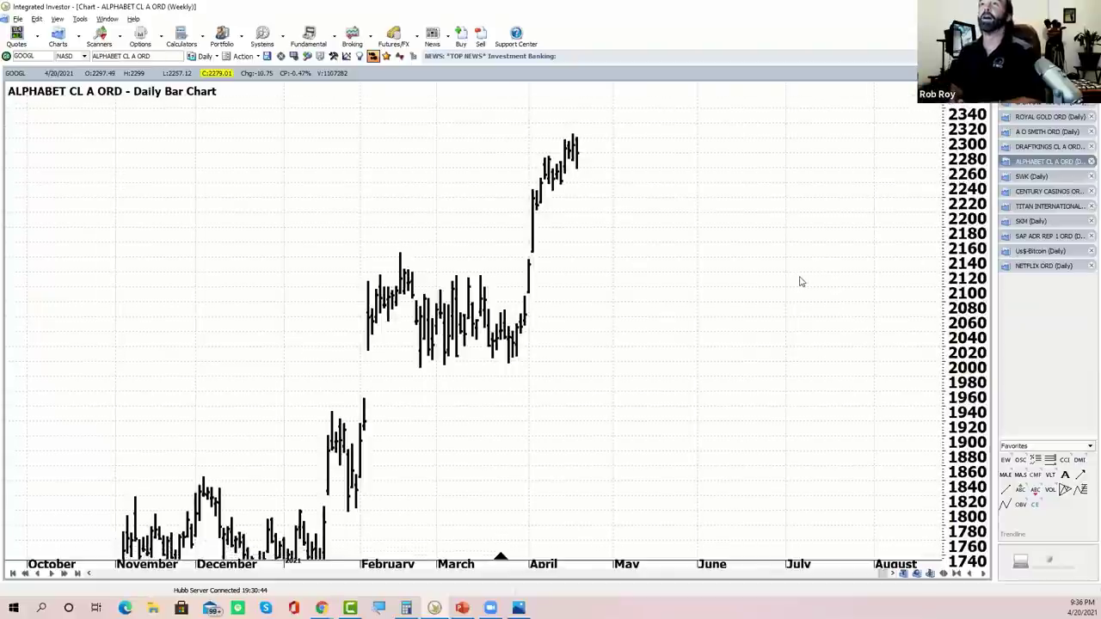
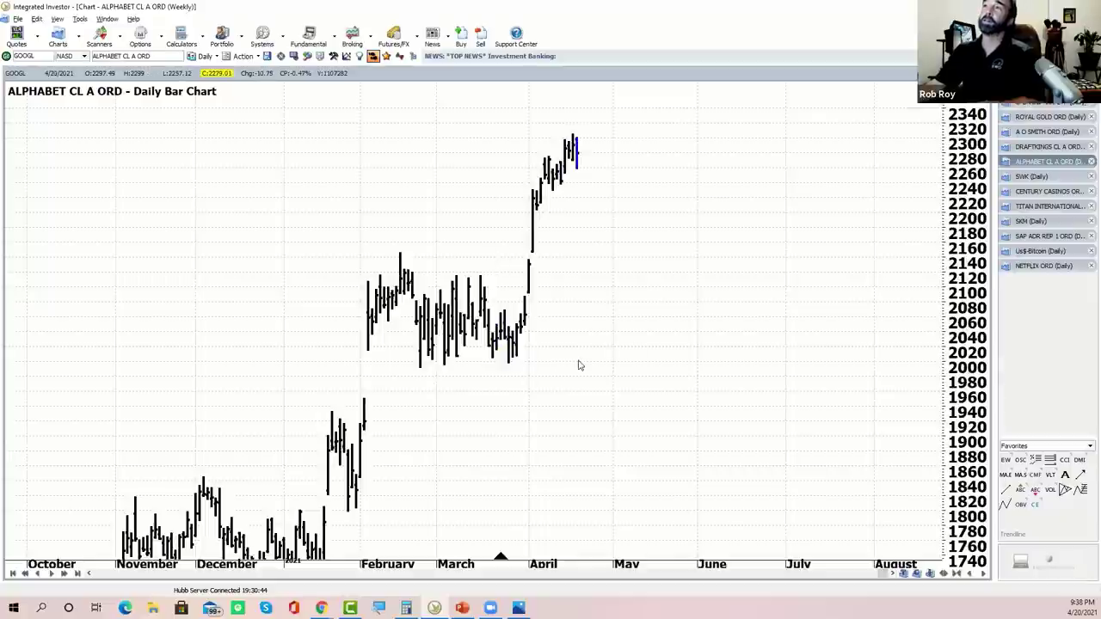
pyautogui.scroll(1, 611, 383)
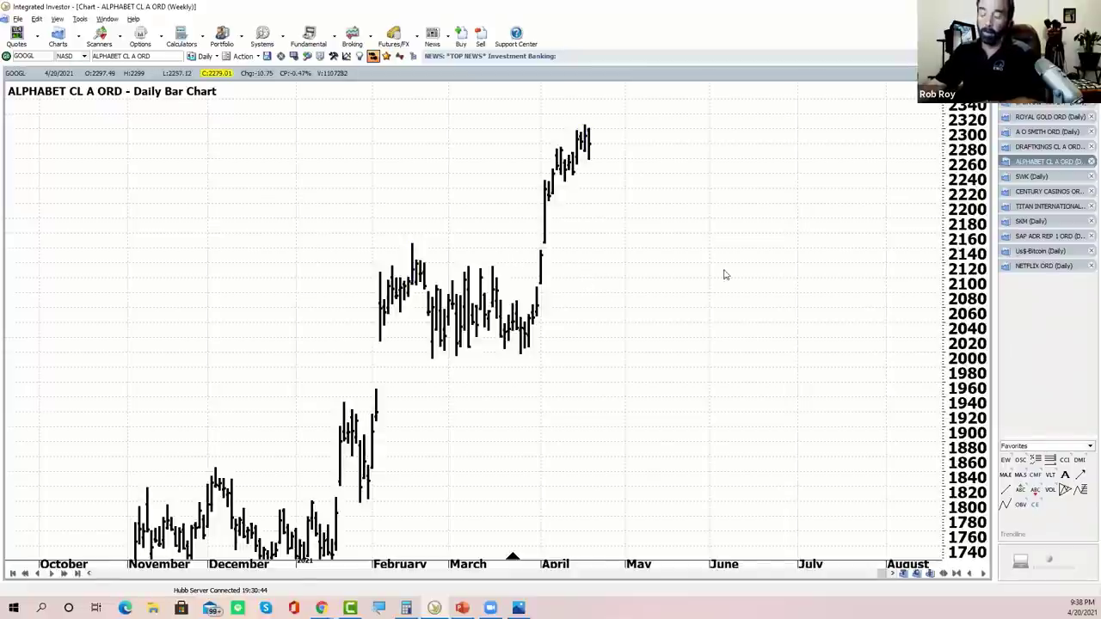
# Advance the Stanley Black and Decker backtest chart to the latest bar and add the 10, 30 and 50 exponential moving averages.
pyautogui.click(1025, 178)
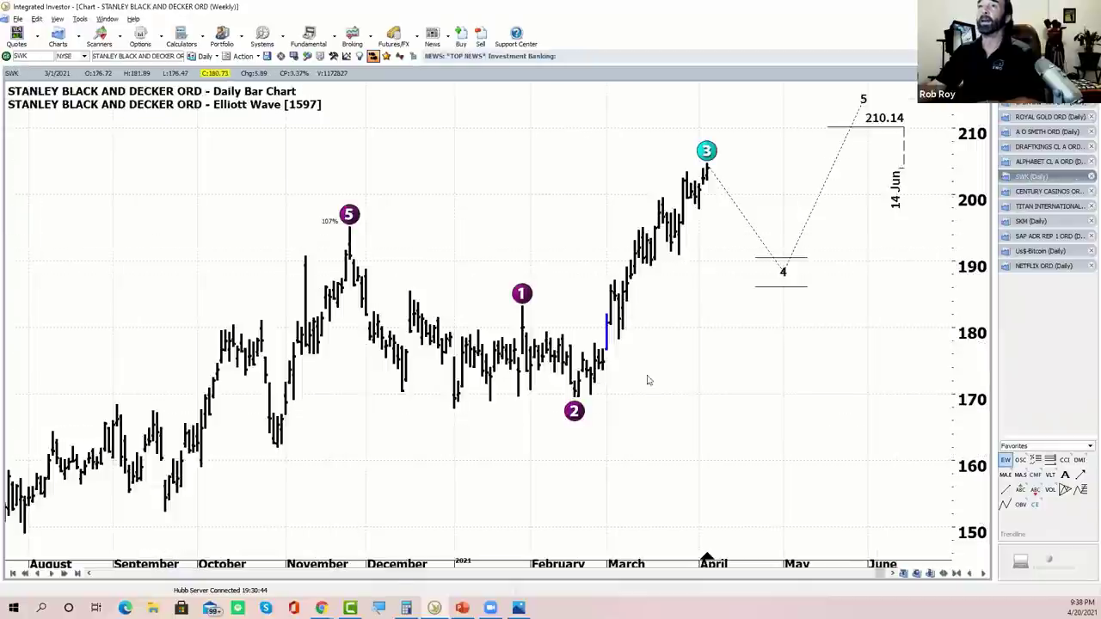
pyautogui.moveTo(760, 348); pyautogui.dragTo(571, 396)
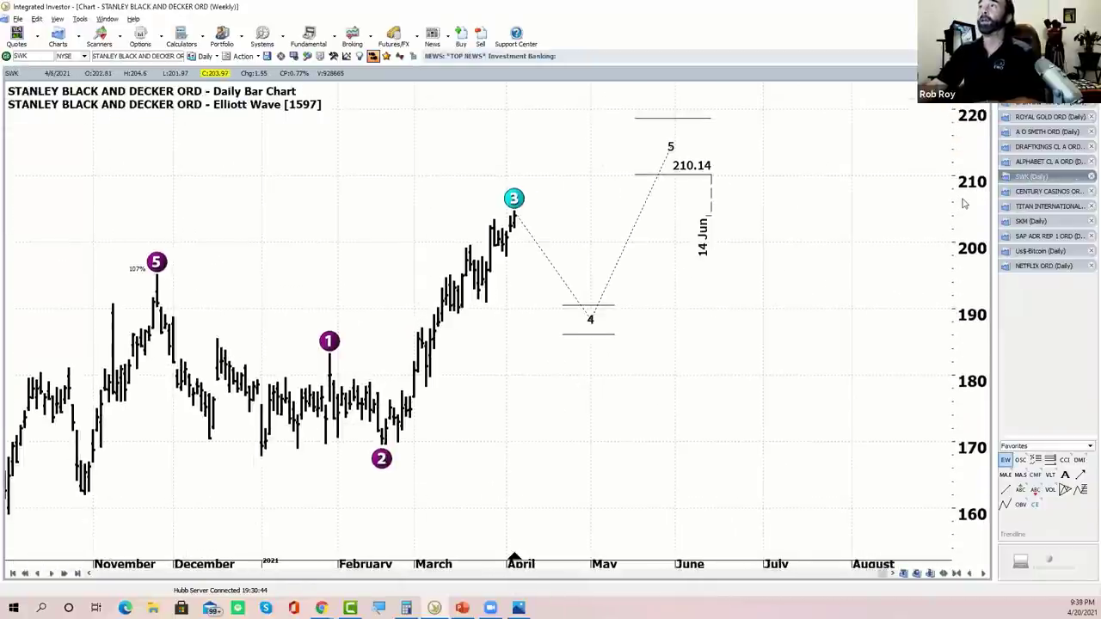
pyautogui.moveTo(894, 270); pyautogui.dragTo(865, 280)
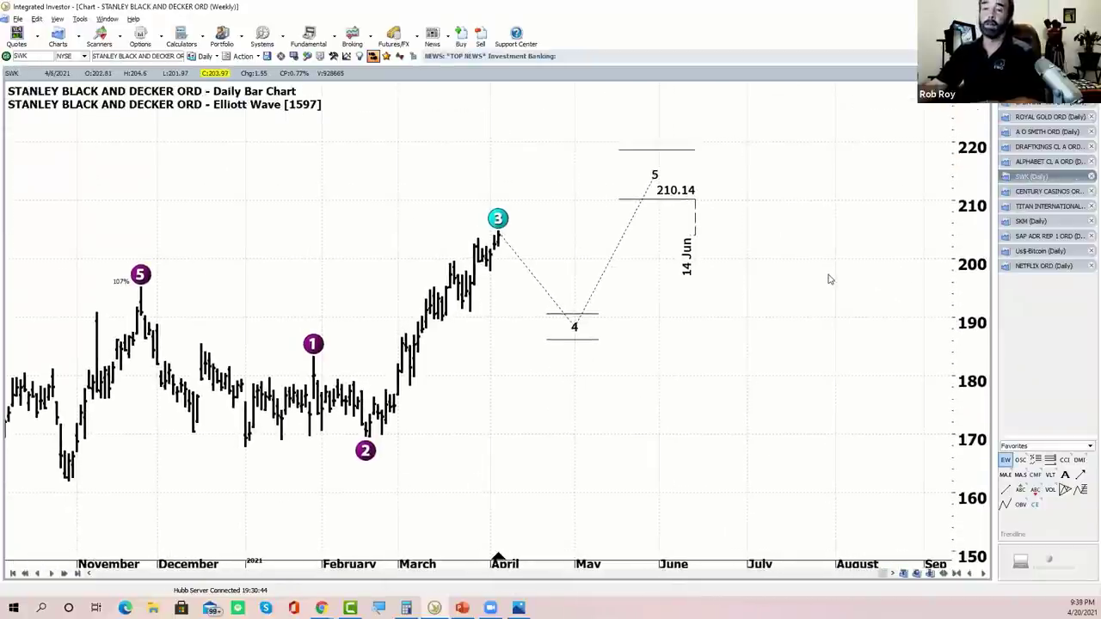
pyautogui.click(77, 573)
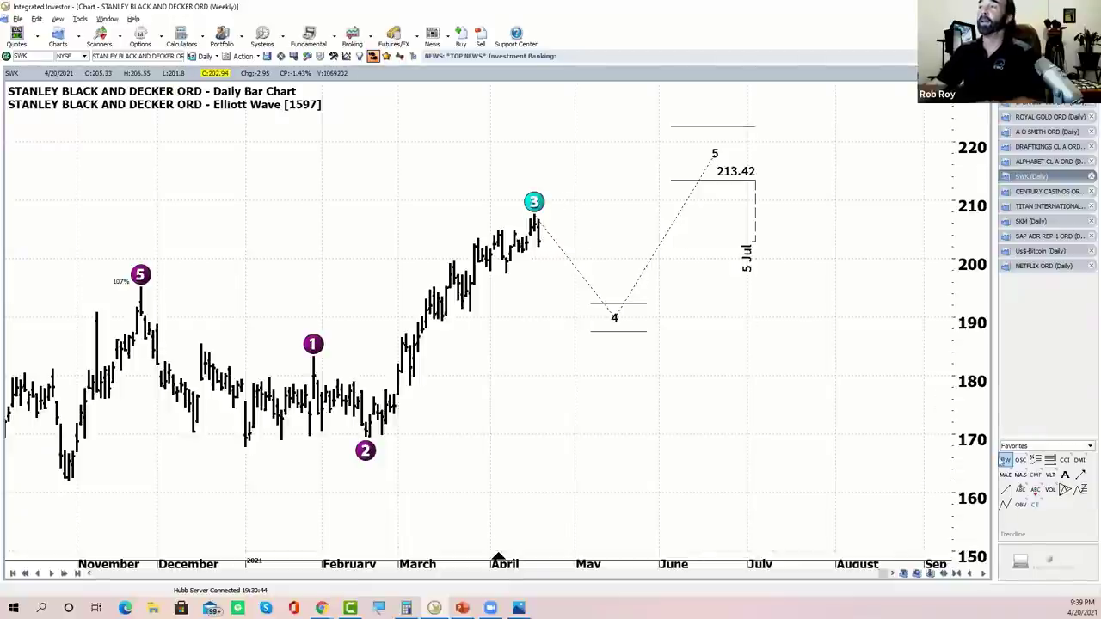
pyautogui.click(1007, 475)
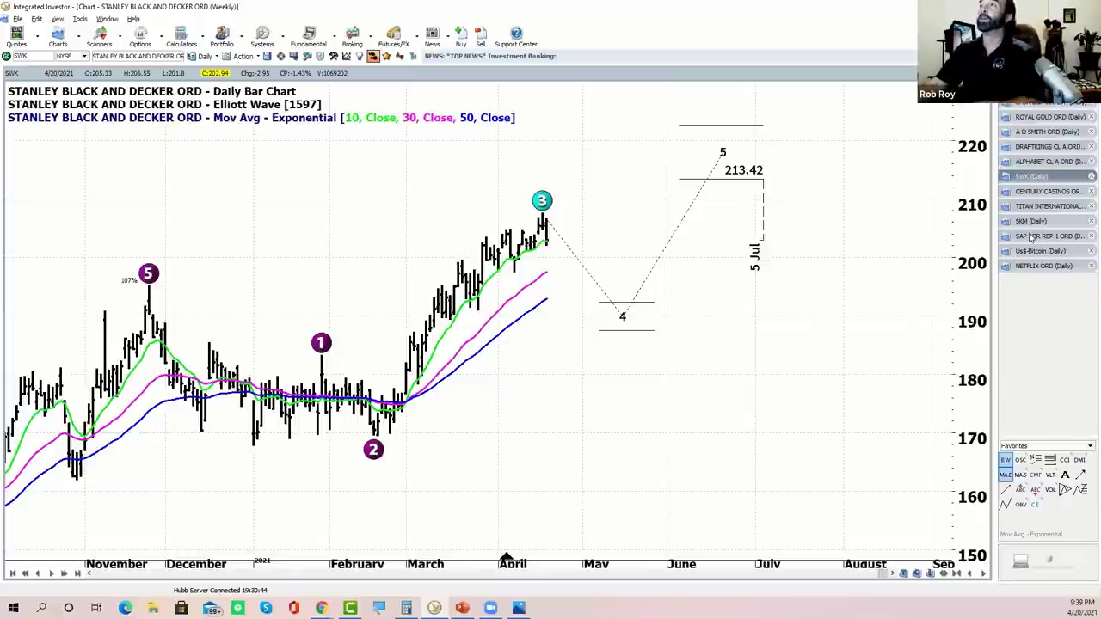
# On the Century Casinos chart, draw two converging trendlines, one rising from the wave 4 low and one falling from the wave 3 high.
pyautogui.click(1024, 192)
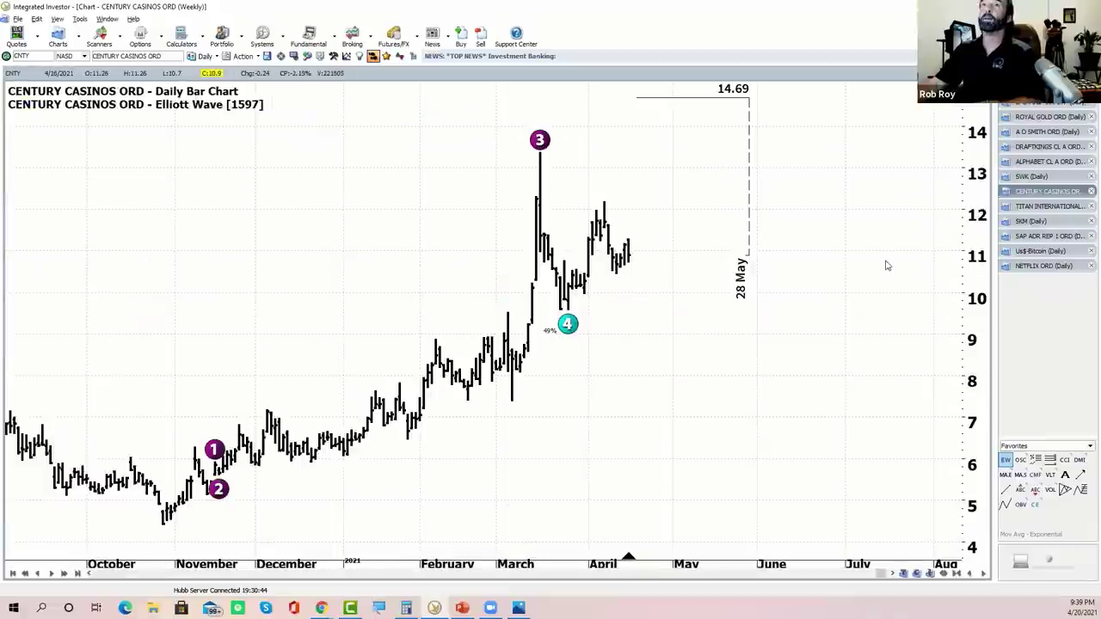
pyautogui.moveTo(886, 265); pyautogui.dragTo(799, 284)
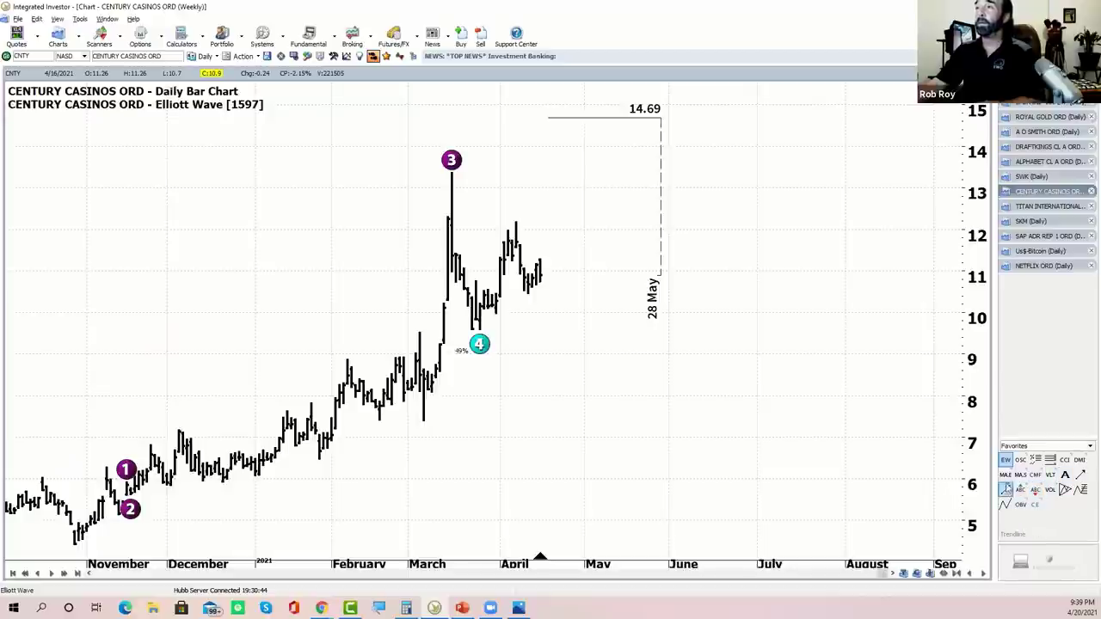
pyautogui.click(1006, 489)
pyautogui.moveTo(492, 329); pyautogui.dragTo(567, 258)
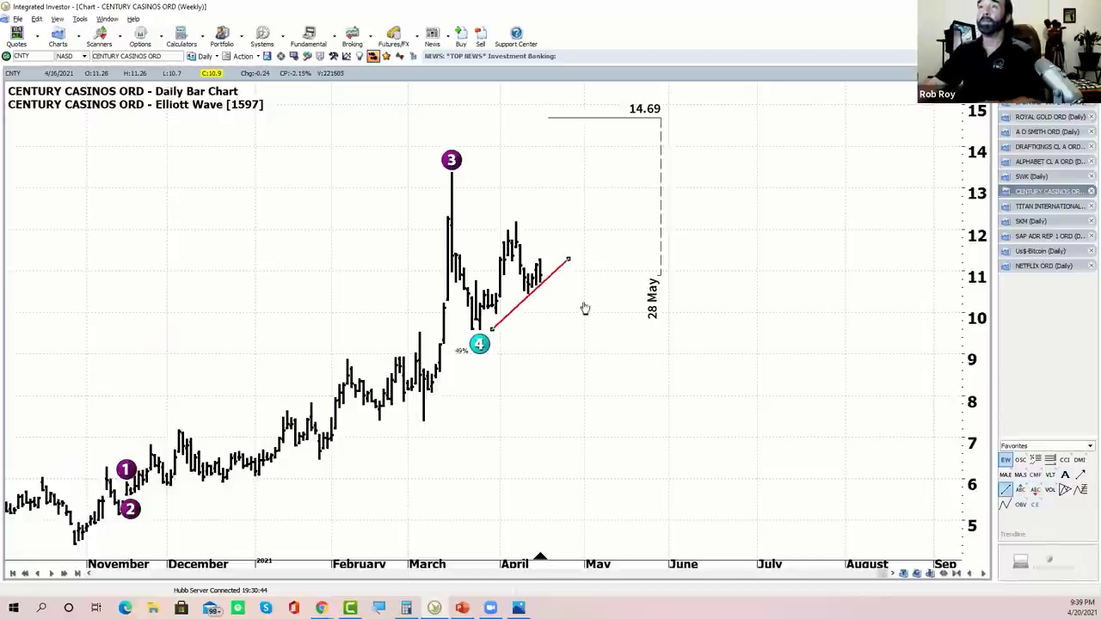
pyautogui.click(1005, 488)
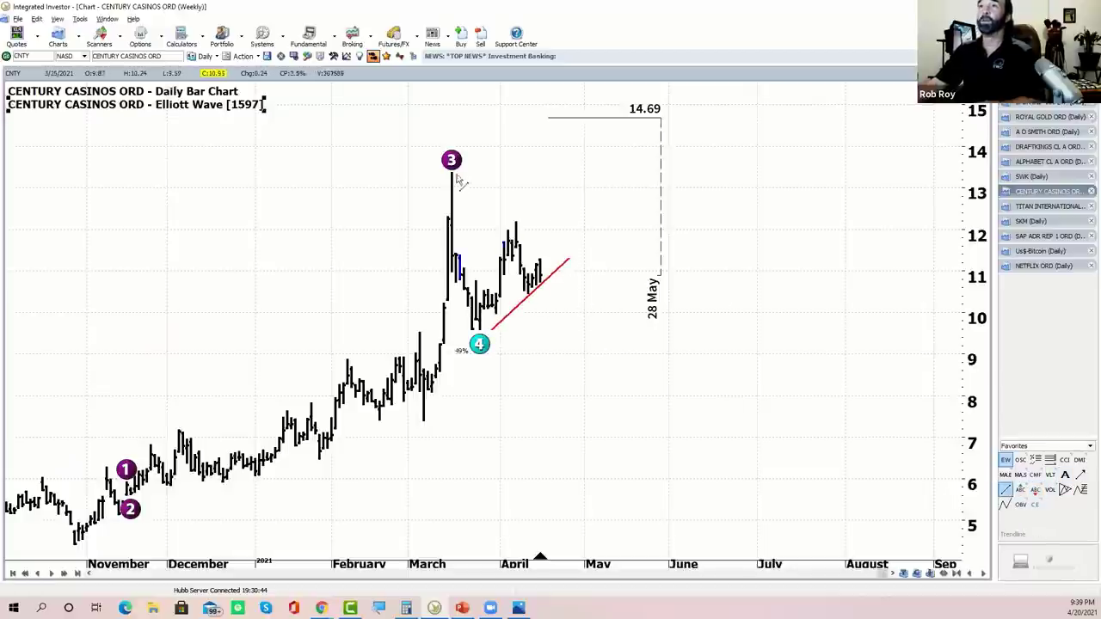
pyautogui.moveTo(454, 175); pyautogui.dragTo(568, 259)
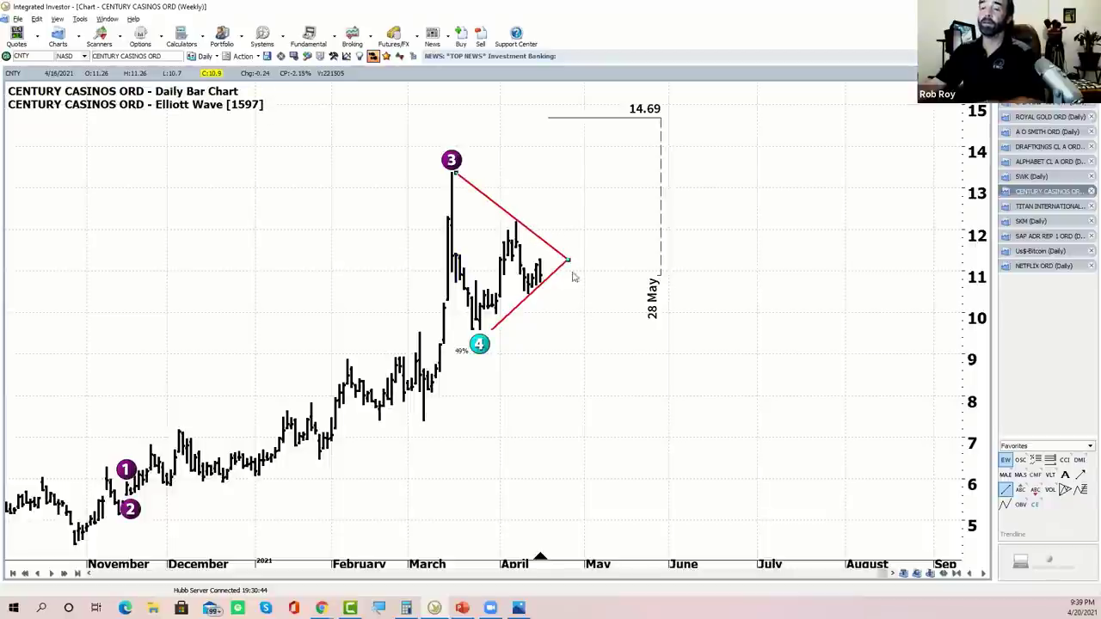
pyautogui.click(634, 387)
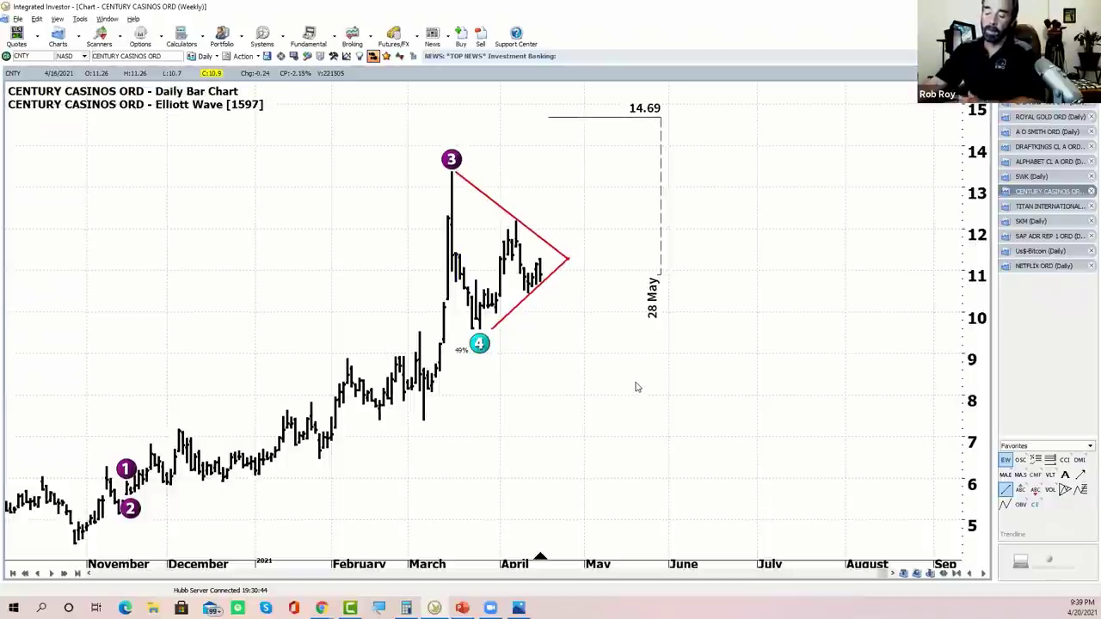
# Advance the Century Casinos backtest to the latest bar and draw a horizontal support line from the wave 4 low into May.
pyautogui.click(77, 573)
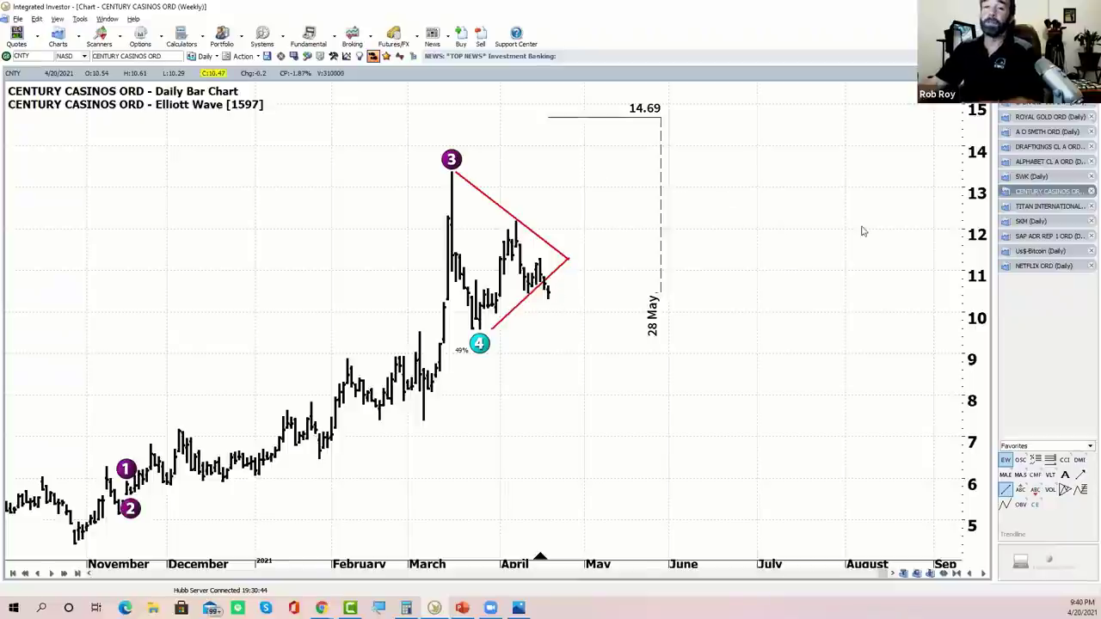
pyautogui.moveTo(816, 219); pyautogui.dragTo(830, 238)
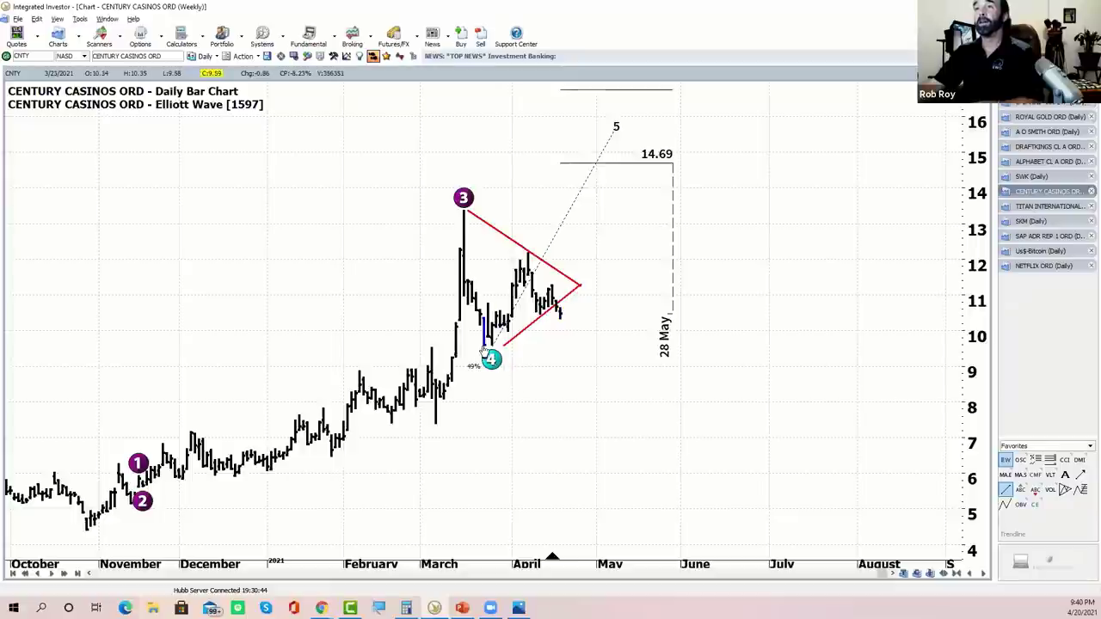
pyautogui.moveTo(486, 345); pyautogui.dragTo(641, 345)
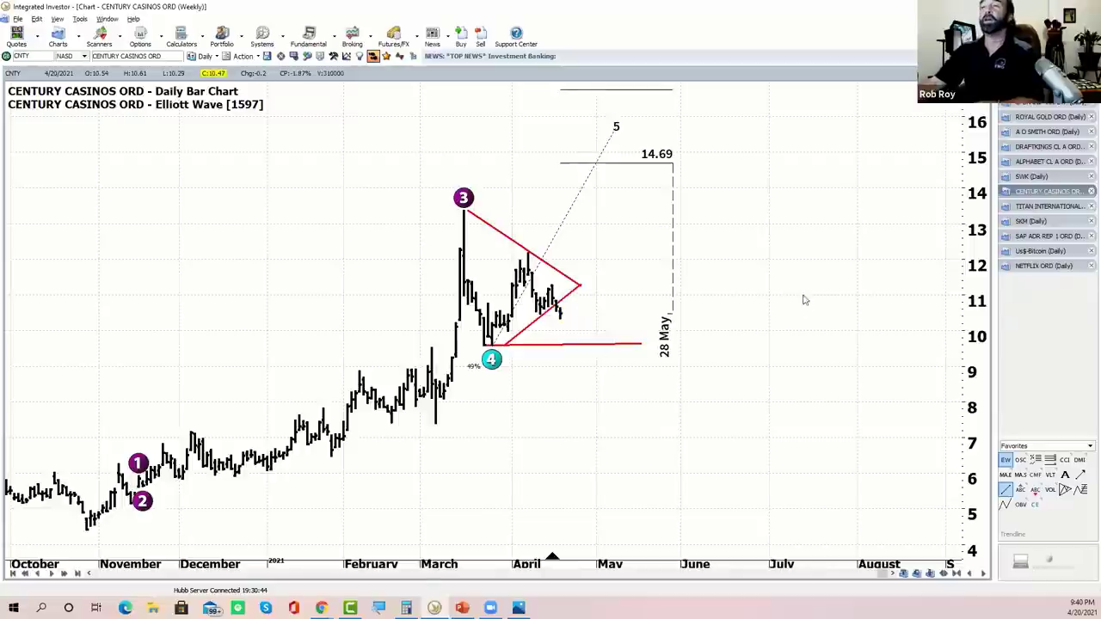
pyautogui.moveTo(762, 261); pyautogui.dragTo(771, 256)
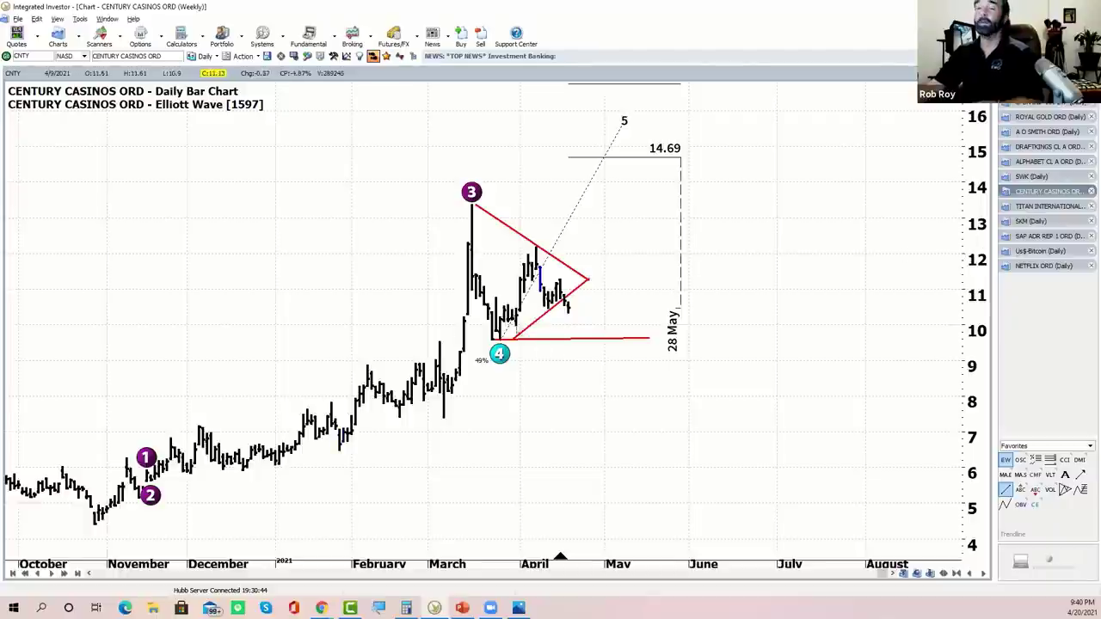
# Advance the Titan International backtest chart to the latest bar and add the DMI indicator, enlarging its scale around the latest crossover.
pyautogui.click(1025, 211)
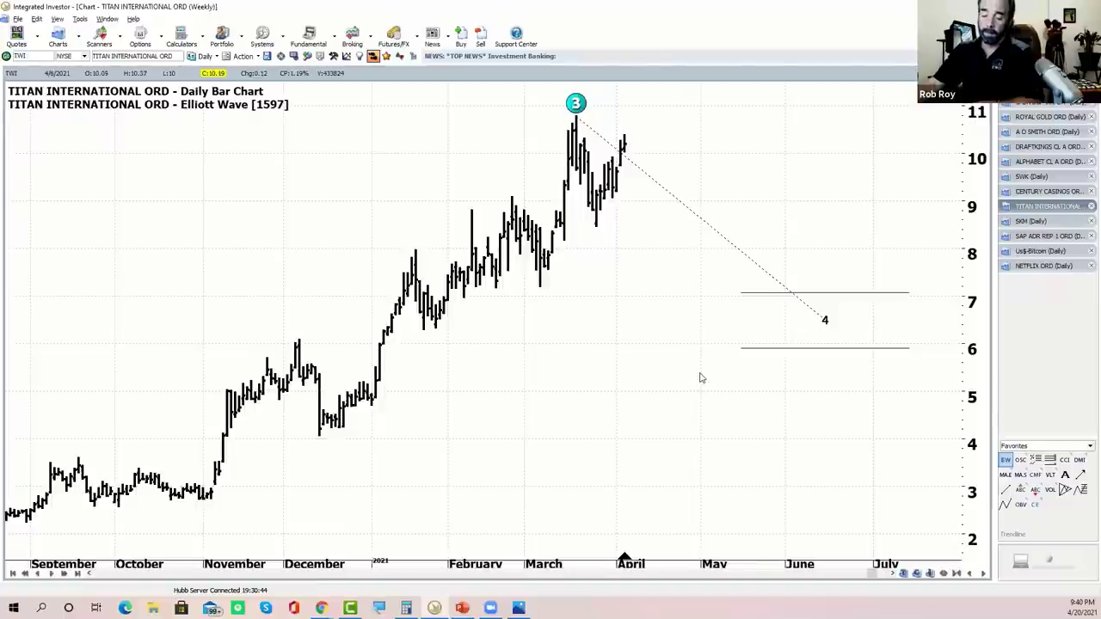
pyautogui.moveTo(811, 233); pyautogui.dragTo(725, 302)
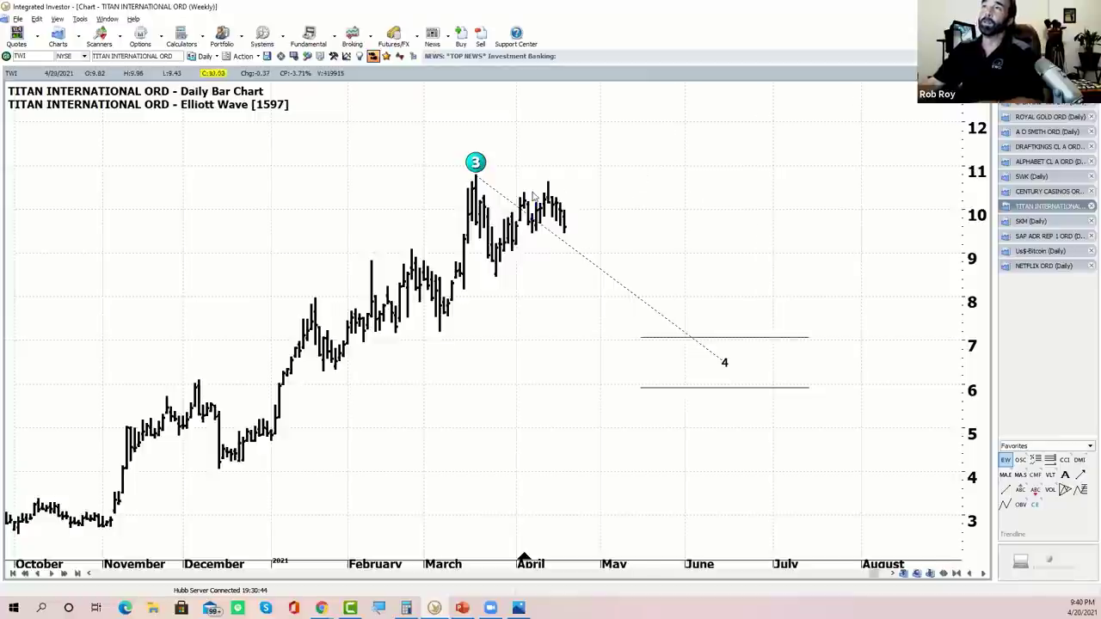
pyautogui.moveTo(538, 401)
pyautogui.mouseDown()
pyautogui.moveTo(598, 362)
pyautogui.moveTo(546, 410)
pyautogui.moveTo(520, 413)
pyautogui.mouseUp()
pyautogui.click(1079, 459)
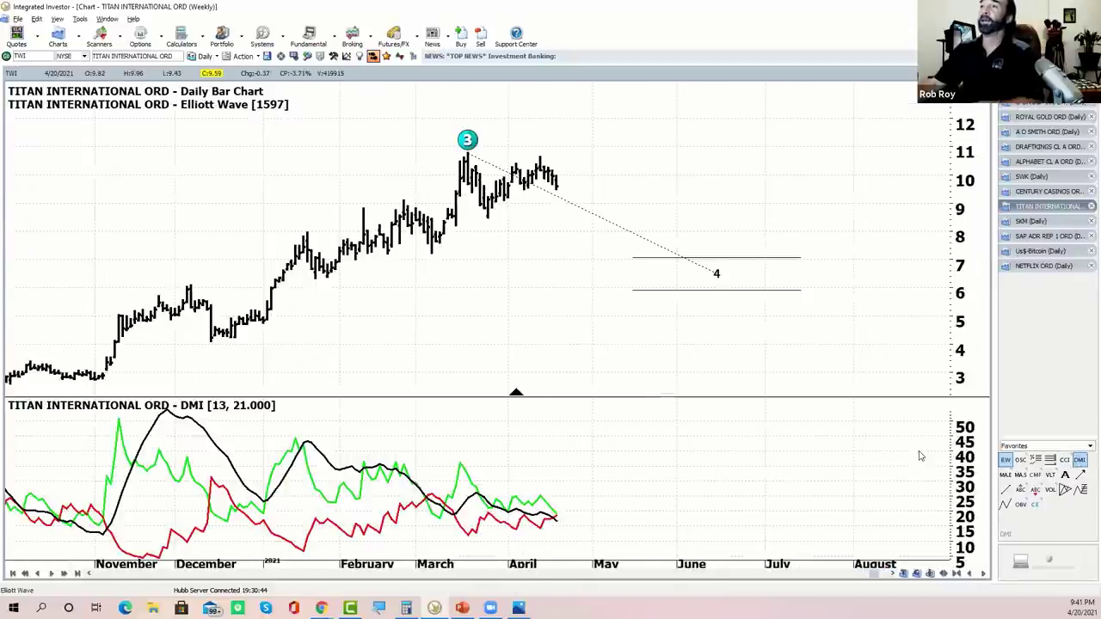
pyautogui.moveTo(963, 441); pyautogui.dragTo(528, 475)
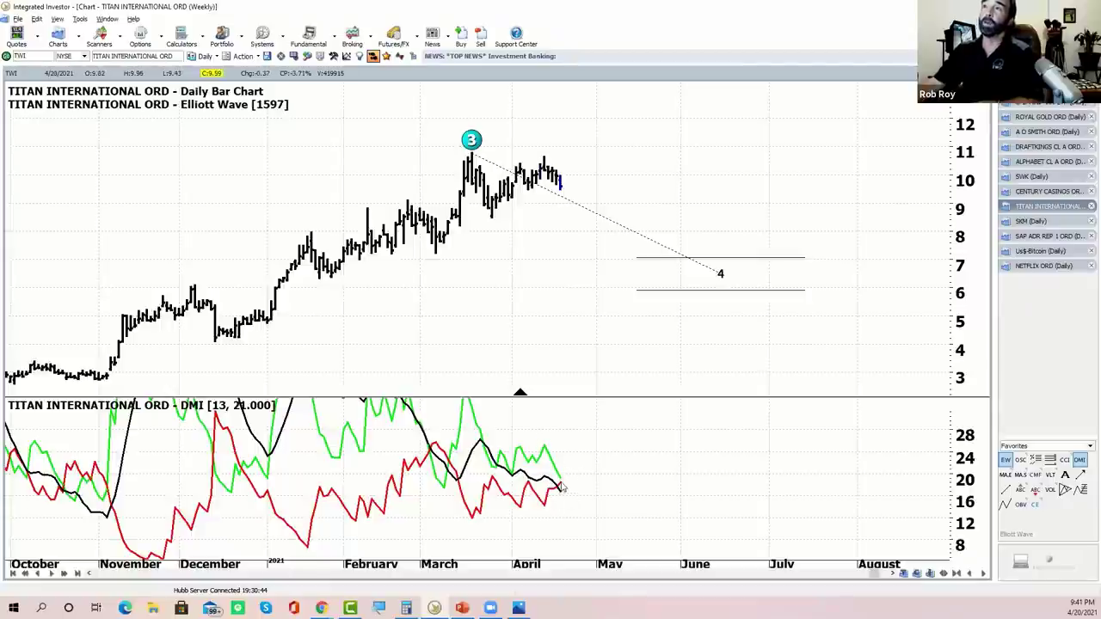
pyautogui.scroll(-1, 709, 209)
pyautogui.scroll(-1, 714, 215)
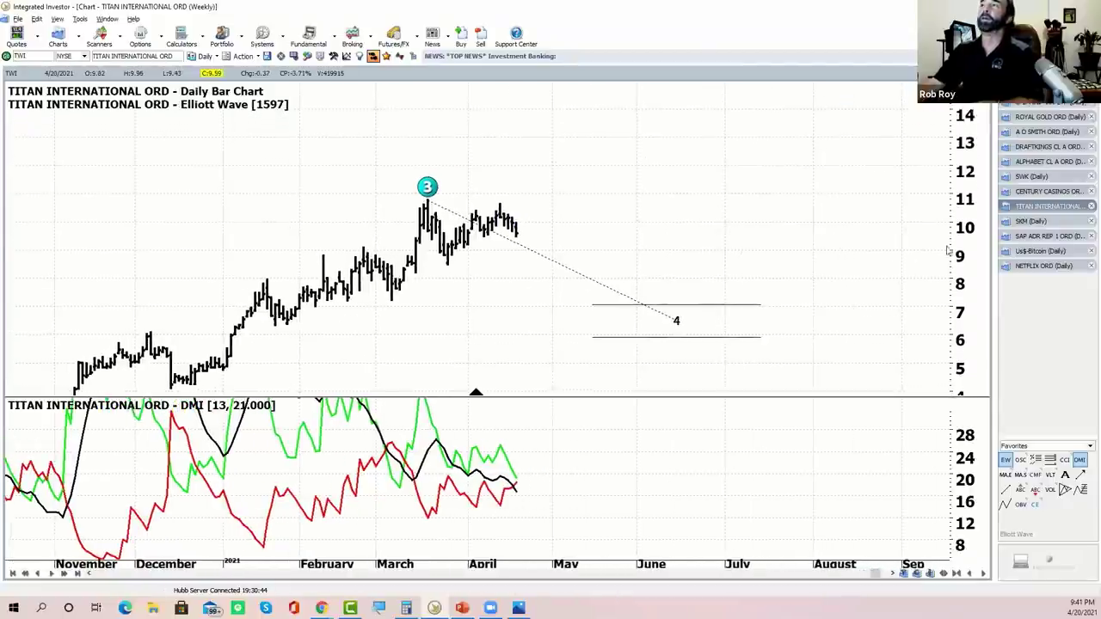
# Draw two converging trendlines around Titan International's bars after wave 3, one over the highs and one under the lows.
pyautogui.moveTo(960, 245); pyautogui.dragTo(944, 190)
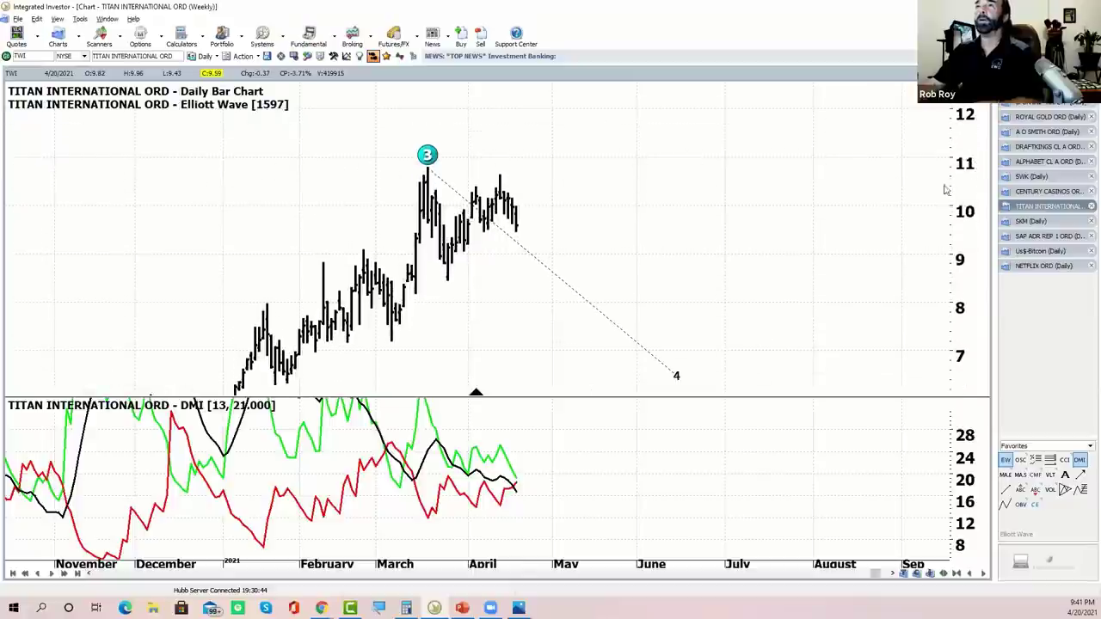
pyautogui.click(1005, 490)
pyautogui.moveTo(448, 155); pyautogui.dragTo(543, 212)
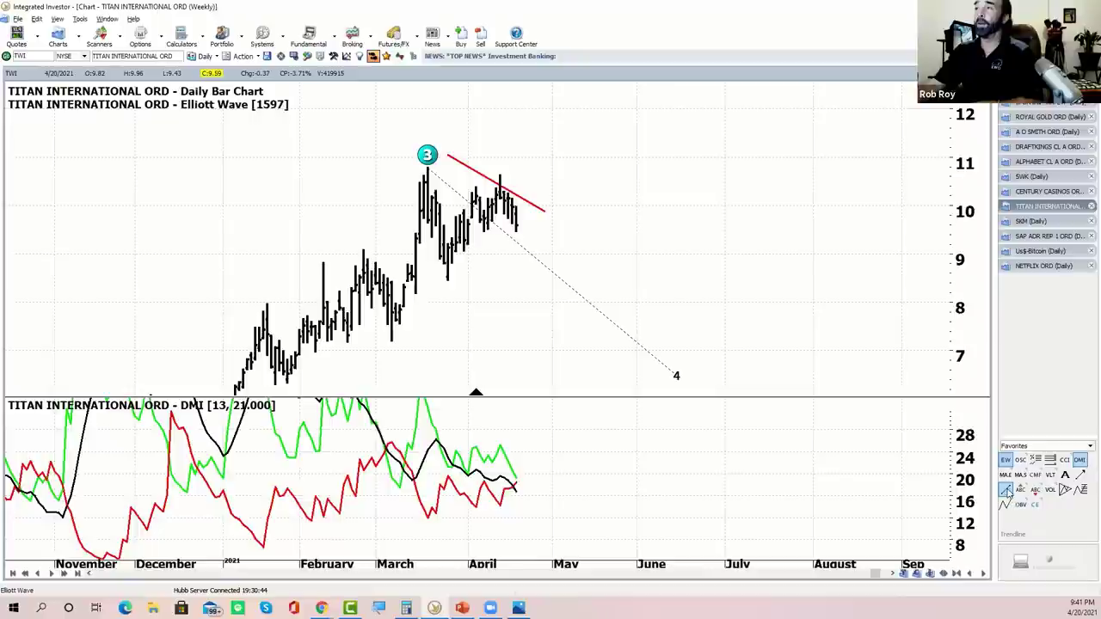
pyautogui.moveTo(445, 278); pyautogui.dragTo(544, 211)
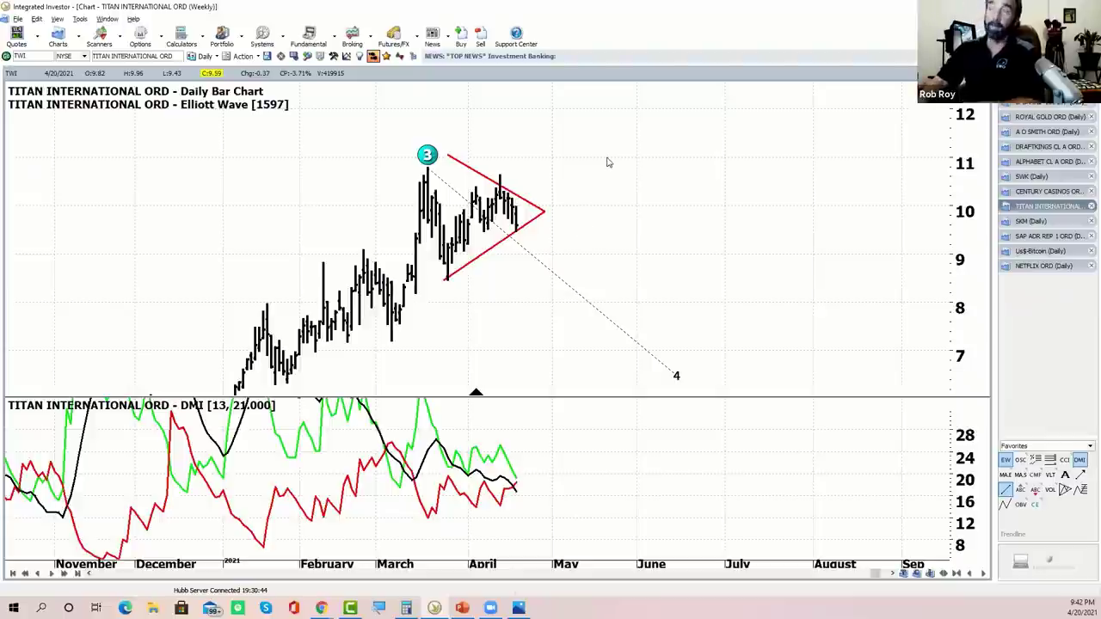
# Advance the SK Telecom backtest chart to the latest bar and add the 10, 30 and 50 exponential moving averages.
pyautogui.click(1027, 224)
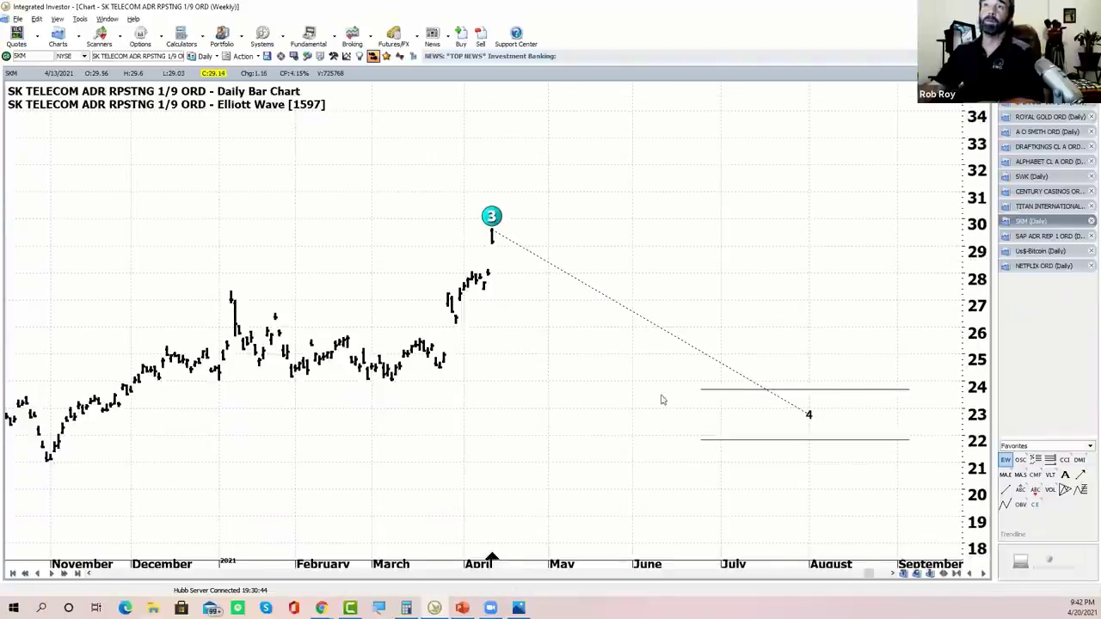
pyautogui.scroll(-2, 653, 391)
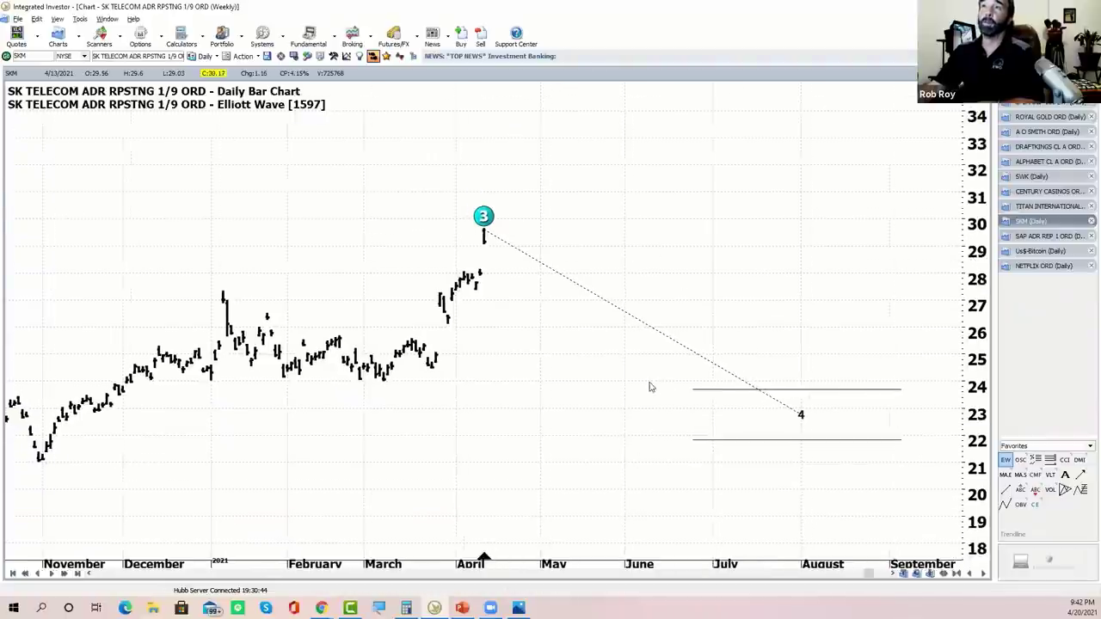
pyautogui.click(78, 575)
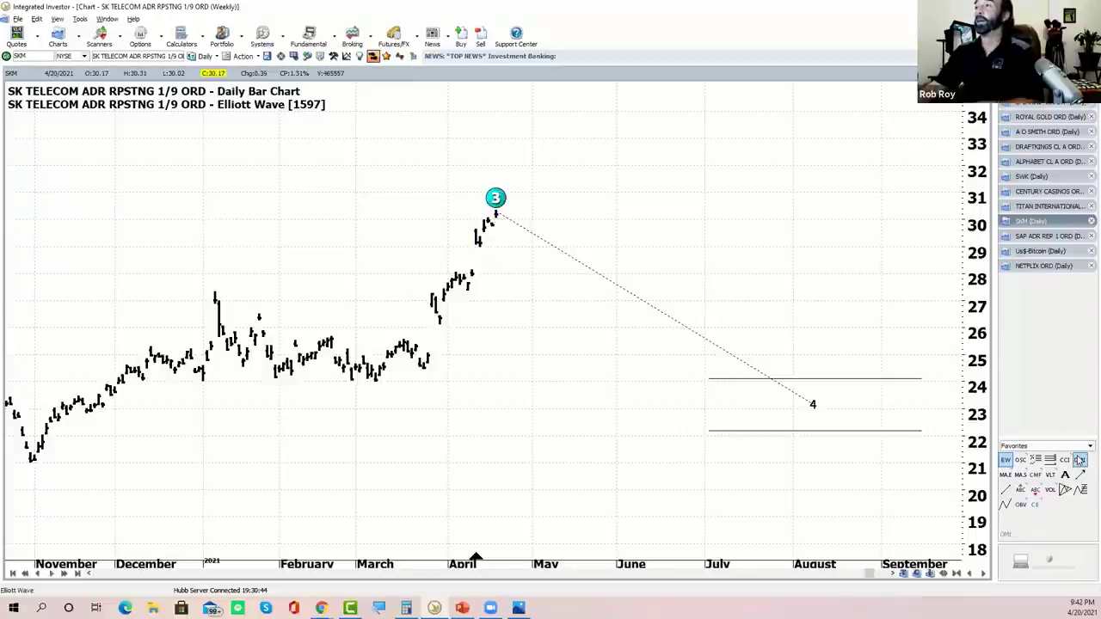
pyautogui.click(1005, 474)
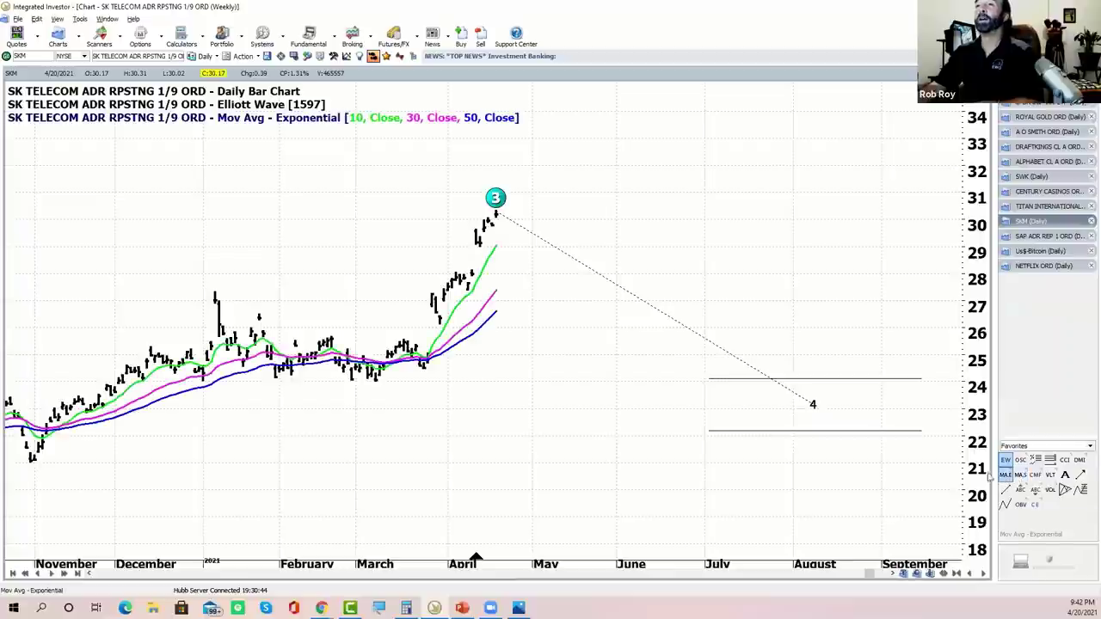
pyautogui.scroll(-3, 825, 232)
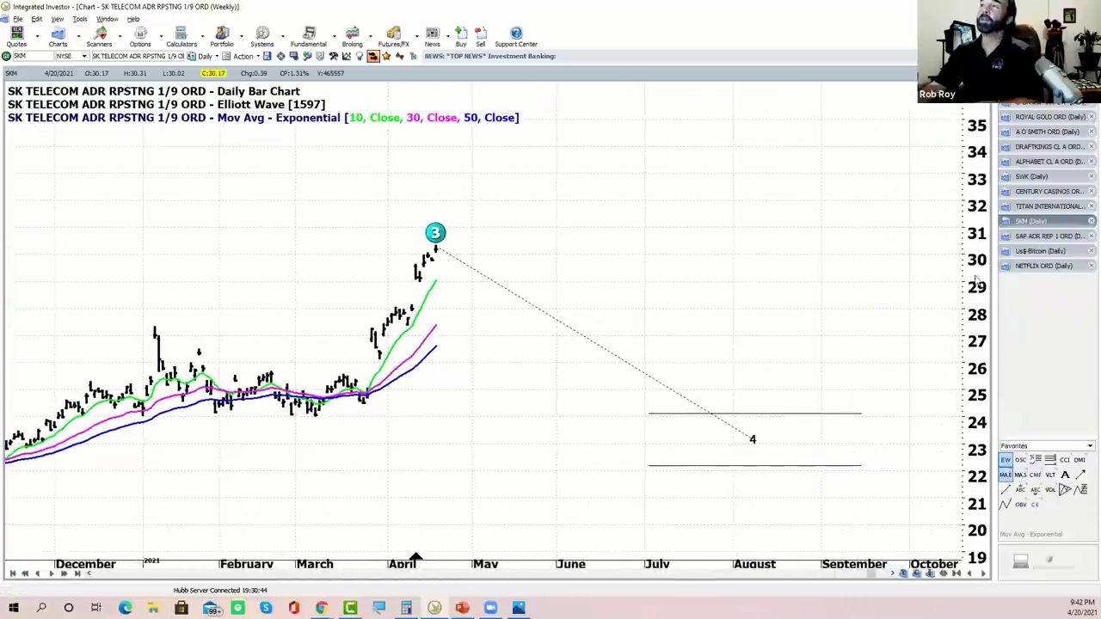
pyautogui.click(1080, 474)
pyautogui.click(616, 221)
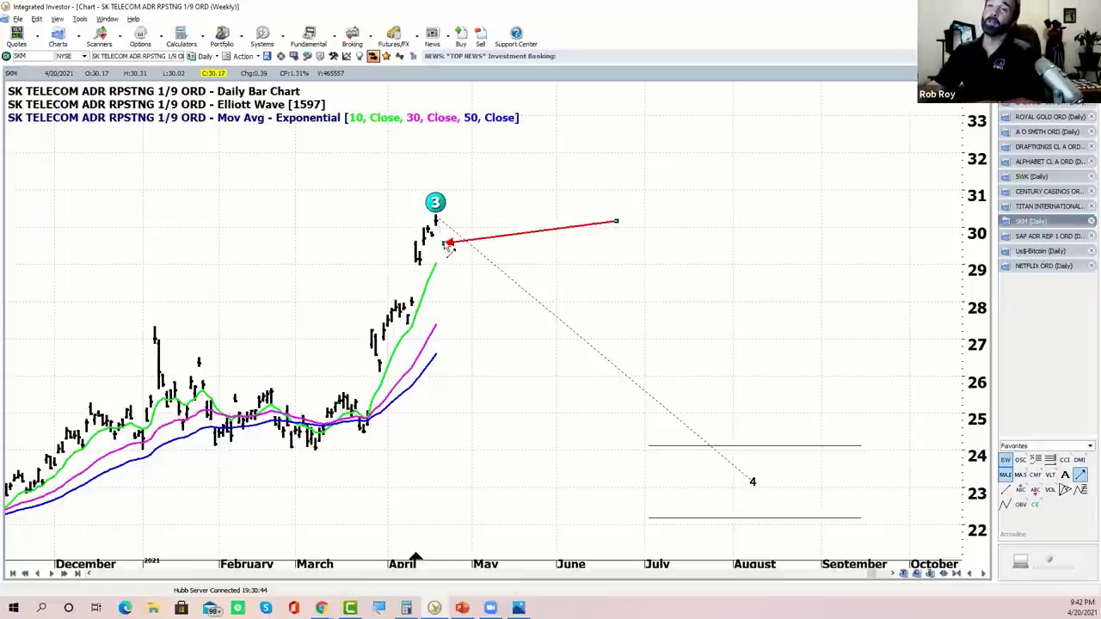
pyautogui.press('Escape')
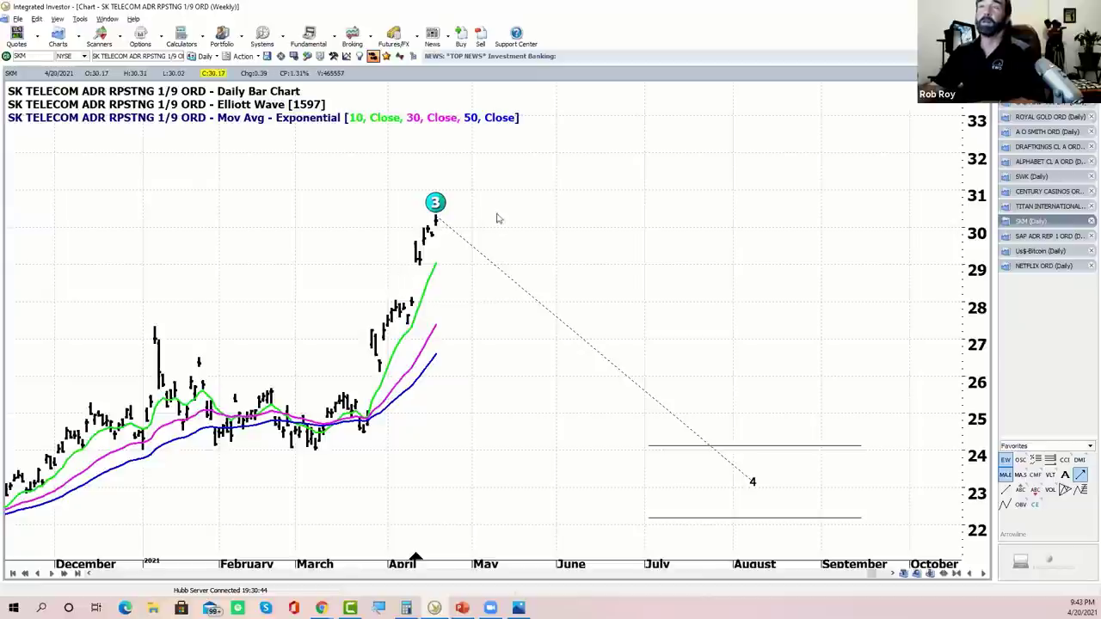
pyautogui.scroll(3, 706, 175)
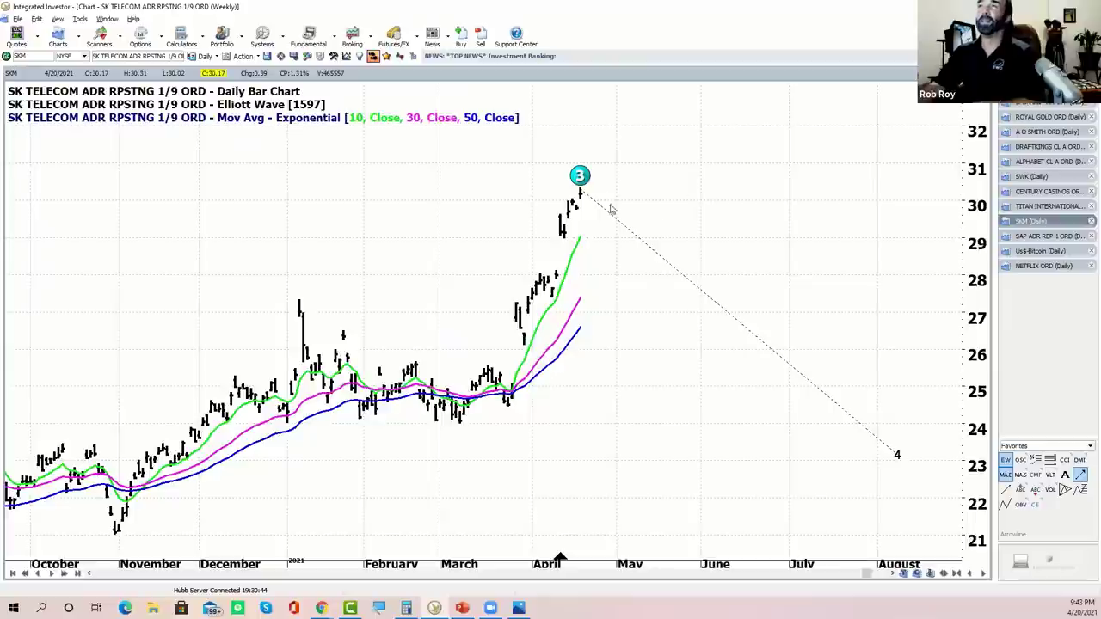
pyautogui.click(1080, 475)
pyautogui.moveTo(685, 203)
pyautogui.mouseDown()
pyautogui.moveTo(586, 200)
pyautogui.moveTo(587, 241)
pyautogui.moveTo(585, 190)
pyautogui.moveTo(593, 240)
pyautogui.moveTo(590, 201)
pyautogui.moveTo(583, 242)
pyautogui.moveTo(581, 207)
pyautogui.moveTo(673, 190)
pyautogui.mouseUp()
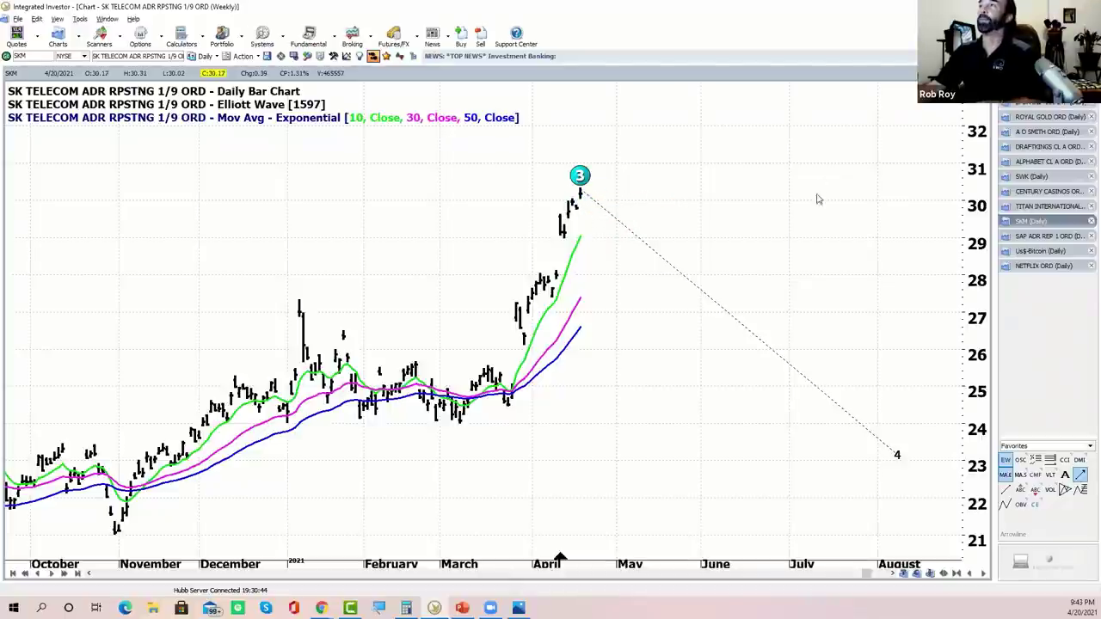
# Switch to the SAP daily chart and remove its Elliott Wave overlay.
pyautogui.click(1042, 238)
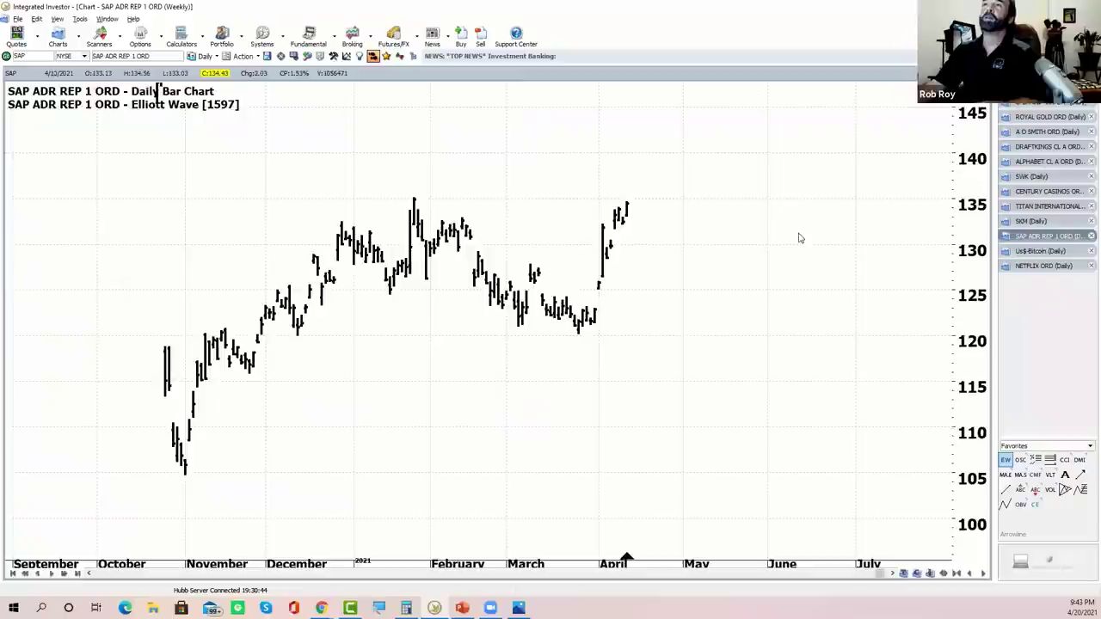
pyautogui.hscroll(3, 762, 246)
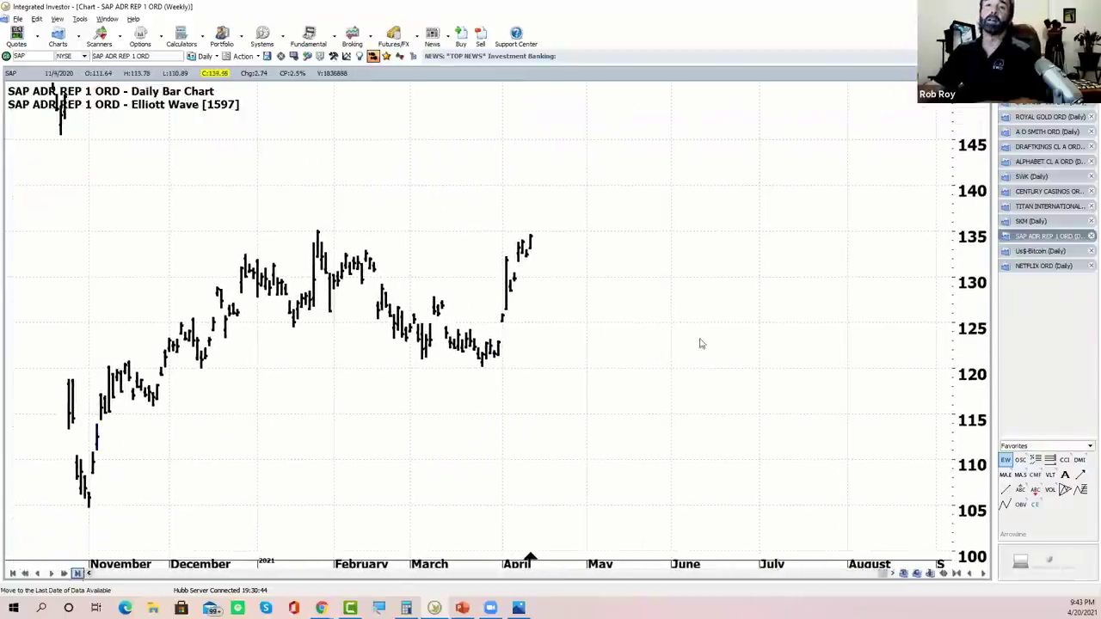
pyautogui.click(1008, 464)
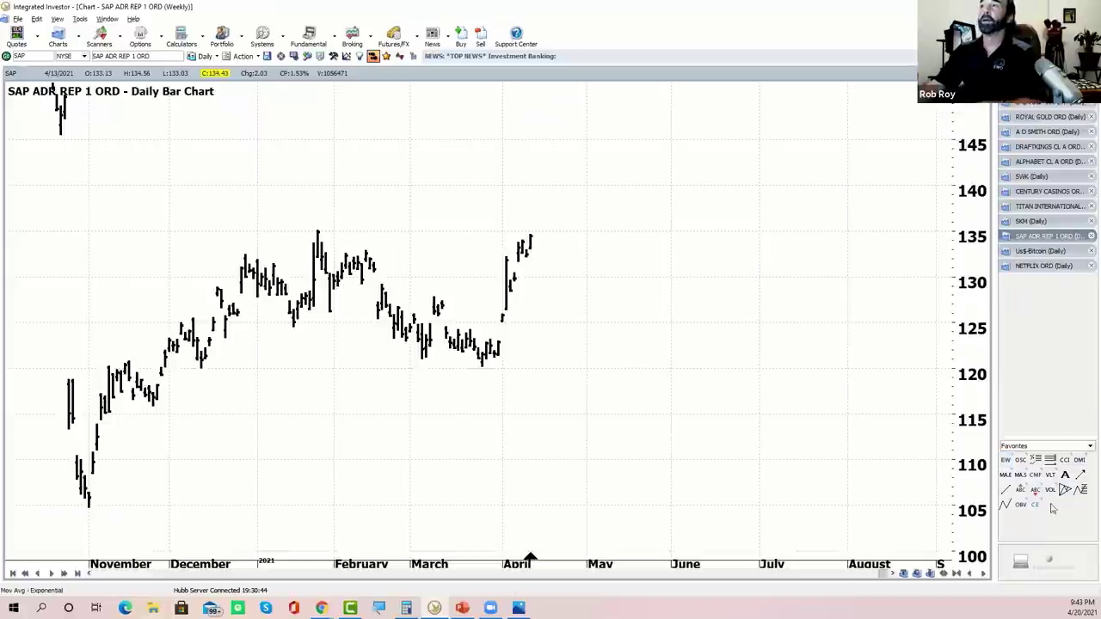
# Add the Elliott Wave overlay to the SAP daily chart and advance the backtest to the latest bar.
pyautogui.click(1005, 460)
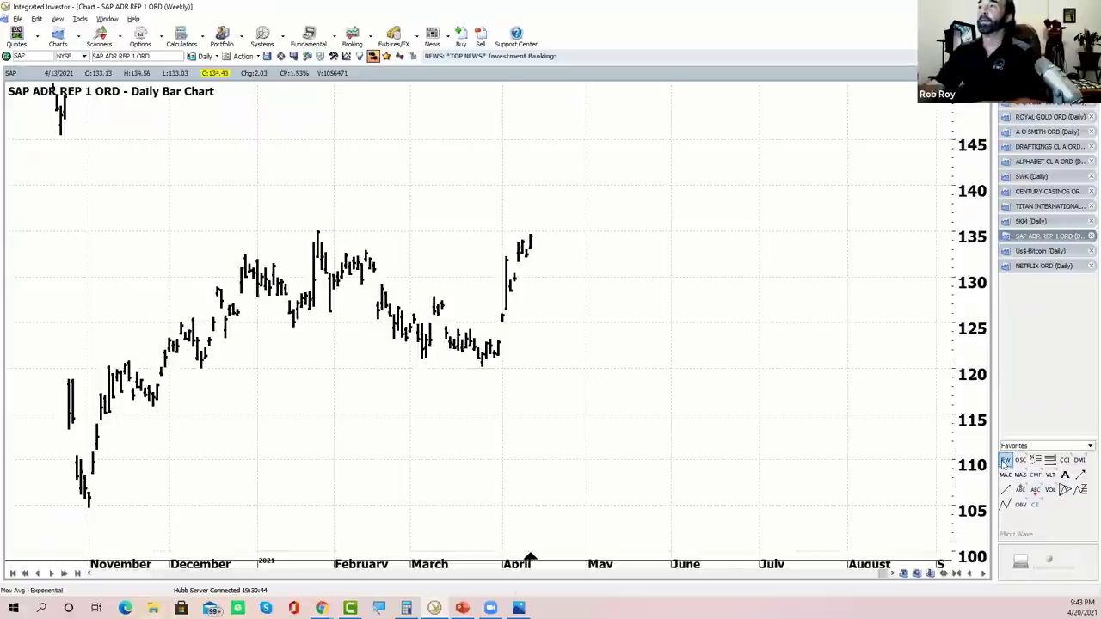
pyautogui.click(77, 575)
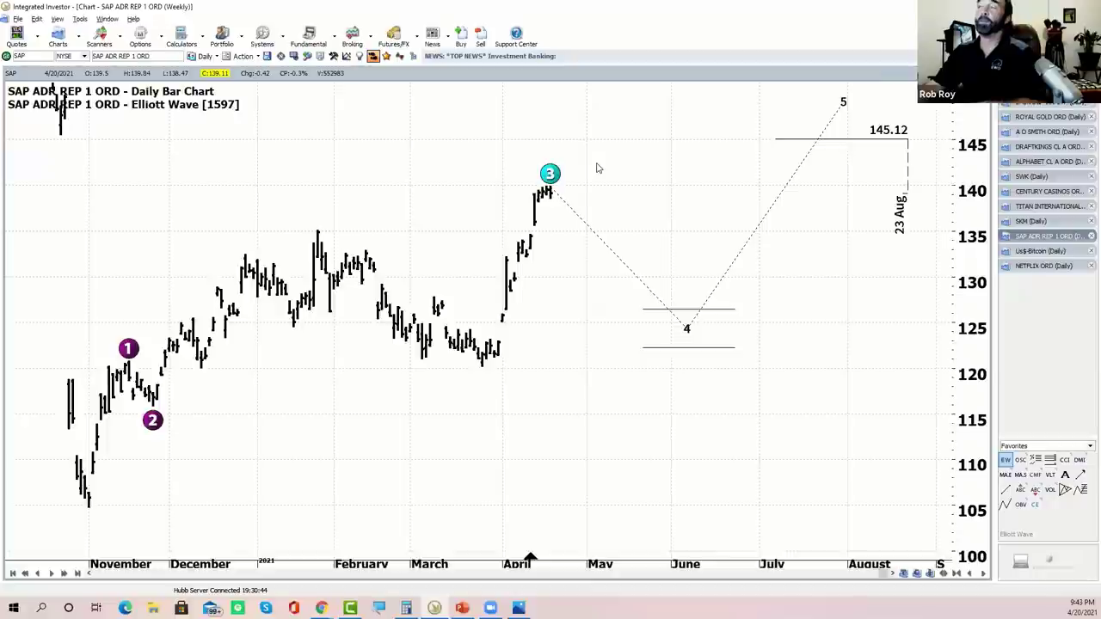
pyautogui.moveTo(828, 300); pyautogui.dragTo(752, 298)
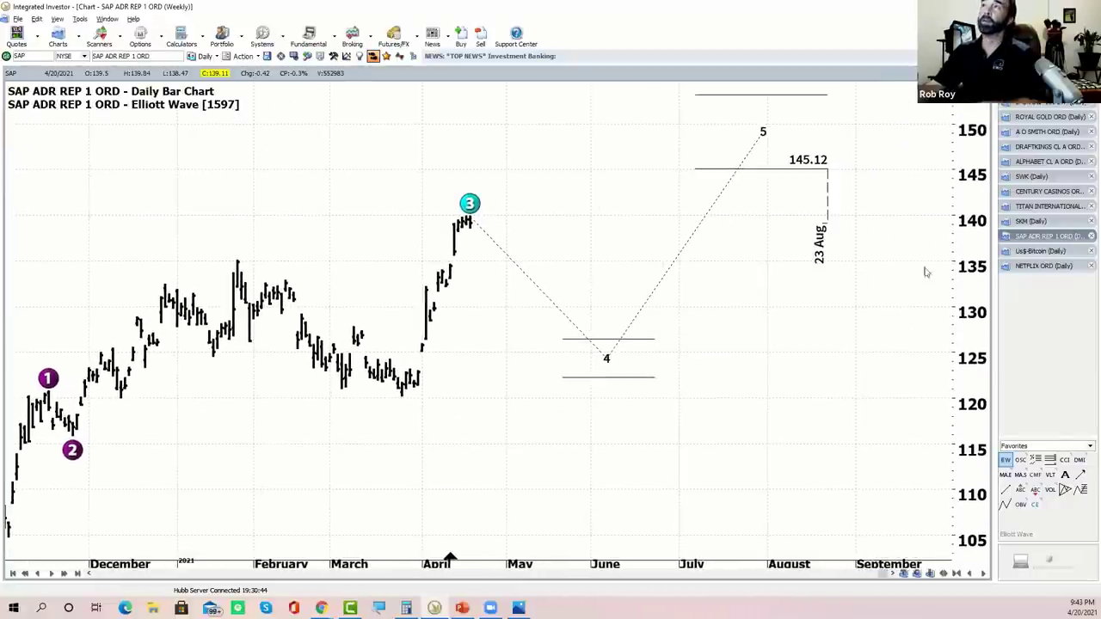
pyautogui.moveTo(975, 222); pyautogui.dragTo(881, 258)
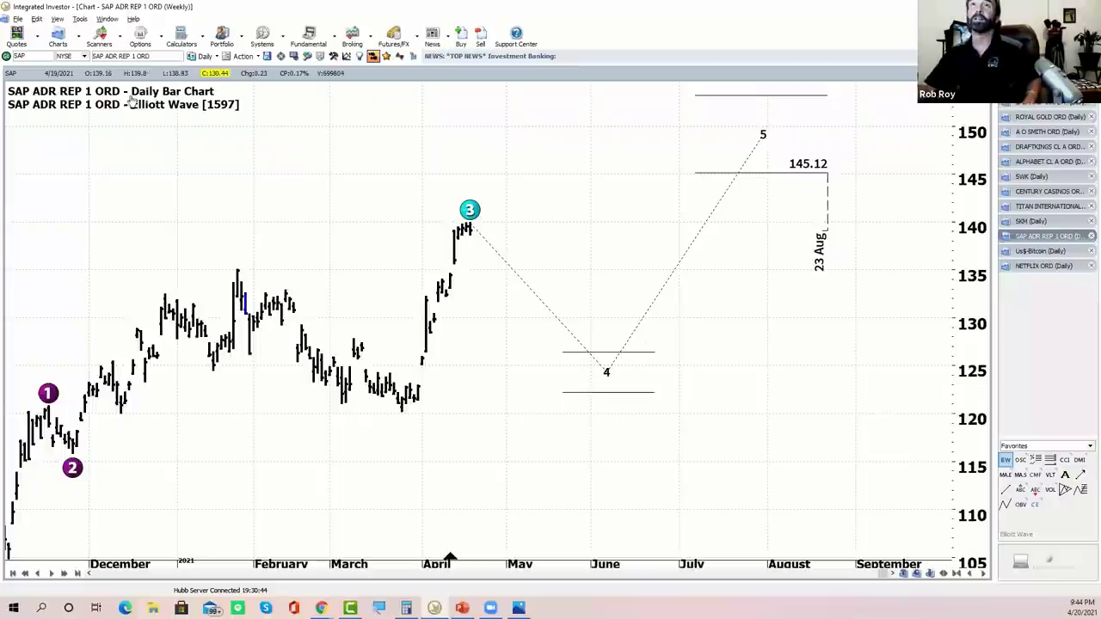
# Open a new daily bar chart for ULTA on NASD and add the DMI indicator and Elliott Wave.
pyautogui.click(76, 38)
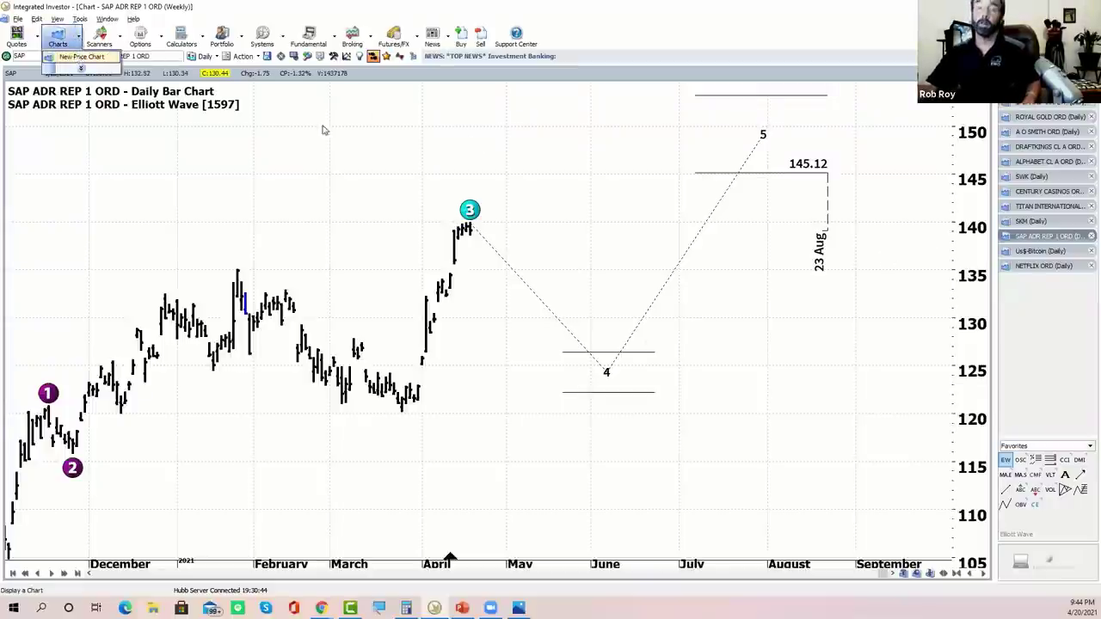
pyautogui.write('ULTA')
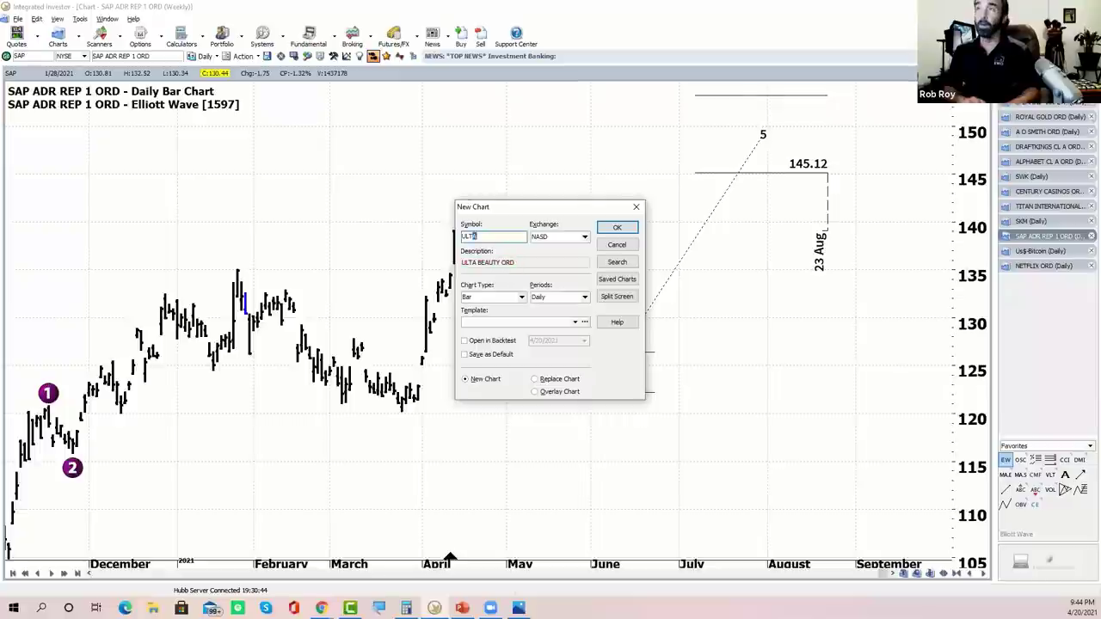
pyautogui.click(616, 227)
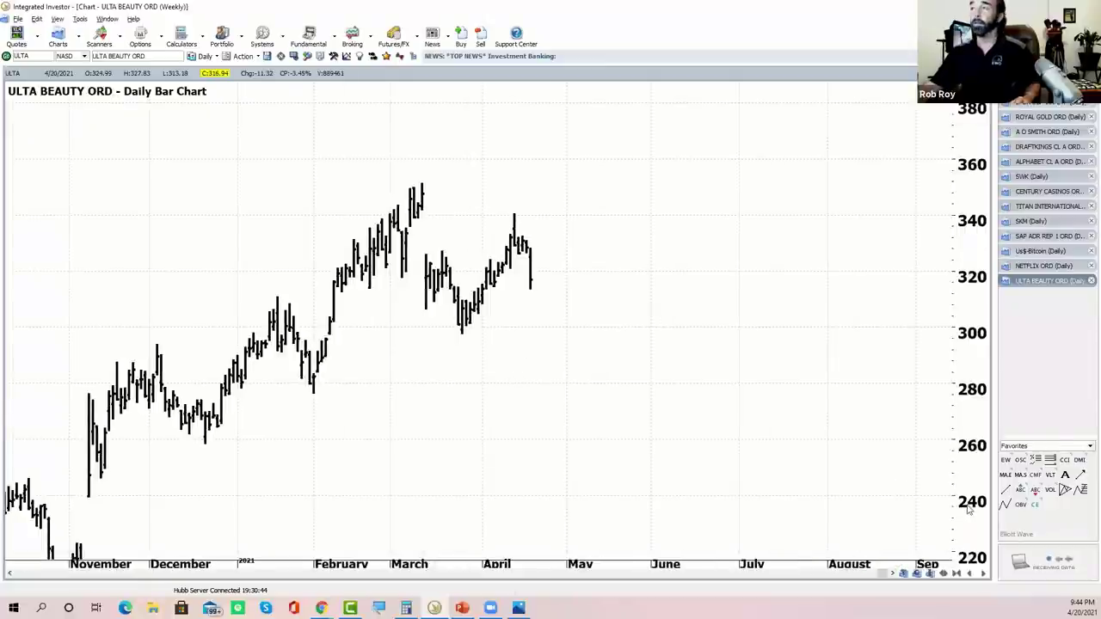
pyautogui.click(1080, 461)
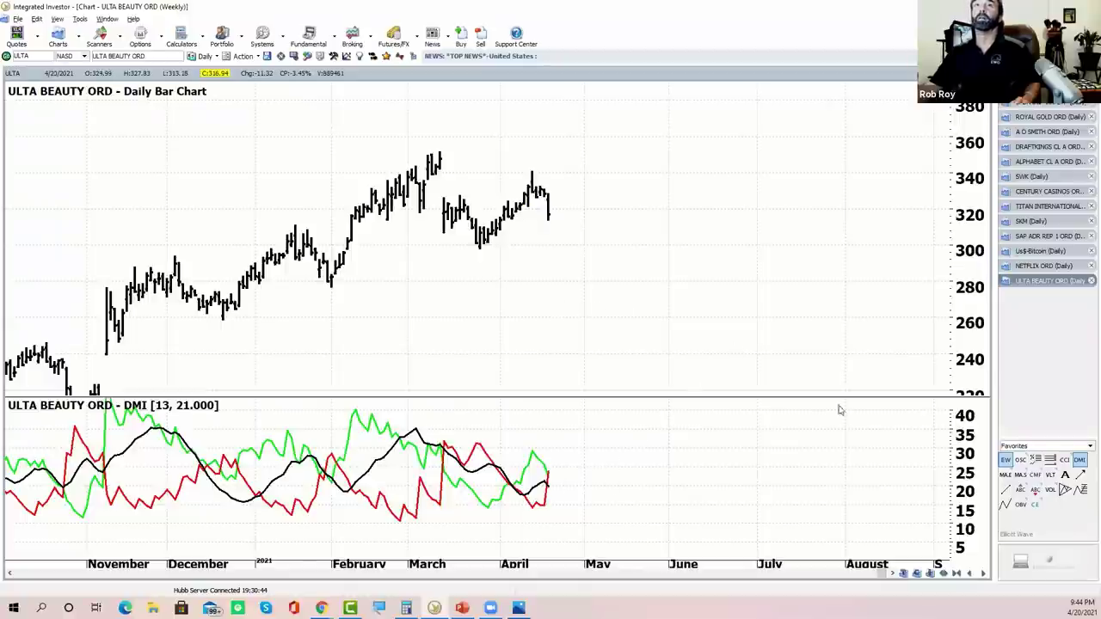
pyautogui.click(1005, 461)
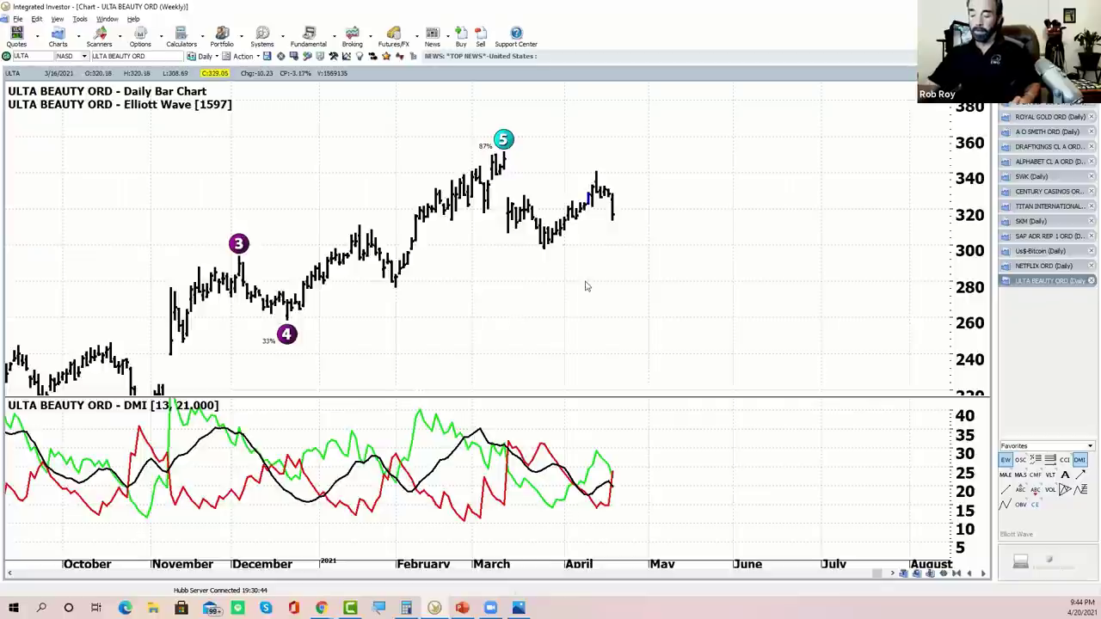
# Open a new daily bar chart for ADBE and add the 10, 30 and 50 exponential moving averages and Elliott Wave.
pyautogui.click(78, 38)
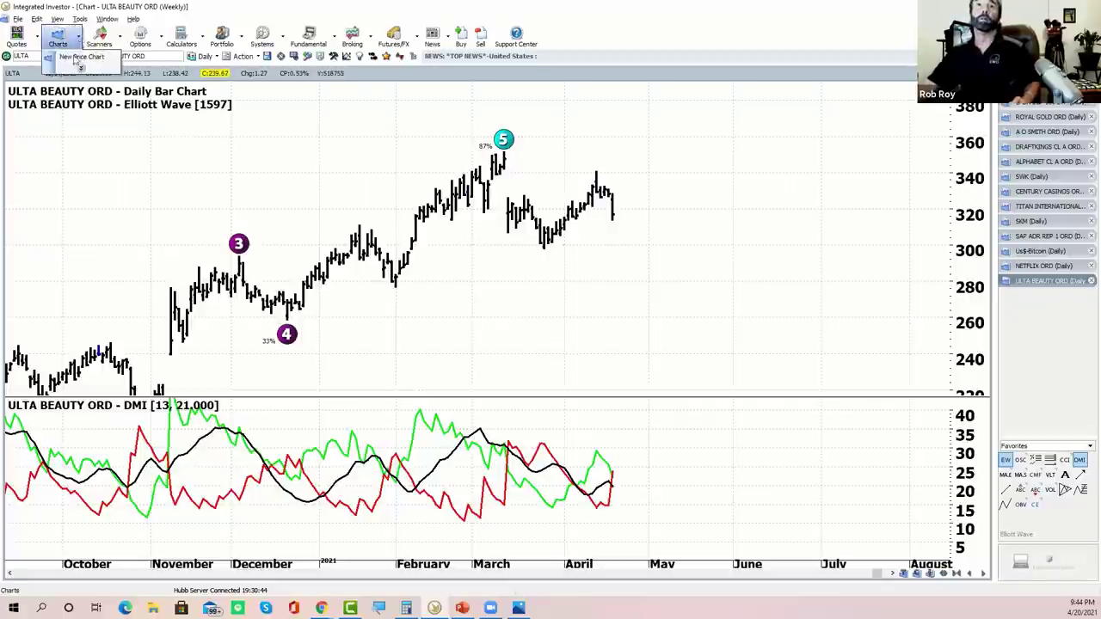
pyautogui.click(86, 60)
pyautogui.write('ADBE')
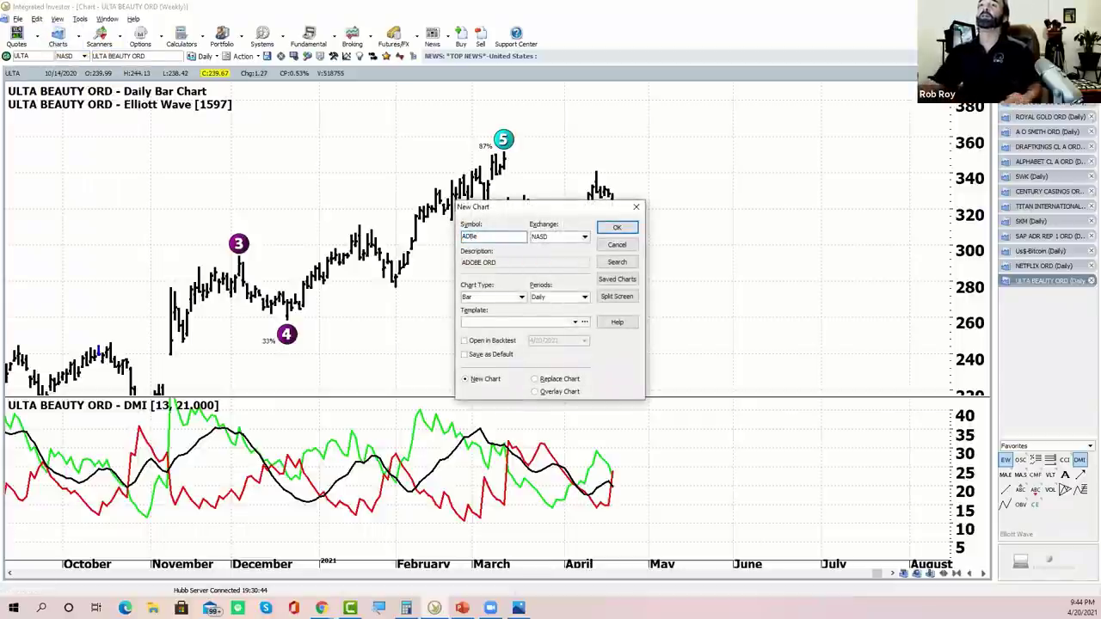
pyautogui.click(608, 228)
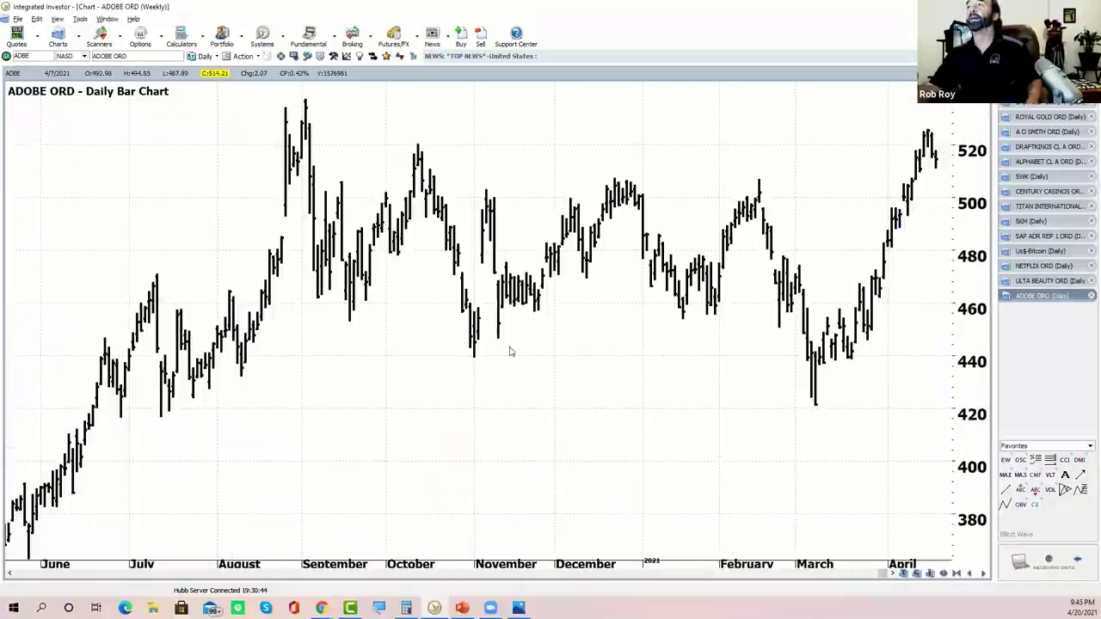
pyautogui.click(1005, 474)
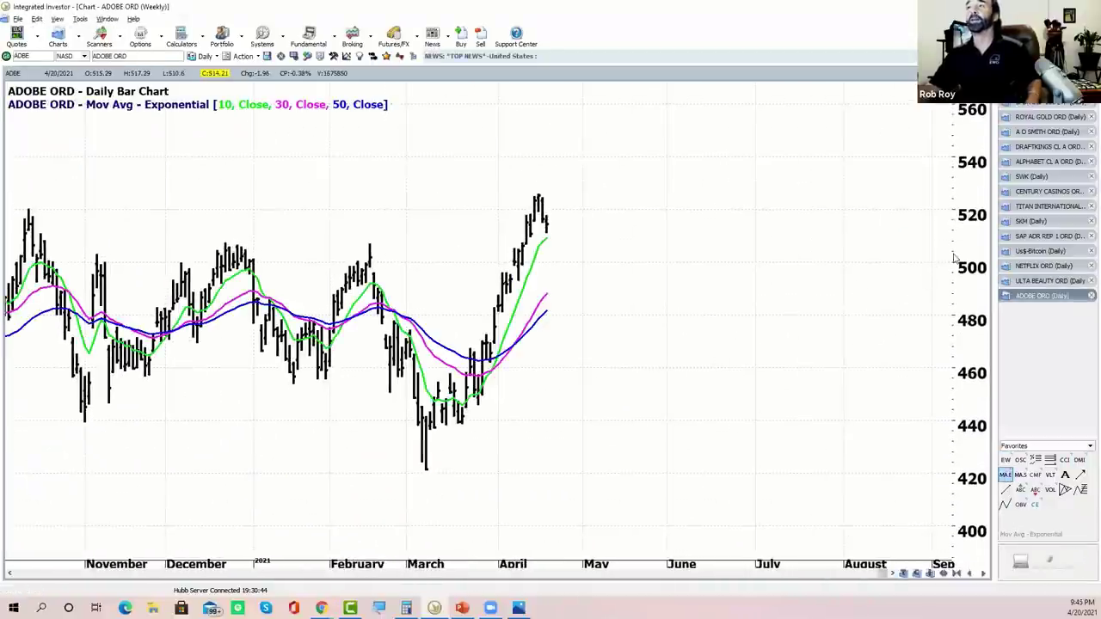
pyautogui.click(1005, 459)
pyautogui.scroll(3, 725, 356)
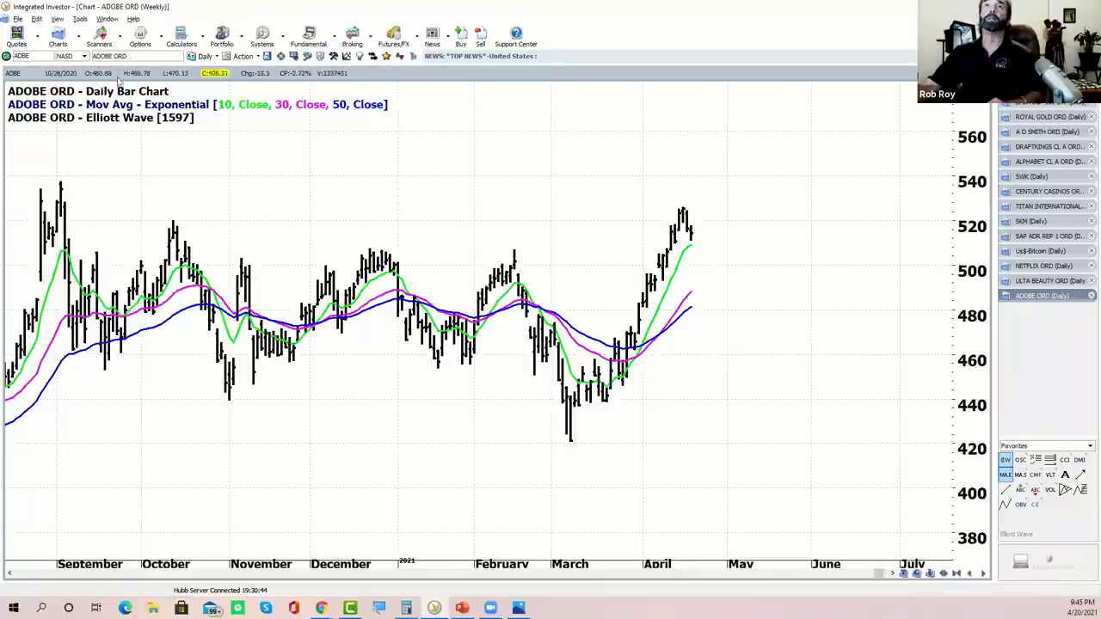
# Open a new daily bar chart for DG on NYSE and draw a near-horizontal trendline across its highs at about 220.
pyautogui.click(78, 37)
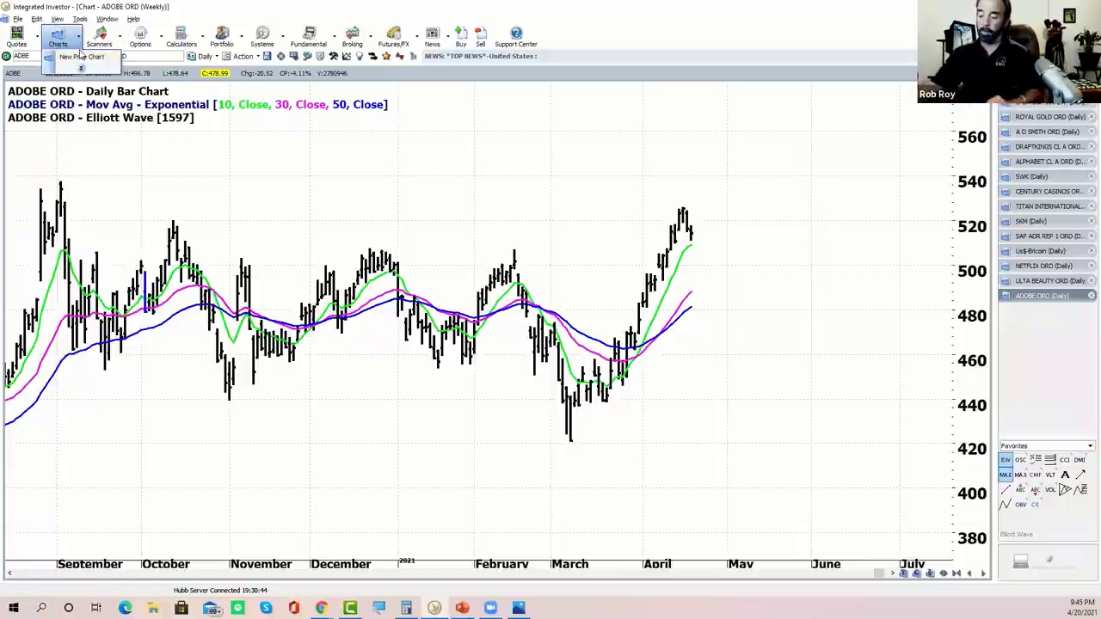
pyautogui.click(506, 197)
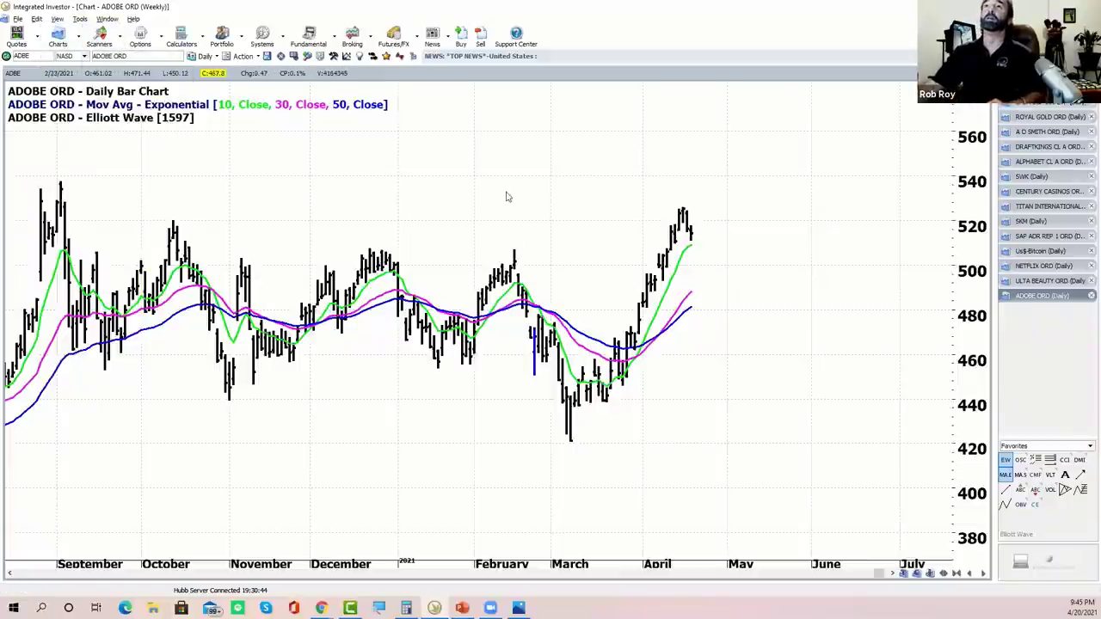
pyautogui.click(78, 37)
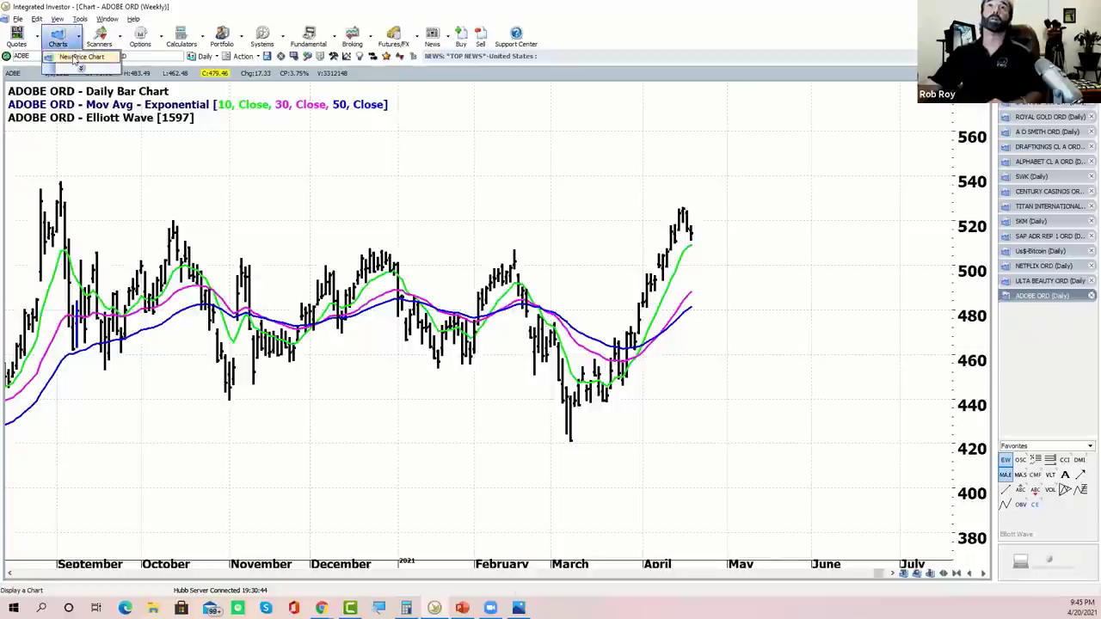
pyautogui.click(74, 57)
pyautogui.write('DG')
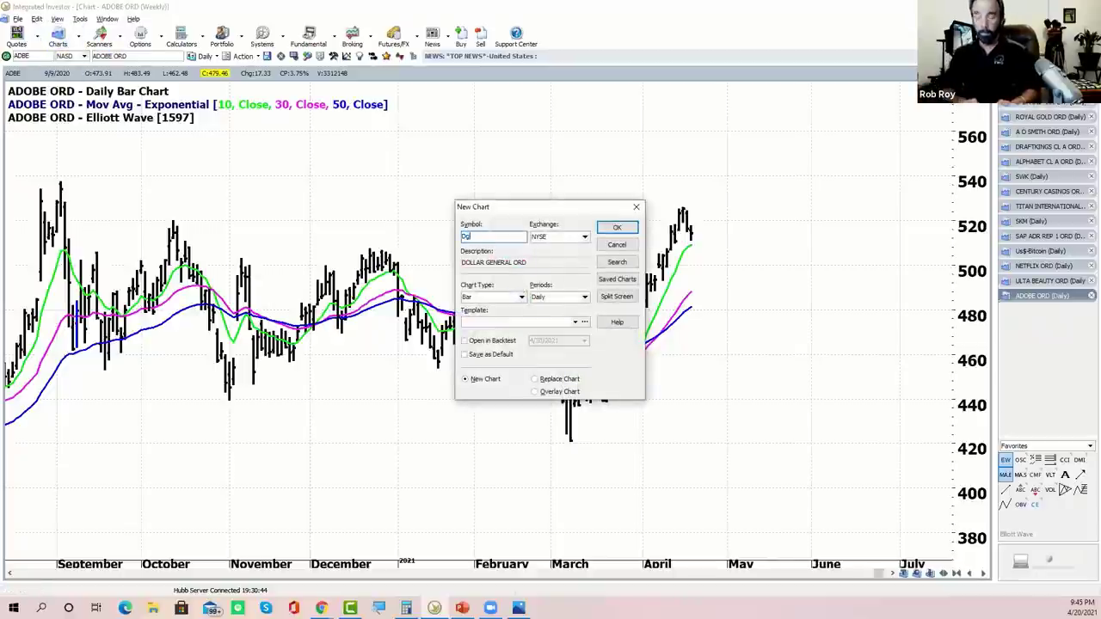
pyautogui.click(619, 227)
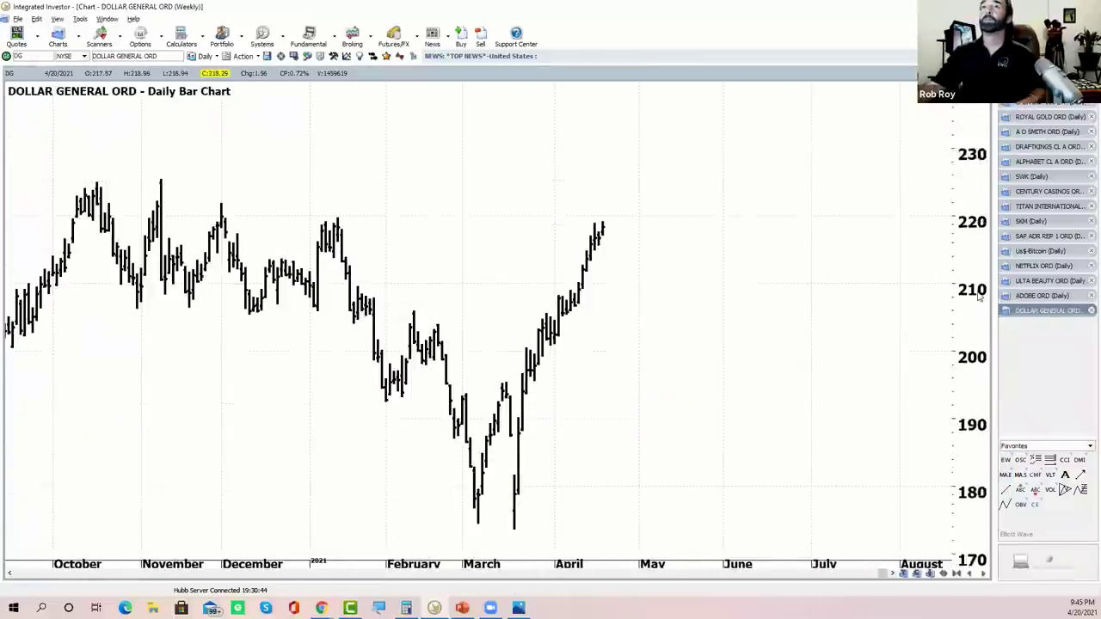
pyautogui.click(1005, 488)
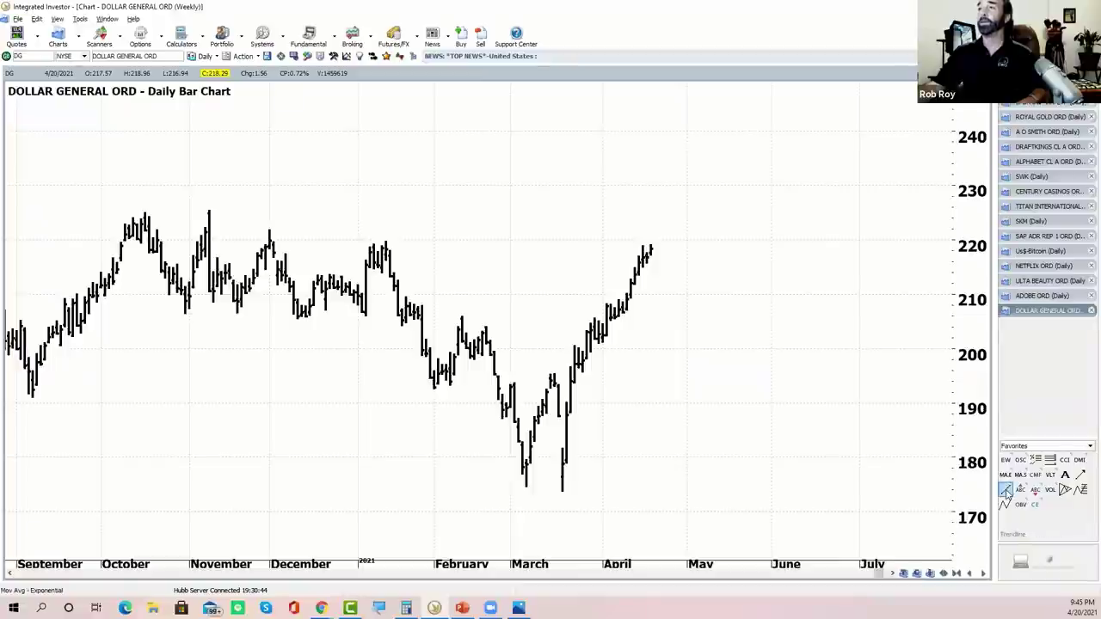
pyautogui.moveTo(93, 241)
pyautogui.mouseDown()
pyautogui.moveTo(806, 253)
pyautogui.moveTo(719, 239)
pyautogui.mouseUp()
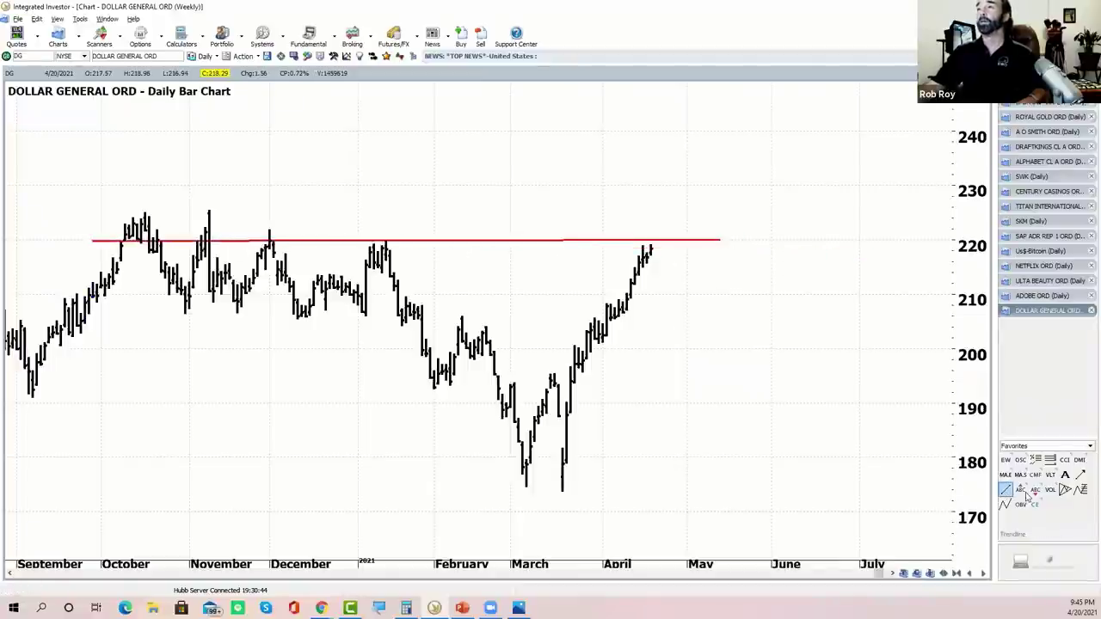
# Add the 10, 30 and 50 exponential moving averages and Elliott Wave to the Dollar General chart.
pyautogui.click(1005, 474)
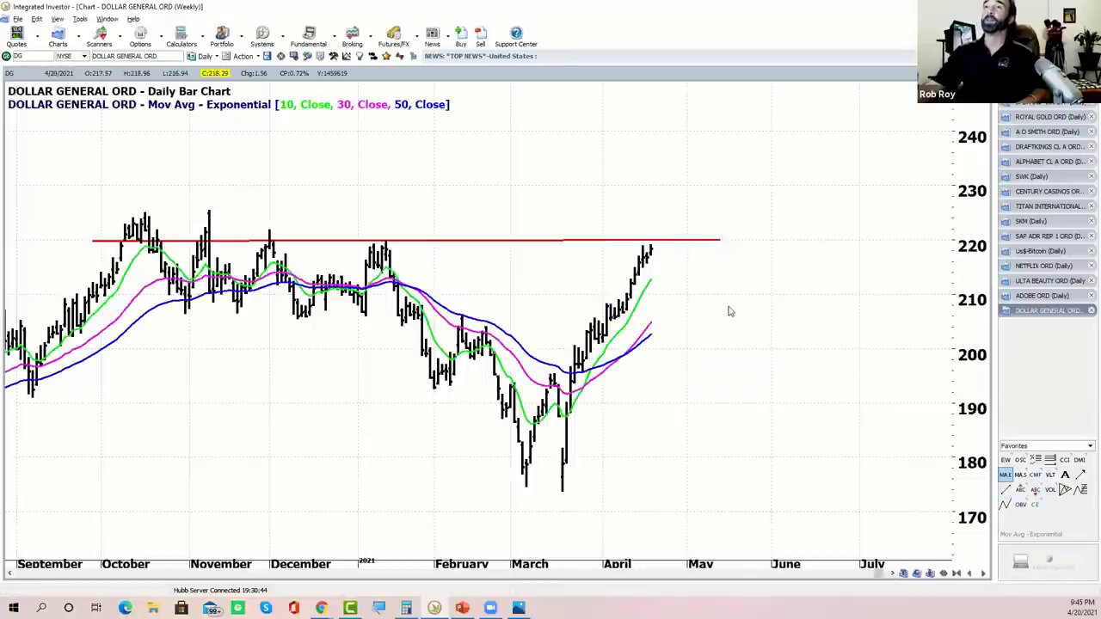
pyautogui.click(1005, 460)
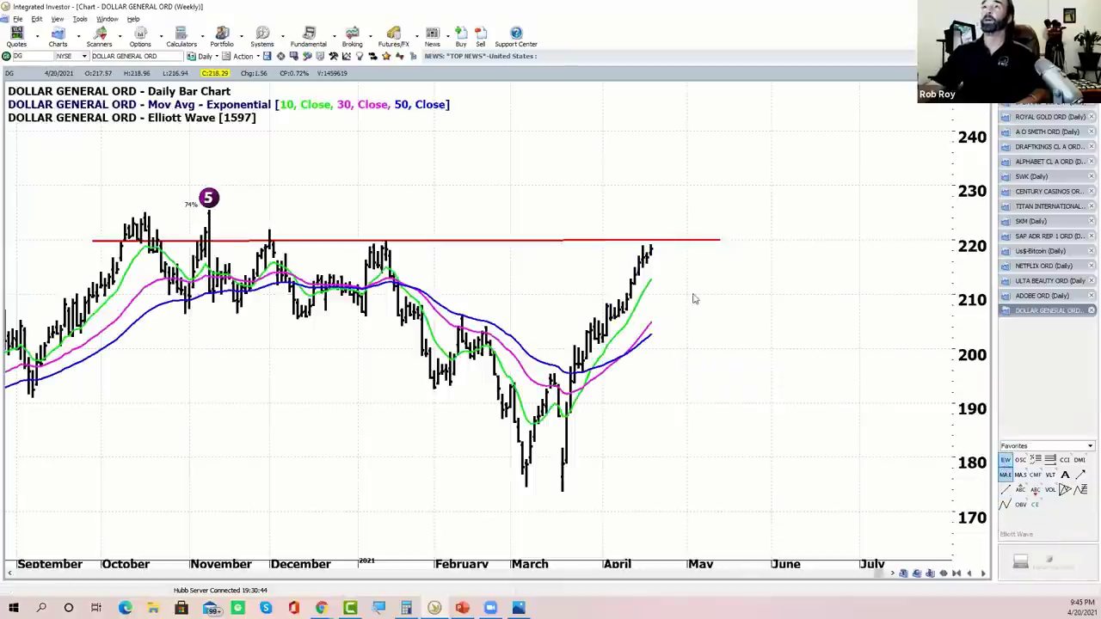
pyautogui.moveTo(695, 298); pyautogui.dragTo(762, 309)
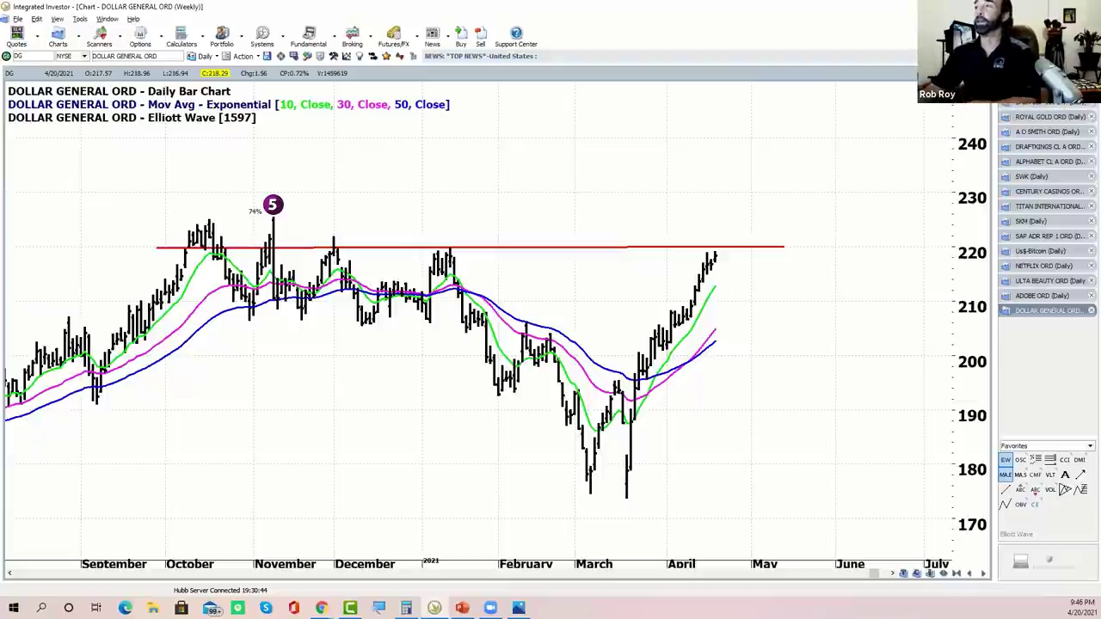
# Add DMI to the Dollar General chart and draw a falling arrow by the red line and a rising arrow by the black line.
pyautogui.click(1079, 459)
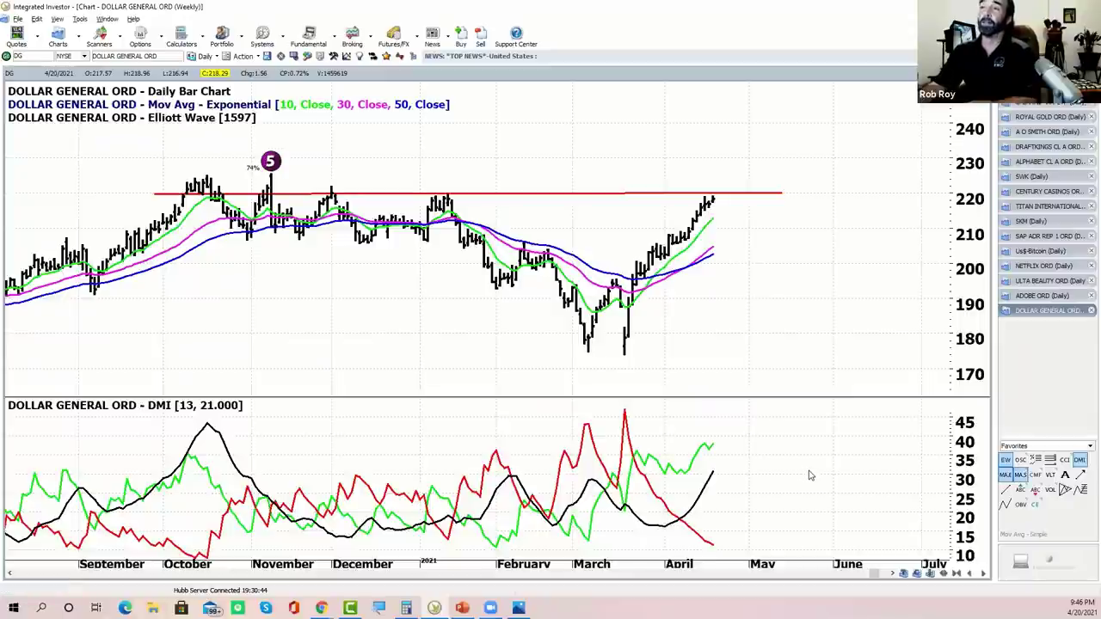
pyautogui.scroll(-1, 776, 502)
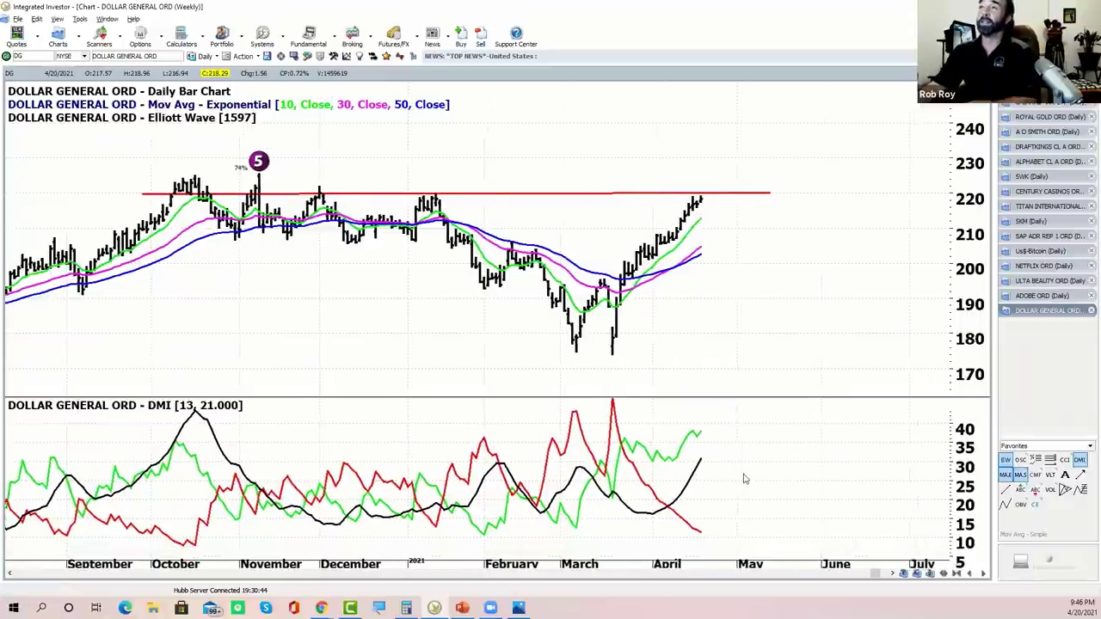
pyautogui.scroll(-1, 744, 478)
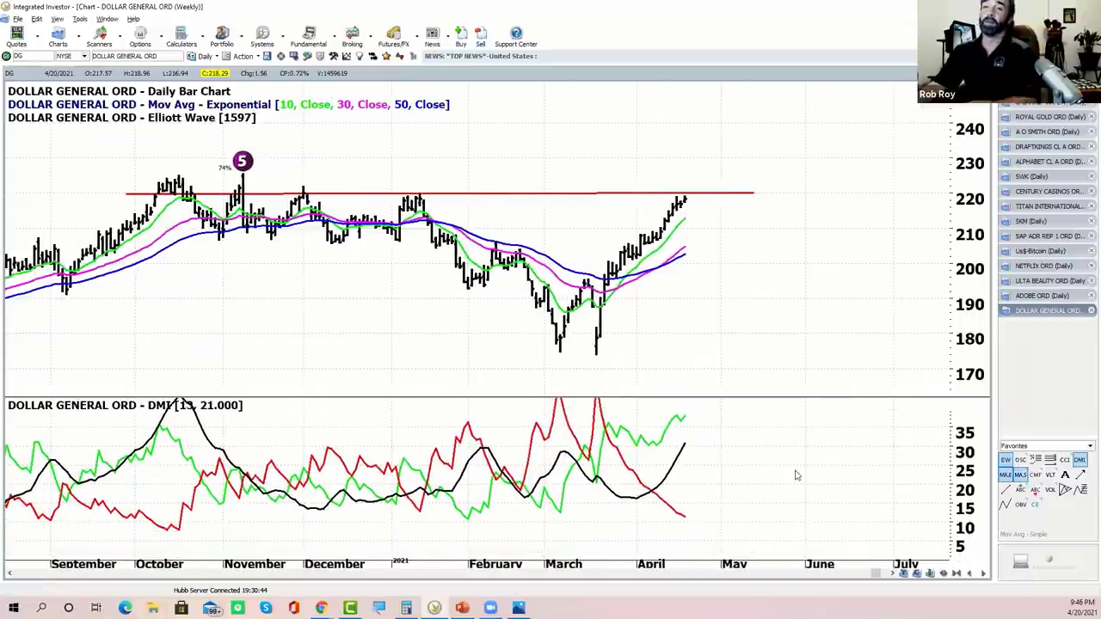
pyautogui.click(1079, 475)
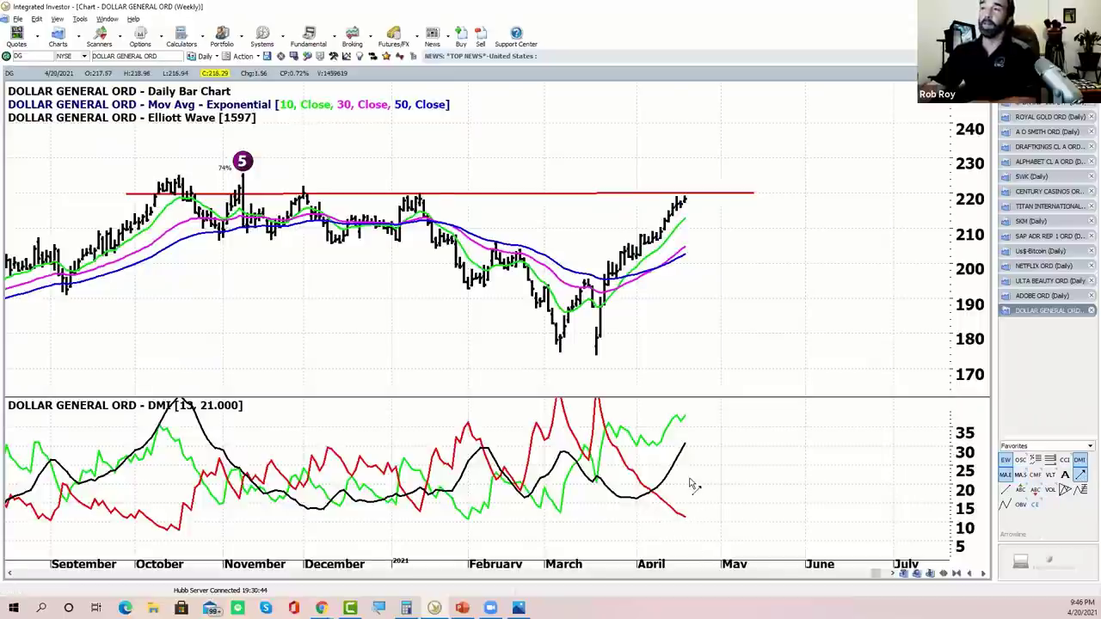
pyautogui.moveTo(673, 489)
pyautogui.mouseDown()
pyautogui.moveTo(688, 512)
pyautogui.moveTo(697, 506)
pyautogui.mouseUp()
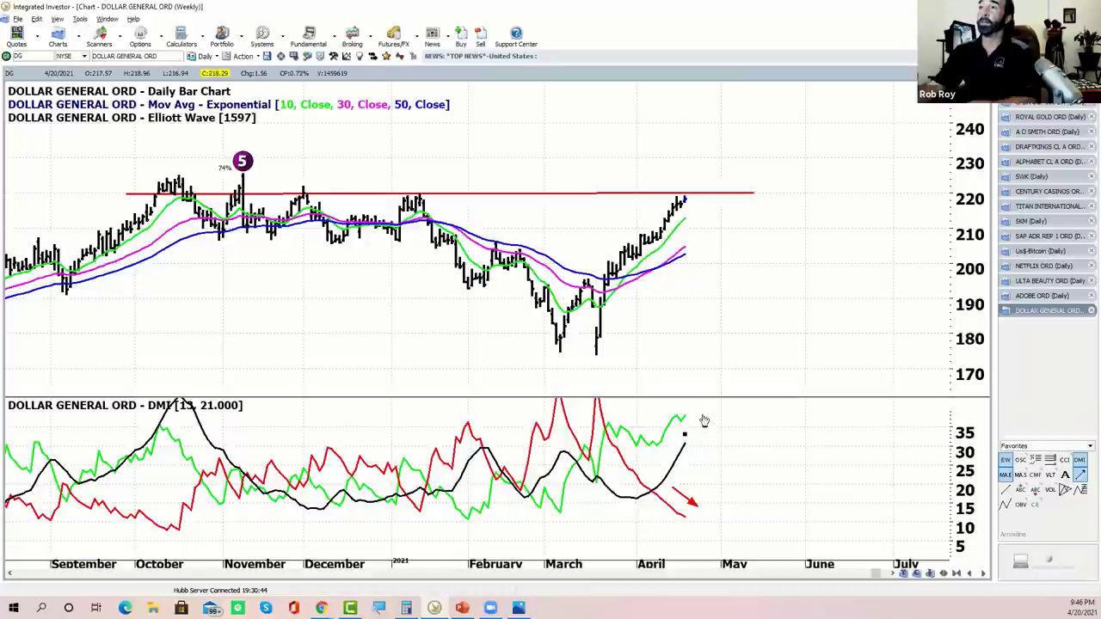
pyautogui.moveTo(684, 434); pyautogui.dragTo(699, 418)
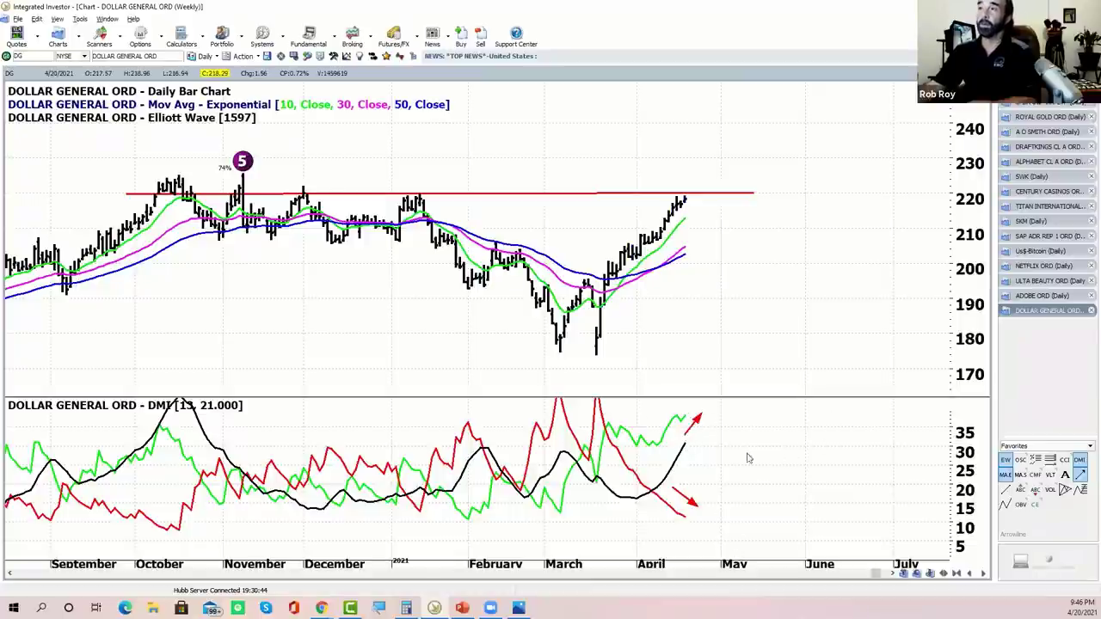
pyautogui.scroll(1, 776, 490)
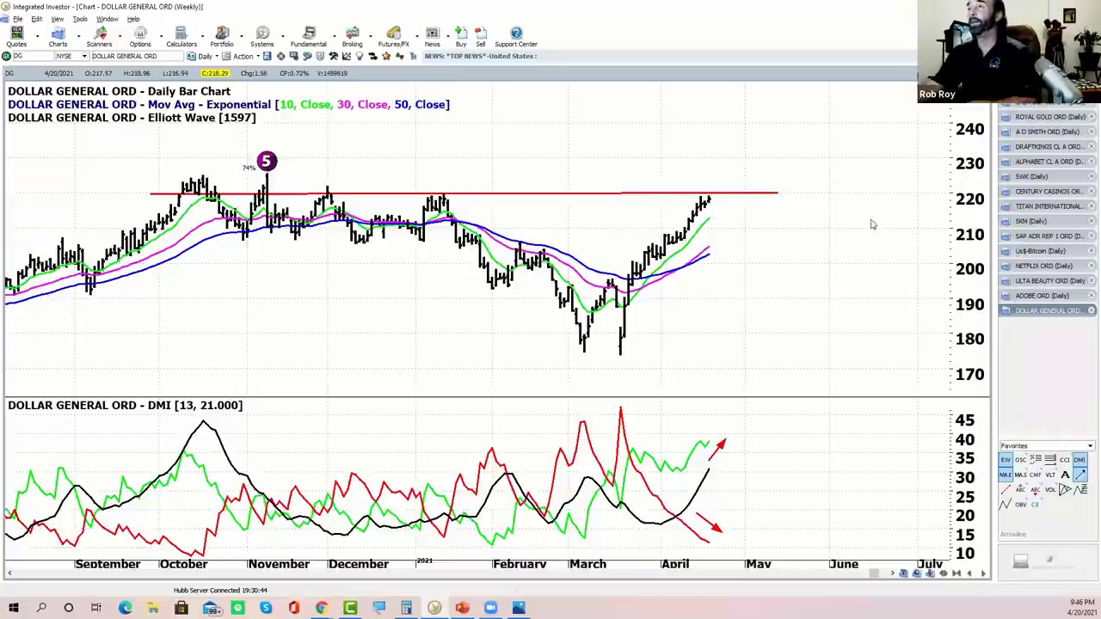
pyautogui.scroll(1, 849, 216)
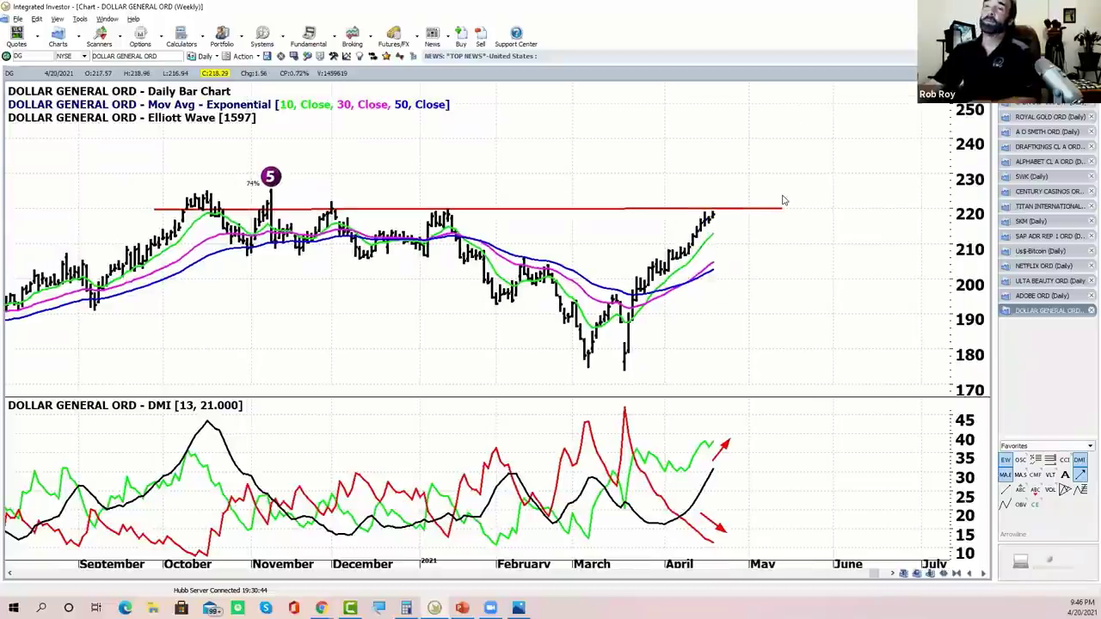
pyautogui.scroll(1, 759, 307)
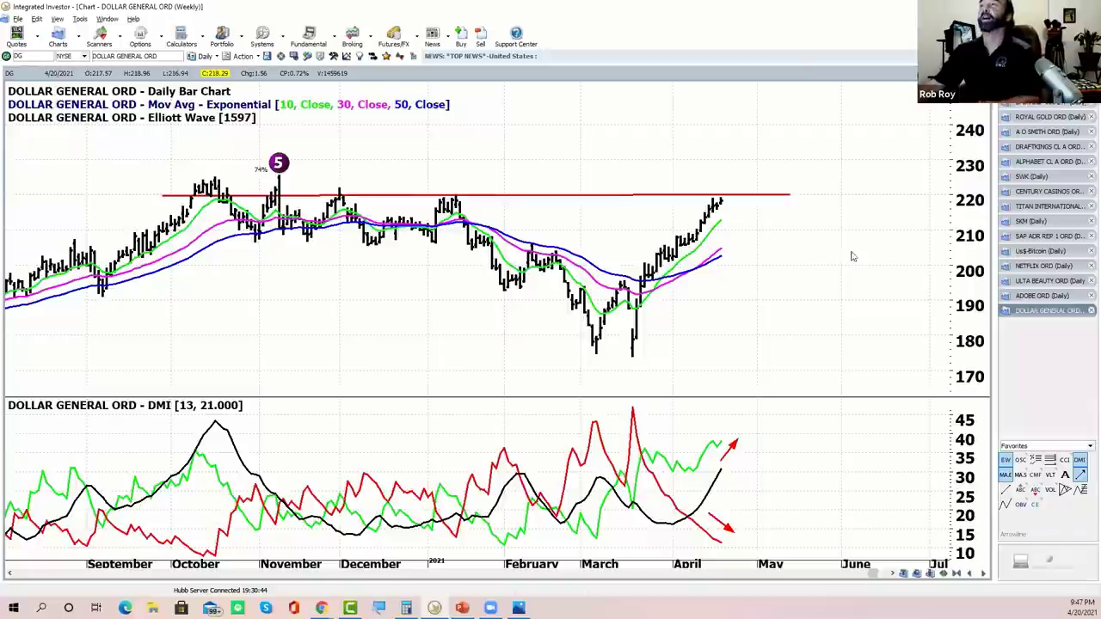
# Open the pre-computed scans, then a new daily bar chart for BAK on NYSE.
pyautogui.click(116, 40)
pyautogui.click(113, 139)
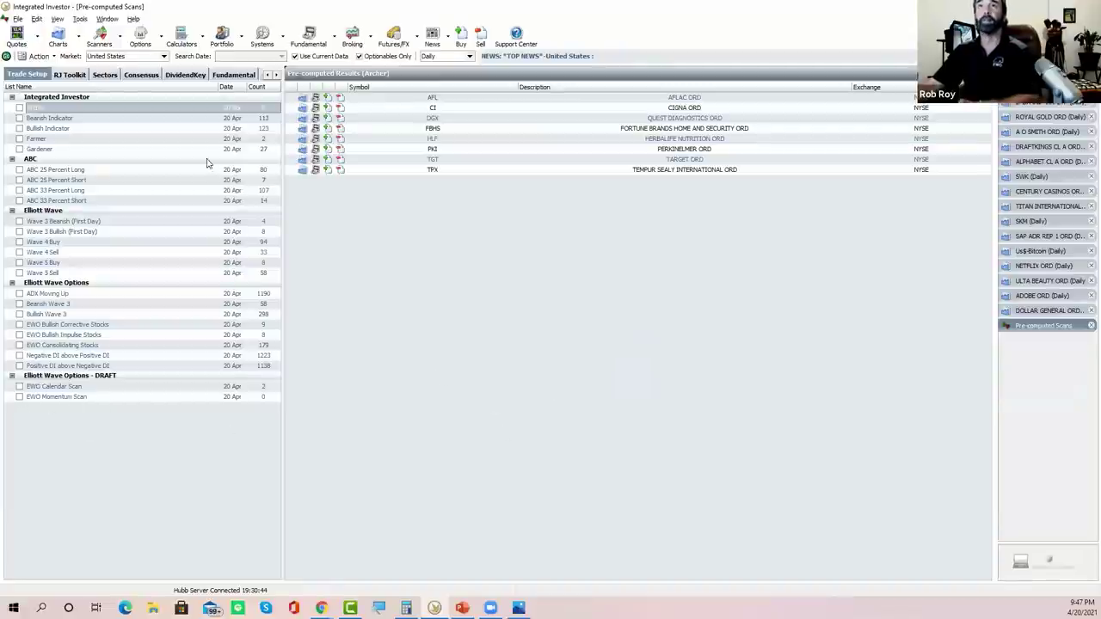
pyautogui.click(77, 36)
pyautogui.click(78, 56)
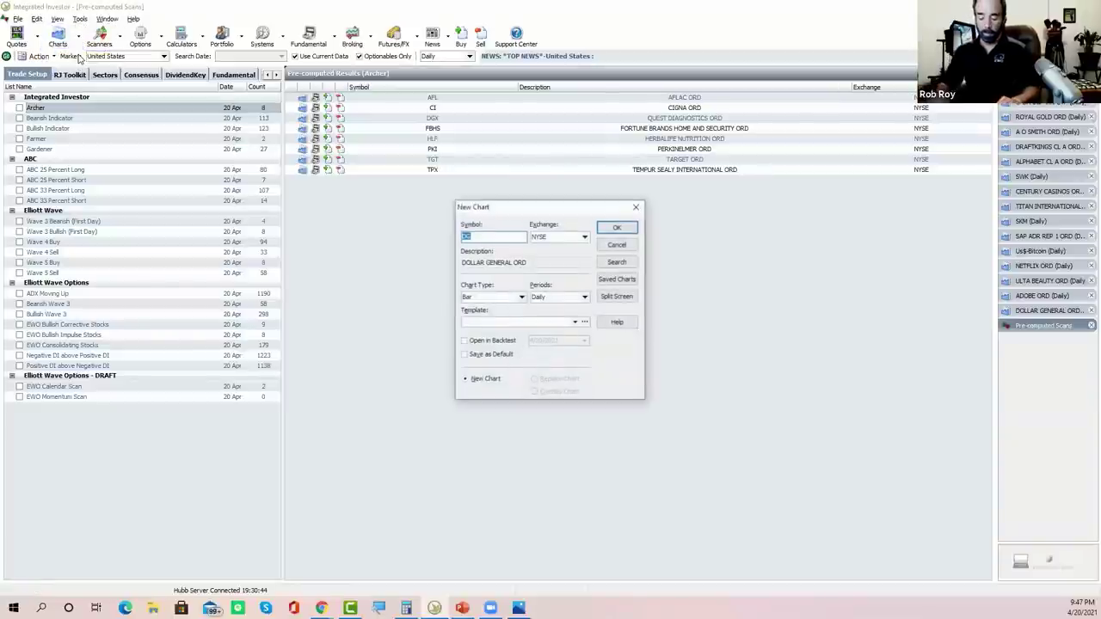
pyautogui.write('bak')
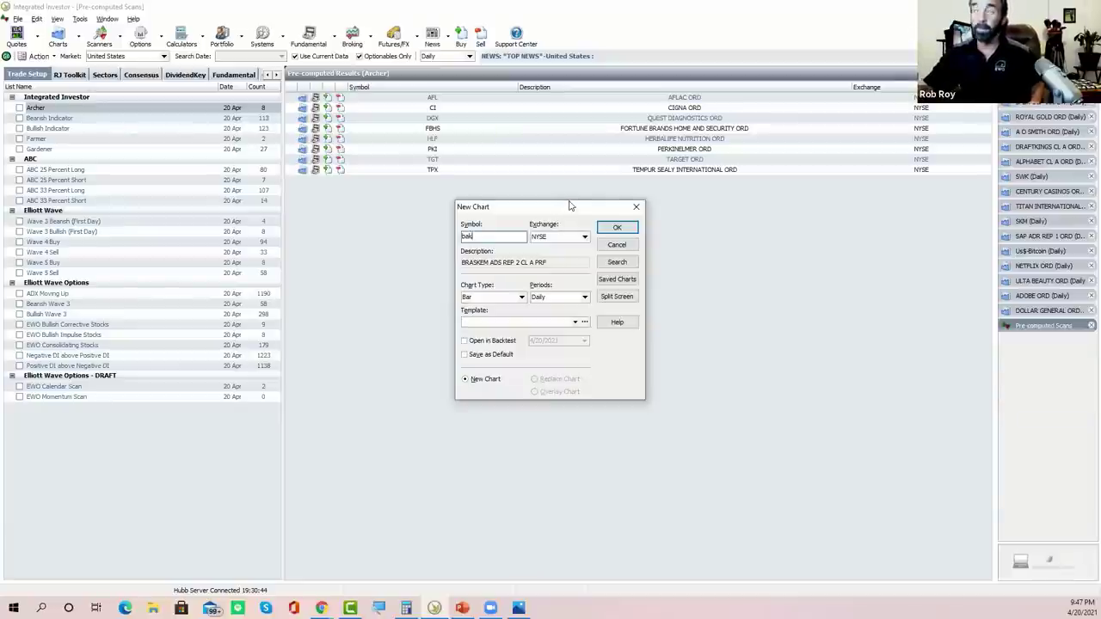
pyautogui.click(616, 227)
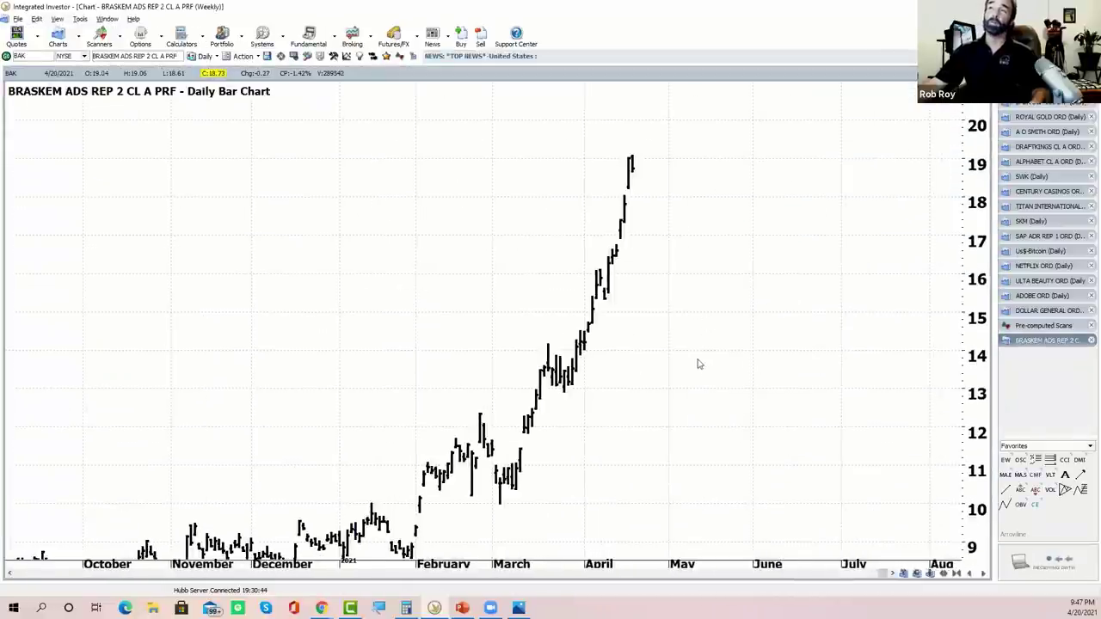
# Rewind the Braskem chart to the end of March 2021, play it forward to the latest bar and close the chart.
pyautogui.click(373, 56)
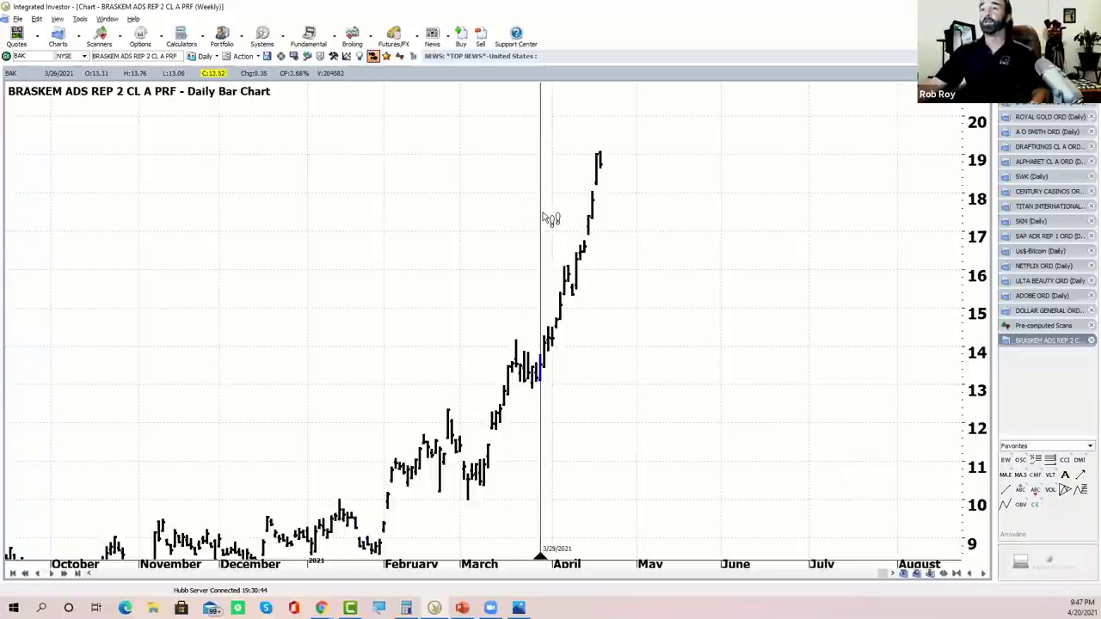
pyautogui.click(544, 217)
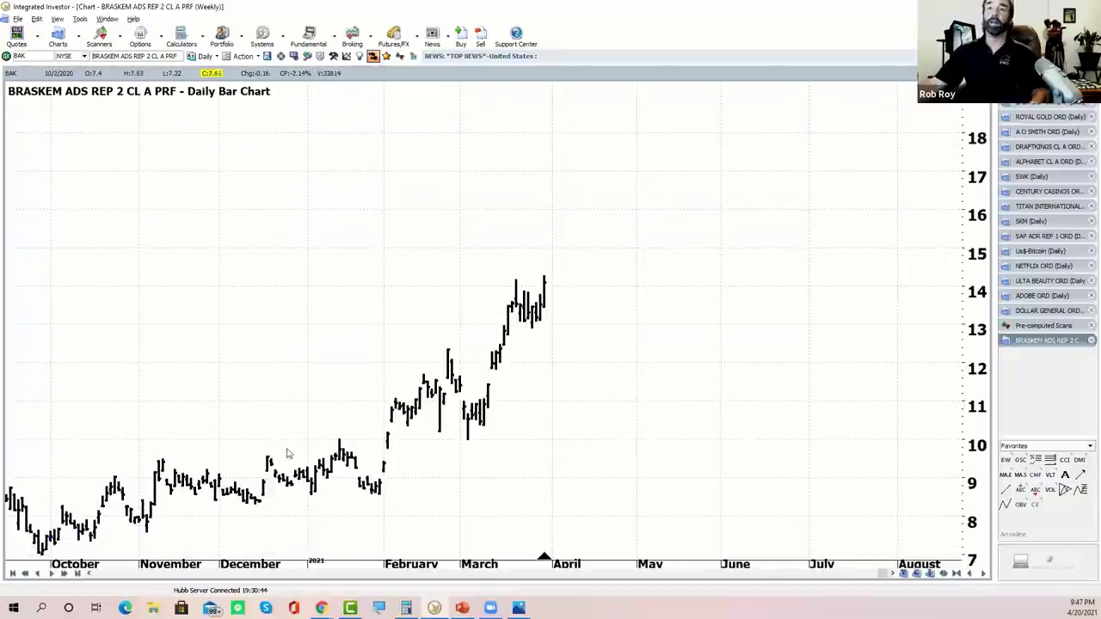
pyautogui.click(76, 575)
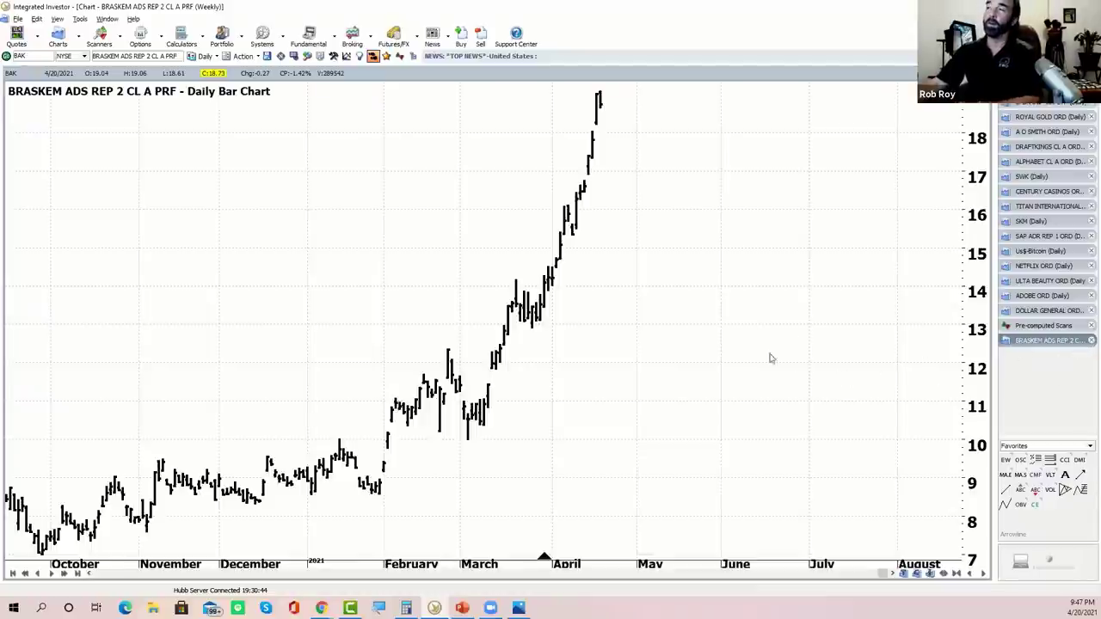
pyautogui.click(1089, 341)
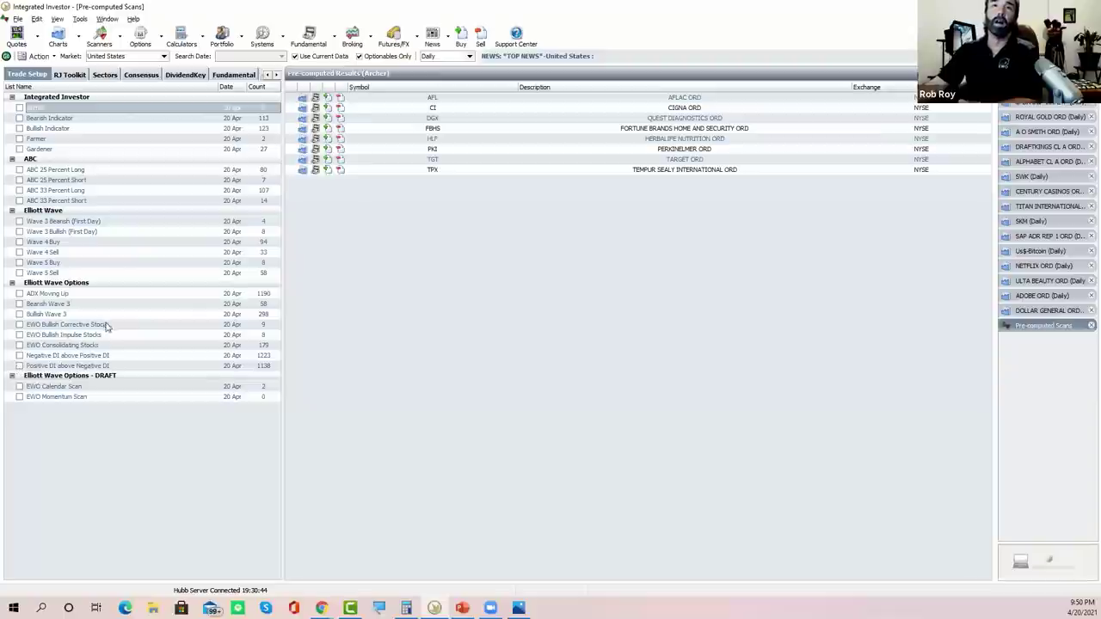
# Intersect the EWO Bullish Impulse Stocks and Bullish Wave 3 scans and open the Public Storage (PSA) chart from the results.
pyautogui.click(18, 336)
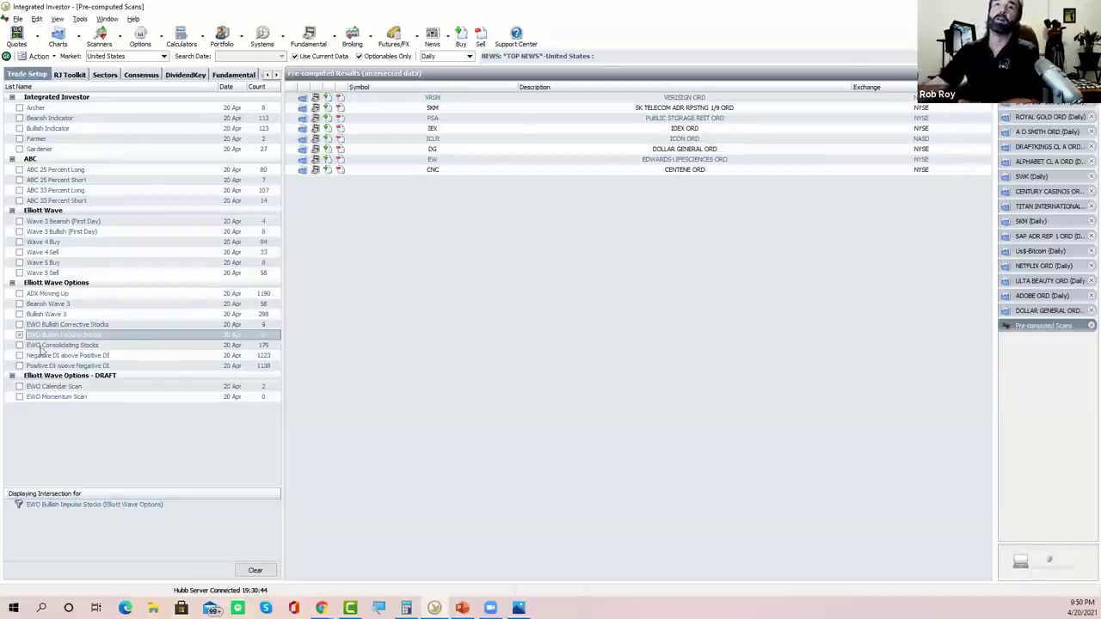
pyautogui.click(20, 314)
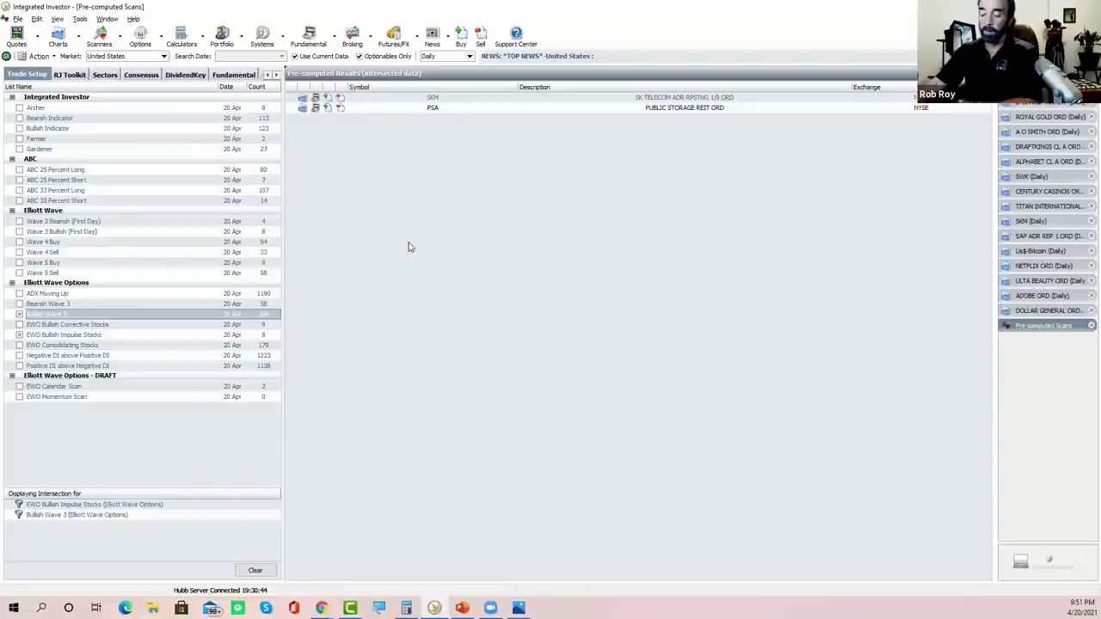
pyautogui.click(302, 109)
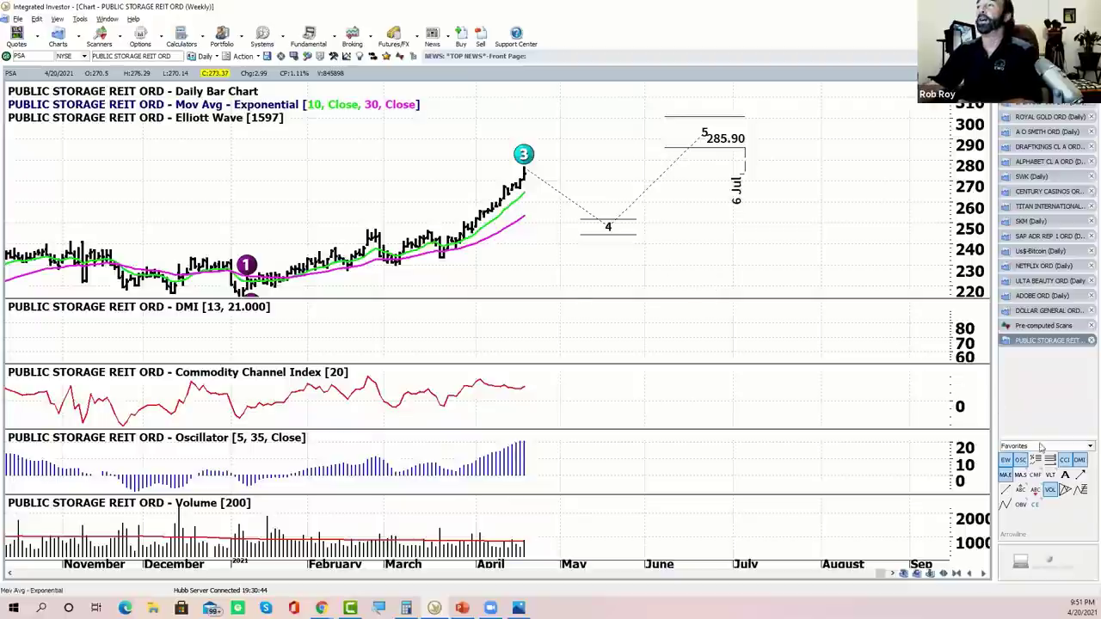
# Remove the CCI, DMI, oscillator, exponential moving averages and volume from the Public Storage chart, keeping only Elliott Wave.
pyautogui.click(1065, 460)
pyautogui.click(1080, 460)
pyautogui.click(1020, 460)
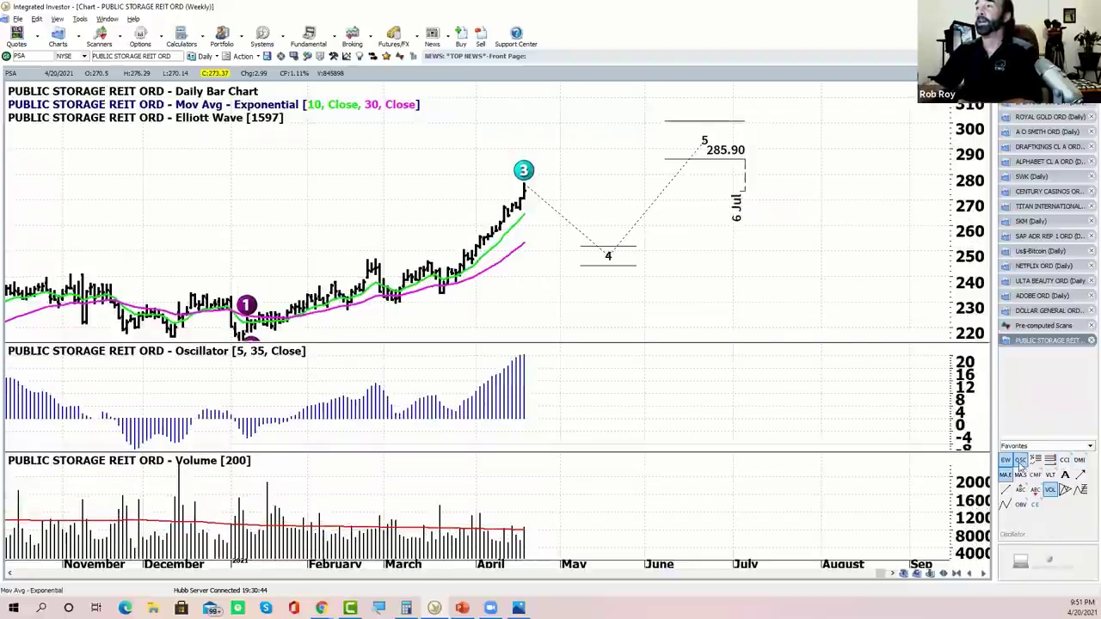
pyautogui.click(1006, 475)
pyautogui.click(1052, 492)
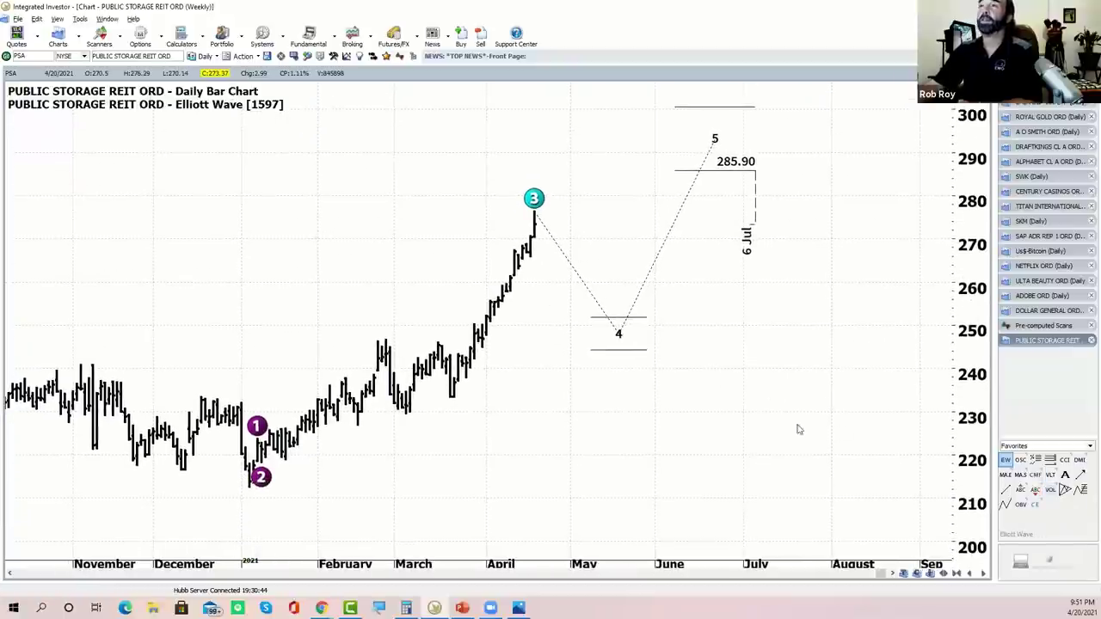
# Add DMI to the Public Storage chart and review its lines alongside the wave 4 and 5 projection.
pyautogui.click(1080, 460)
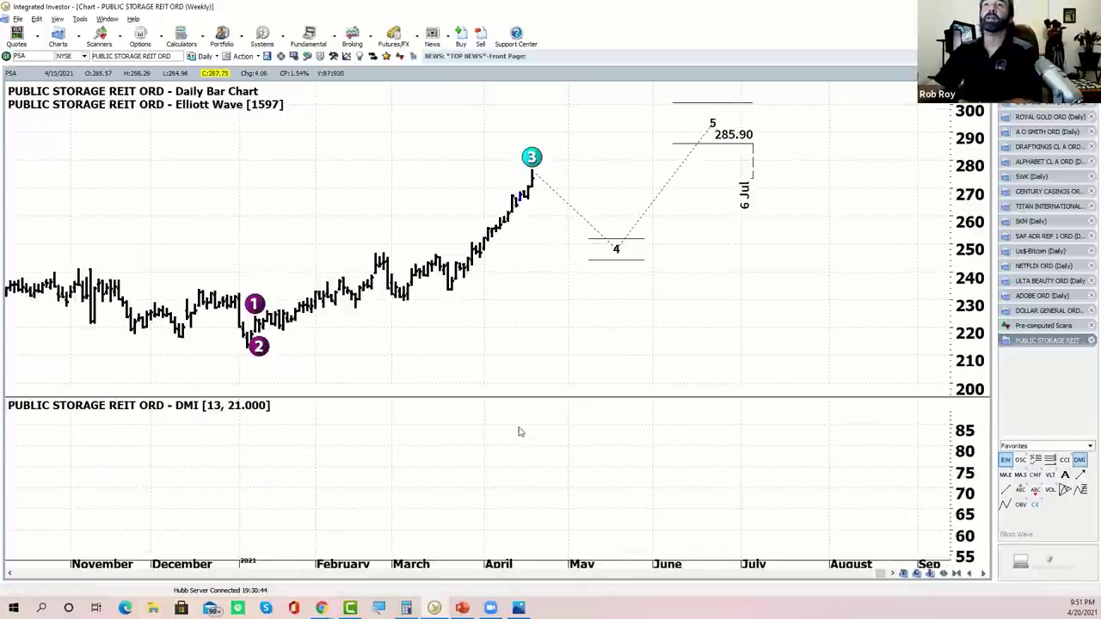
pyautogui.hscroll(-10, 766, 459)
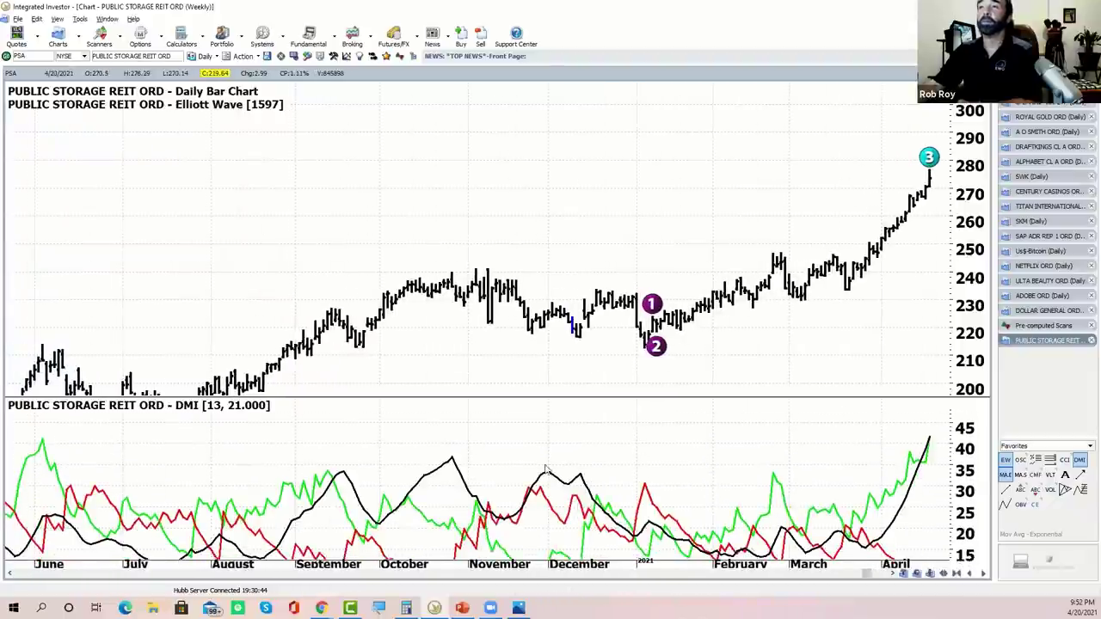
pyautogui.hscroll(10, 554, 448)
pyautogui.hscroll(10, 554, 448)
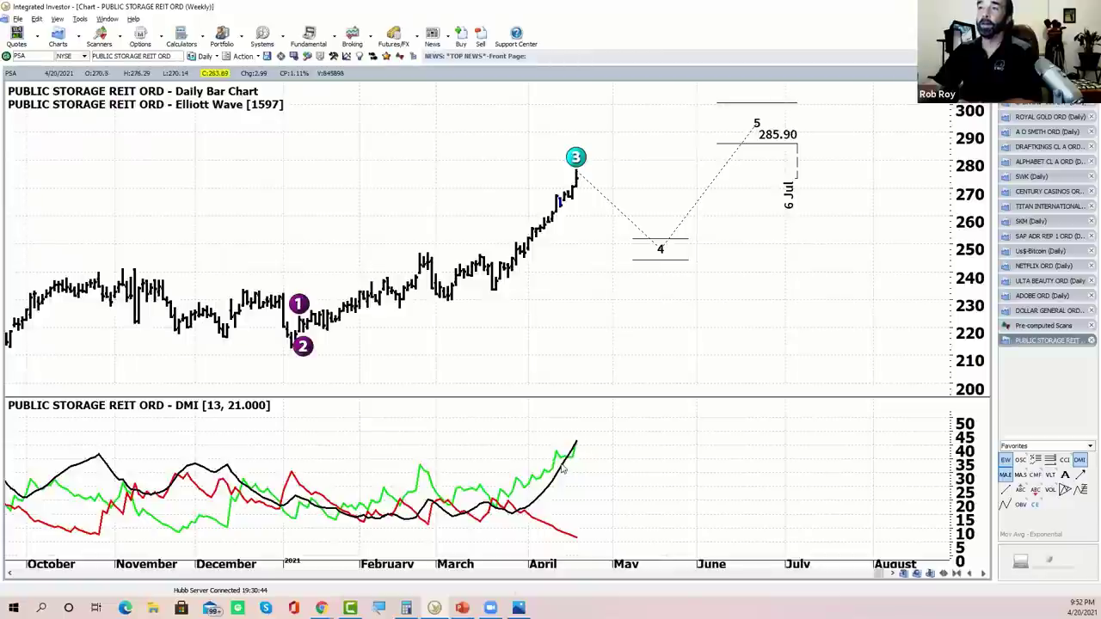
pyautogui.hscroll(5, 580, 344)
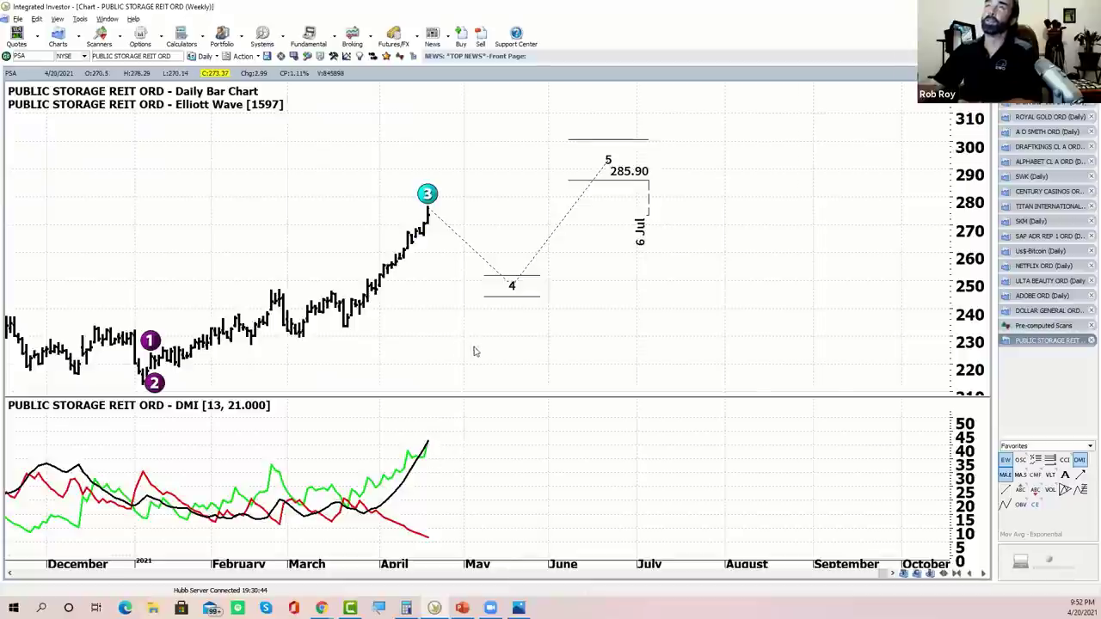
pyautogui.moveTo(473, 351); pyautogui.dragTo(484, 344)
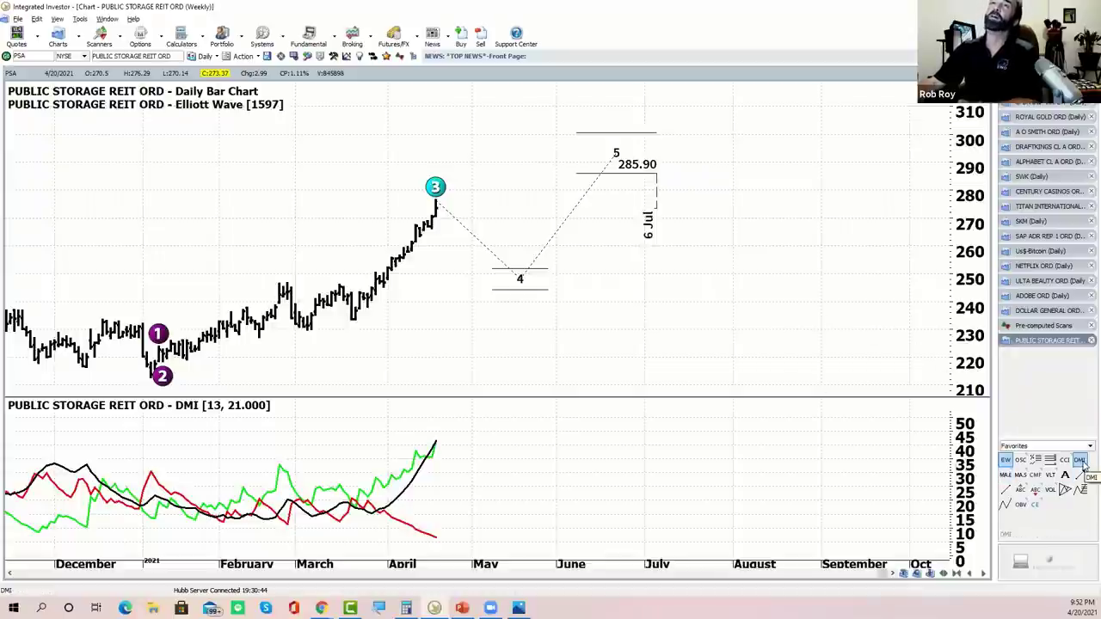
# Replace EWO Bullish Impulse Stocks with EWO Consolidating Stocks in the Bullish Wave 3 scan intersection and open the Meritage Homes (MTH) chart.
pyautogui.click(1042, 326)
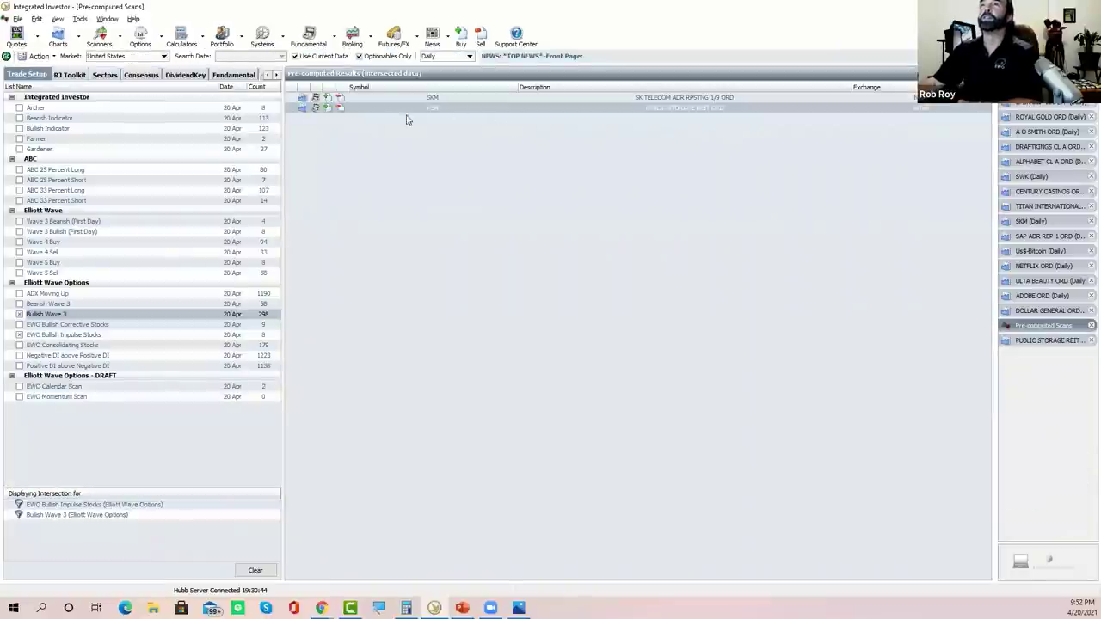
pyautogui.click(19, 335)
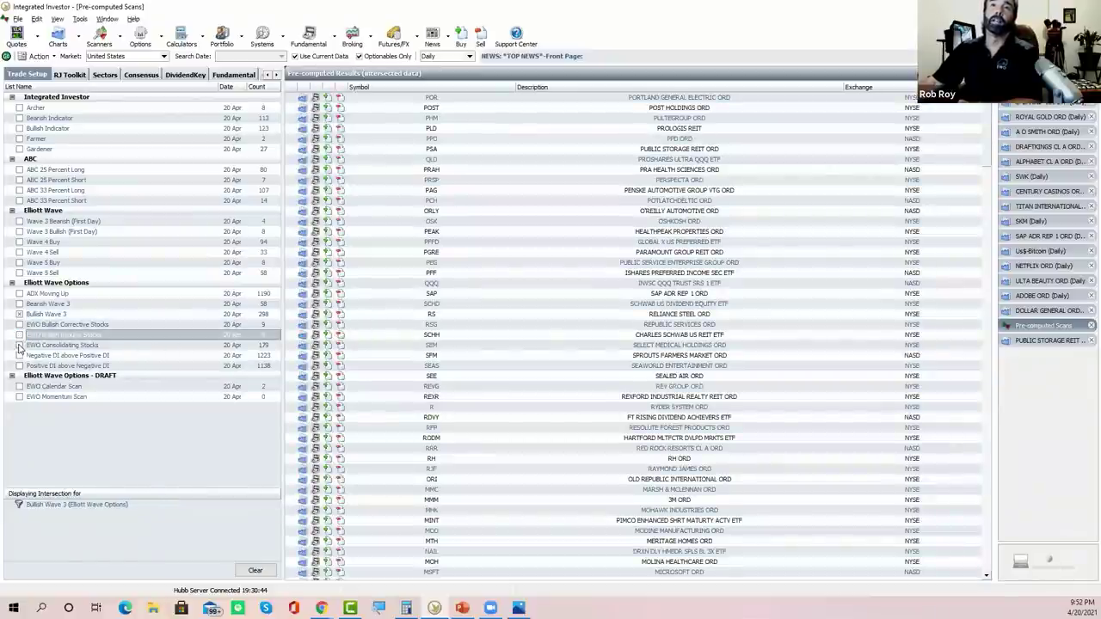
pyautogui.click(18, 345)
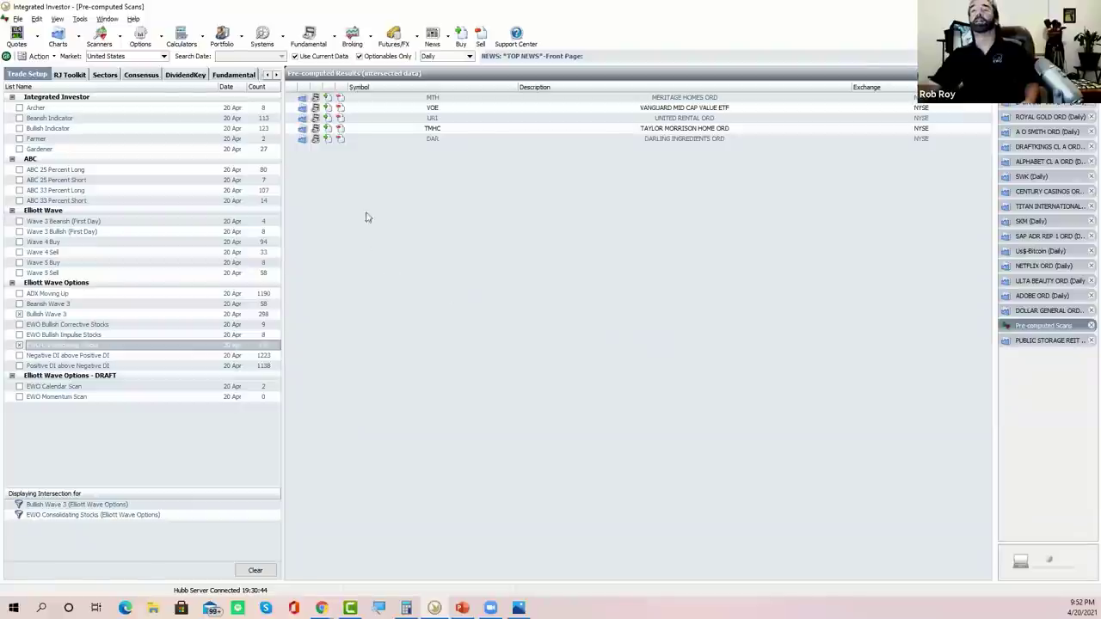
pyautogui.click(302, 97)
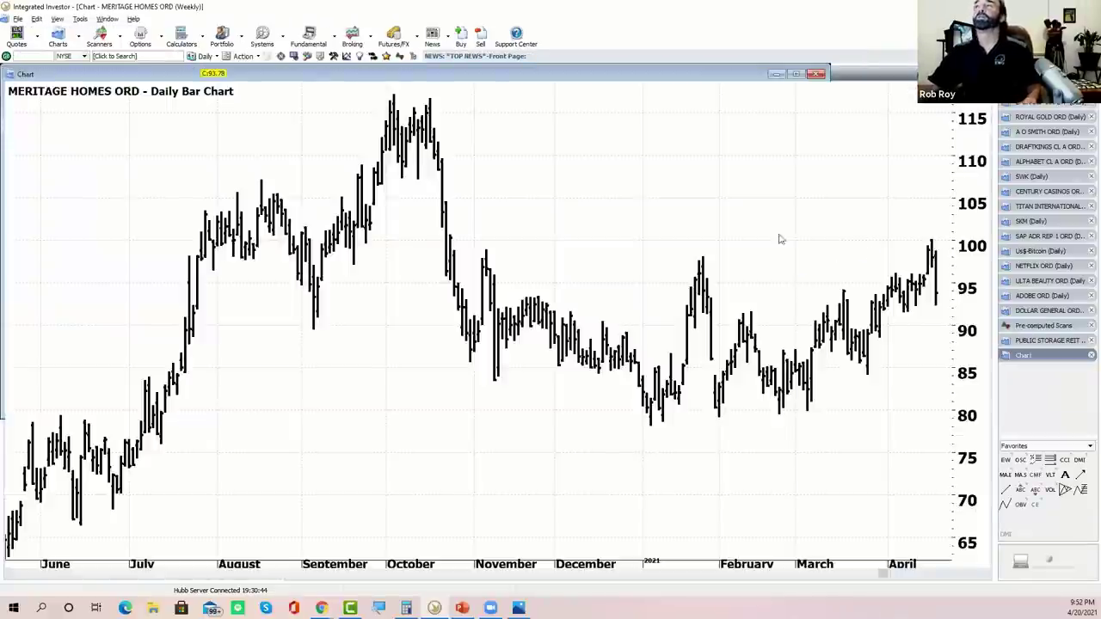
# Remove the DMI and the oscillator from the Meritage Homes chart, keeping only the Elliott Wave count.
pyautogui.scroll(-5, 745, 267)
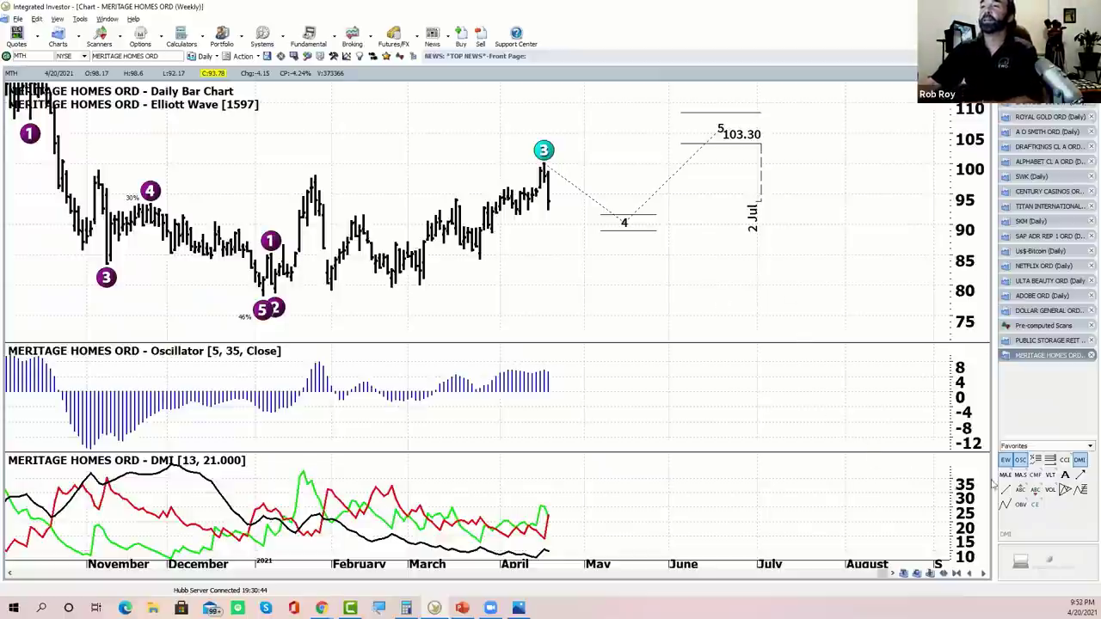
pyautogui.click(1020, 475)
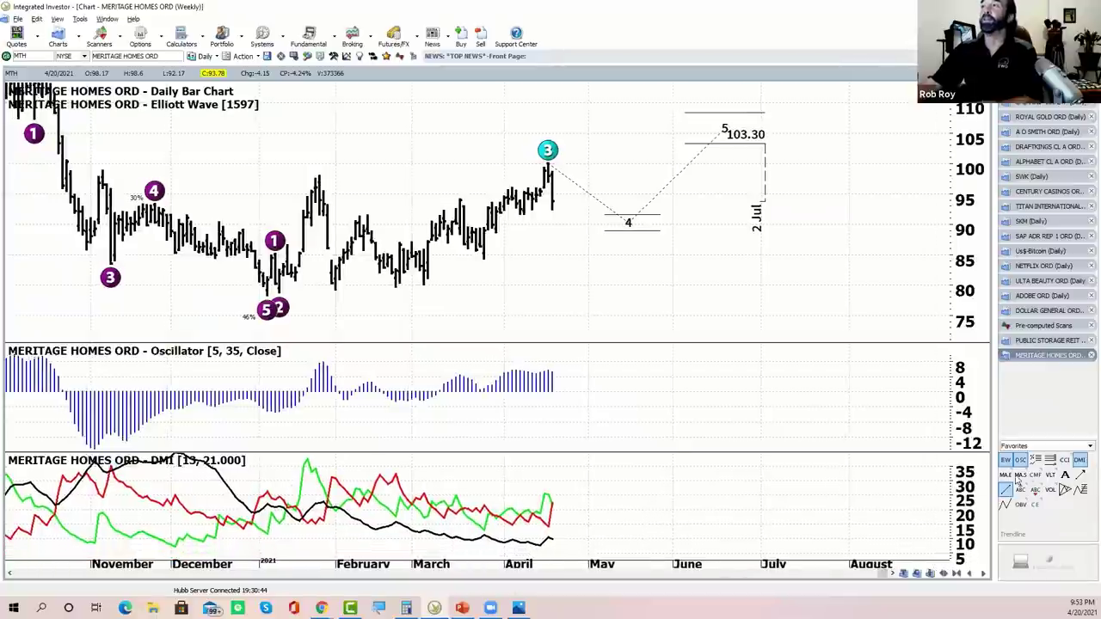
pyautogui.click(1079, 460)
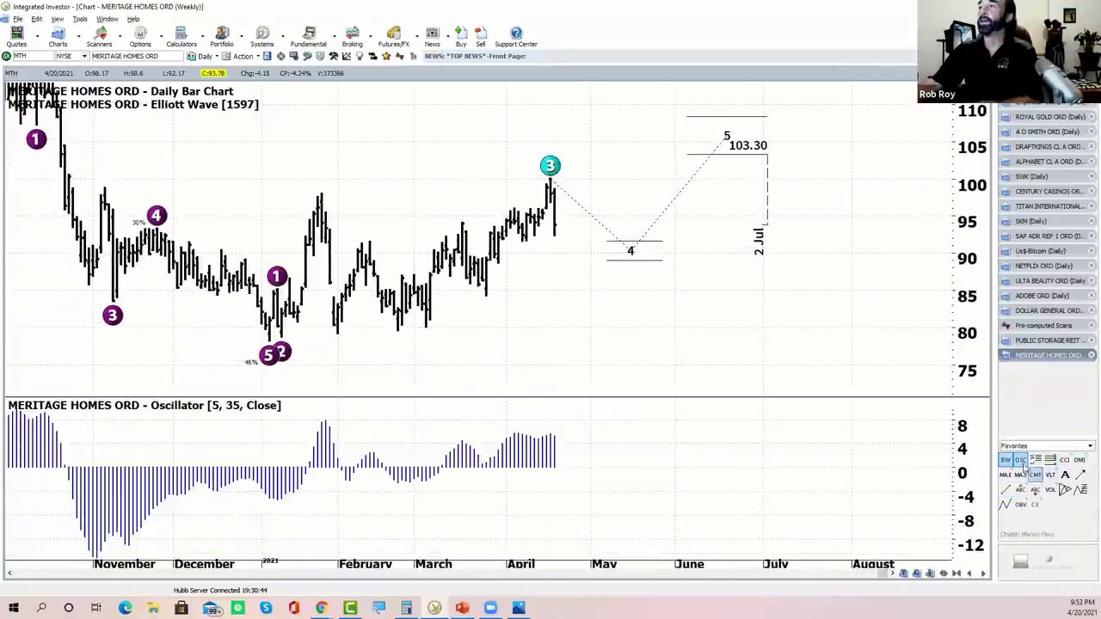
pyautogui.click(1020, 460)
pyautogui.moveTo(759, 424); pyautogui.dragTo(678, 401)
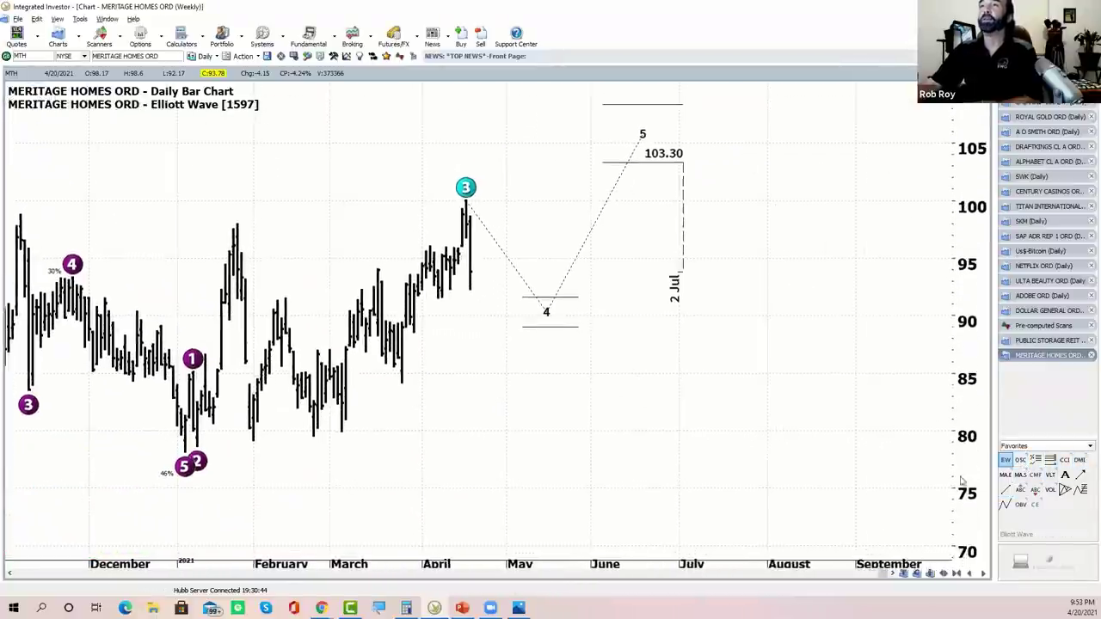
# Draw two converging trendlines around Meritage Homes' early April consolidation, a falling one above the highs and a rising one below the lows.
pyautogui.click(1004, 489)
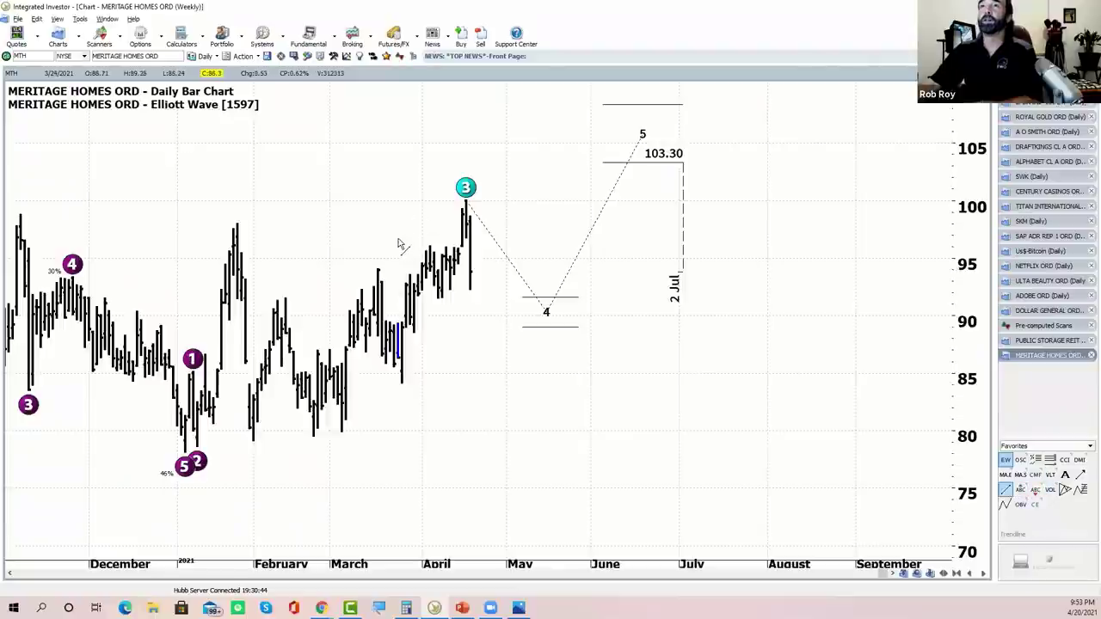
pyautogui.moveTo(401, 233); pyautogui.dragTo(462, 251)
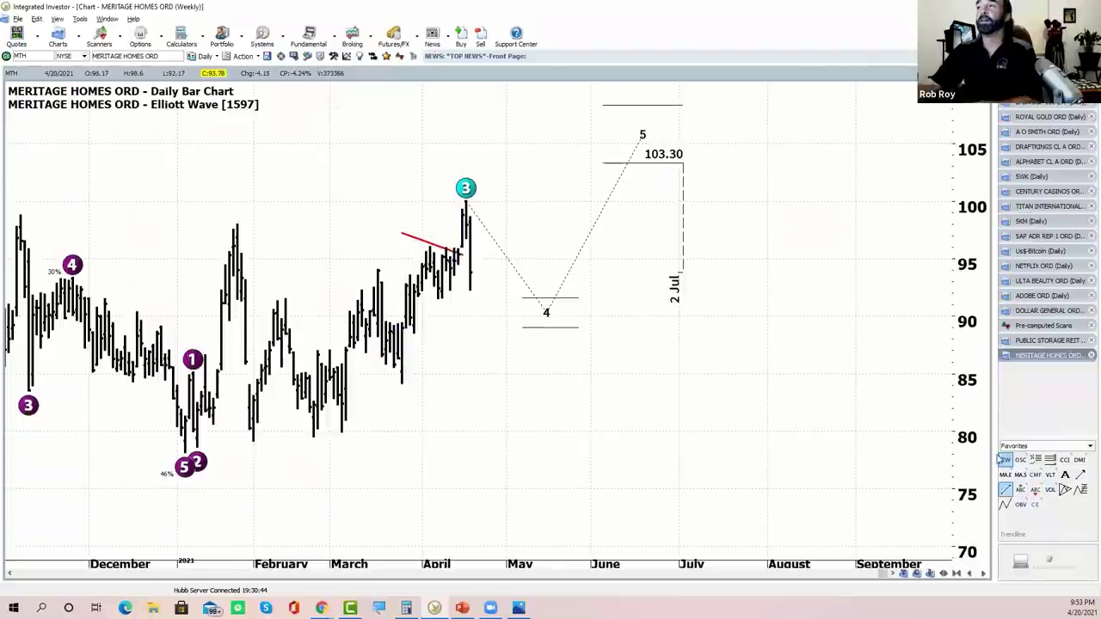
pyautogui.moveTo(414, 331); pyautogui.dragTo(459, 266)
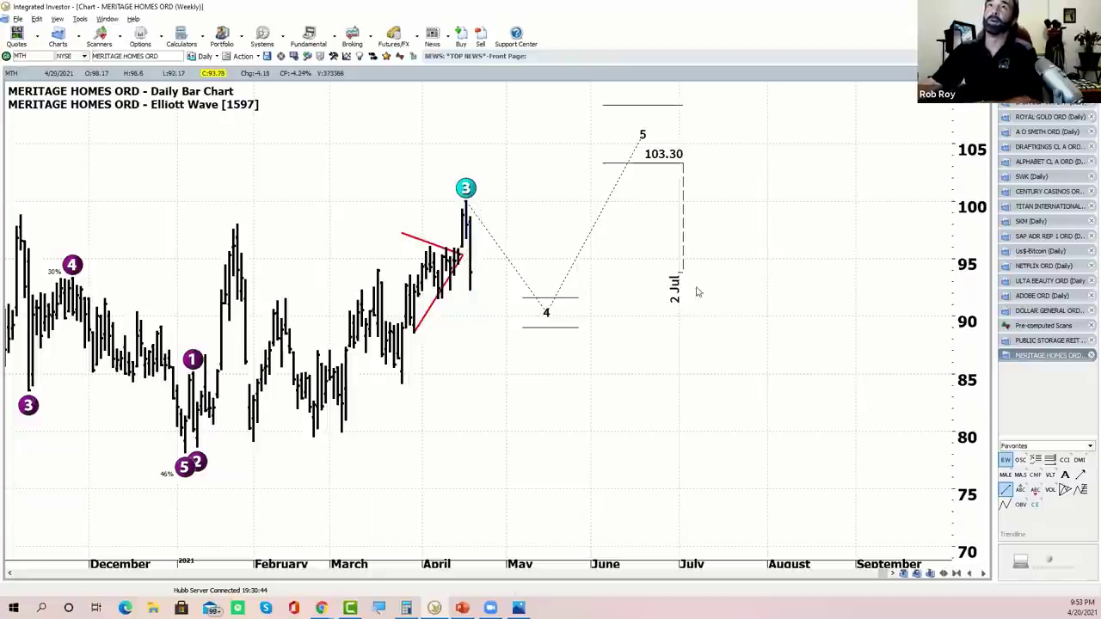
pyautogui.moveTo(755, 332); pyautogui.dragTo(804, 332)
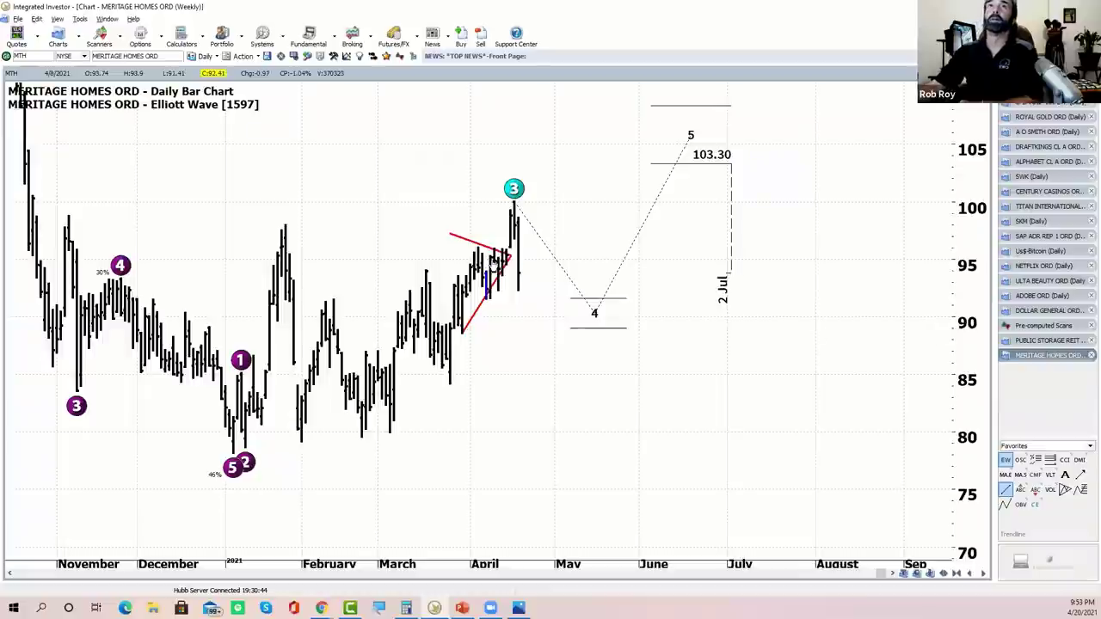
# Open the United Rental (URI) chart from the scan results and remove its oscillator.
pyautogui.click(1039, 327)
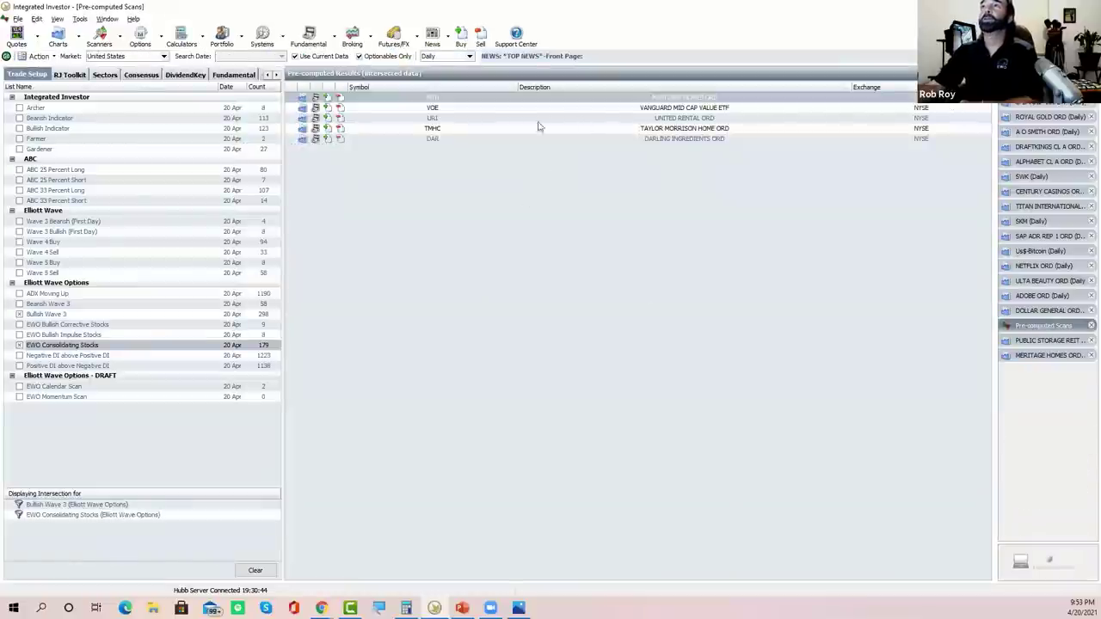
pyautogui.click(315, 118)
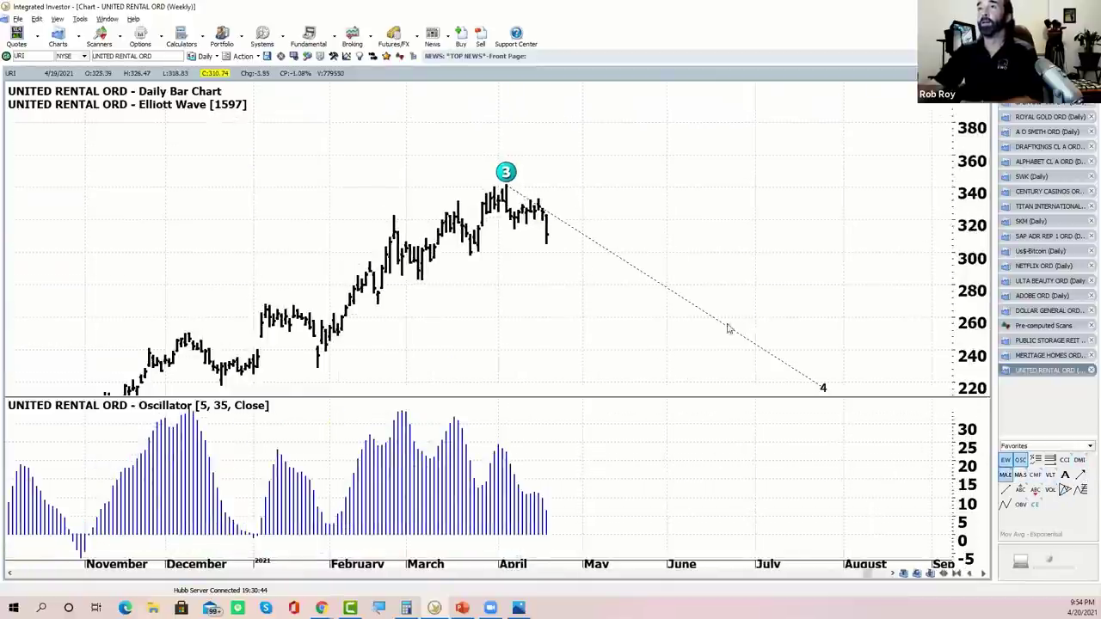
pyautogui.click(1020, 459)
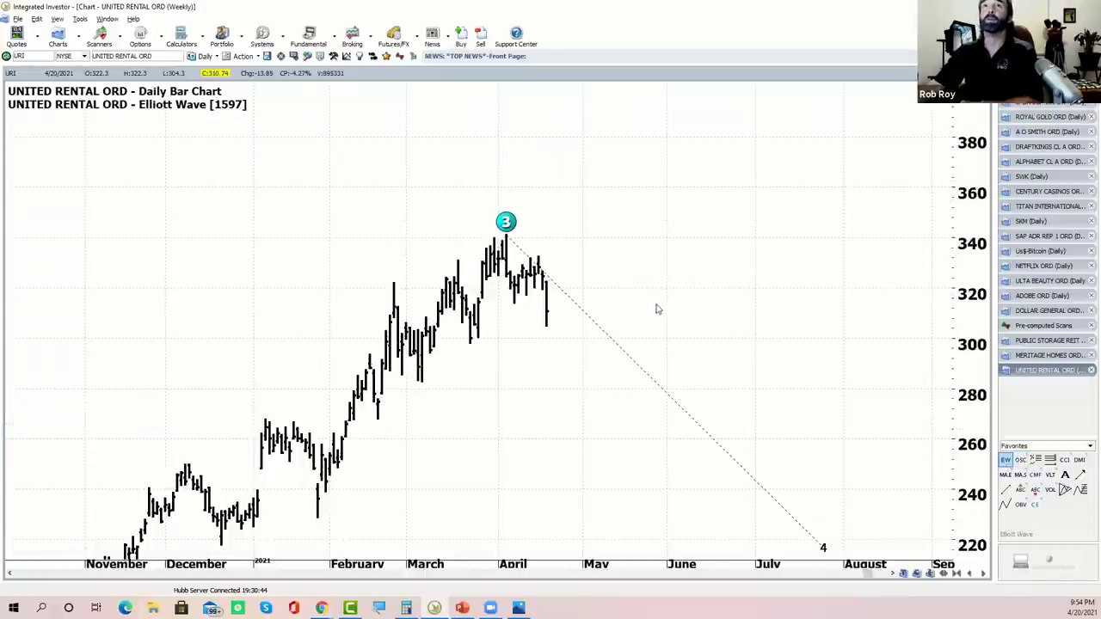
# Draw a rising trendline under United Rental's late March and April lows, from about 300 to about 330.
pyautogui.click(1004, 489)
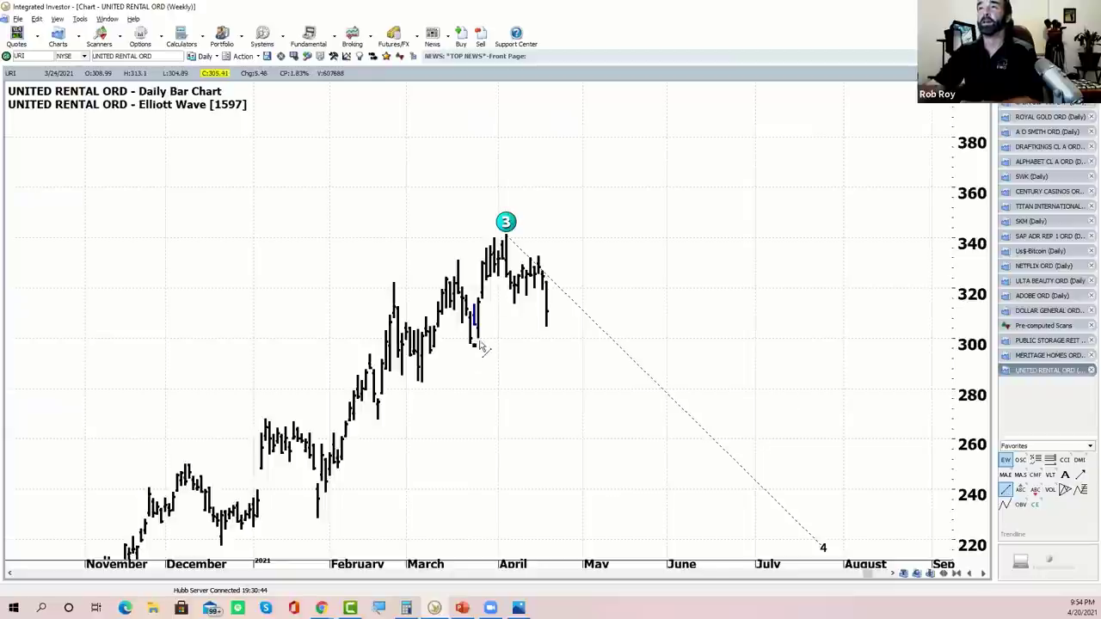
pyautogui.moveTo(473, 344)
pyautogui.mouseDown()
pyautogui.moveTo(557, 288)
pyautogui.moveTo(559, 271)
pyautogui.mouseUp()
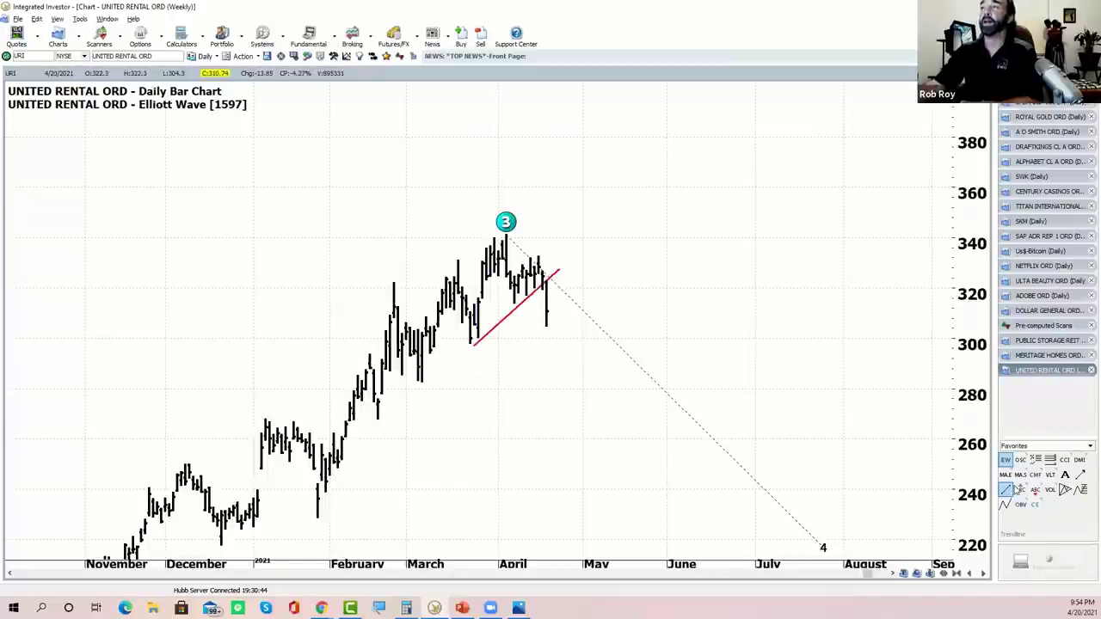
# Draw a falling trendline above United Rental's April highs, from the wave 3 peak near 340 to about 327.
pyautogui.moveTo(506, 235); pyautogui.dragTo(559, 271)
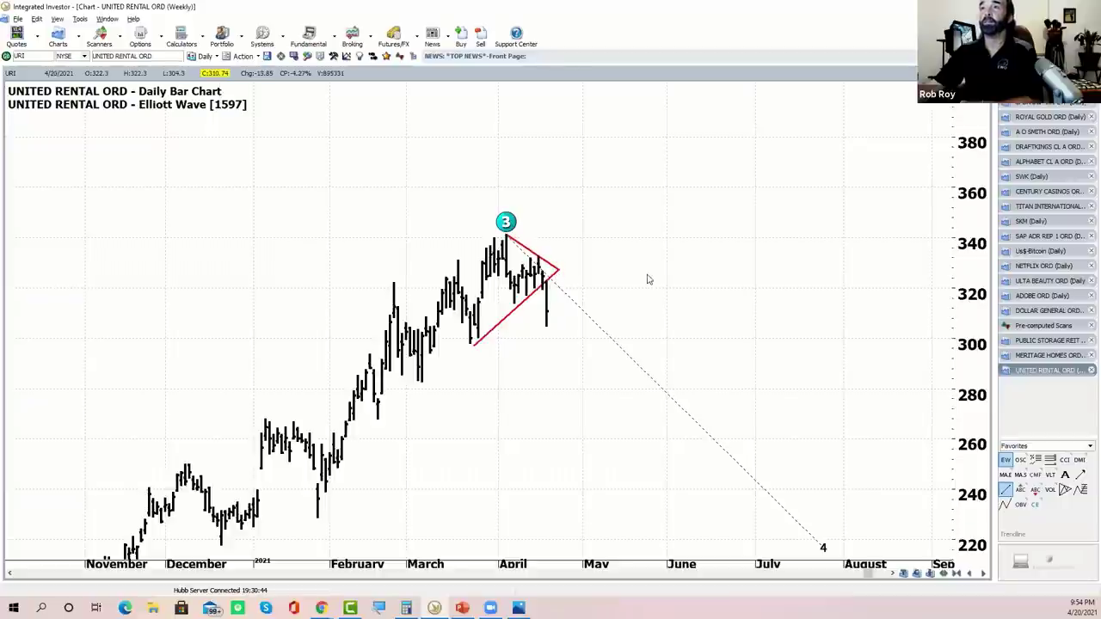
pyautogui.scroll(2, 993, 318)
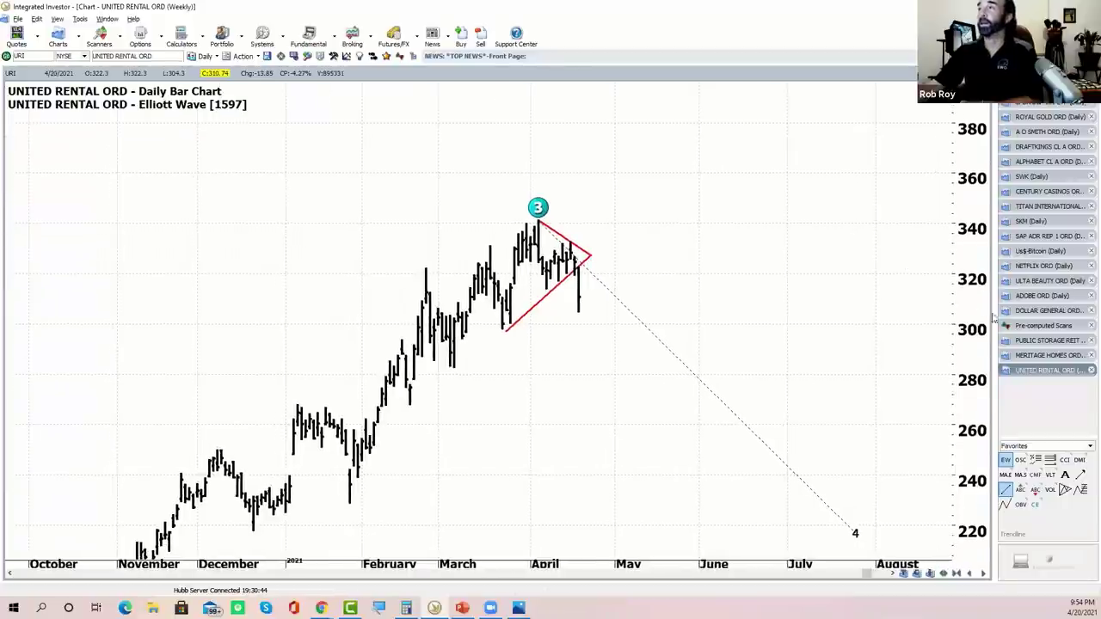
# Open the Taylor Morrison Home (TMHC) chart from the intersected scan results and stretch its price scale.
pyautogui.hotkey('ctrl', 'Tab')
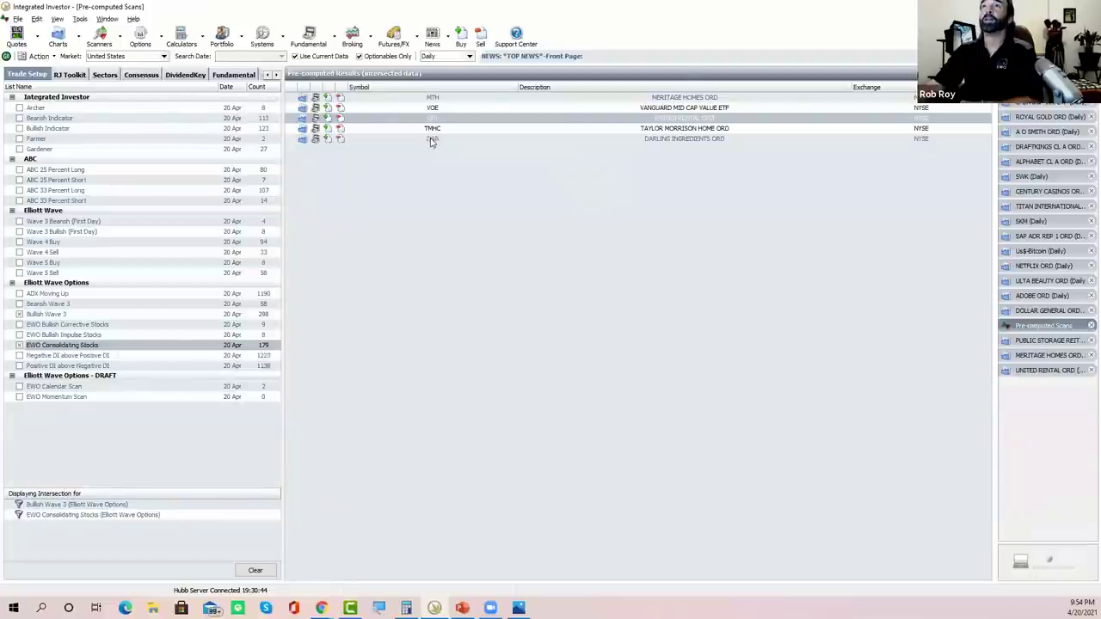
pyautogui.click(301, 128)
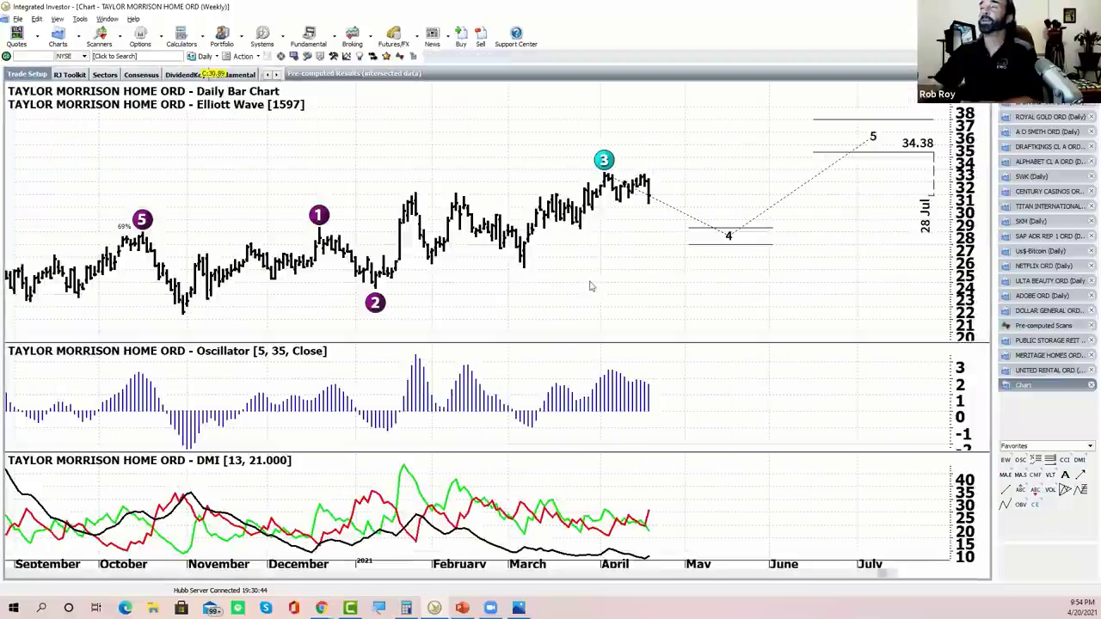
pyautogui.moveTo(585, 270); pyautogui.dragTo(474, 261)
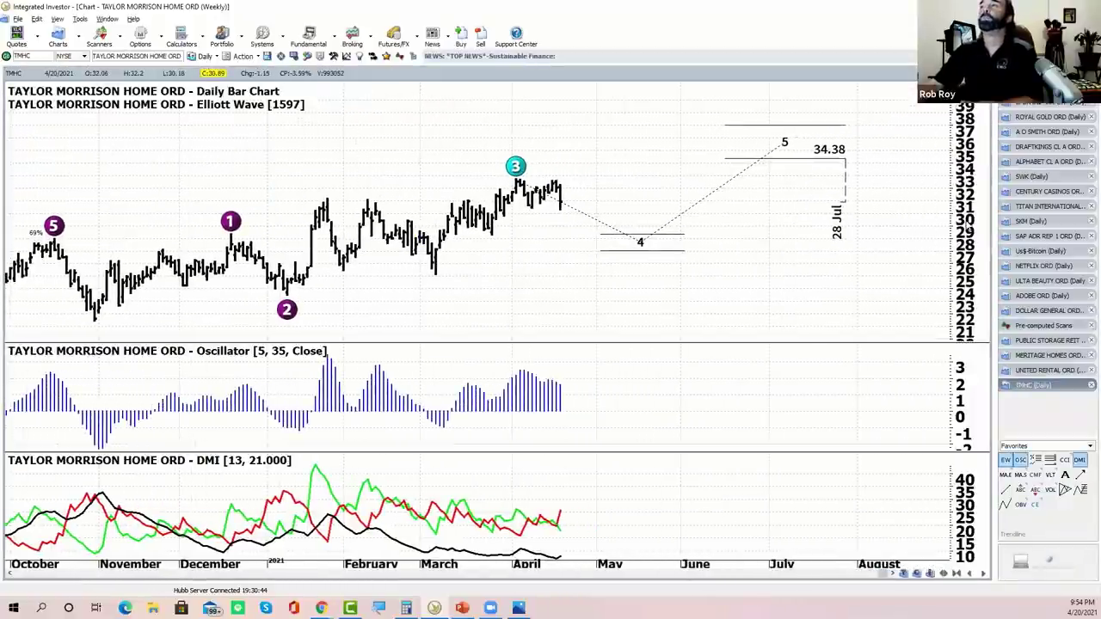
pyautogui.moveTo(968, 228); pyautogui.dragTo(967, 202)
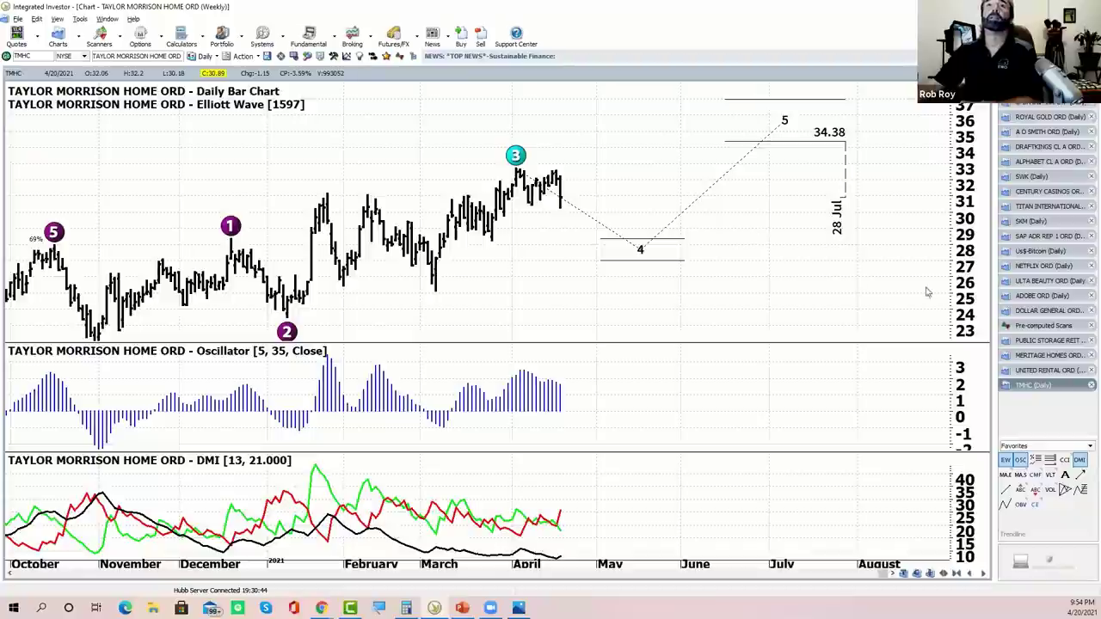
# Draw converging trendlines around Taylor Morrison's April consolidation, rising from about 28 and falling from about 33 to about 32, and remove the oscillator and DMI.
pyautogui.click(1006, 497)
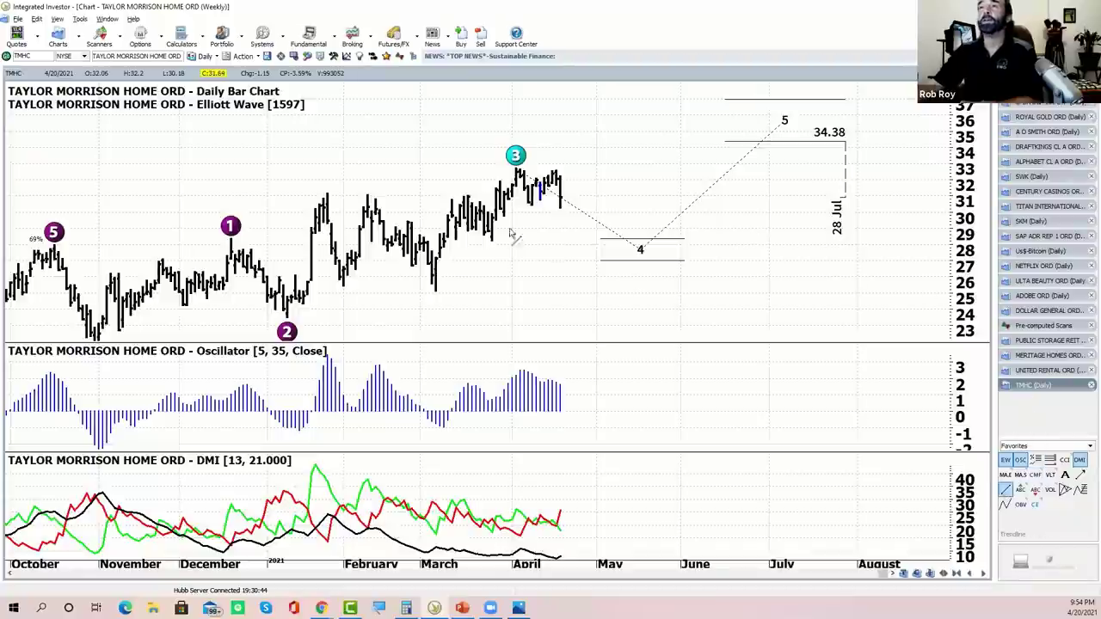
pyautogui.moveTo(484, 241); pyautogui.dragTo(563, 184)
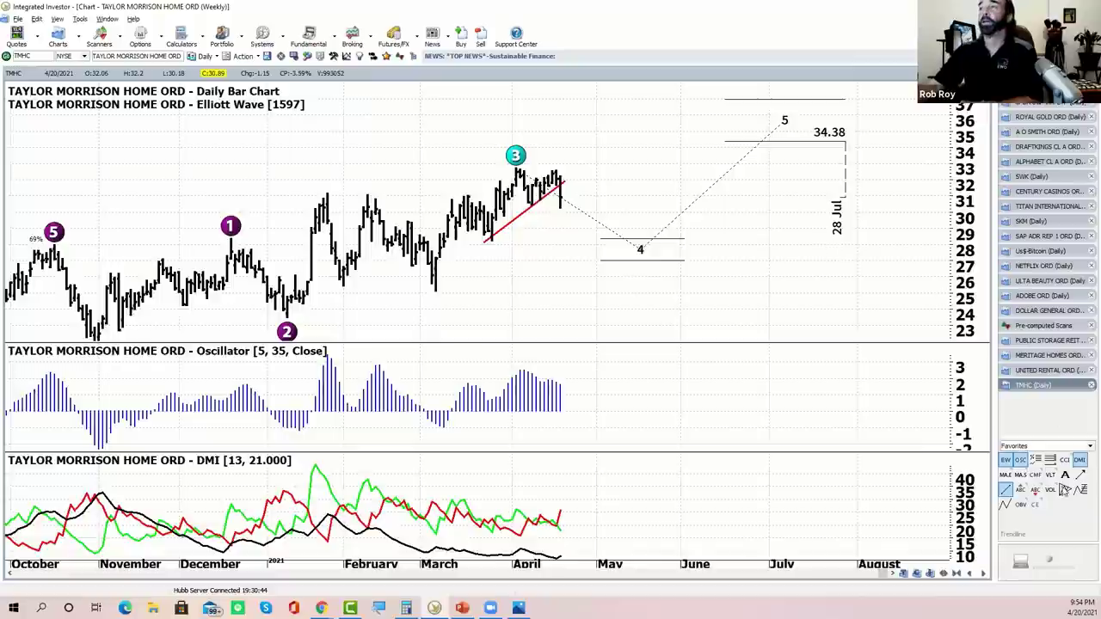
pyautogui.click(1006, 492)
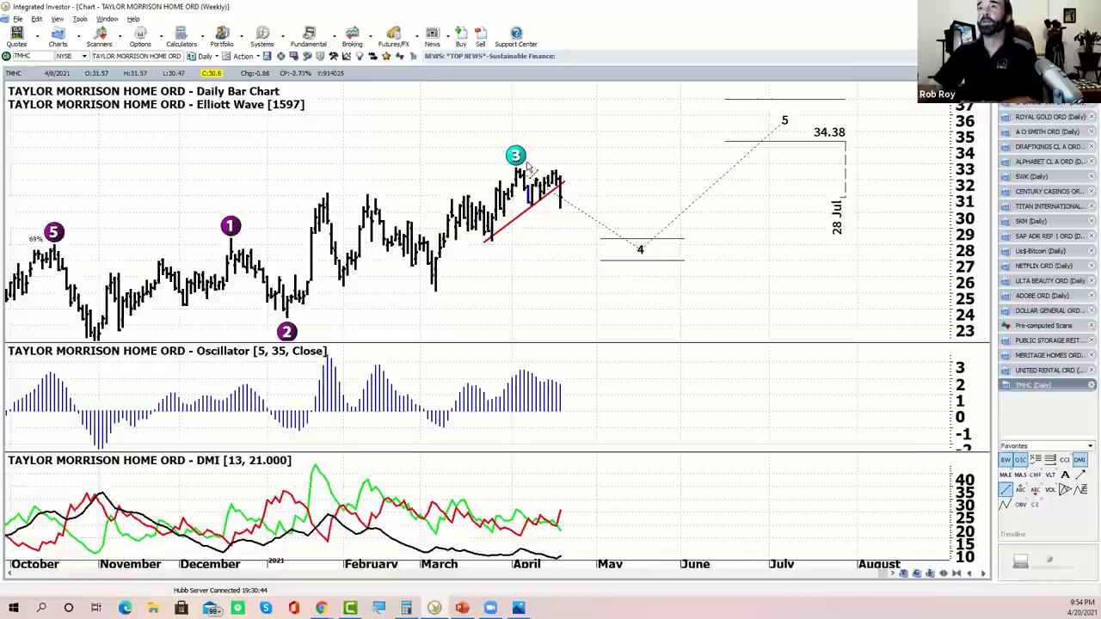
pyautogui.moveTo(523, 189)
pyautogui.mouseDown()
pyautogui.moveTo(526, 167)
pyautogui.moveTo(574, 186)
pyautogui.moveTo(567, 178)
pyautogui.moveTo(559, 196)
pyautogui.mouseUp()
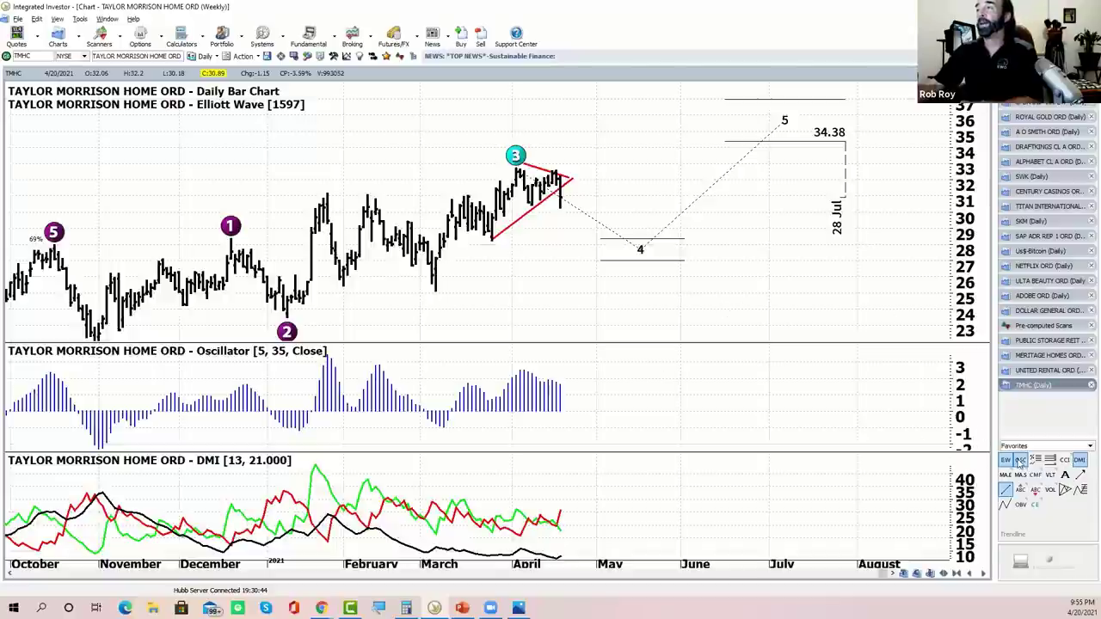
pyautogui.click(1080, 462)
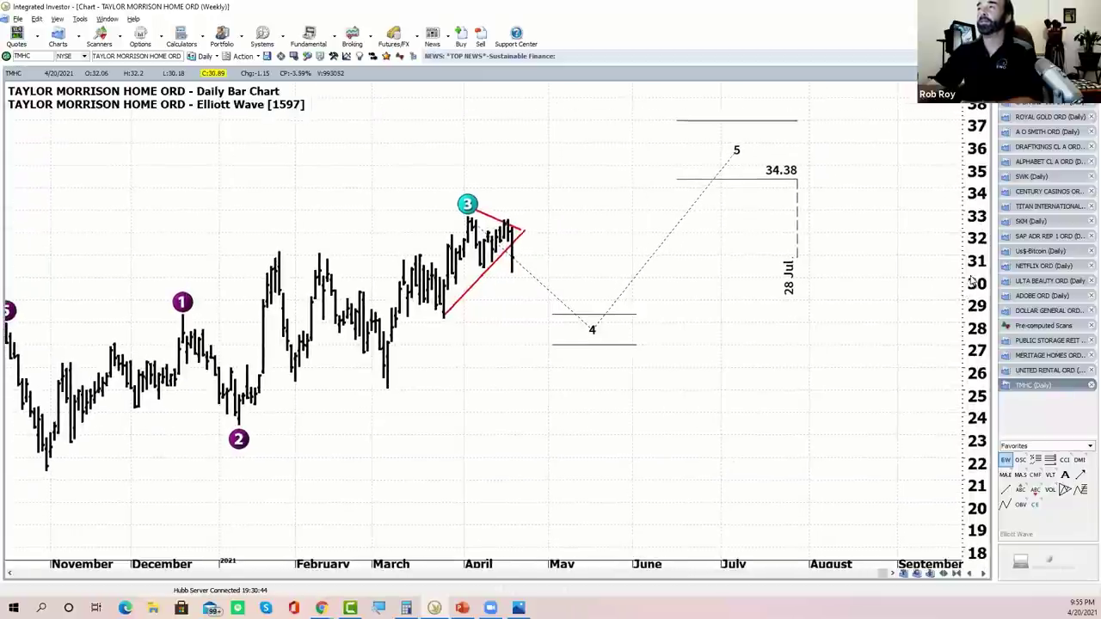
# Open the Darling Ingredients (DAR) chart from the scan results and remove its oscillator, keeping the DMI.
pyautogui.click(1028, 330)
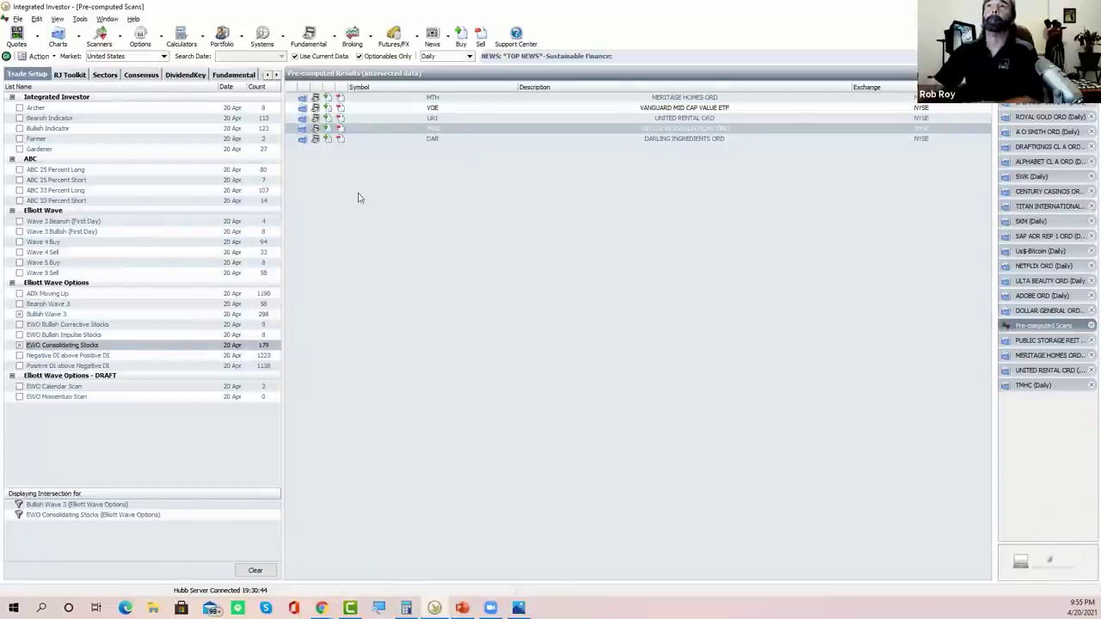
pyautogui.click(303, 139)
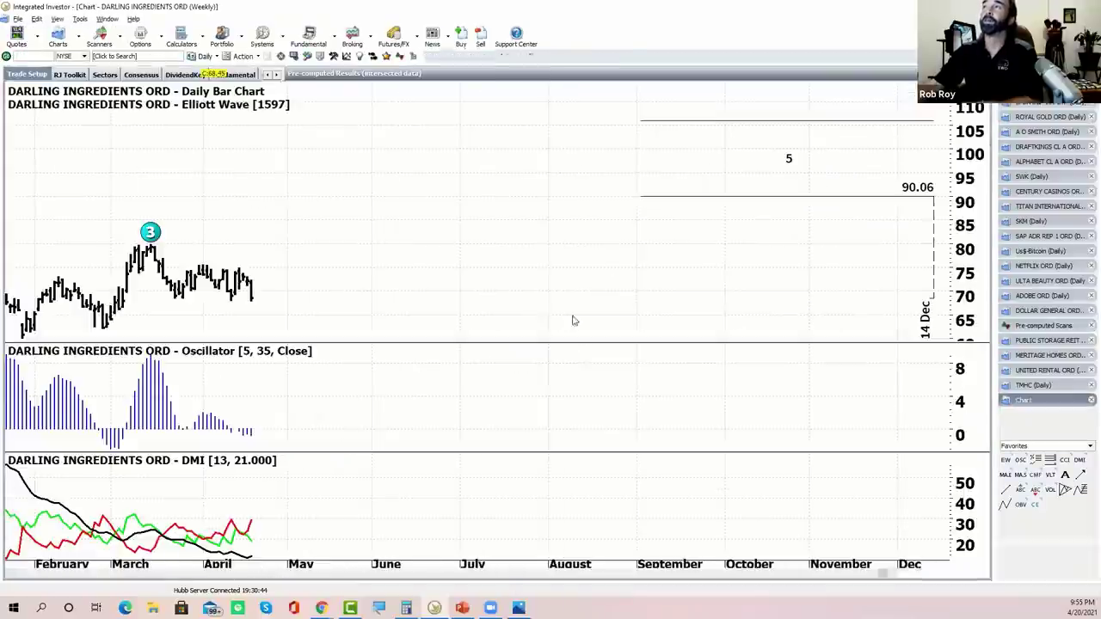
pyautogui.moveTo(462, 269); pyautogui.dragTo(717, 216)
pyautogui.moveTo(966, 254); pyautogui.dragTo(592, 461)
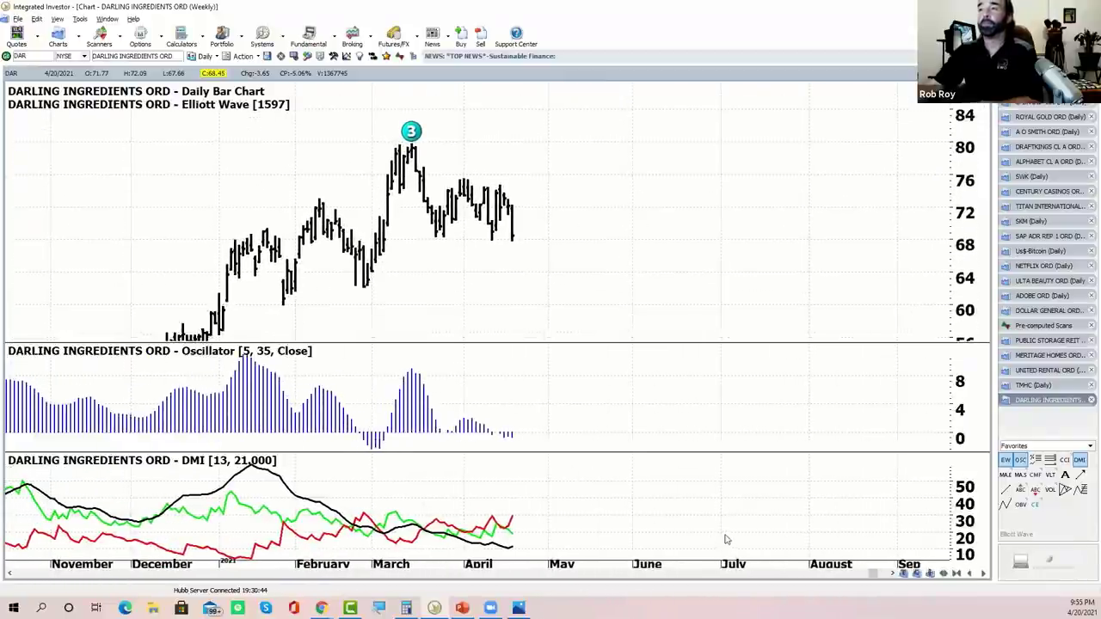
pyautogui.moveTo(724, 539); pyautogui.dragTo(852, 525)
pyautogui.moveTo(972, 533); pyautogui.dragTo(917, 508)
pyautogui.click(1022, 460)
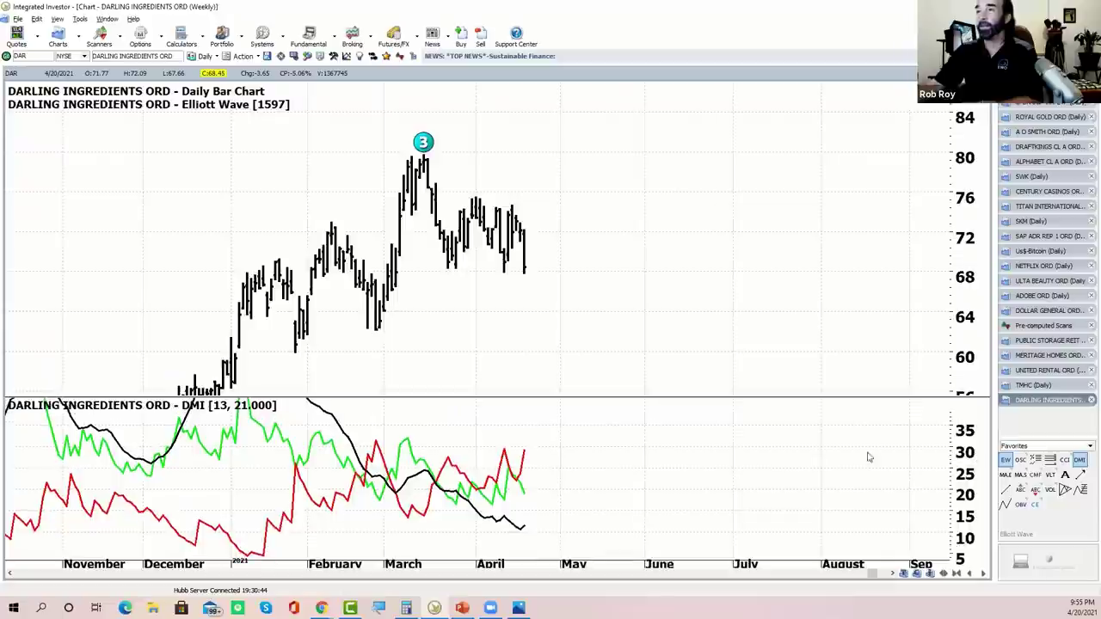
# Draw converging trendlines around Darling Ingredients' March and April consolidation, rising from about 62 and falling from about 80 to meet near 72.
pyautogui.scroll(3, 762, 450)
pyautogui.scroll(-3, 757, 449)
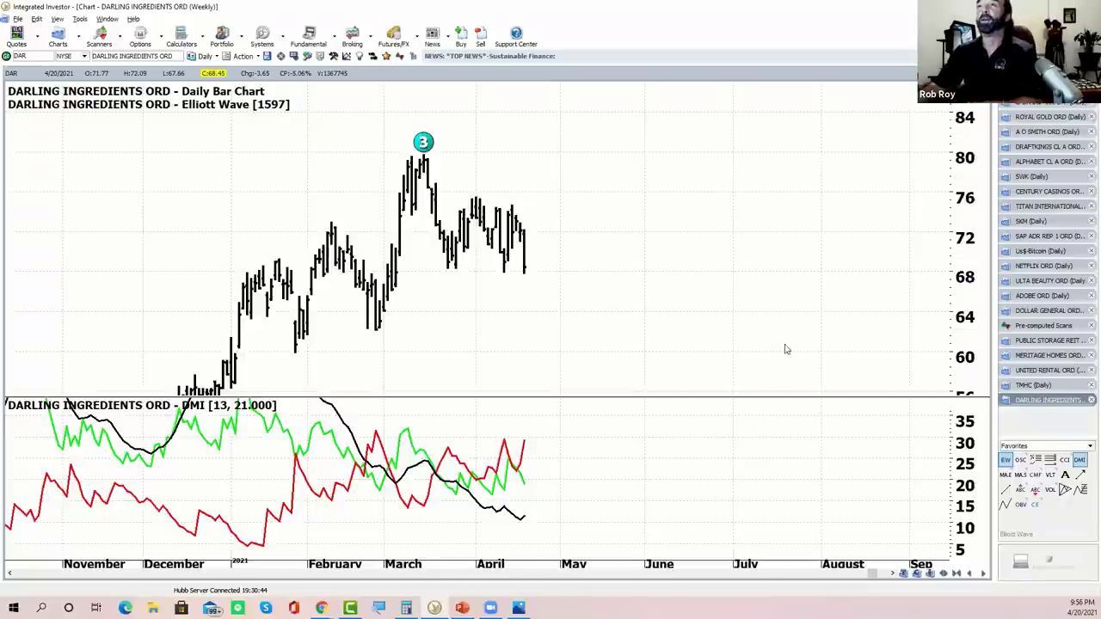
pyautogui.scroll(-1, 753, 304)
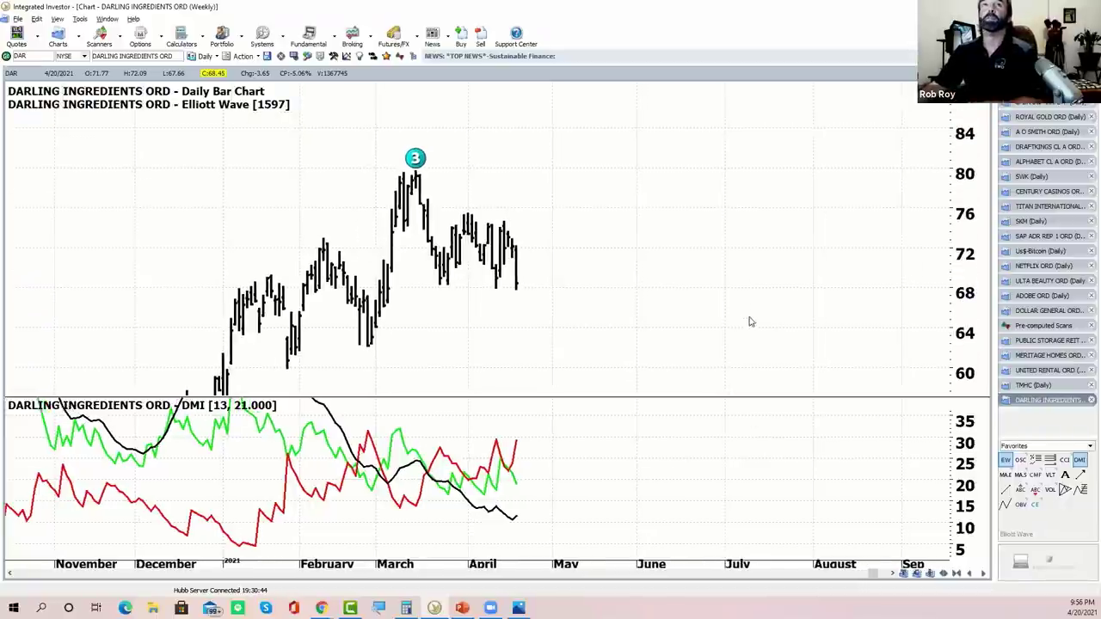
pyautogui.click(1005, 490)
pyautogui.moveTo(360, 346); pyautogui.dragTo(533, 250)
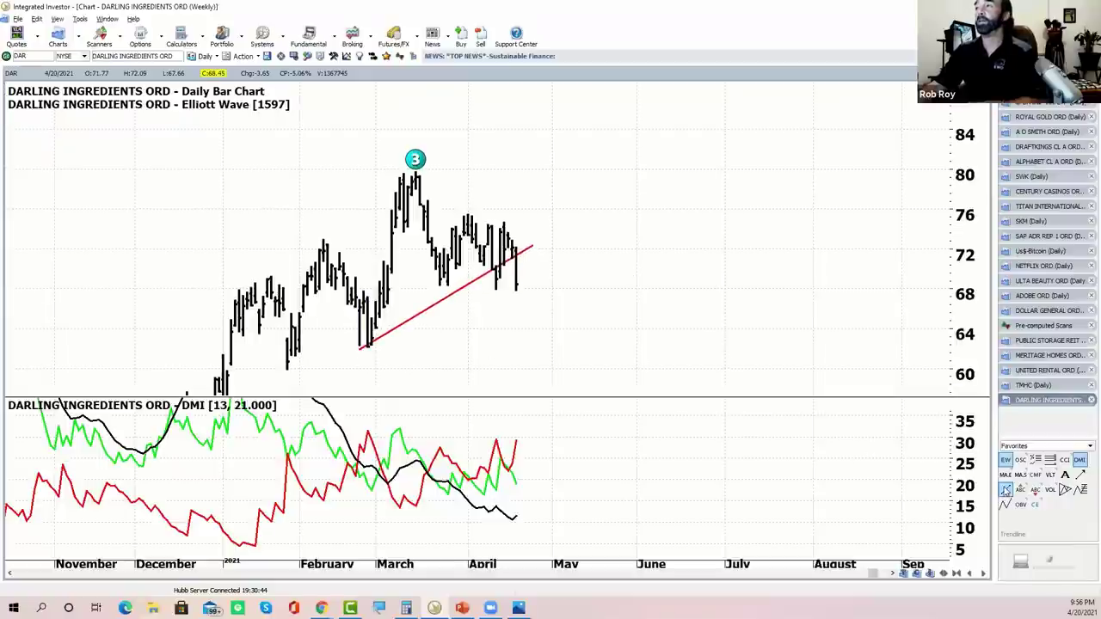
pyautogui.moveTo(419, 172); pyautogui.dragTo(532, 247)
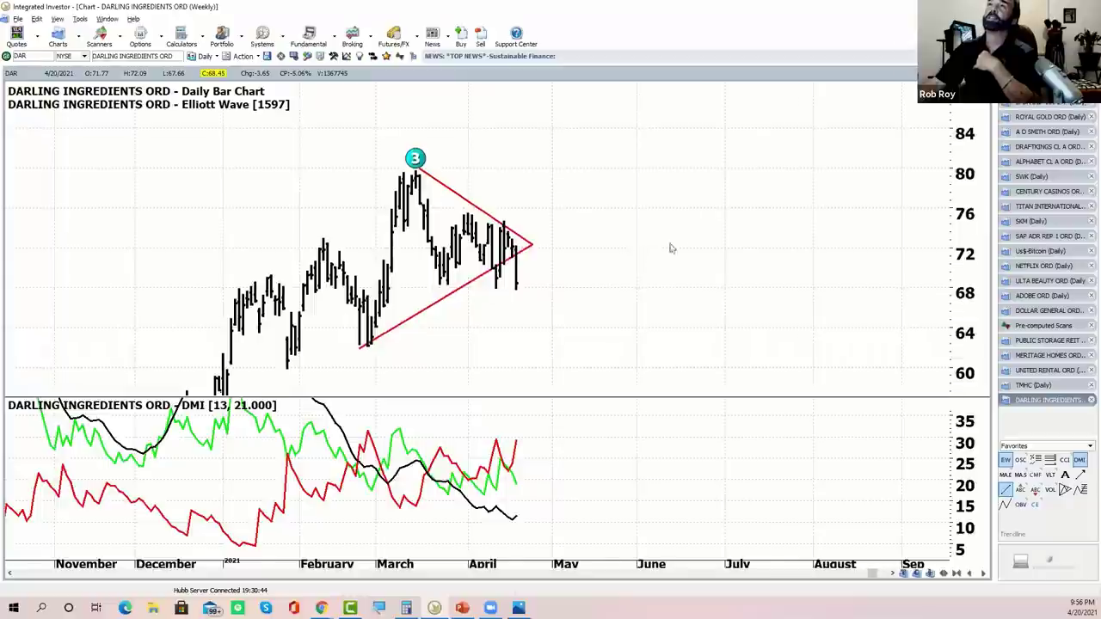
pyautogui.scroll(2, 679, 239)
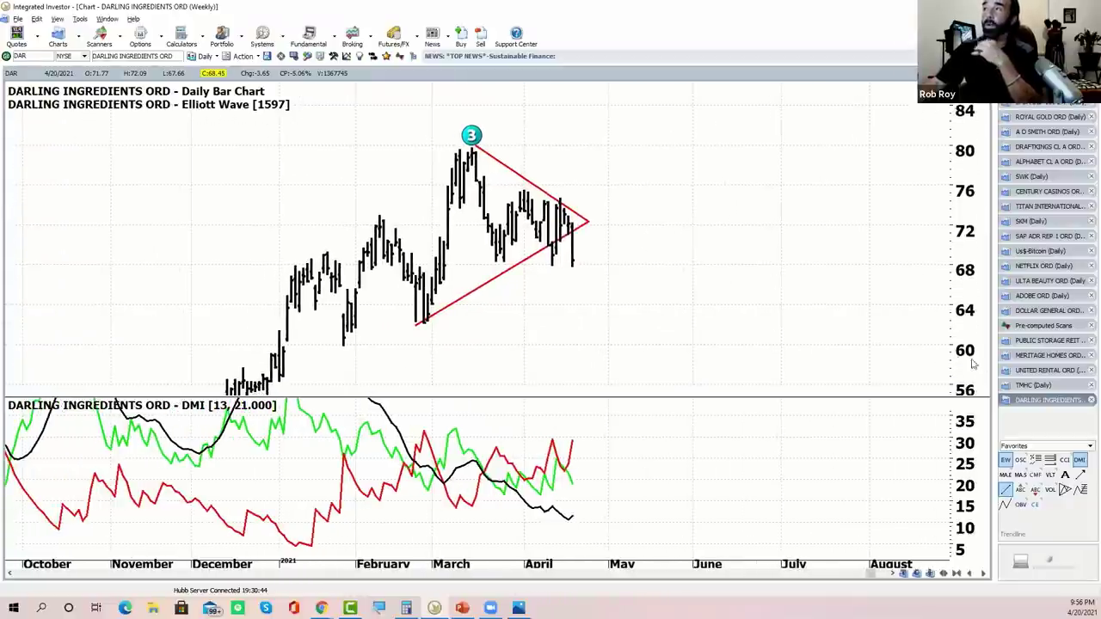
# Return to the Meritage Homes chart, add the DMI back and review its earlier consolidations since autumn.
pyautogui.click(1035, 357)
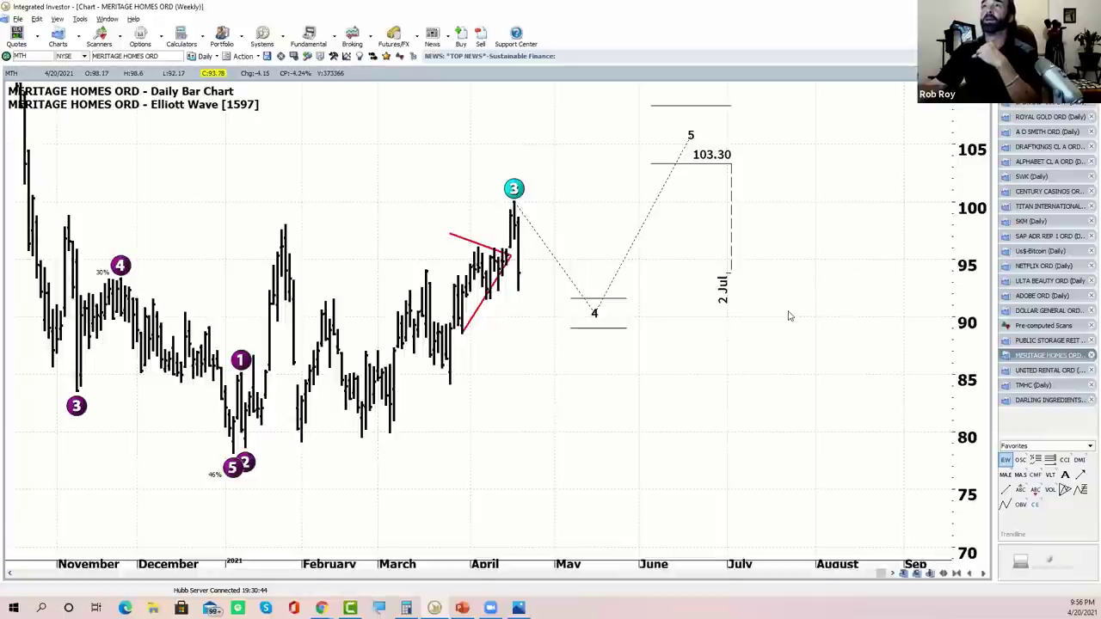
pyautogui.moveTo(733, 384); pyautogui.dragTo(783, 376)
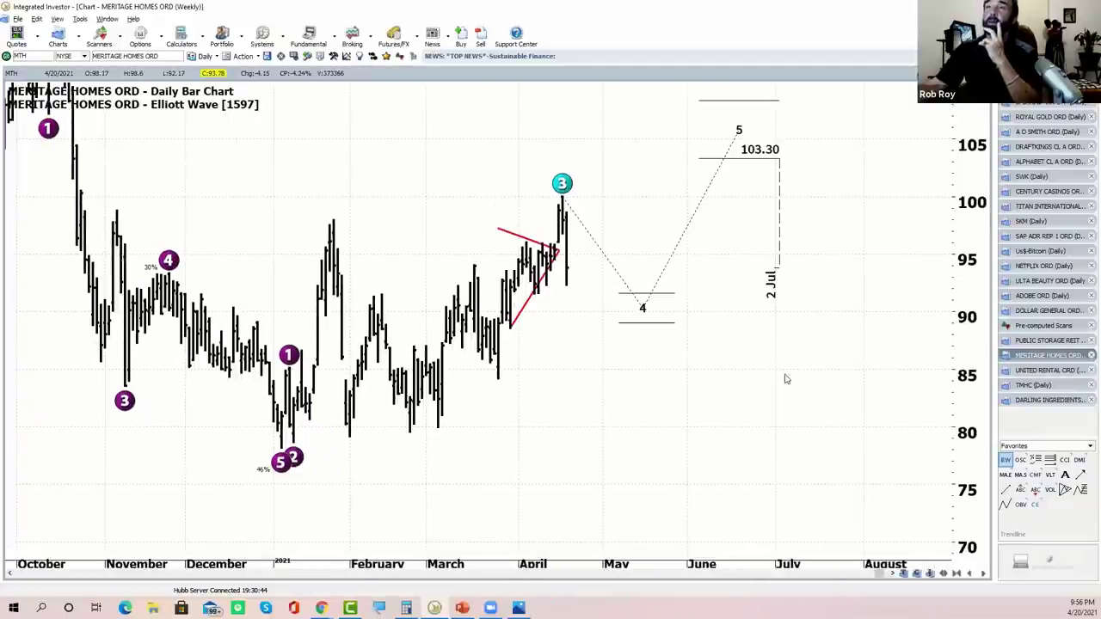
pyautogui.click(1078, 459)
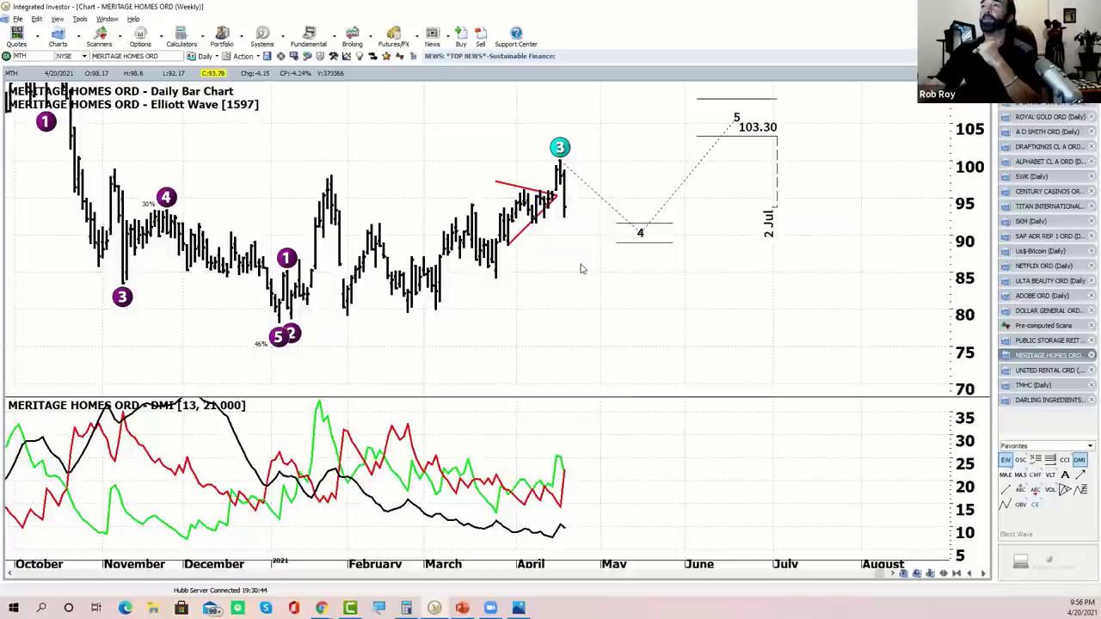
pyautogui.moveTo(581, 268); pyautogui.dragTo(562, 314)
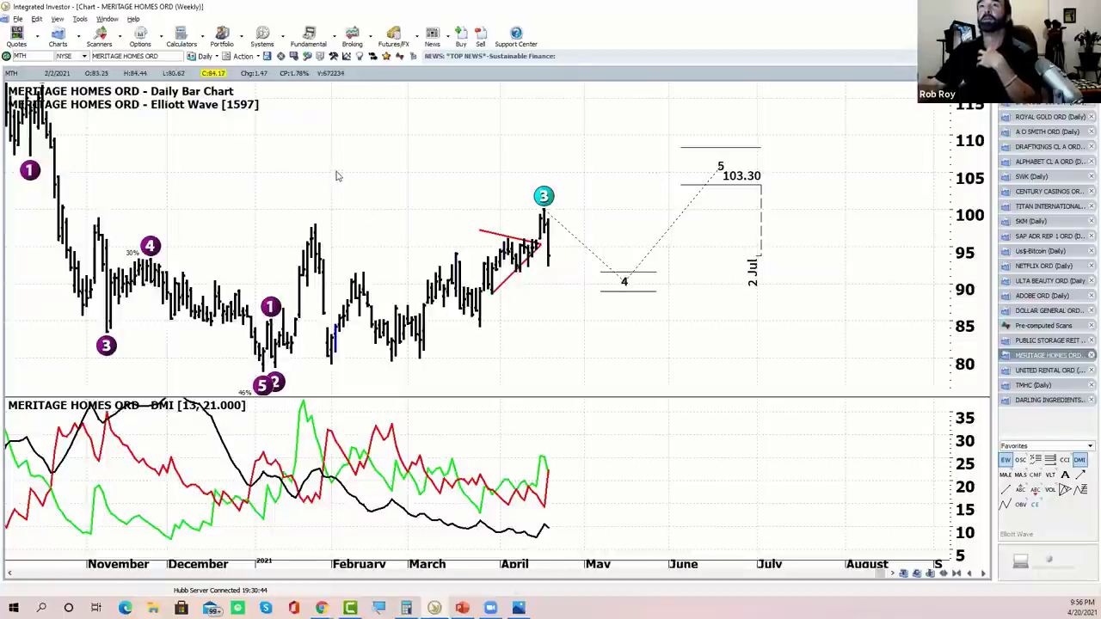
pyautogui.moveTo(475, 179); pyautogui.dragTo(583, 185)
pyautogui.scroll(5, 583, 185)
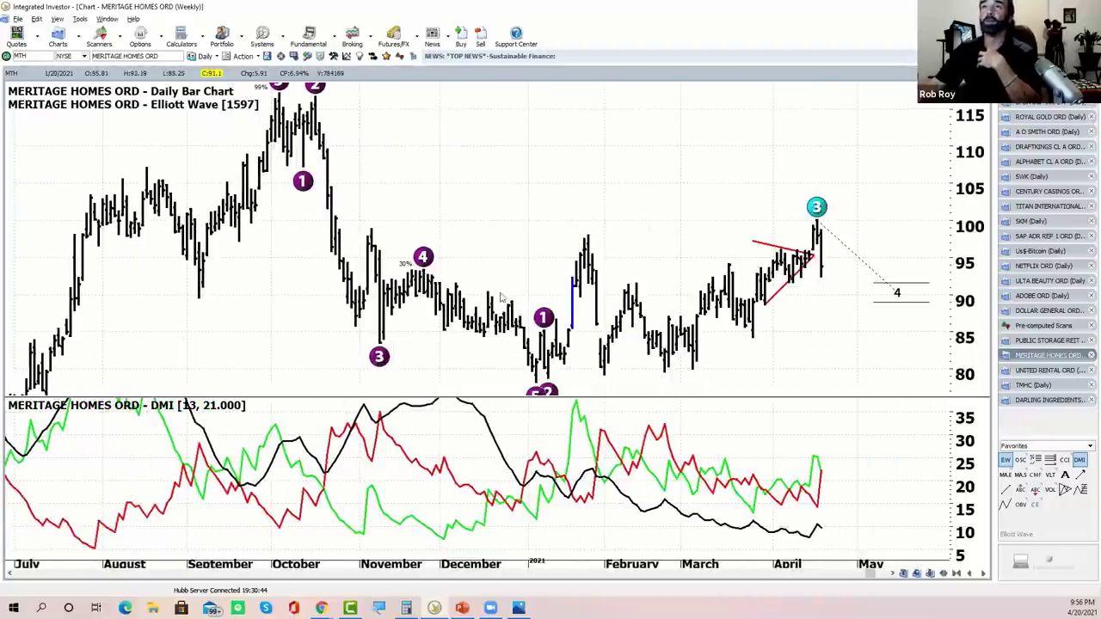
pyautogui.scroll(-5, 690, 307)
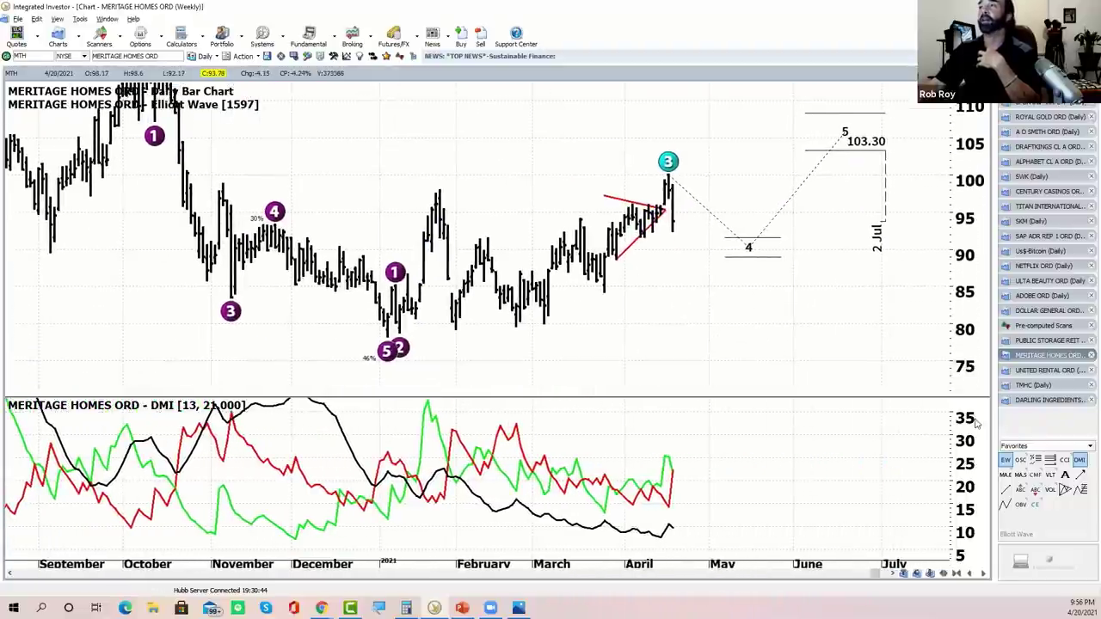
# Draw two nearly horizontal trendlines on Meritage Homes' February and March range, along the lows at about 80 and the highs at about 91.
pyautogui.click(1003, 490)
pyautogui.moveTo(447, 322); pyautogui.dragTo(695, 323)
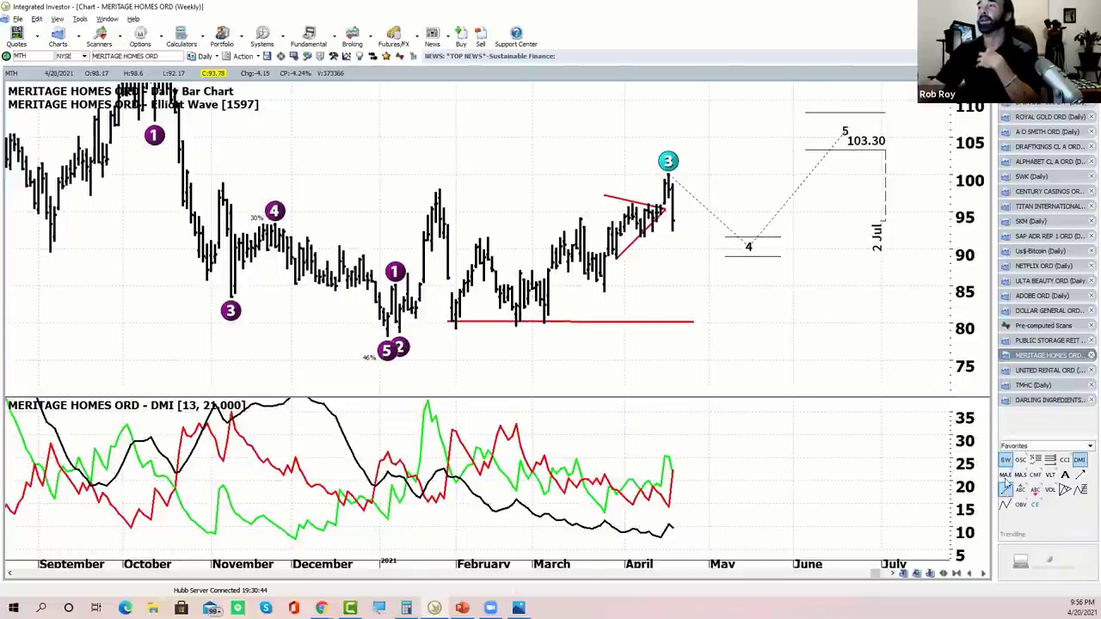
pyautogui.click(1005, 489)
pyautogui.moveTo(456, 236); pyautogui.dragTo(617, 244)
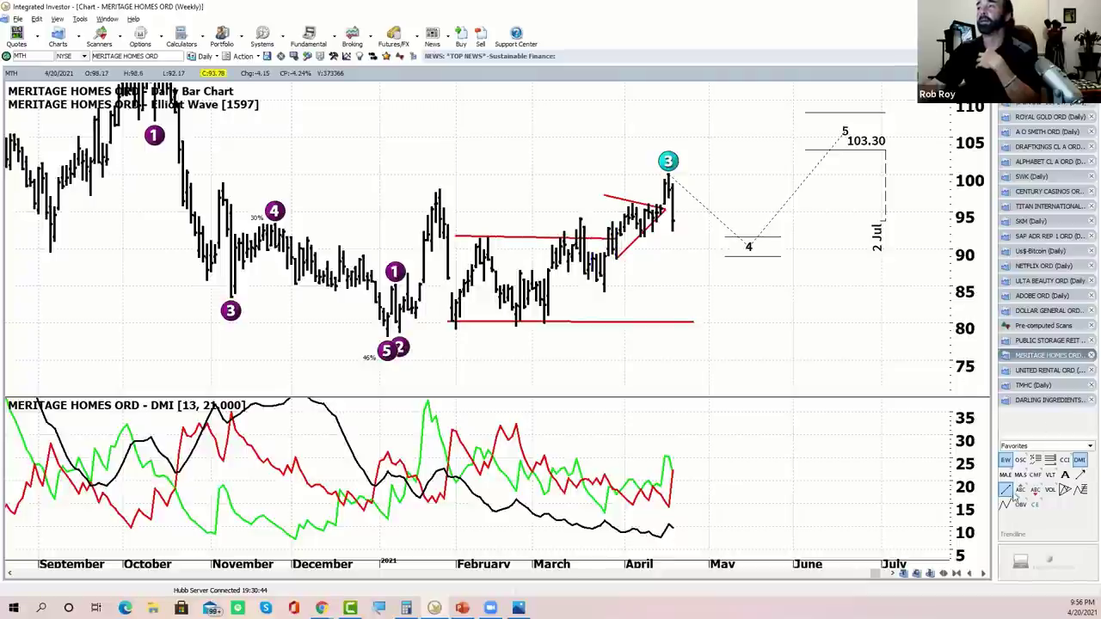
# Draw two falling, roughly parallel trendlines above and below Meritage Homes' sideways-to-lower price bars from mid-November through December.
pyautogui.click(1008, 492)
pyautogui.moveTo(246, 208); pyautogui.dragTo(370, 250)
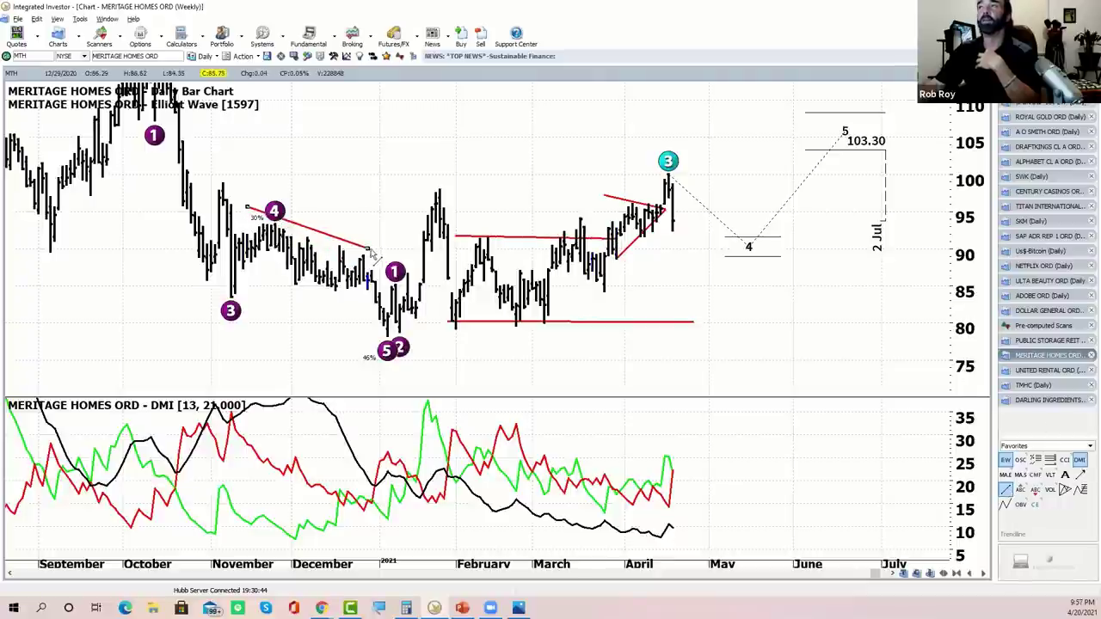
pyautogui.click(1007, 492)
pyautogui.moveTo(248, 267); pyautogui.dragTo(367, 301)
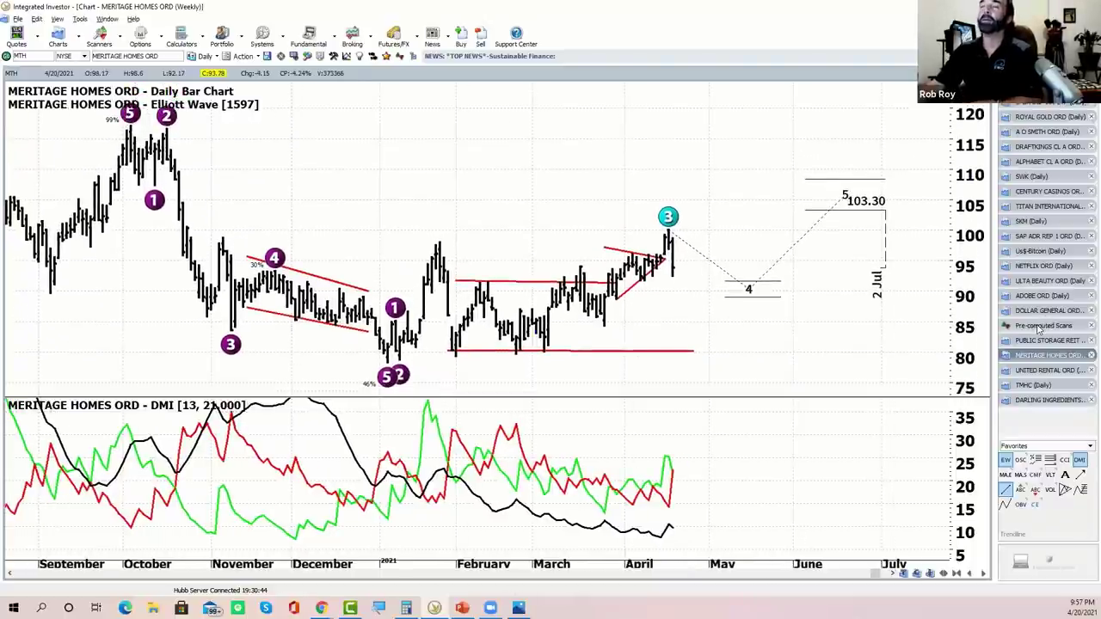
# Remove Bullish Wave 3 from the scan intersection, keeping EWO Consolidating Stocks, and open the Discover Financial Services (DFS) chart from its results.
pyautogui.click(1037, 327)
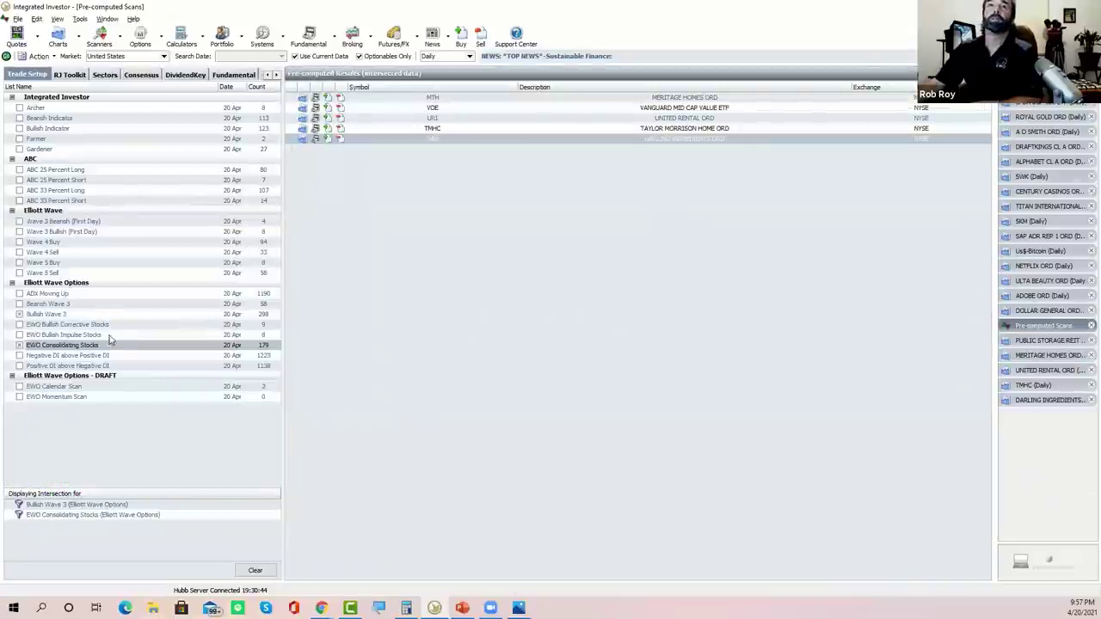
pyautogui.click(19, 314)
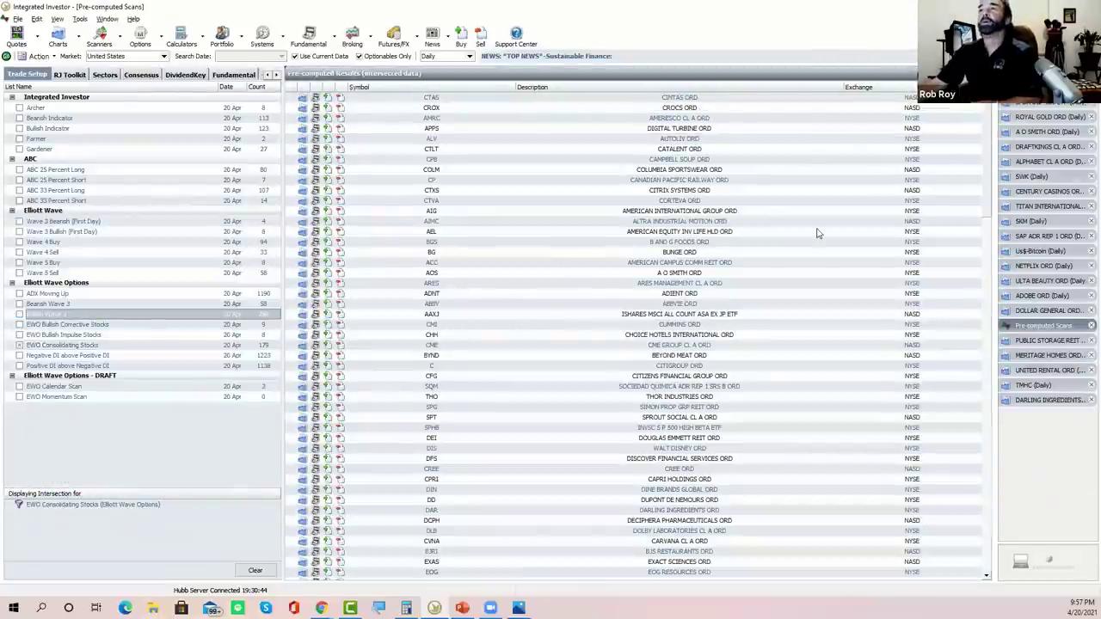
pyautogui.scroll(-2, 987, 152)
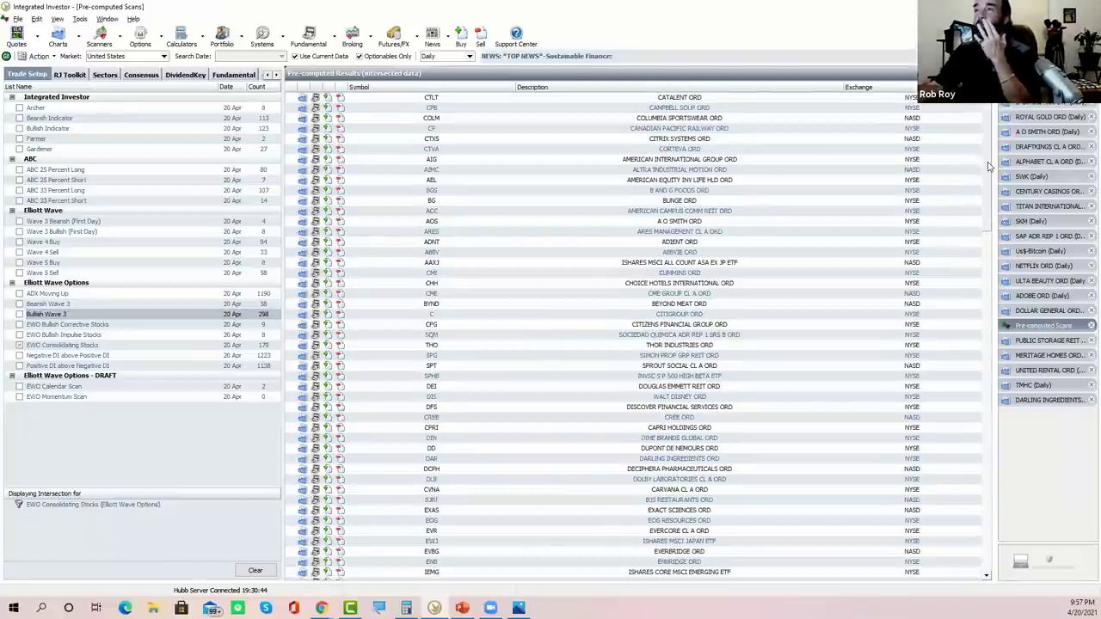
pyautogui.scroll(-1, 987, 166)
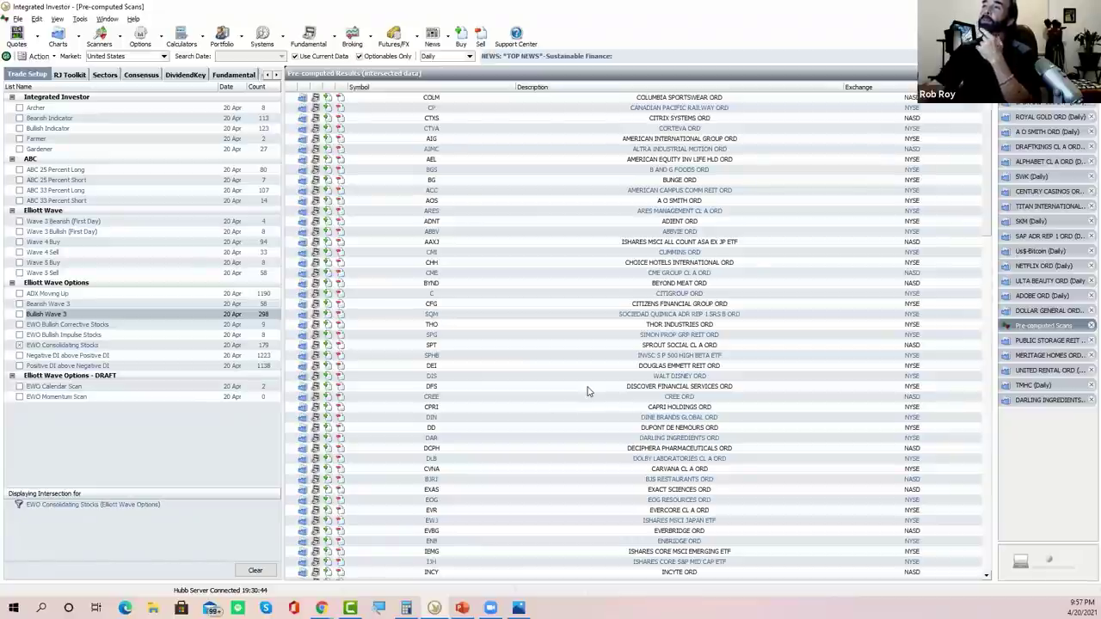
pyautogui.click(302, 386)
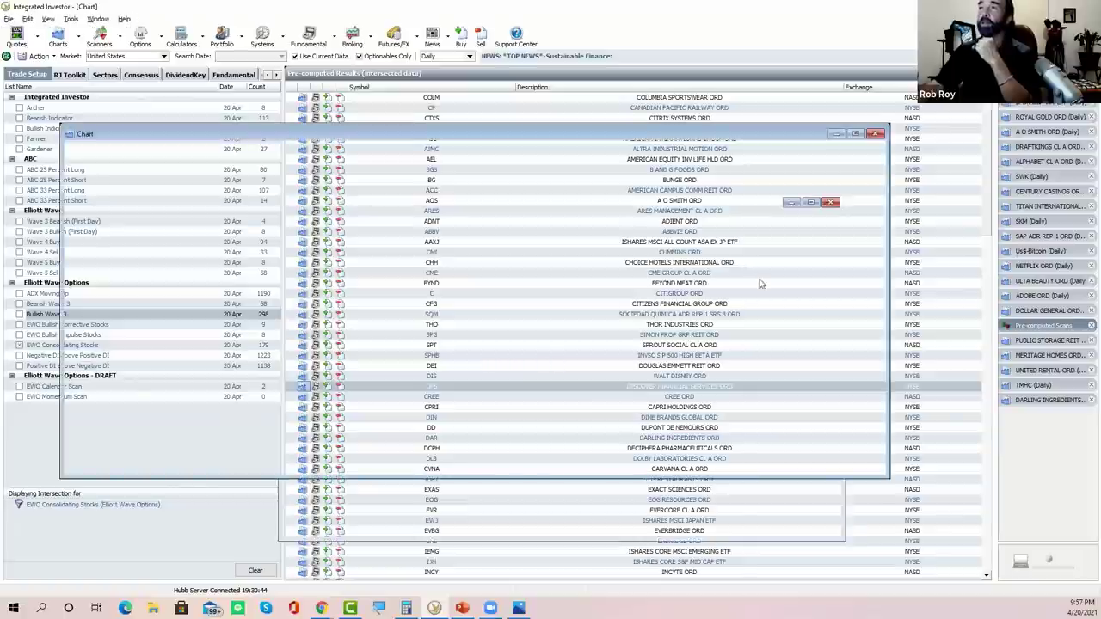
# Draw two converging trendlines on Discover Financial Services, falling along the March and April highs from about 105 and rising from the late-March low near 90.
pyautogui.scroll(-5, 493, 363)
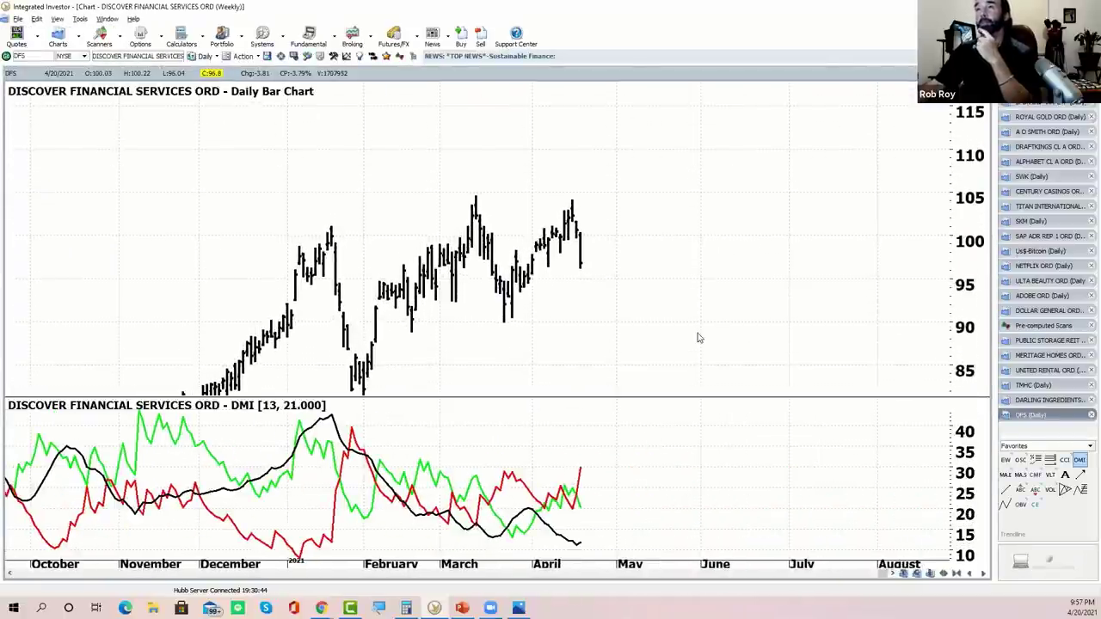
pyautogui.scroll(1, 806, 325)
pyautogui.scroll(1, 806, 325)
pyautogui.click(1005, 488)
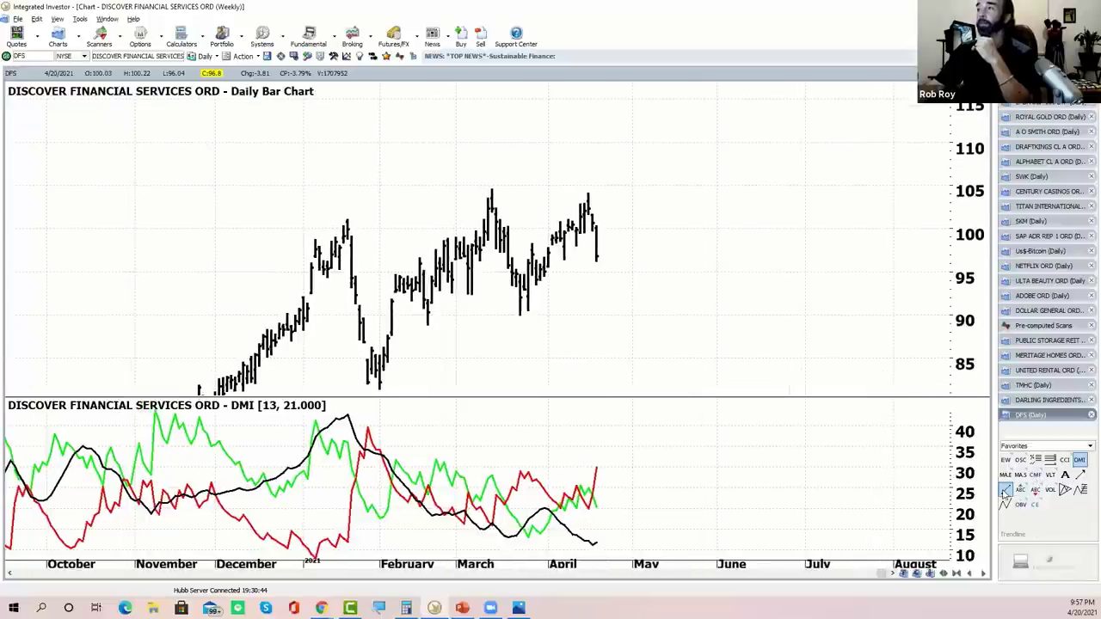
pyautogui.moveTo(456, 182); pyautogui.dragTo(600, 209)
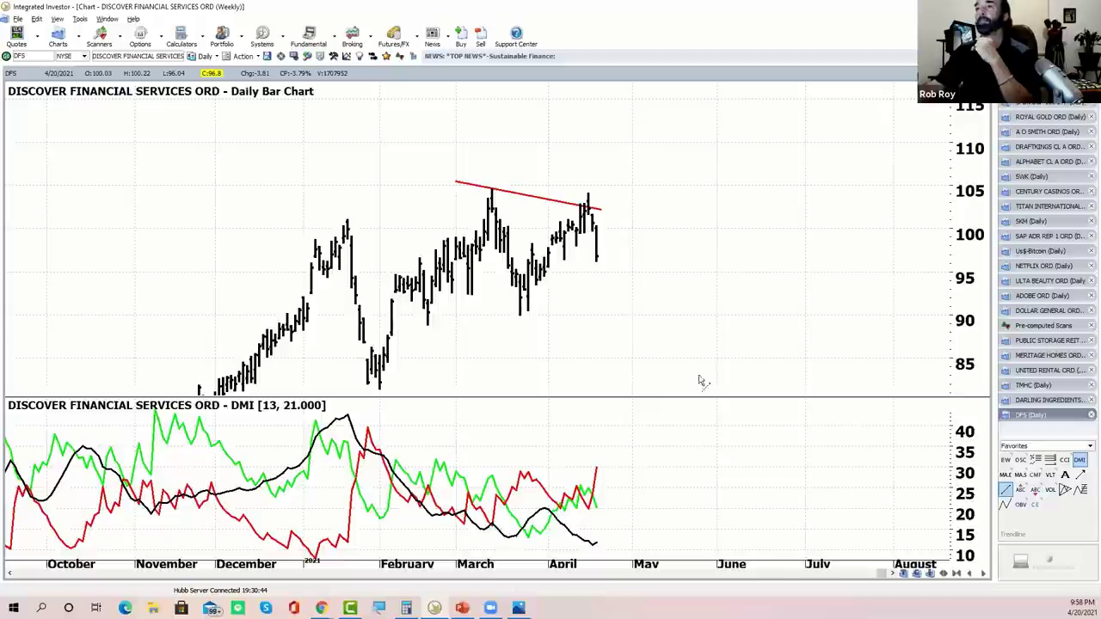
pyautogui.moveTo(517, 325); pyautogui.dragTo(604, 215)
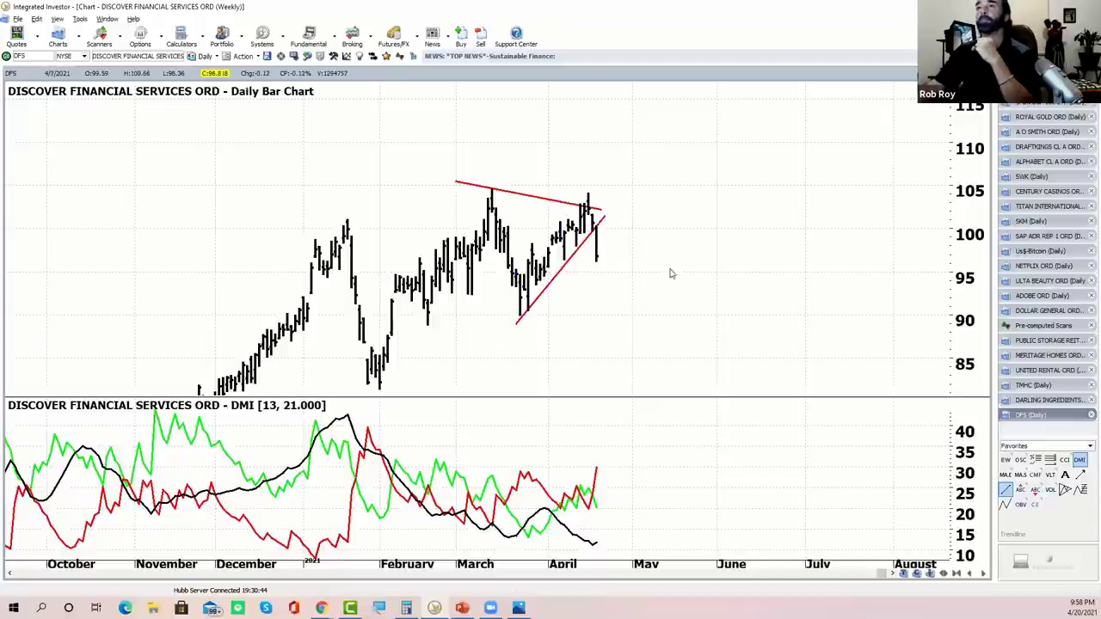
pyautogui.moveTo(694, 287); pyautogui.dragTo(719, 263)
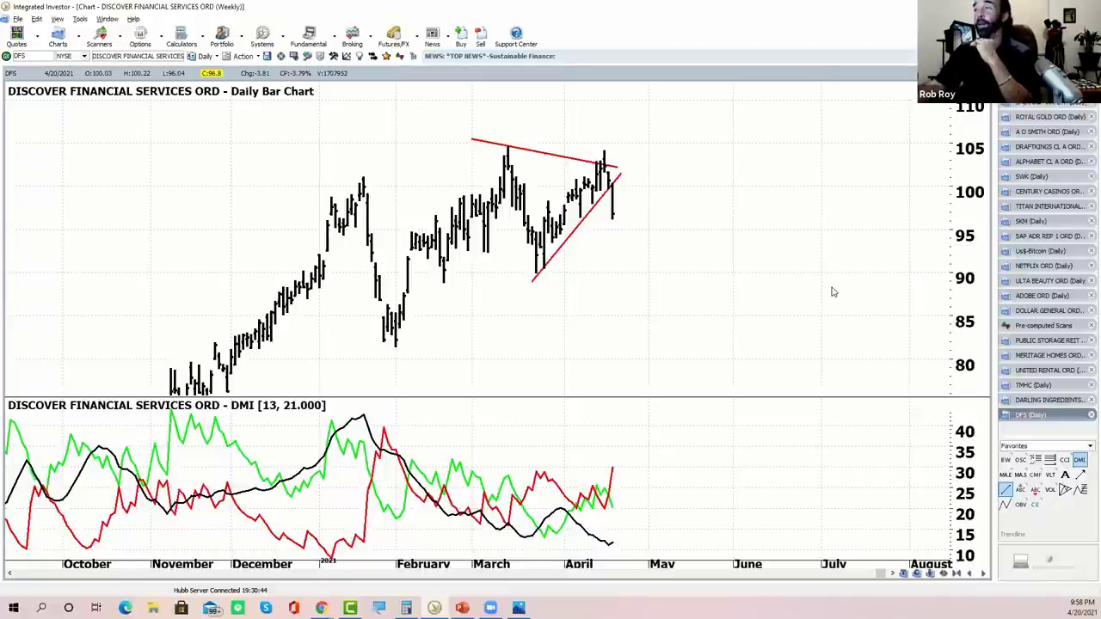
# Return to the EWO Consolidating Stocks scan results and open the Cree (CREE) daily chart.
pyautogui.click(1025, 327)
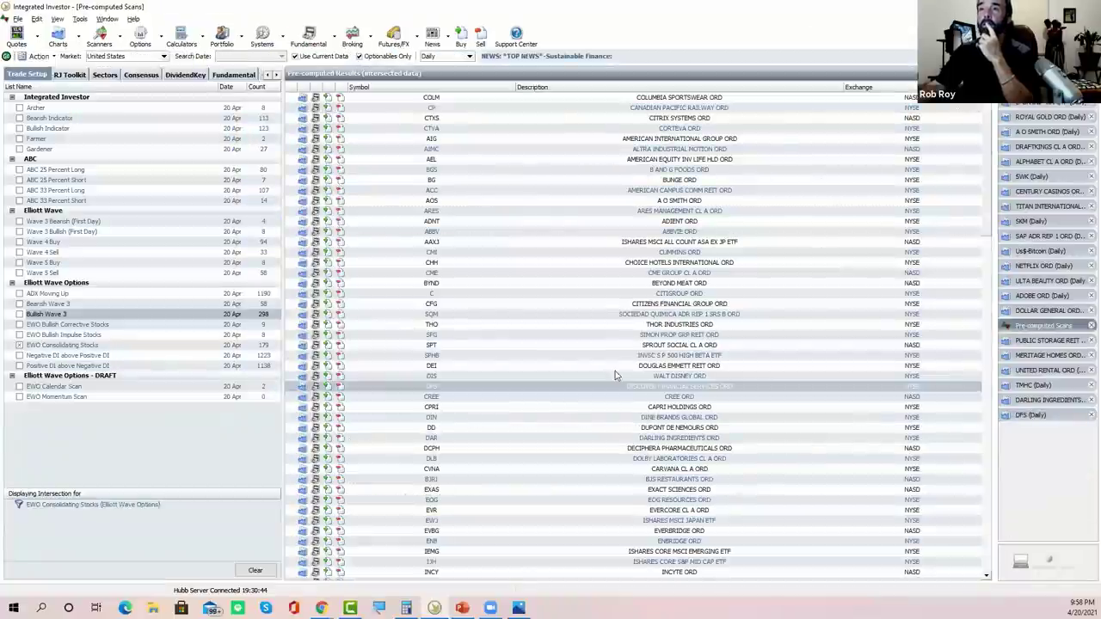
pyautogui.click(302, 397)
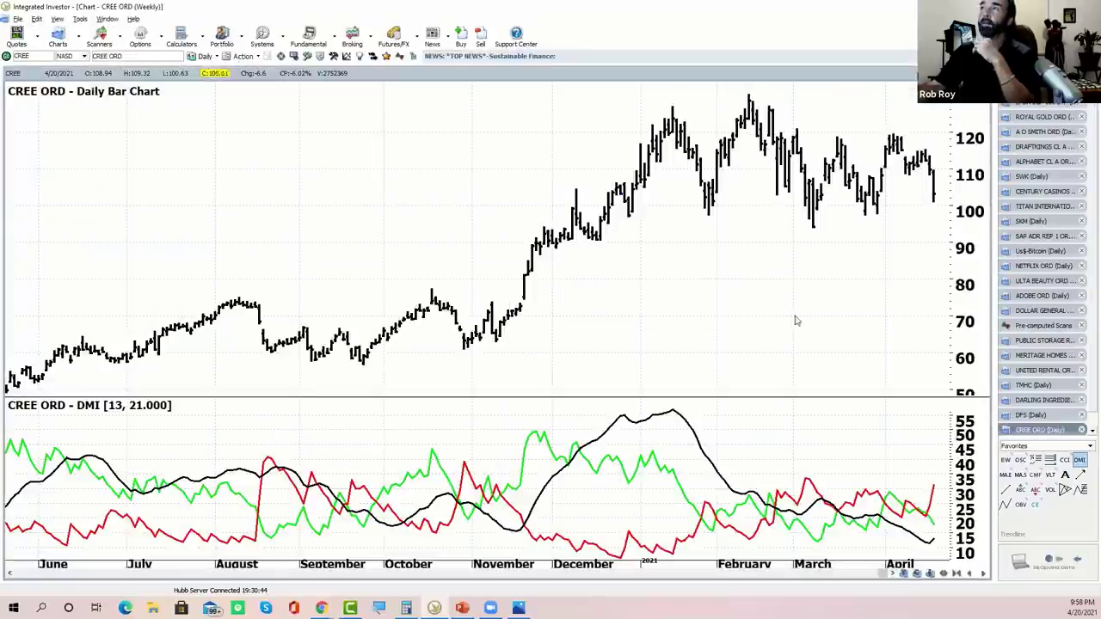
pyautogui.scroll(-2, 632, 353)
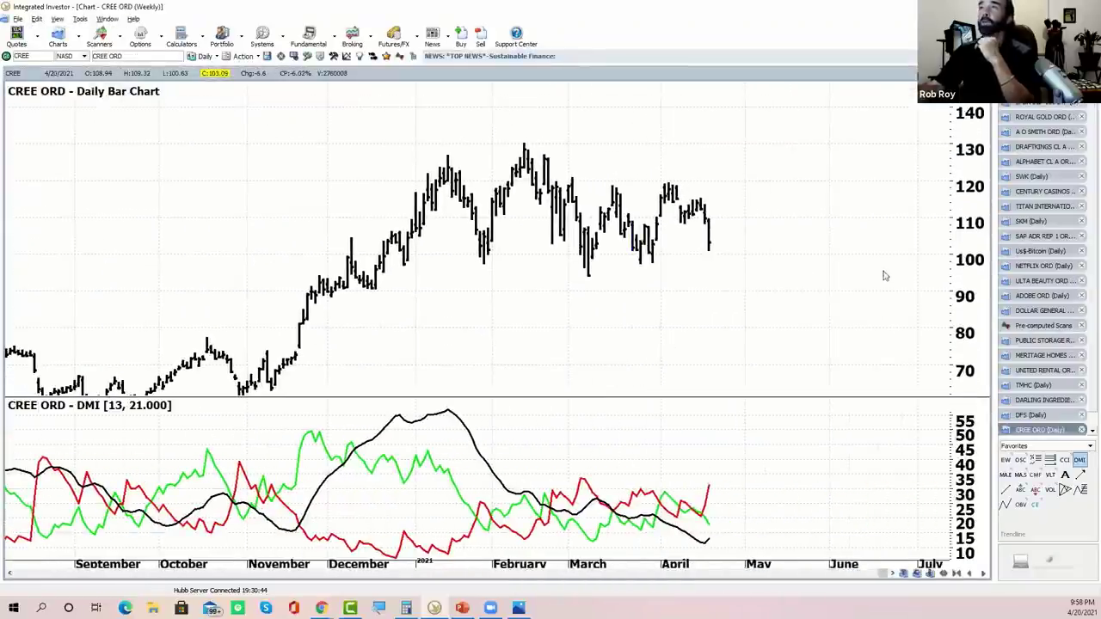
pyautogui.moveTo(963, 311); pyautogui.dragTo(969, 289)
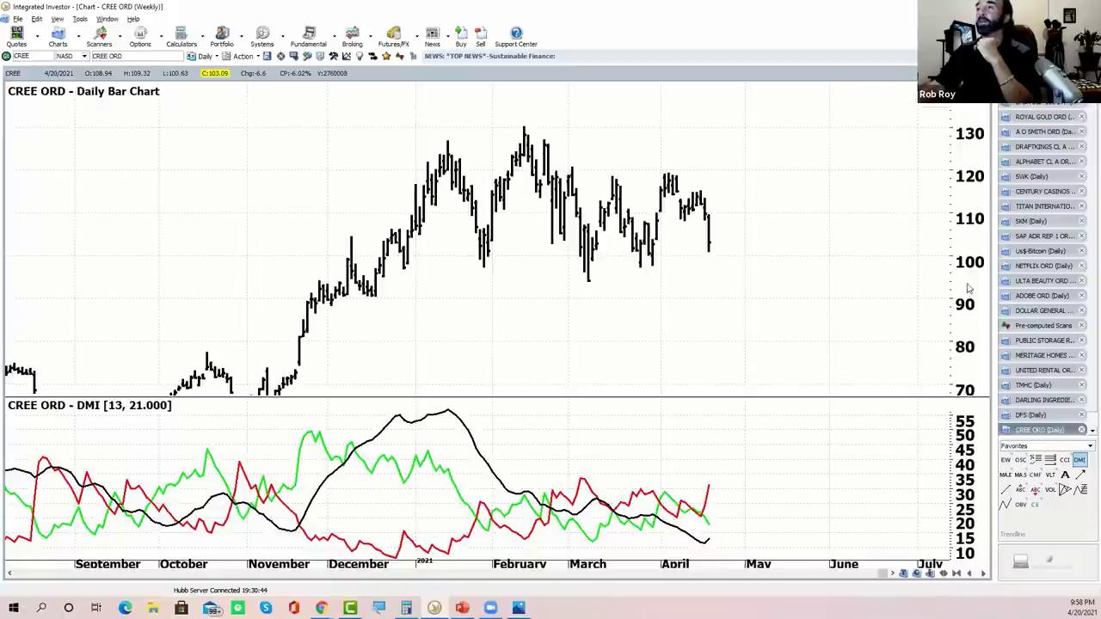
# Draw two converging trendlines on Cree, one rising under the March lows and one falling over the February-to-April highs, meeting at about 113.
pyautogui.click(1006, 489)
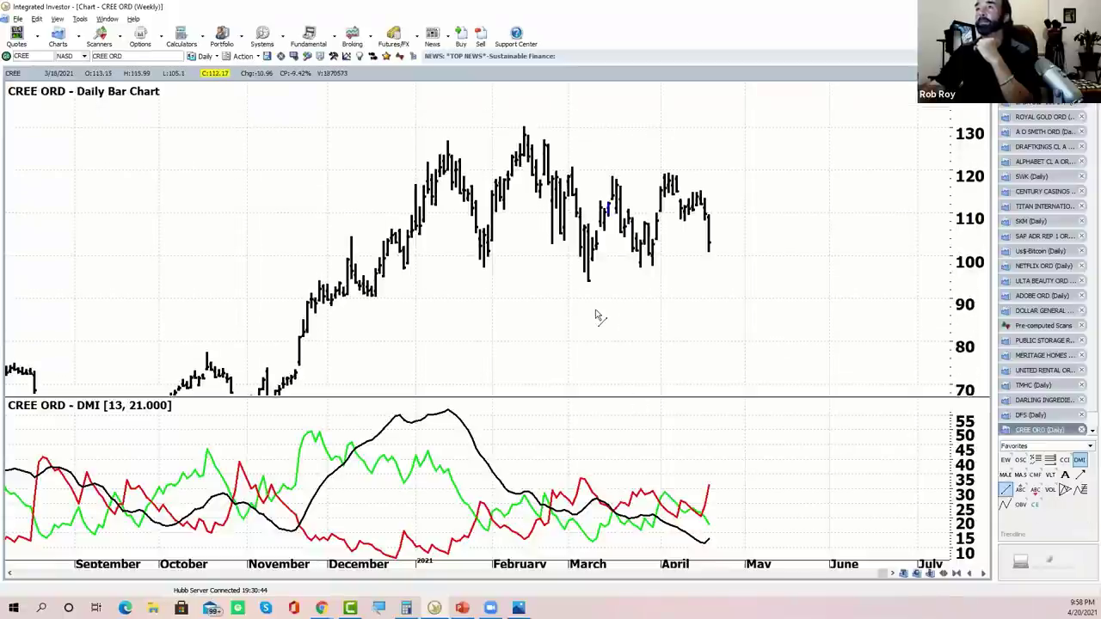
pyautogui.moveTo(580, 307)
pyautogui.mouseDown()
pyautogui.moveTo(687, 262)
pyautogui.moveTo(725, 204)
pyautogui.mouseUp()
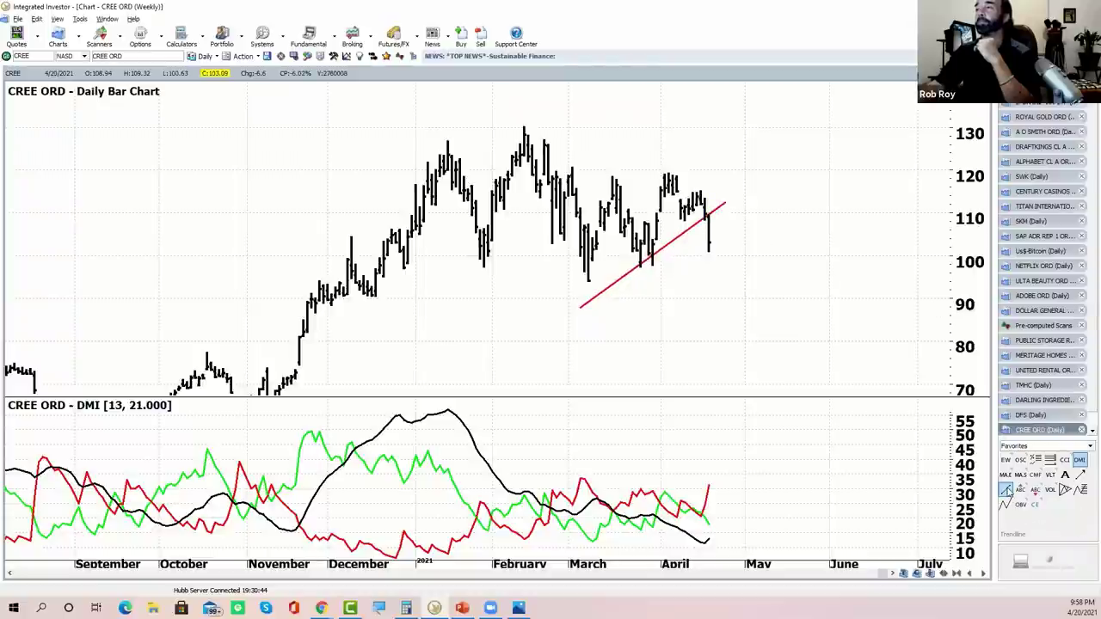
pyautogui.click(1006, 490)
pyautogui.moveTo(532, 109); pyautogui.dragTo(725, 204)
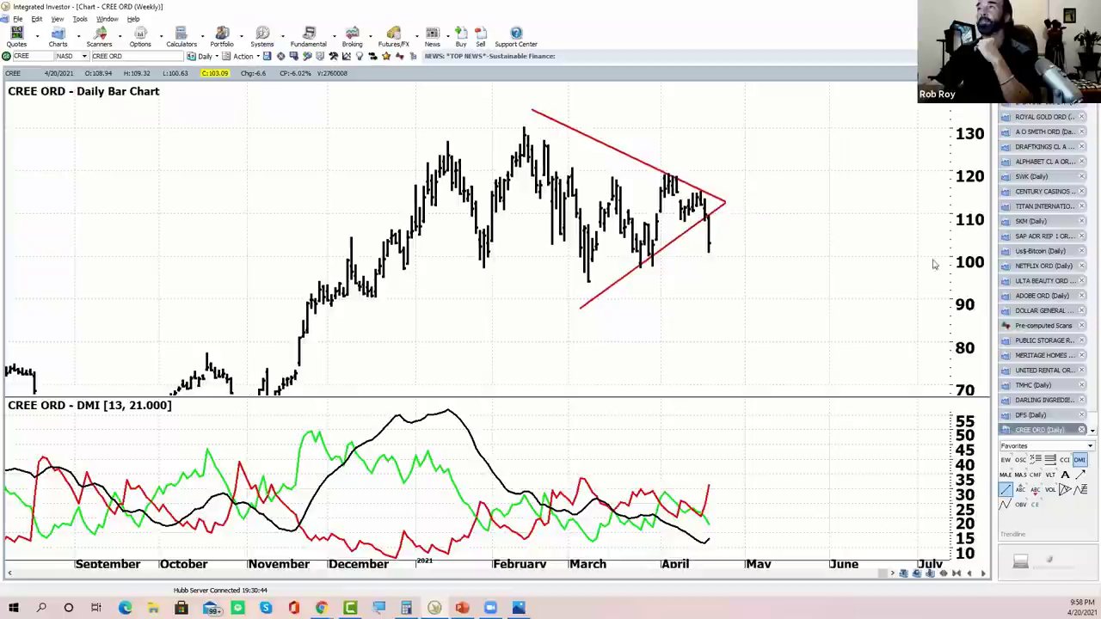
pyautogui.moveTo(964, 228); pyautogui.dragTo(891, 328)
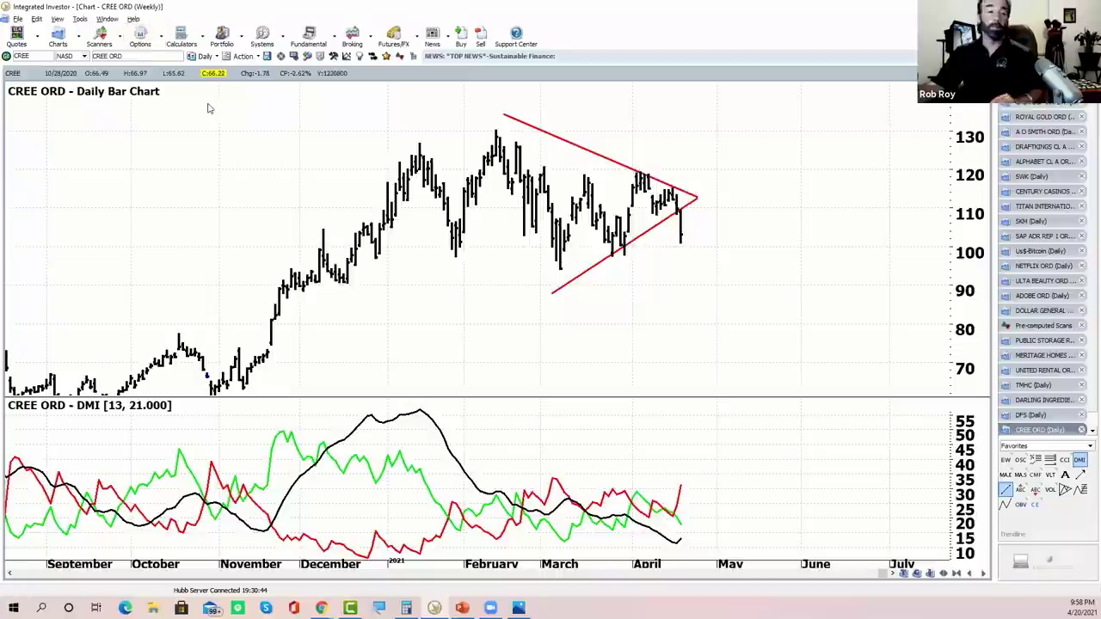
# Open an option analysis and load the option chain for the symbol CREE.
pyautogui.click(162, 34)
pyautogui.click(150, 59)
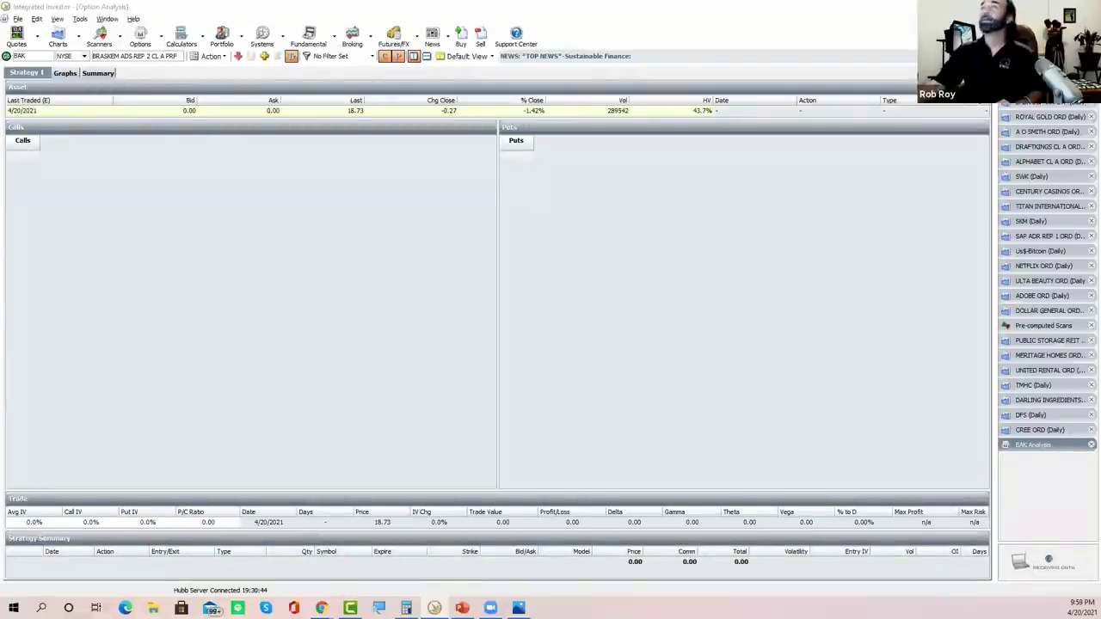
pyautogui.click(25, 55)
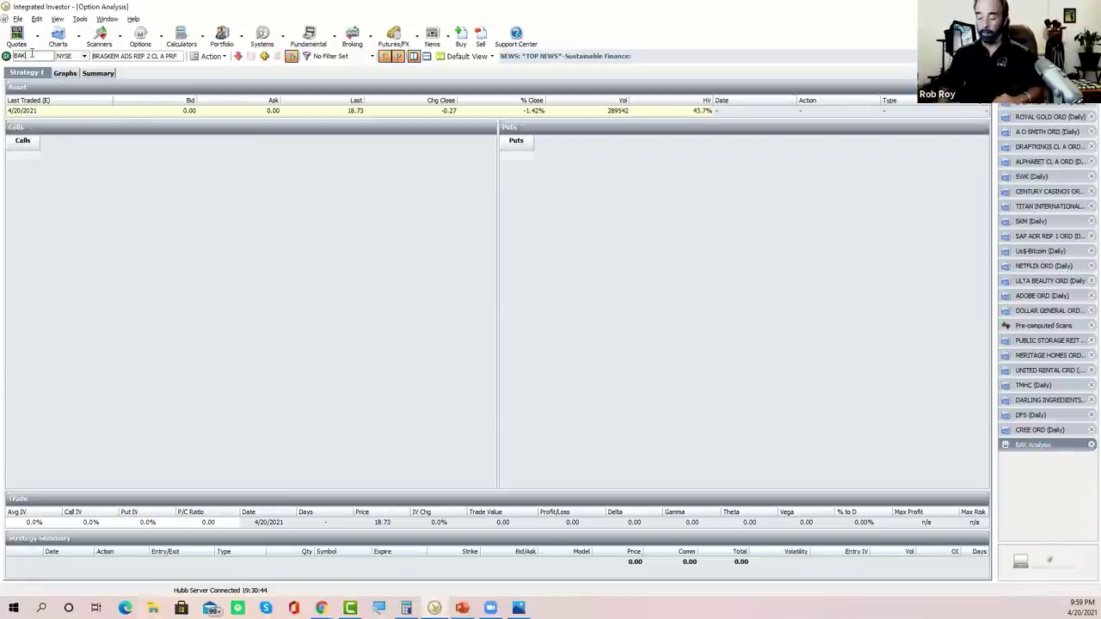
pyautogui.write('B')
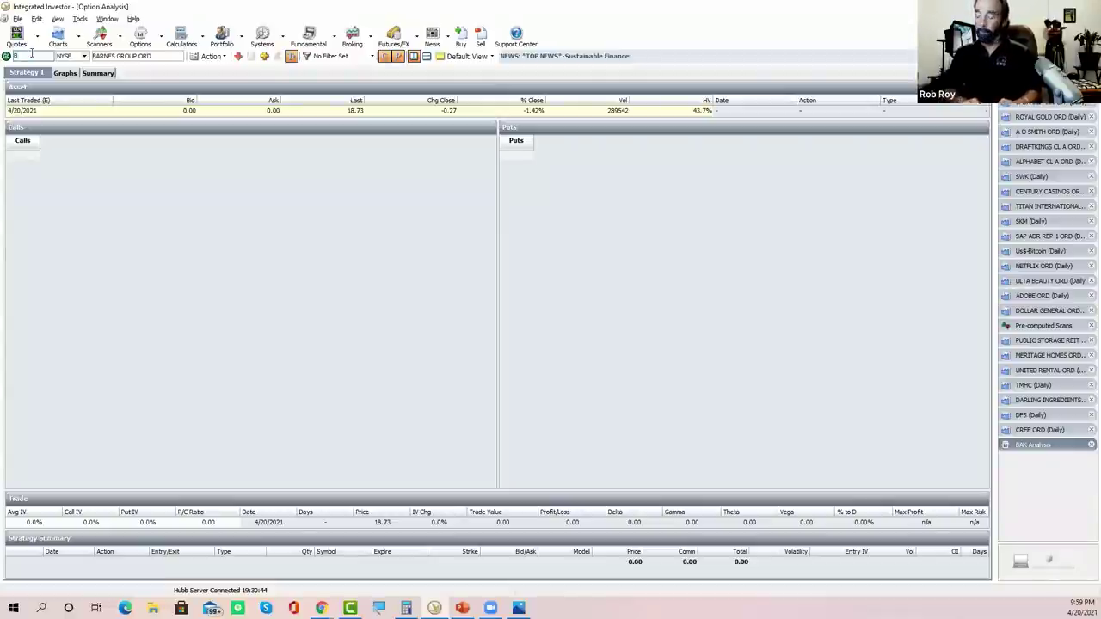
pyautogui.write('cr')
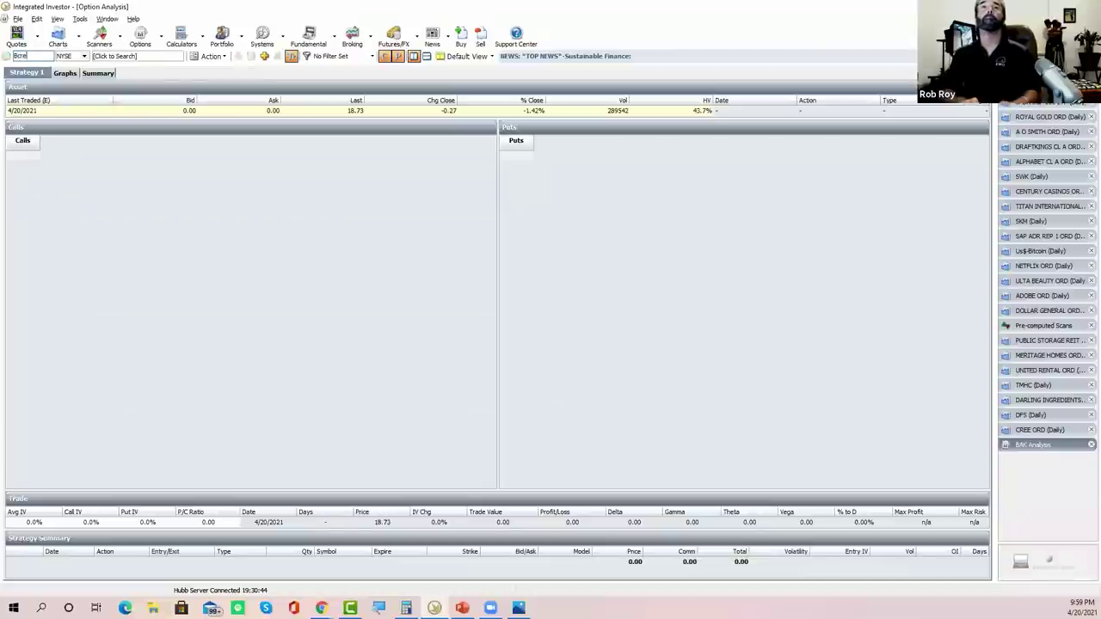
pyautogui.write('e')
pyautogui.press('Home')
pyautogui.press('Delete')
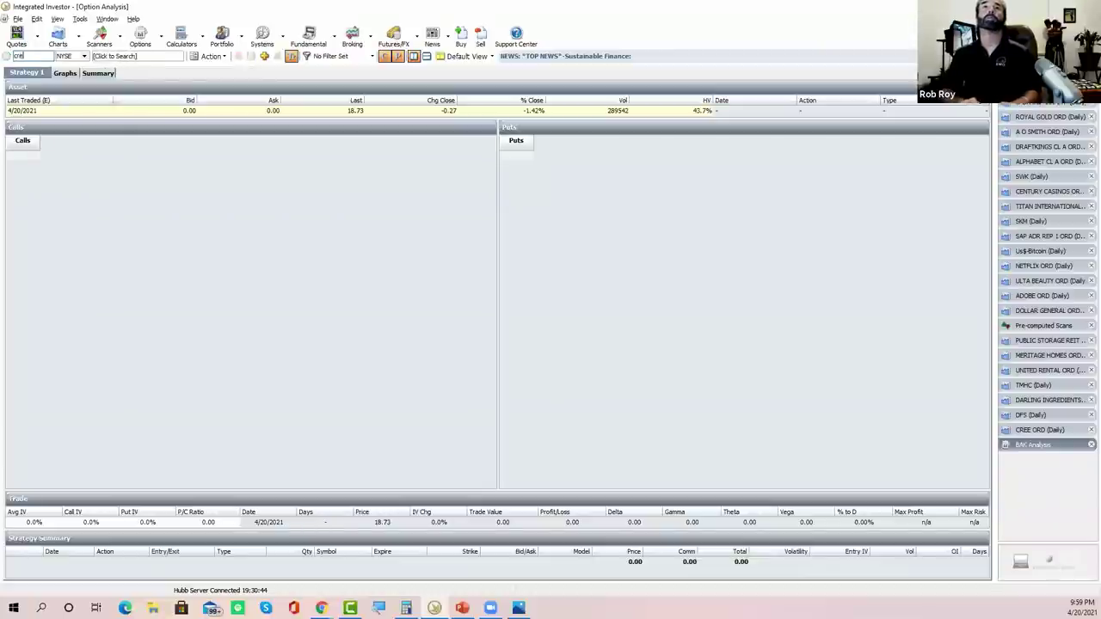
pyautogui.write('e')
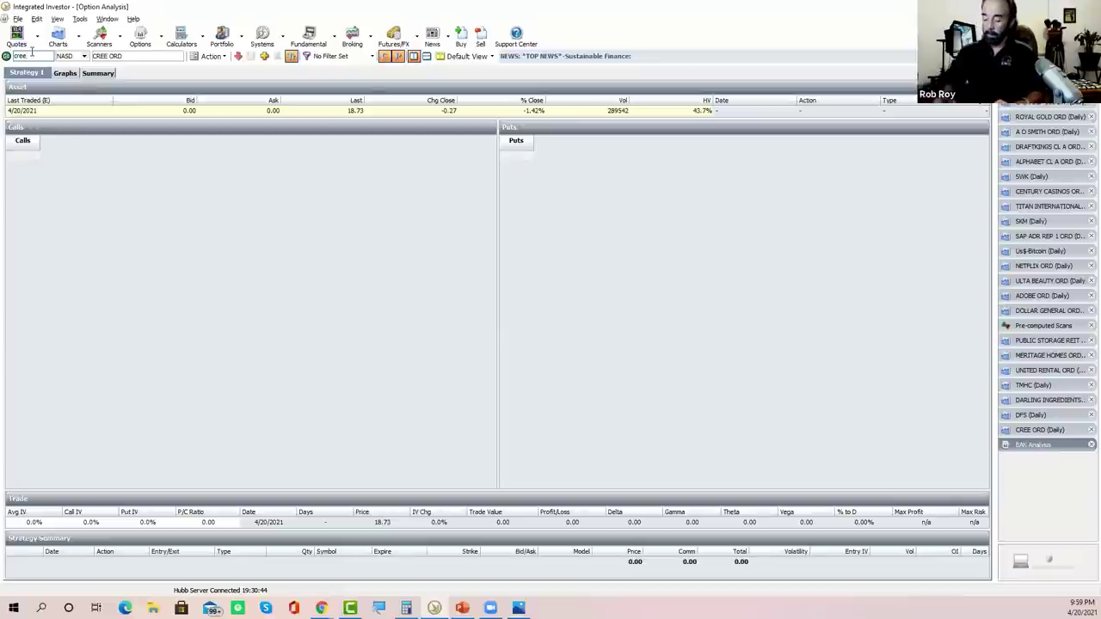
pyautogui.press('Return')
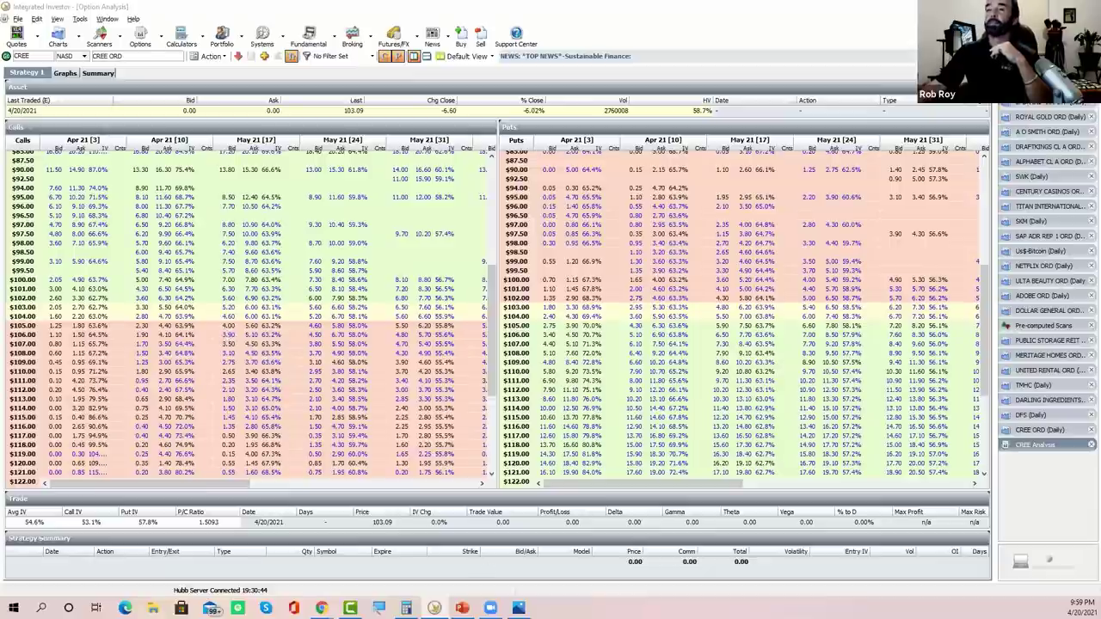
# Magnify the Cree option chain to examine its quotes by strike and expiration.
pyautogui.press('super+plus')
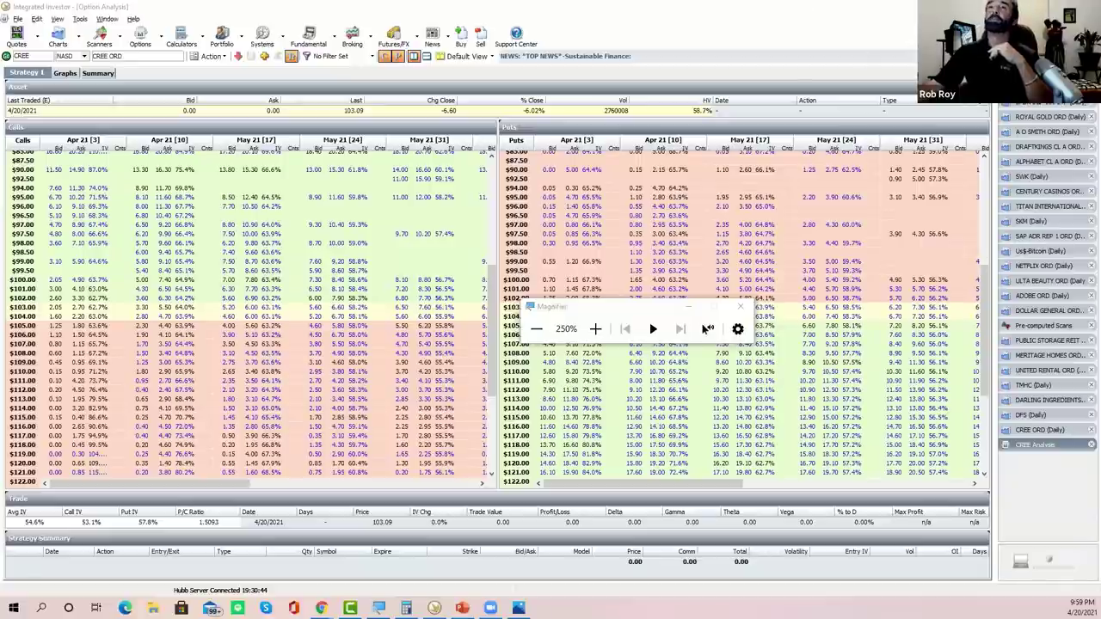
pyautogui.hotkey('ctrl', 'alt', 'l')
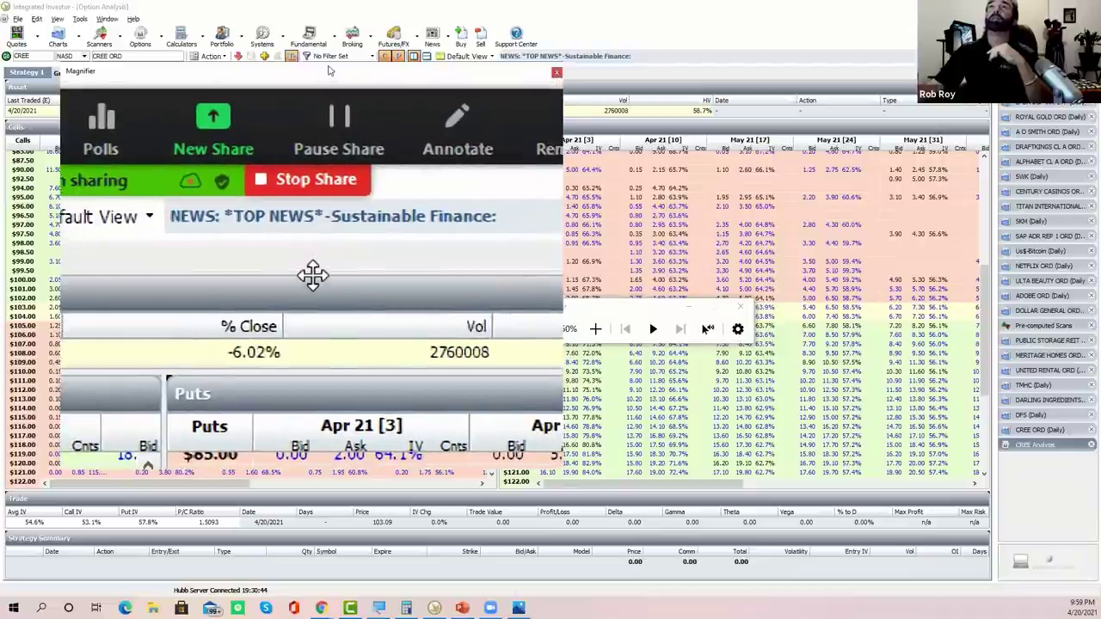
pyautogui.press('super+Escape')
# Apply the 2 Months Plus filter to Cree's option chain and examine the call strikes under magnification.
pyautogui.click(368, 57)
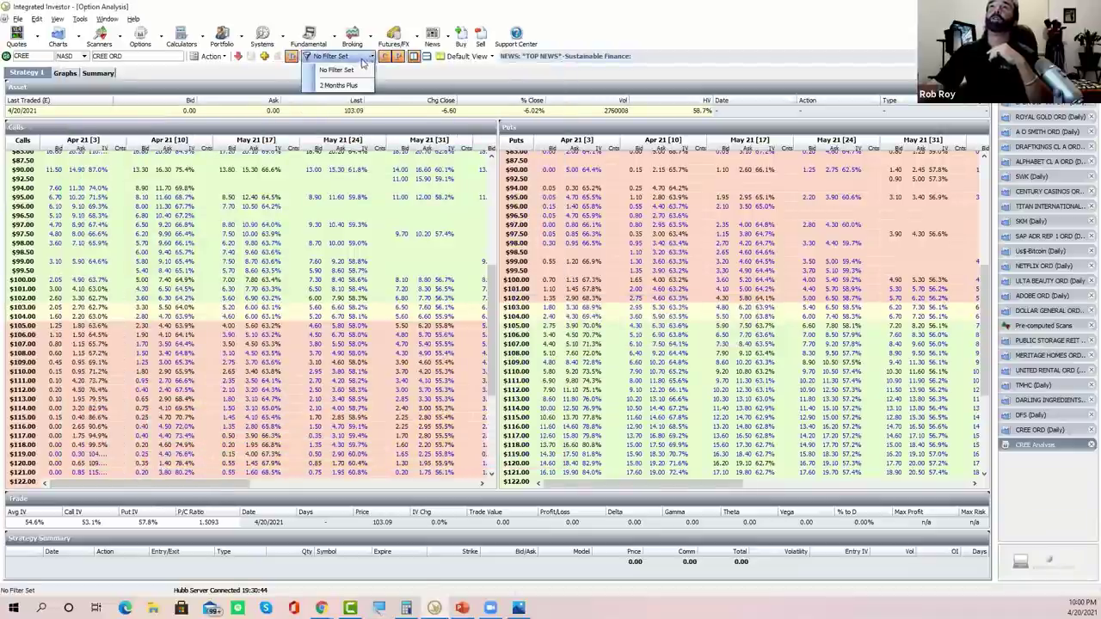
pyautogui.click(343, 86)
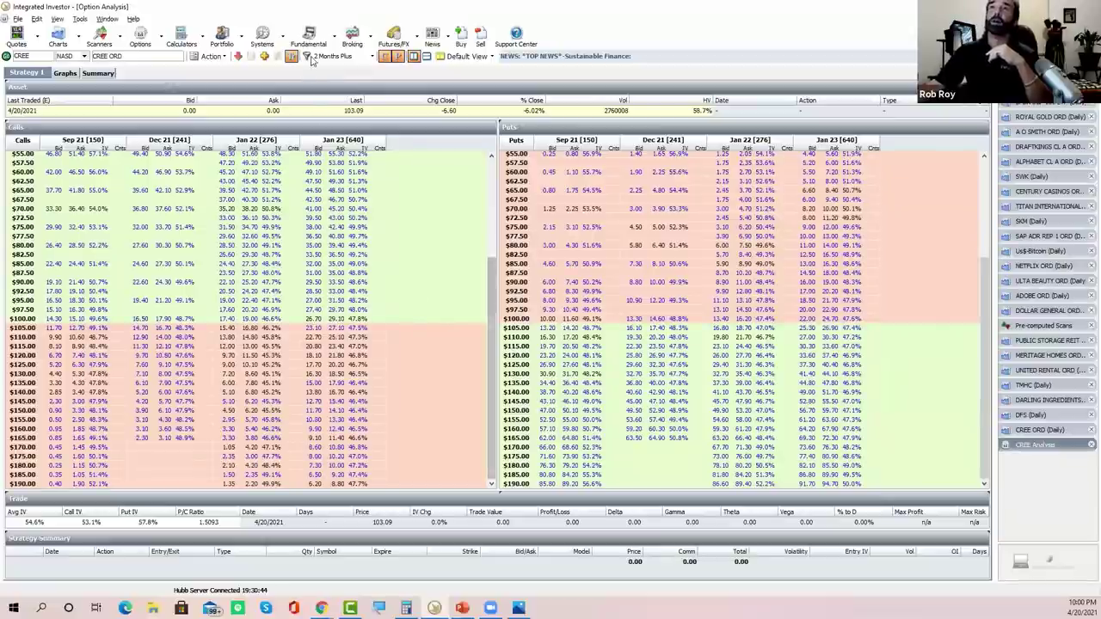
pyautogui.scroll(5, 488, 319)
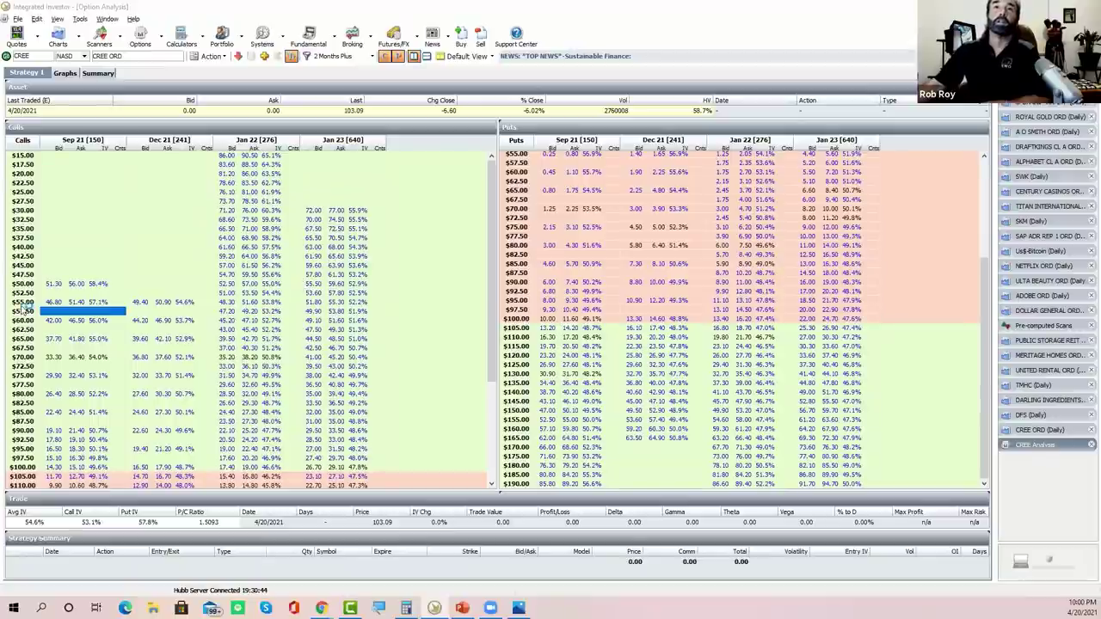
pyautogui.press('super+plus')
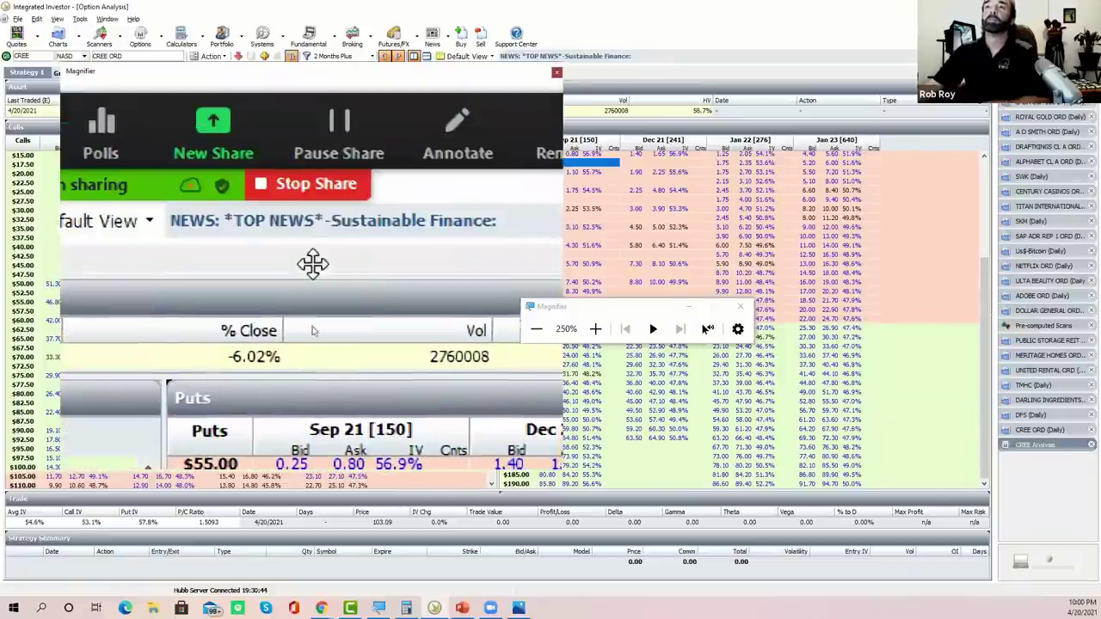
pyautogui.press('super+Escape')
pyautogui.moveTo(494, 315); pyautogui.dragTo(495, 421)
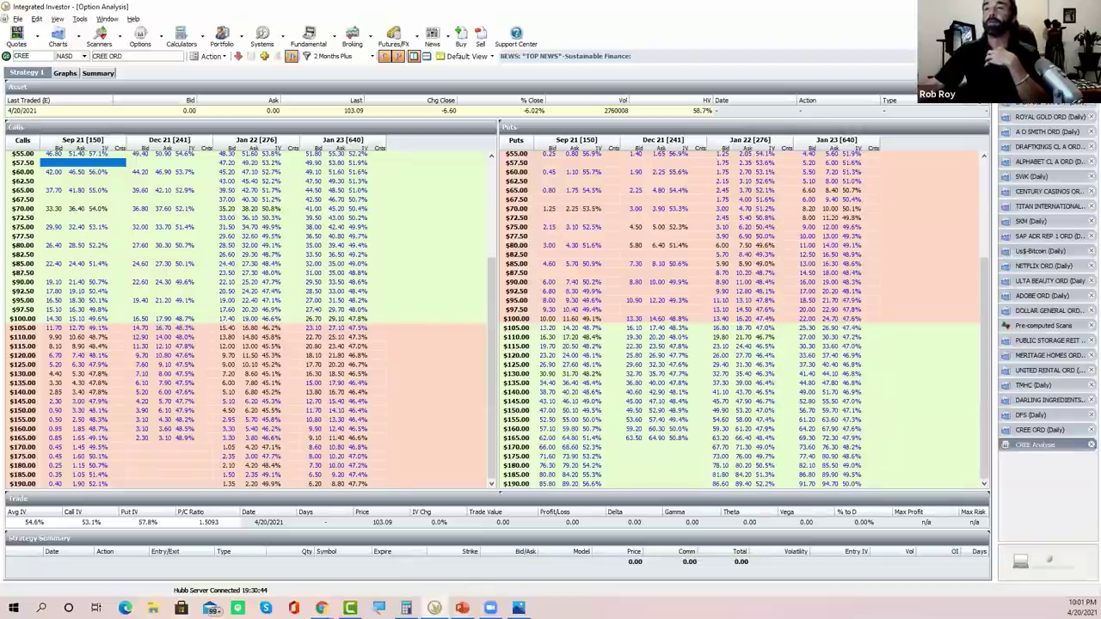
# Switch the option chain's column layout to the EWO Delta view.
pyautogui.moveTo(434, 608)
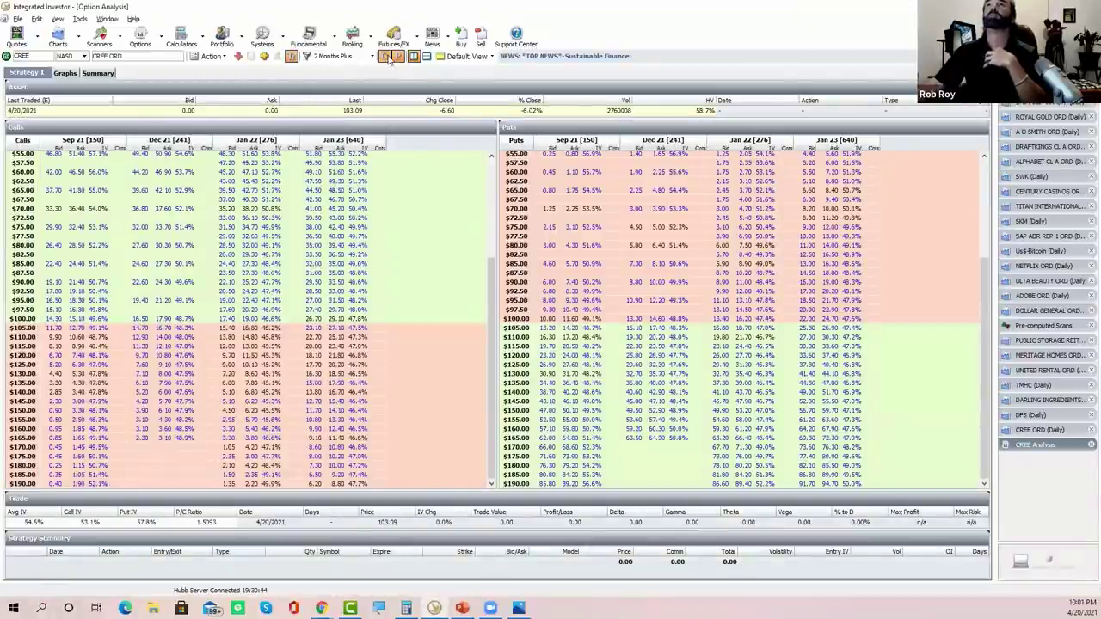
pyautogui.click(492, 57)
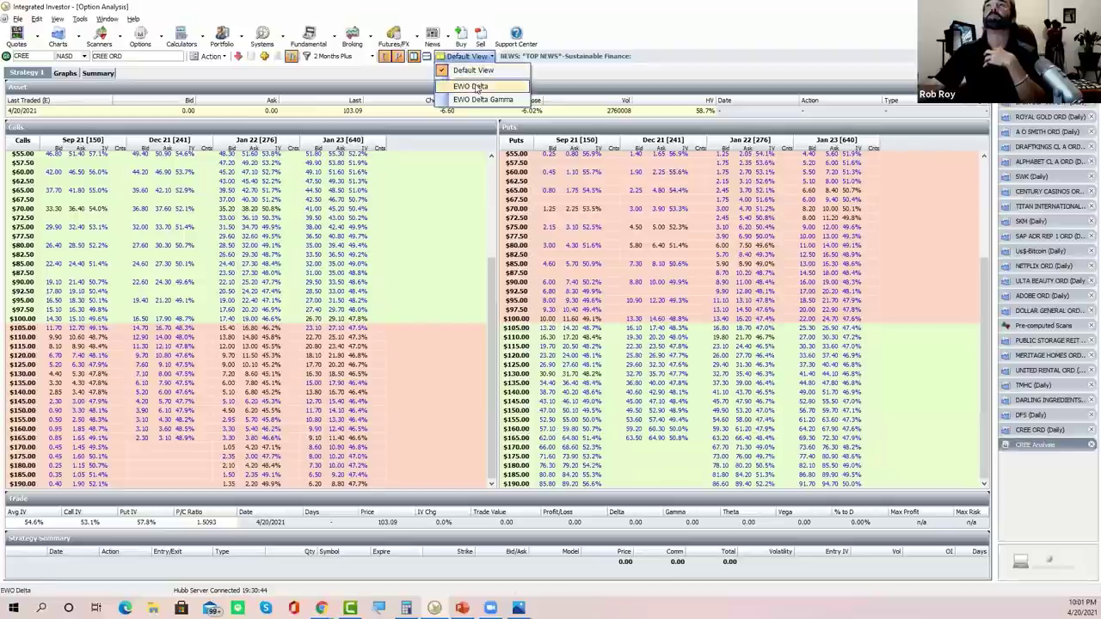
pyautogui.click(472, 89)
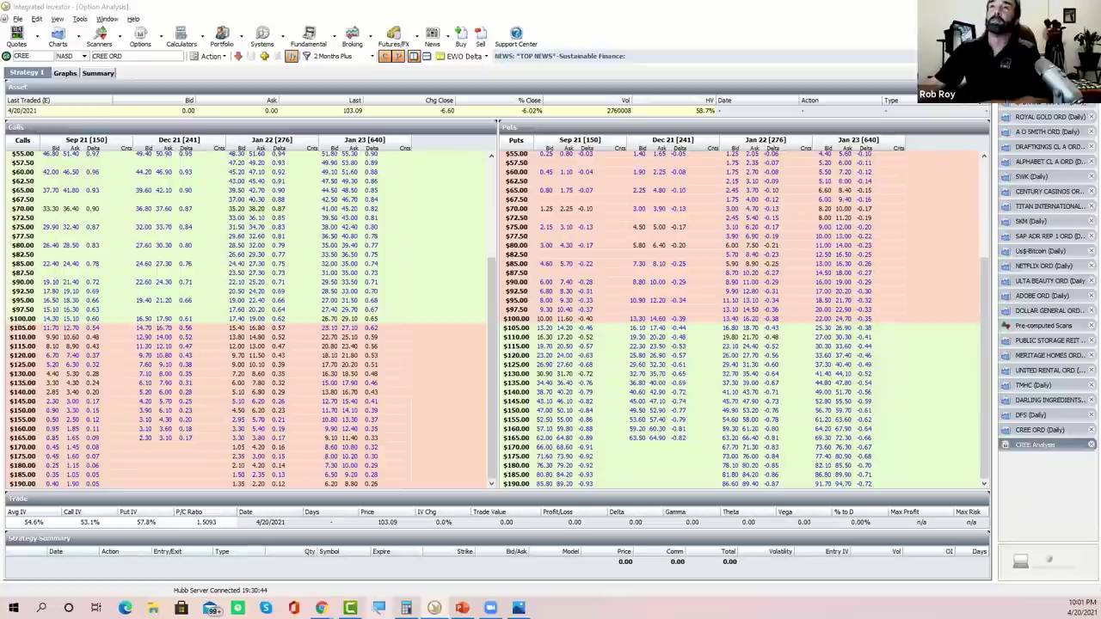
# Examine Cree's call deltas under magnification, along with the put deltas at lower strikes.
pyautogui.press('super+plus')
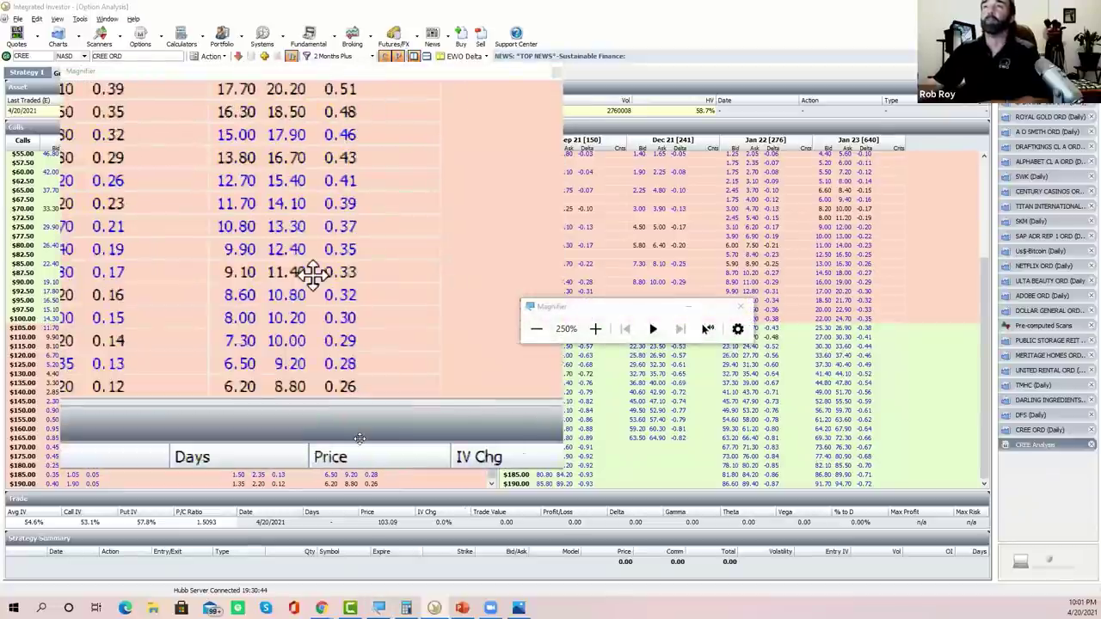
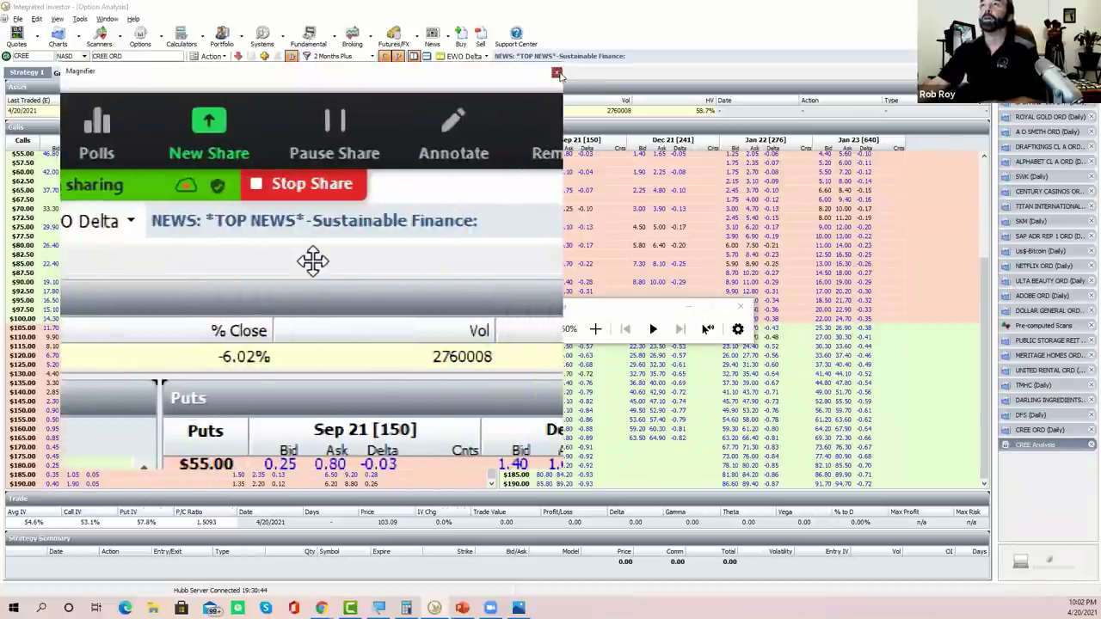
pyautogui.press('super+Escape')
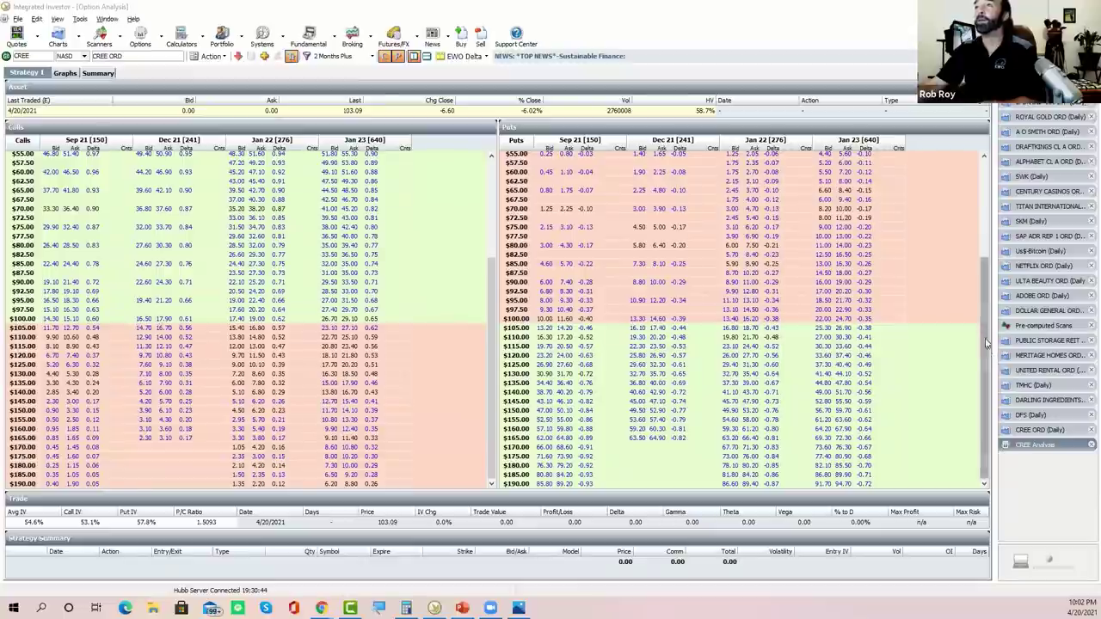
pyautogui.scroll(3, 980, 305)
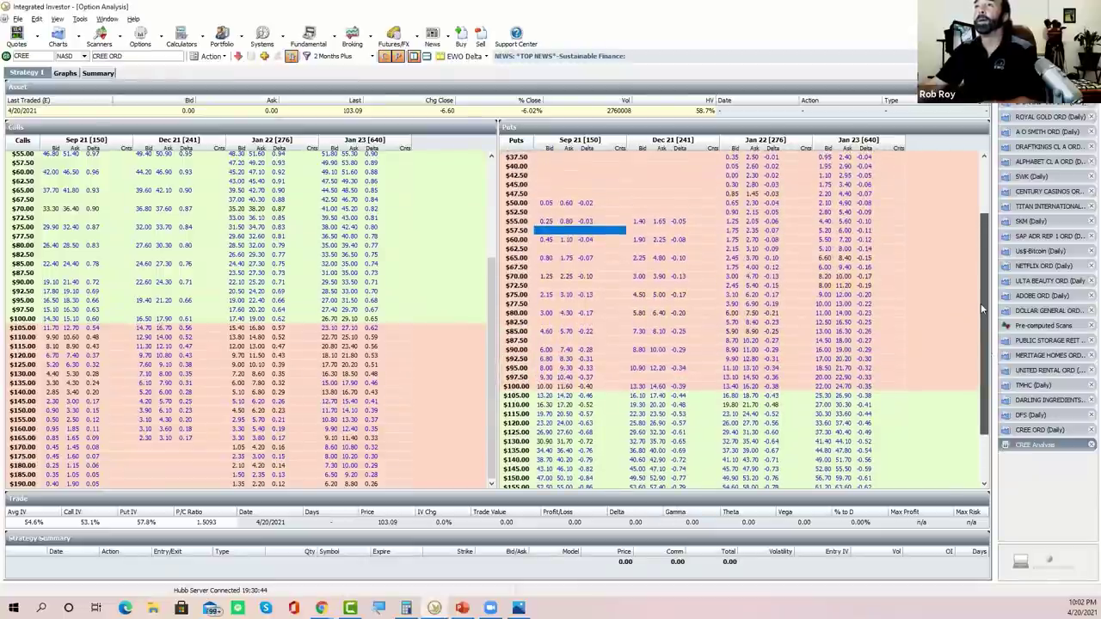
pyautogui.moveTo(980, 303); pyautogui.dragTo(983, 310)
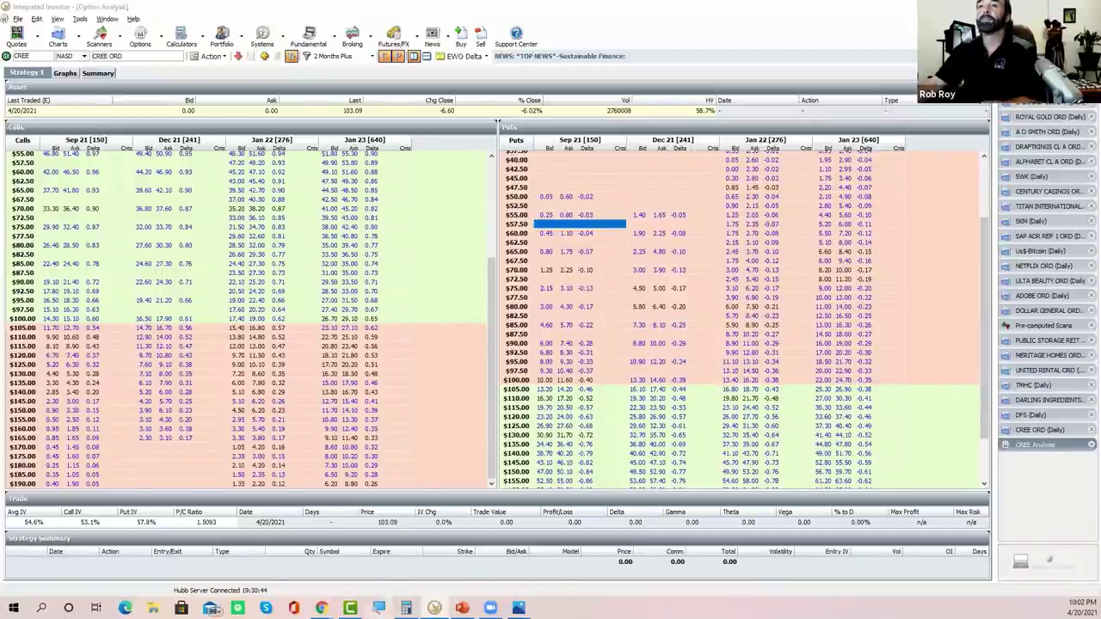
# Examine Cree's Sep 21 and Dec 21 put deltas under magnification.
pyautogui.click(384, 605)
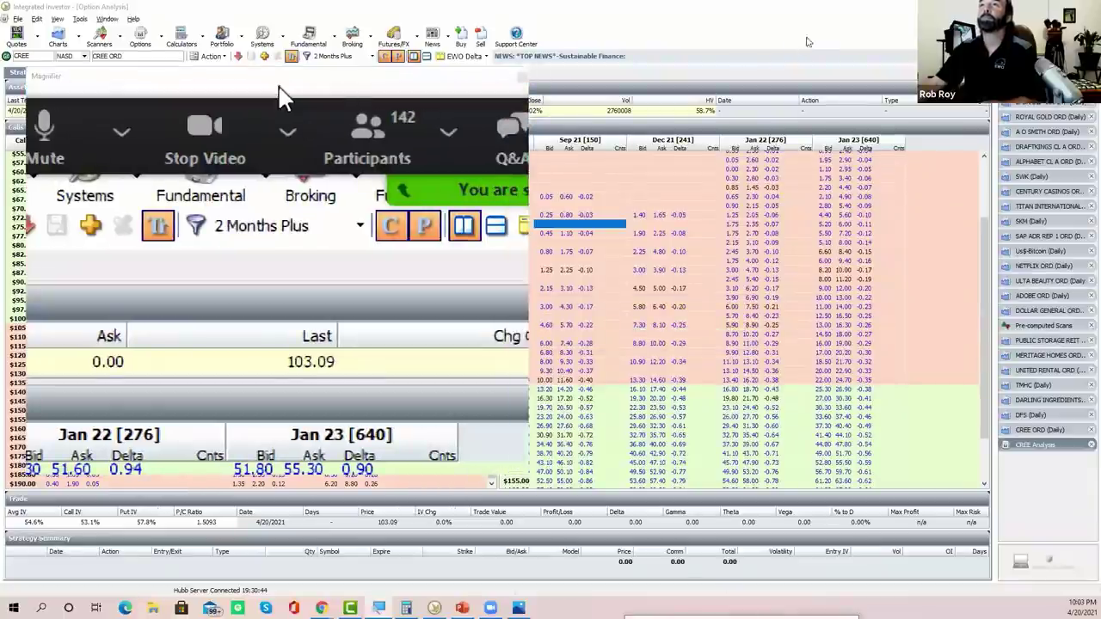
pyautogui.moveTo(341, 6); pyautogui.dragTo(726, 63)
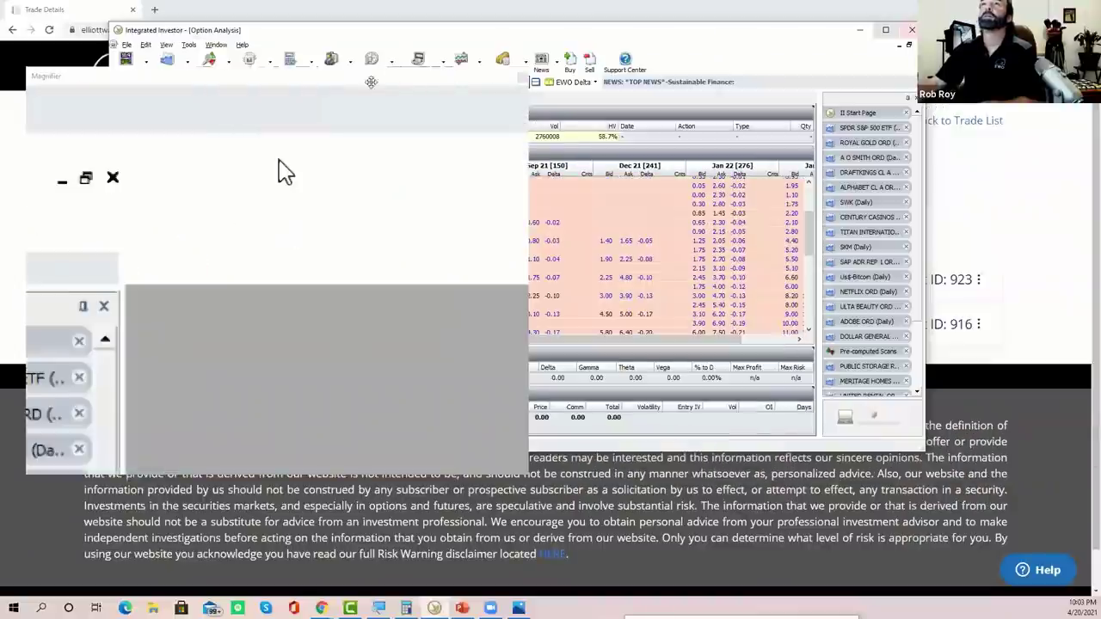
pyautogui.press('super+Up')
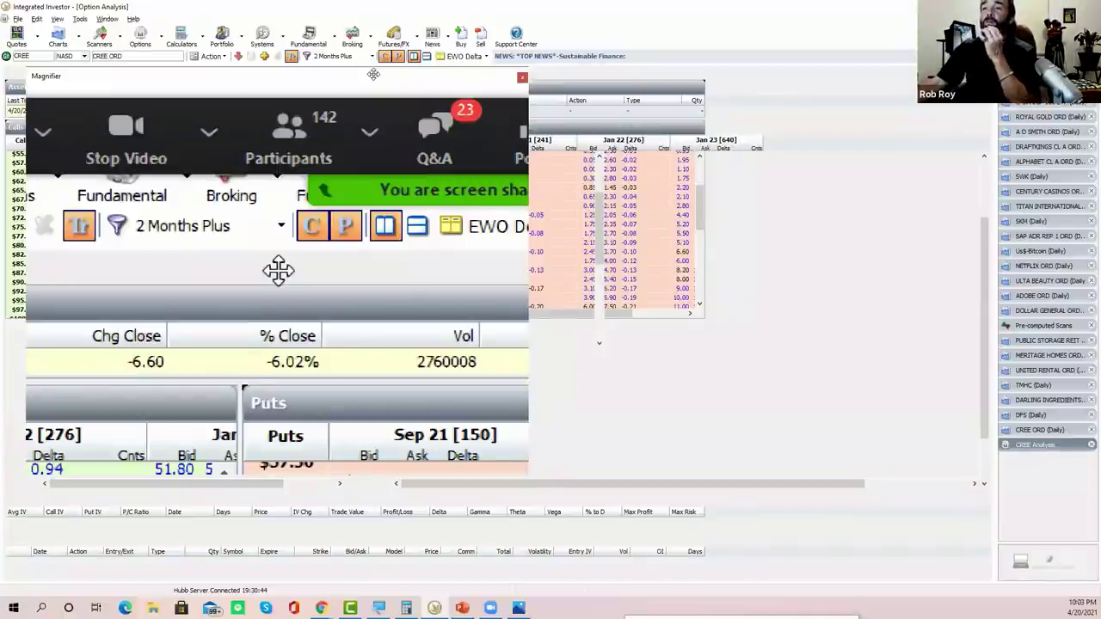
pyautogui.moveTo(373, 73); pyautogui.dragTo(590, 303)
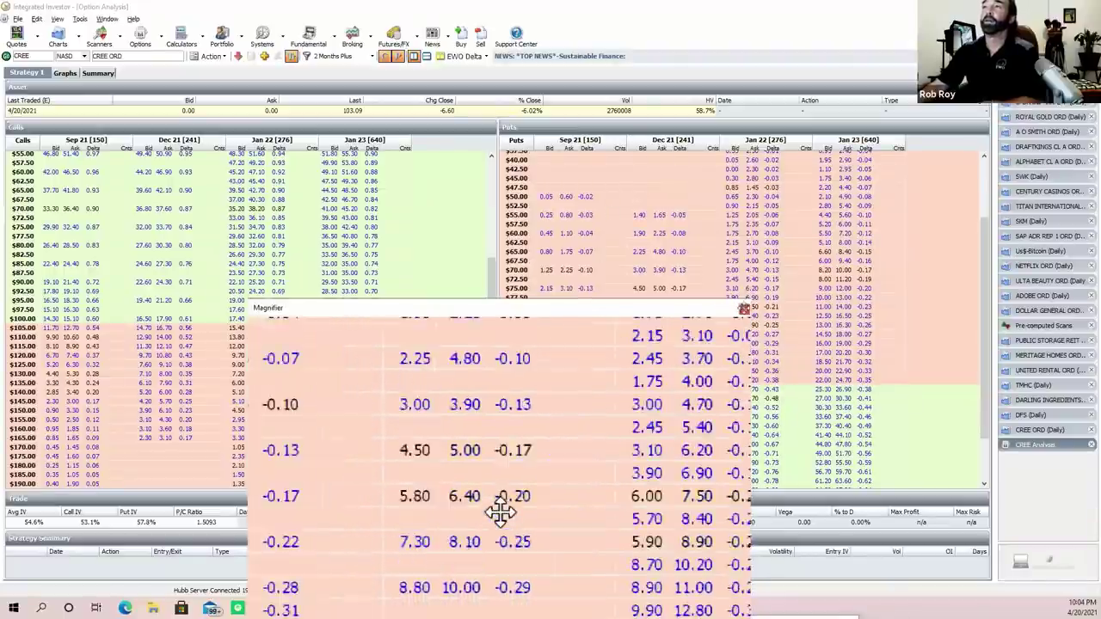
pyautogui.press('Escape')
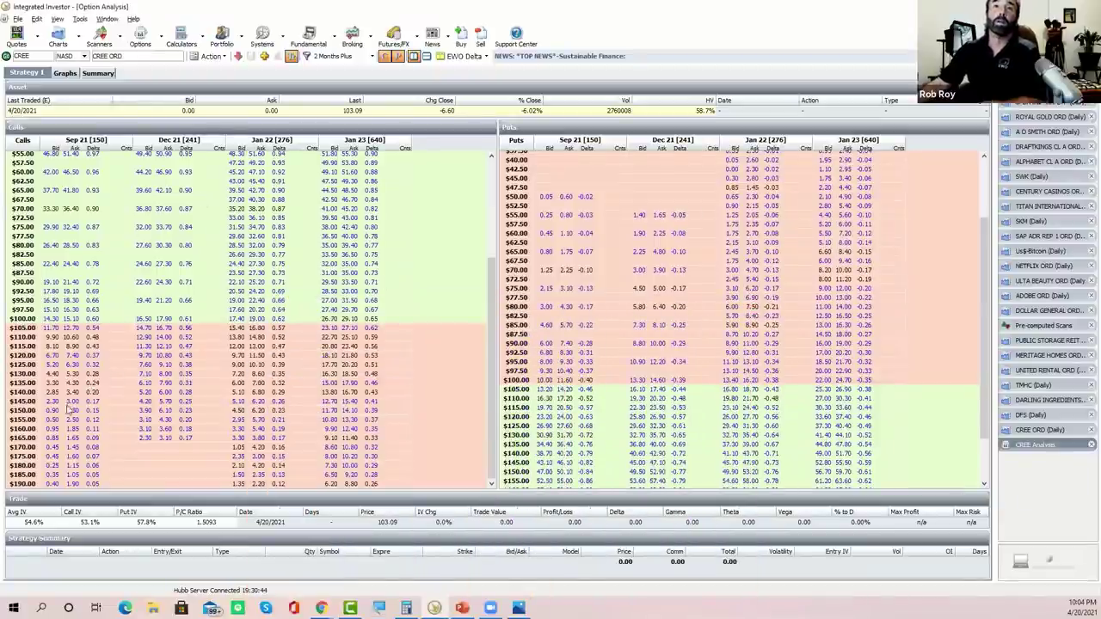
# Build a Cree strangle by buying one Sep 21 call at the 140 strike and one Sep 21 put at the 85 strike.
pyautogui.click(116, 394)
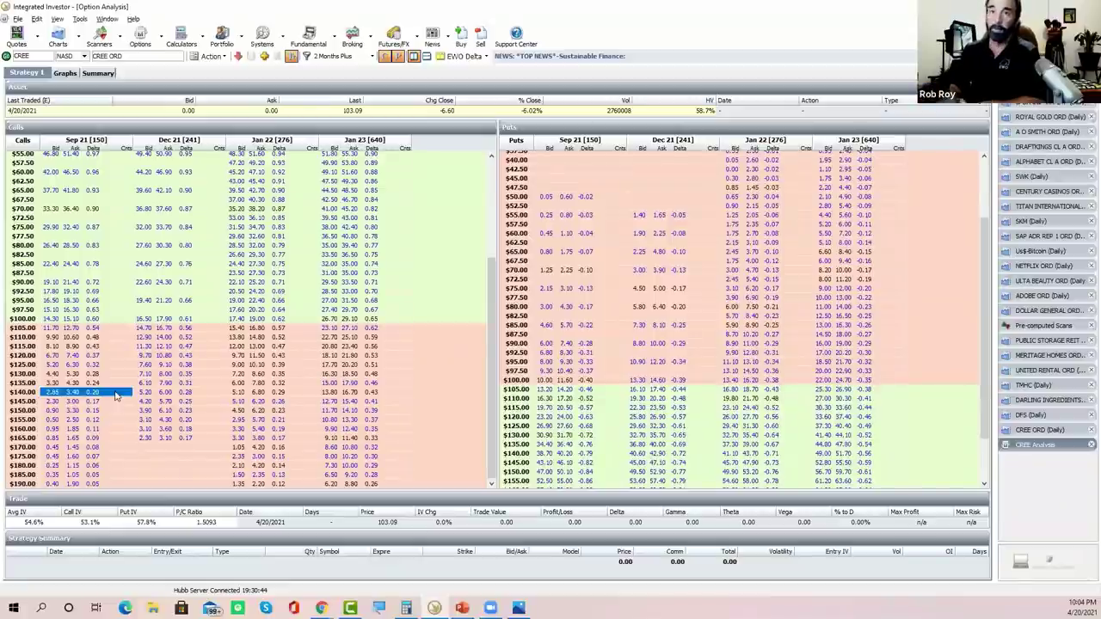
pyautogui.click(116, 394)
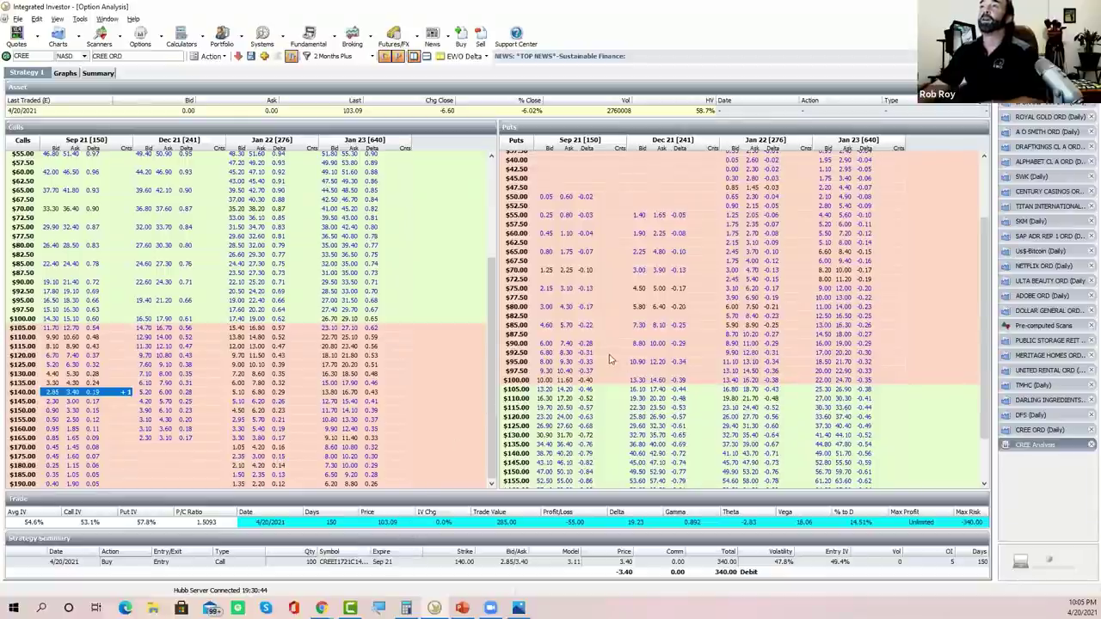
pyautogui.click(610, 326)
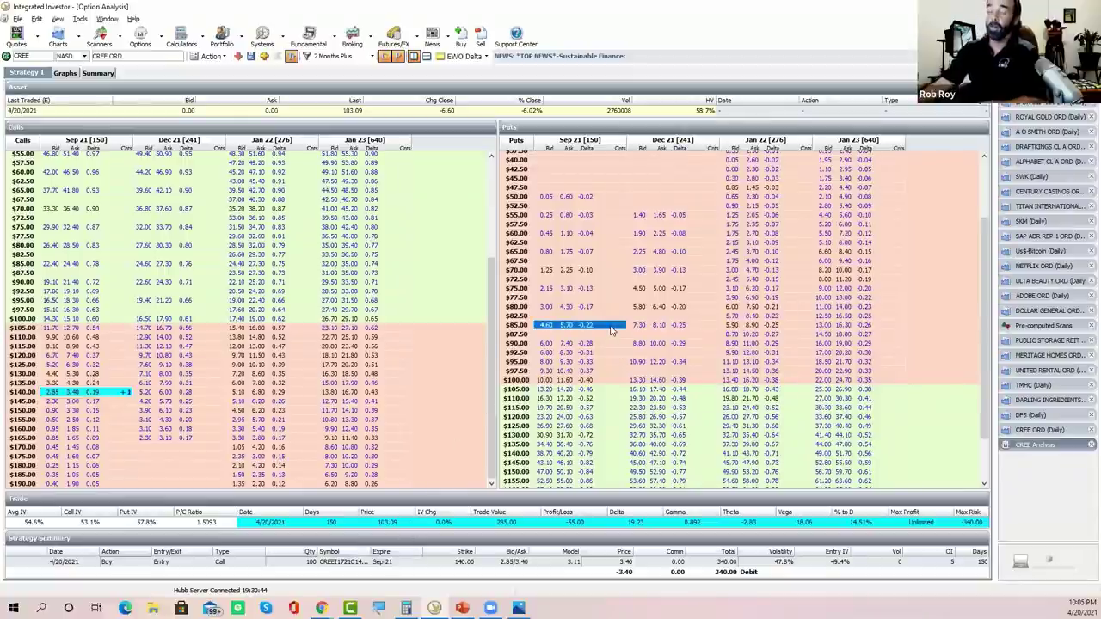
pyautogui.click(611, 329)
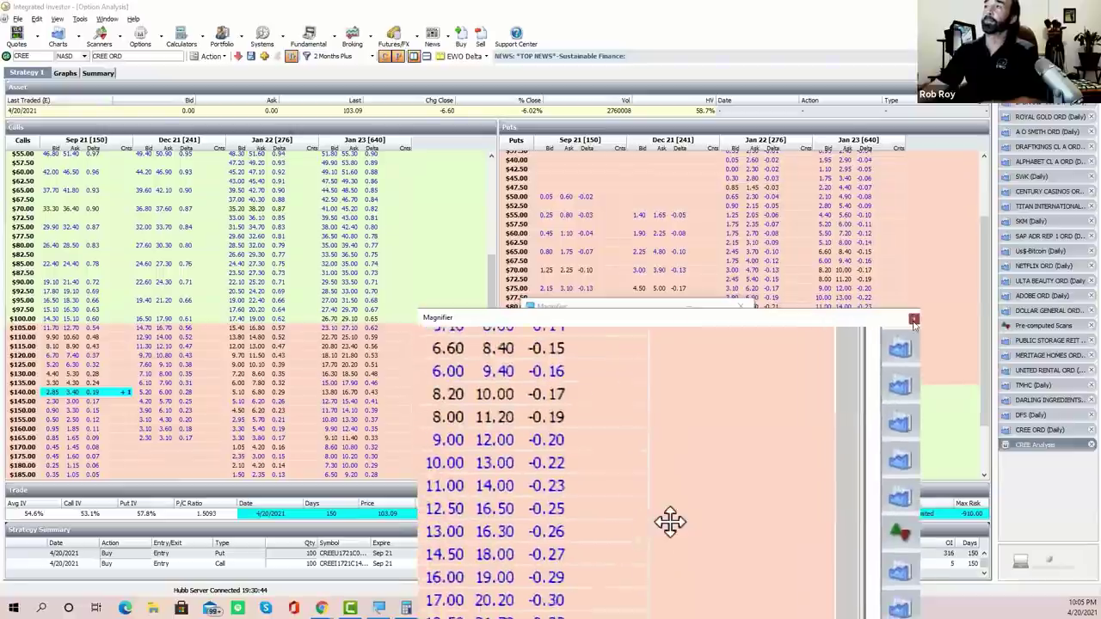
pyautogui.press('super+Escape')
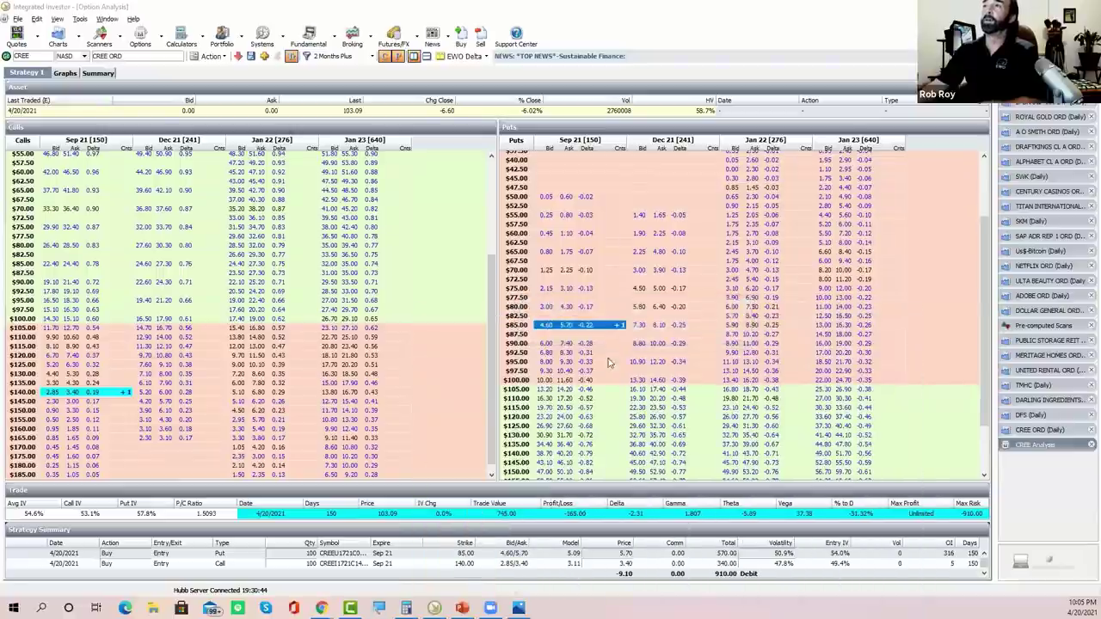
# Examine the strangle's risk graph, checking its profit and loss at underlying prices between about 91 and 116.
pyautogui.click(67, 74)
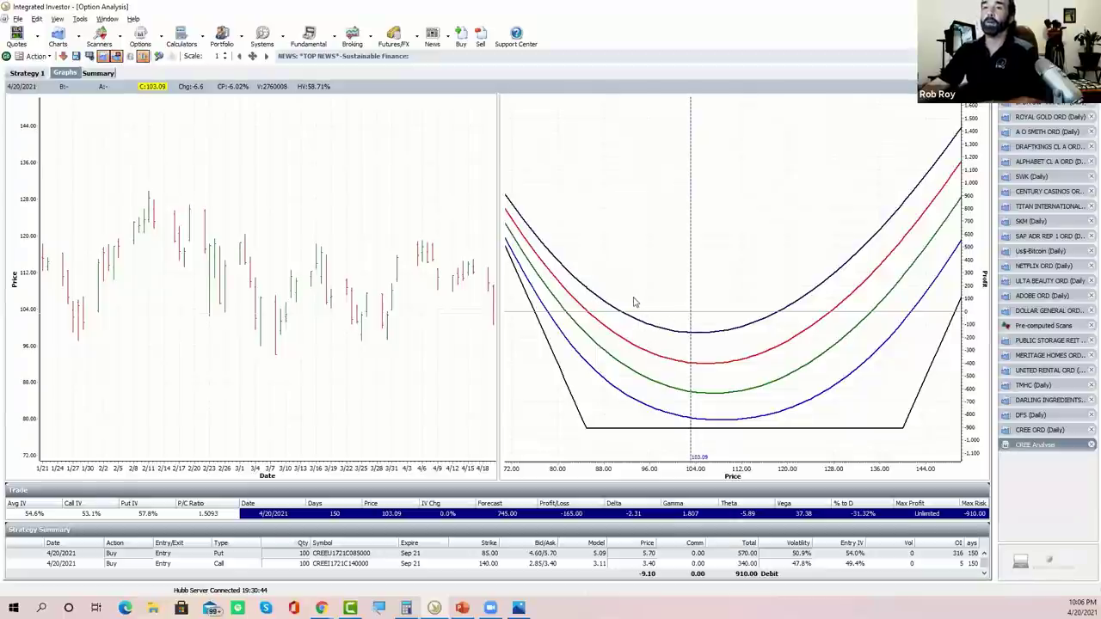
pyautogui.click(654, 313)
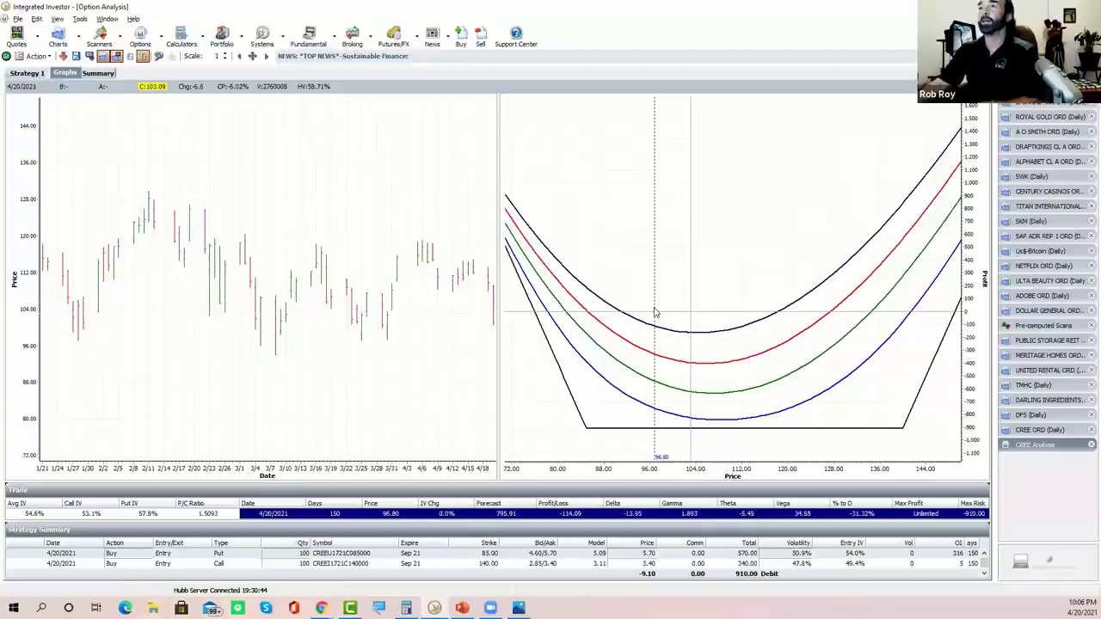
pyautogui.click(622, 313)
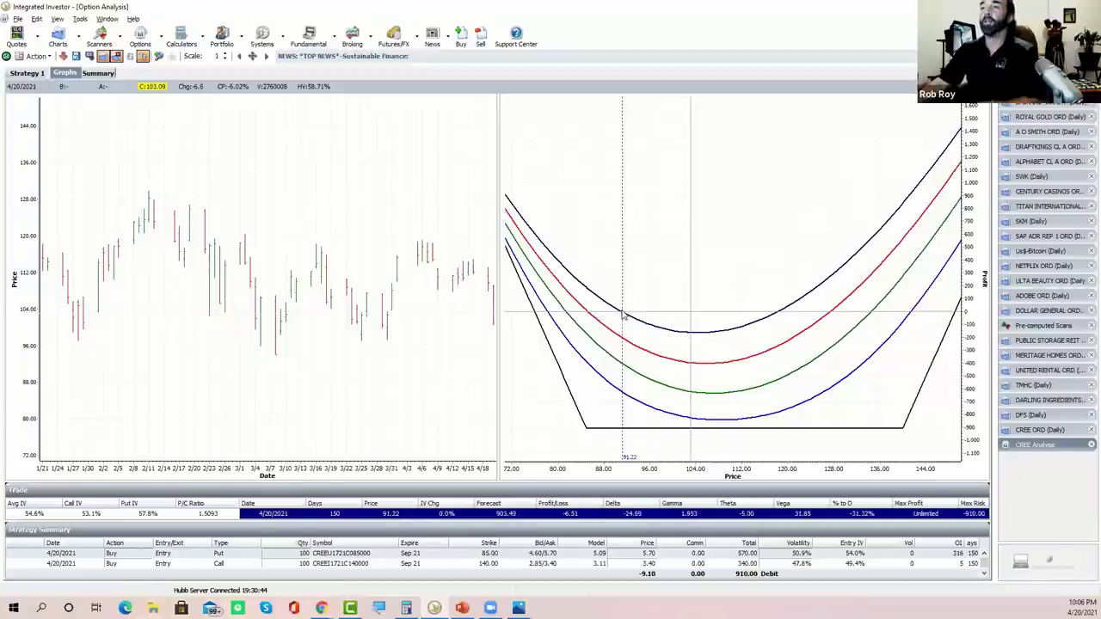
pyautogui.click(666, 314)
pyautogui.click(710, 315)
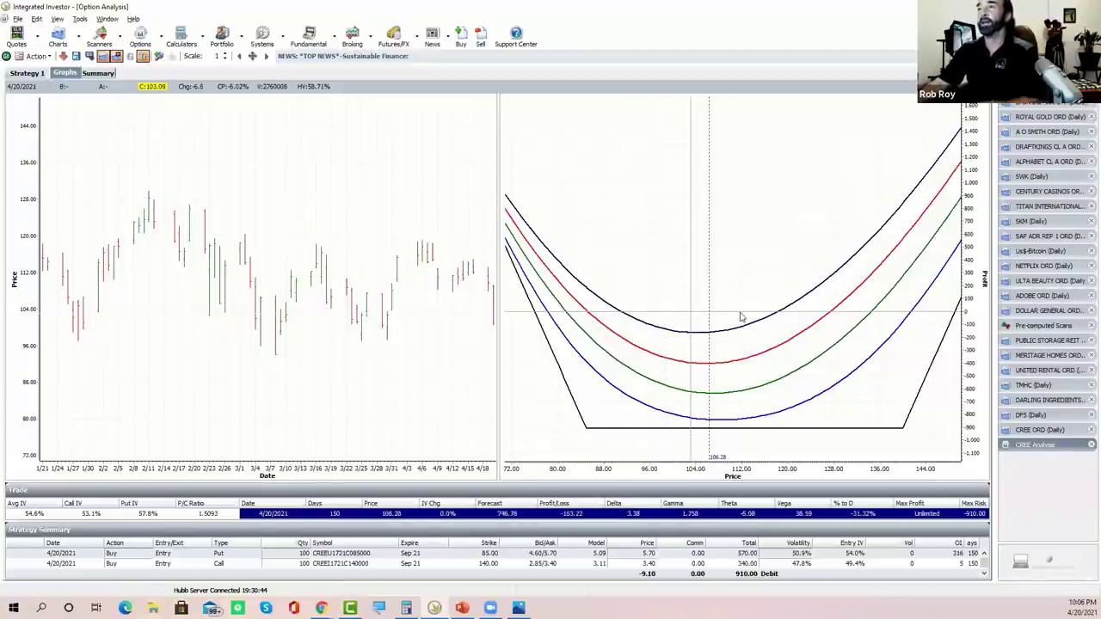
pyautogui.click(741, 317)
pyautogui.click(769, 313)
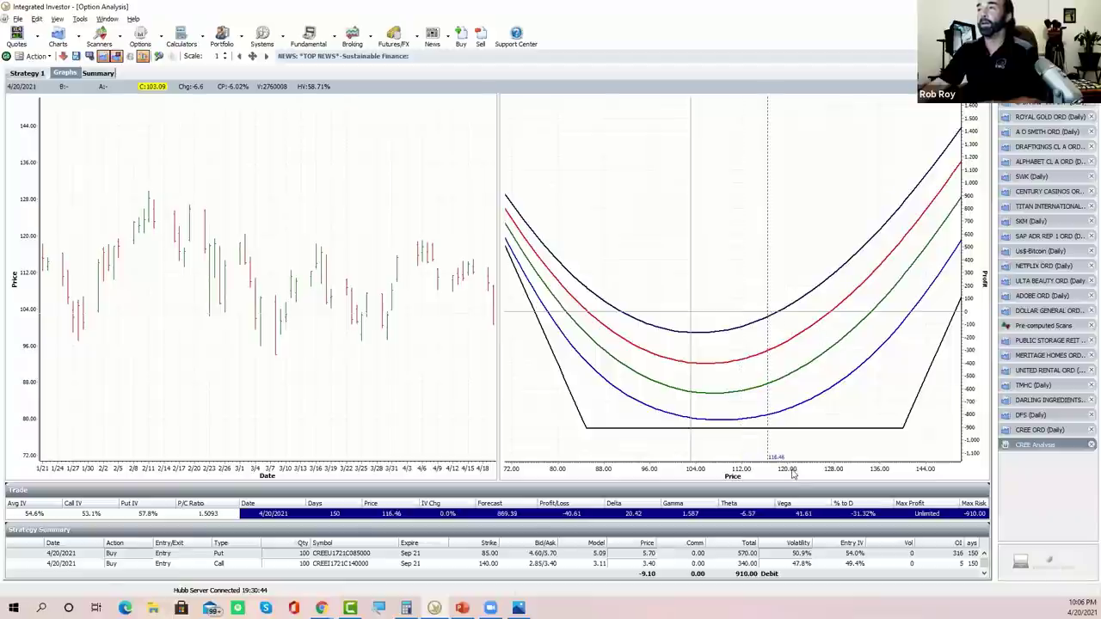
pyautogui.click(740, 317)
pyautogui.click(719, 317)
pyautogui.click(693, 315)
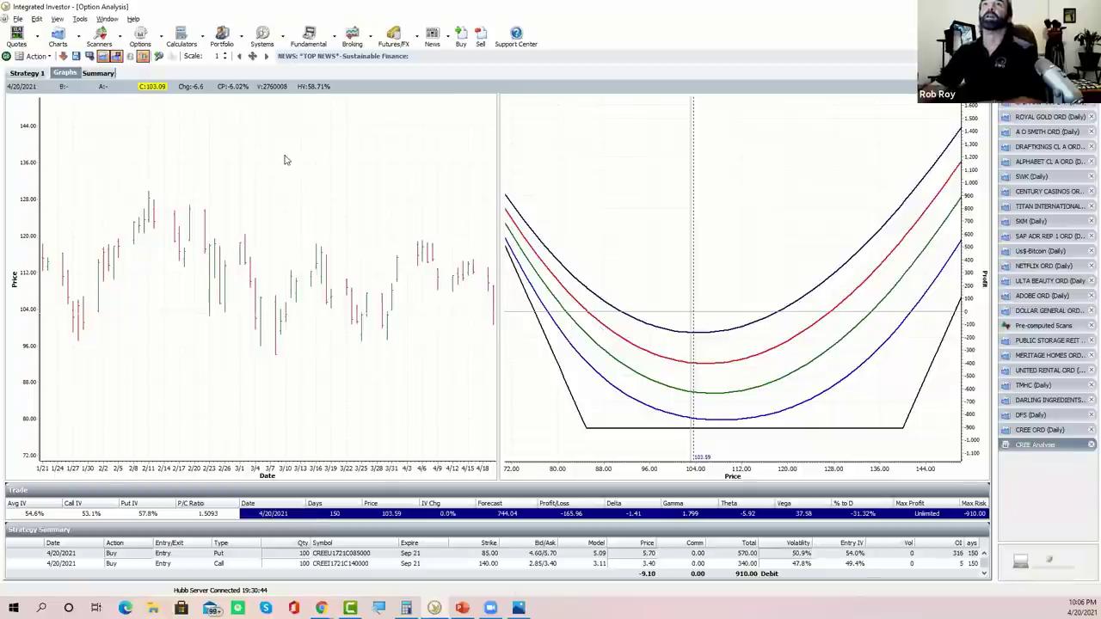
# Return from the strangle's risk graph to Cree's daily bar chart and start a new chart.
pyautogui.click(26, 74)
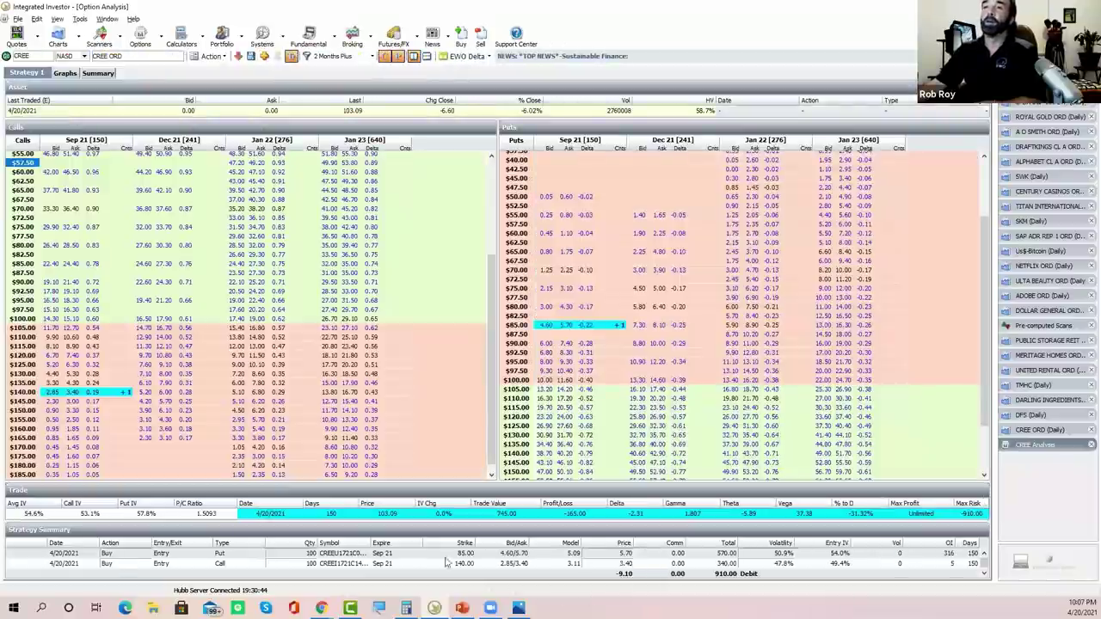
pyautogui.click(1025, 431)
pyautogui.hotkey('ctrl', 'Tab')
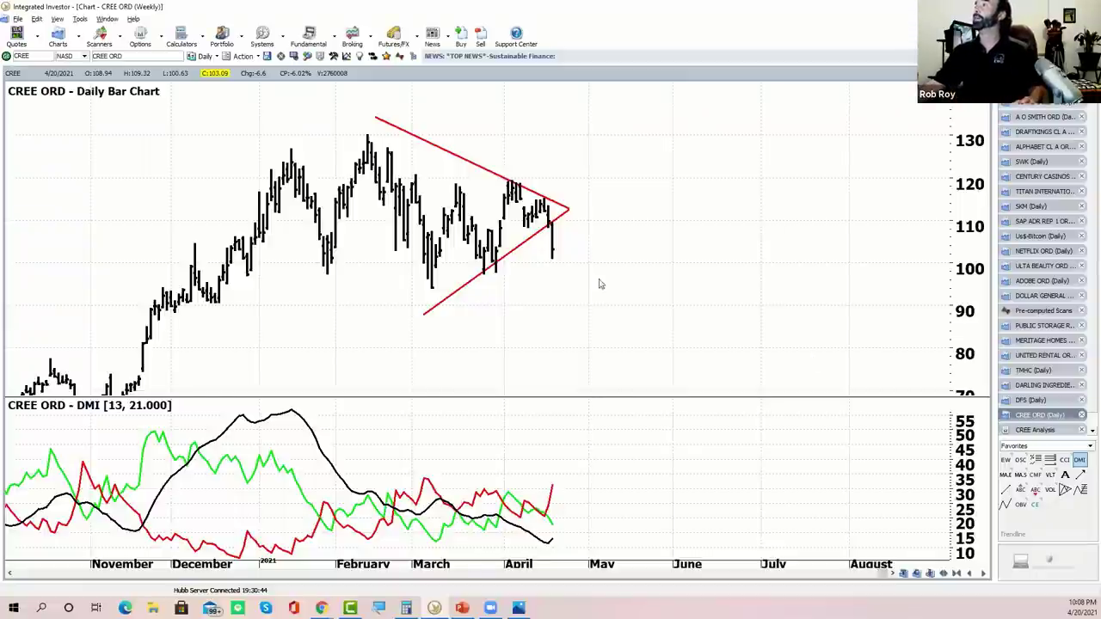
pyautogui.click(78, 34)
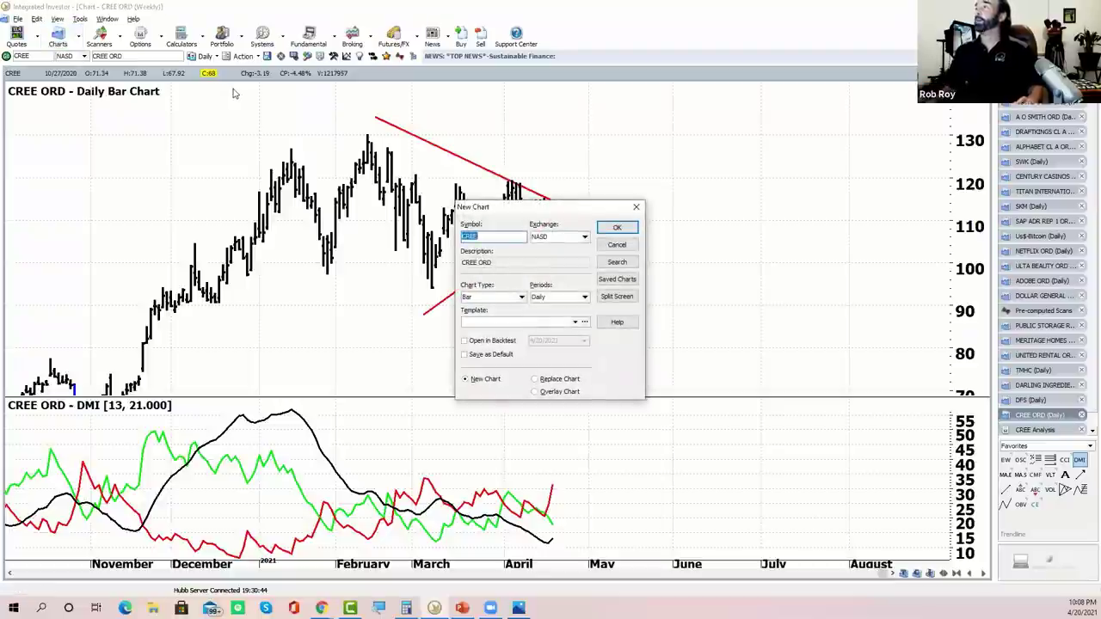
# Try to open a daily bar chart for the symbol Ttfc on the NASD exchange.
pyautogui.write('TTI')
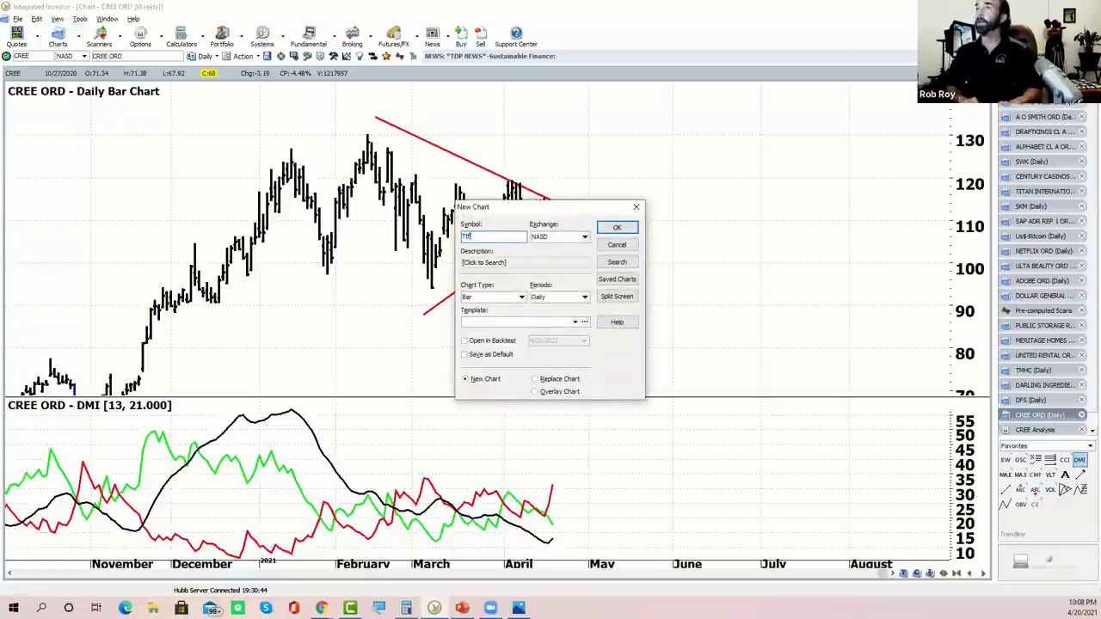
pyautogui.click(628, 226)
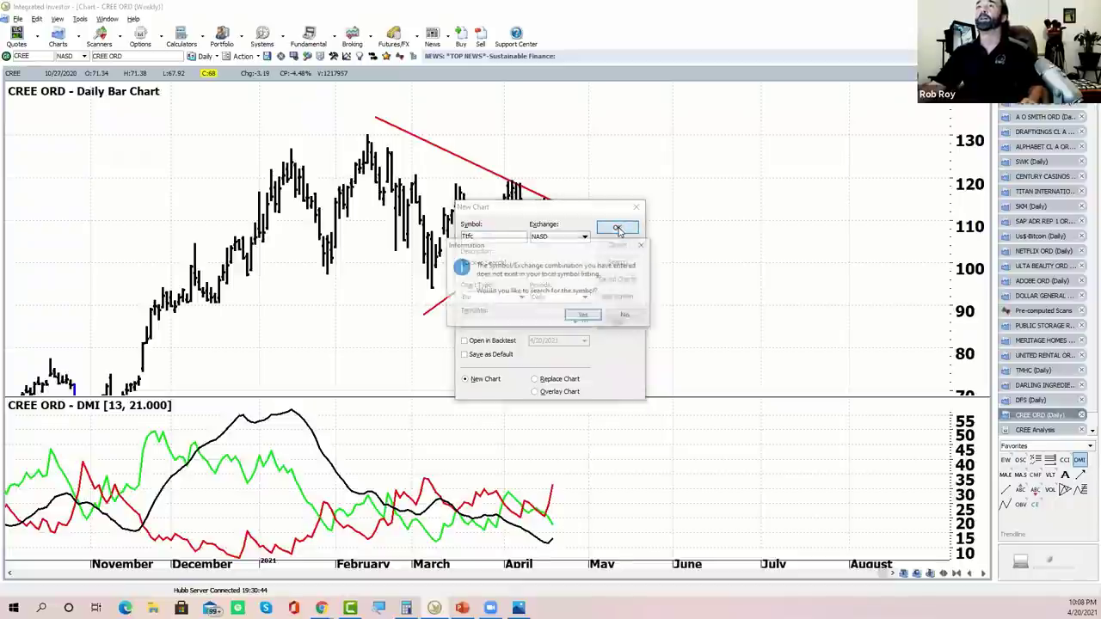
pyautogui.click(643, 246)
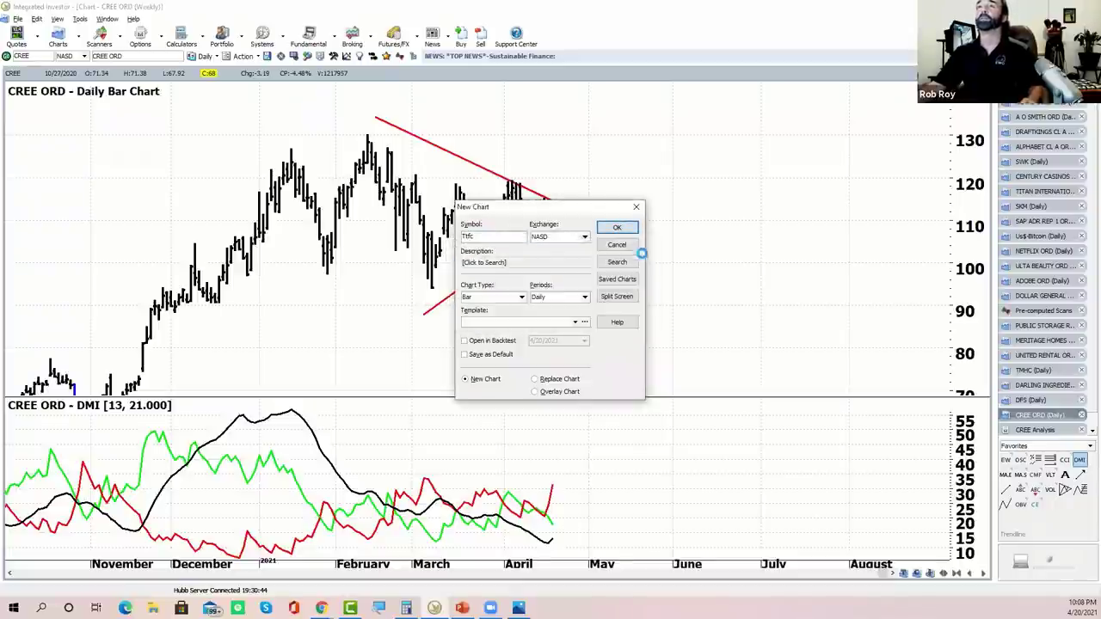
pyautogui.click(537, 246)
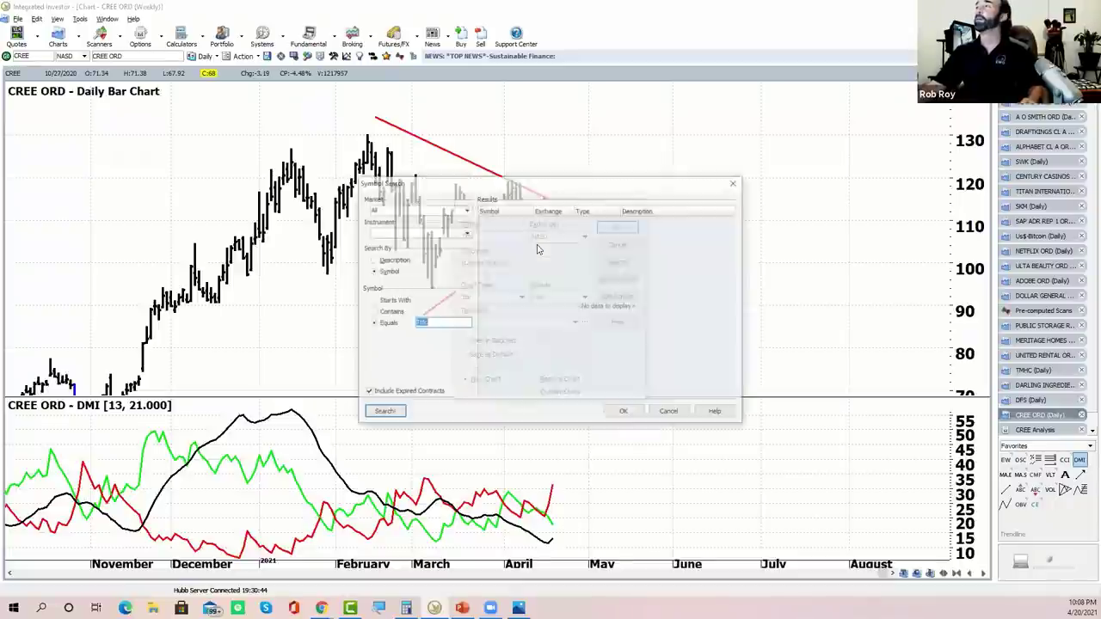
pyautogui.click(732, 183)
# Try the Ttfc symbol on the NYSE exchange instead.
pyautogui.click(584, 236)
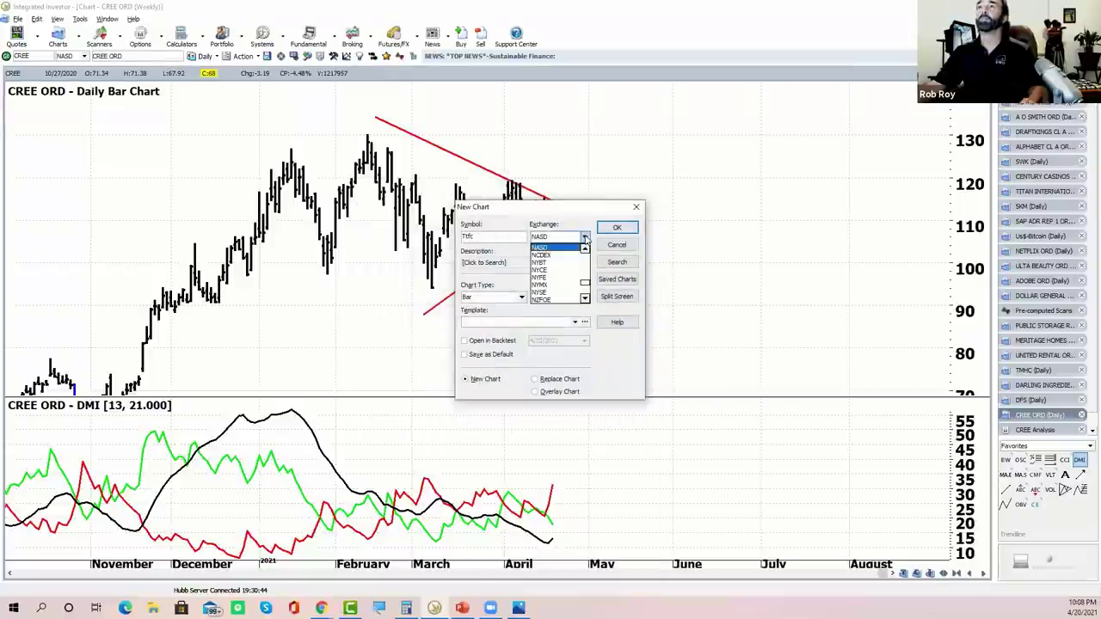
pyautogui.click(557, 293)
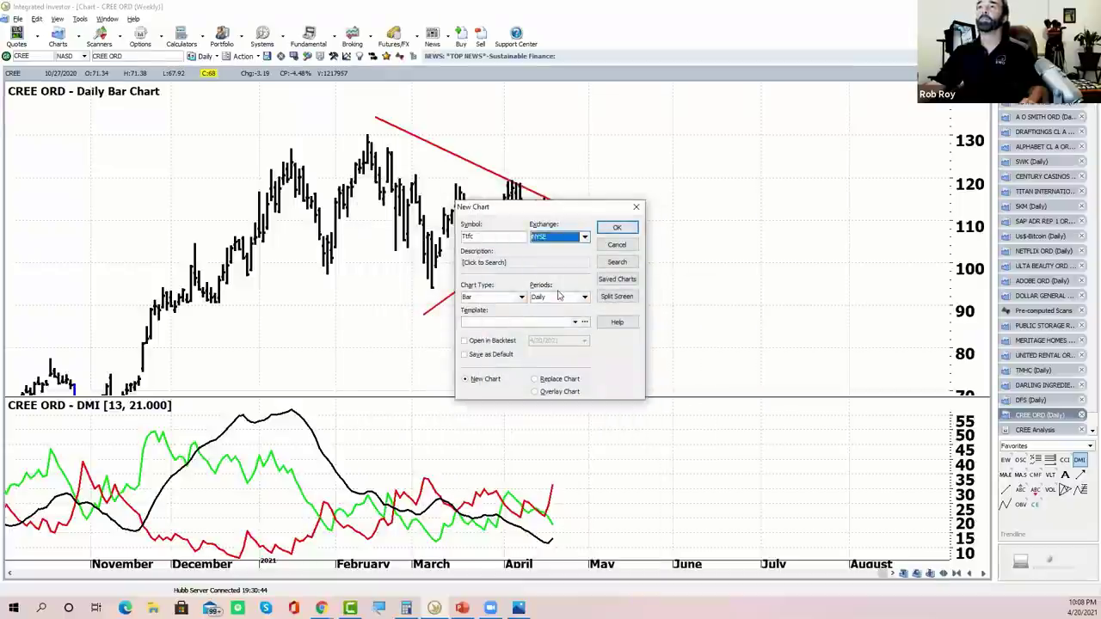
pyautogui.click(619, 228)
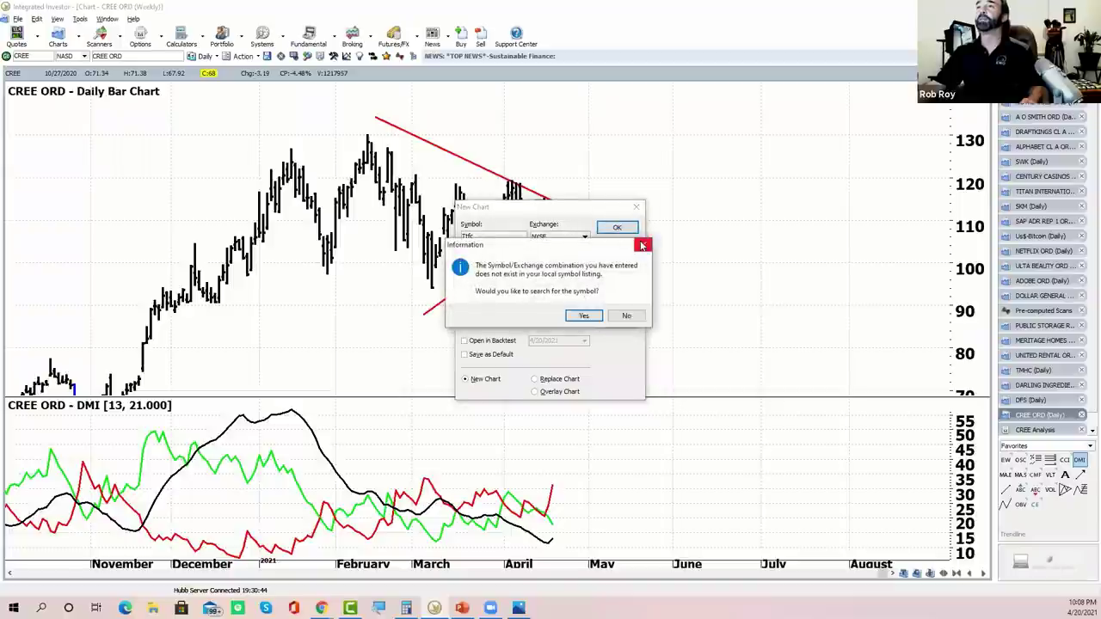
pyautogui.click(642, 244)
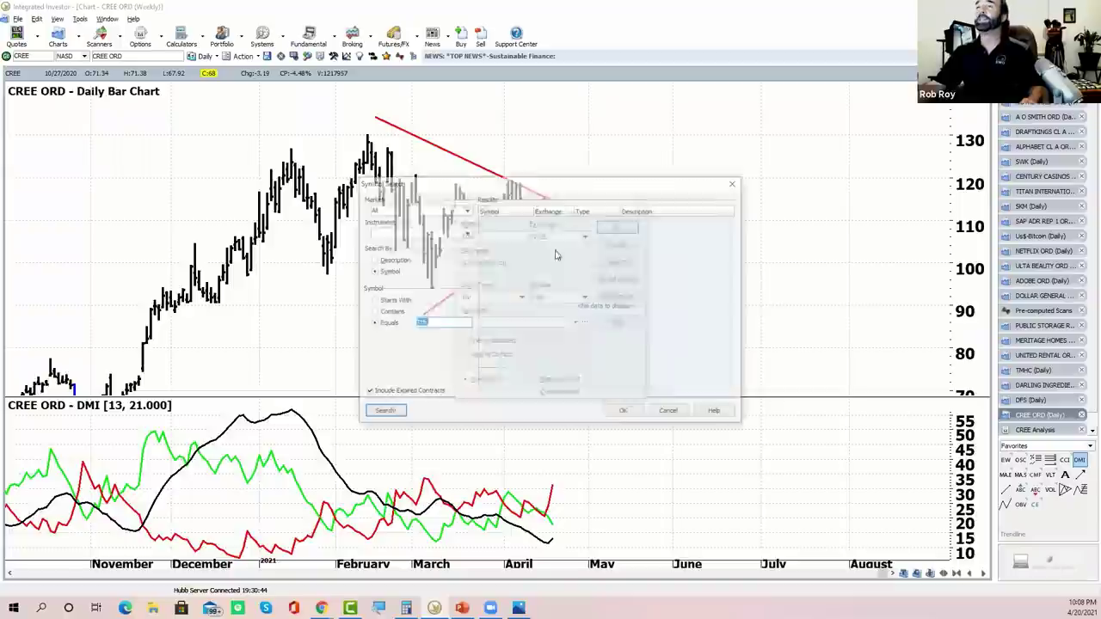
pyautogui.click(732, 184)
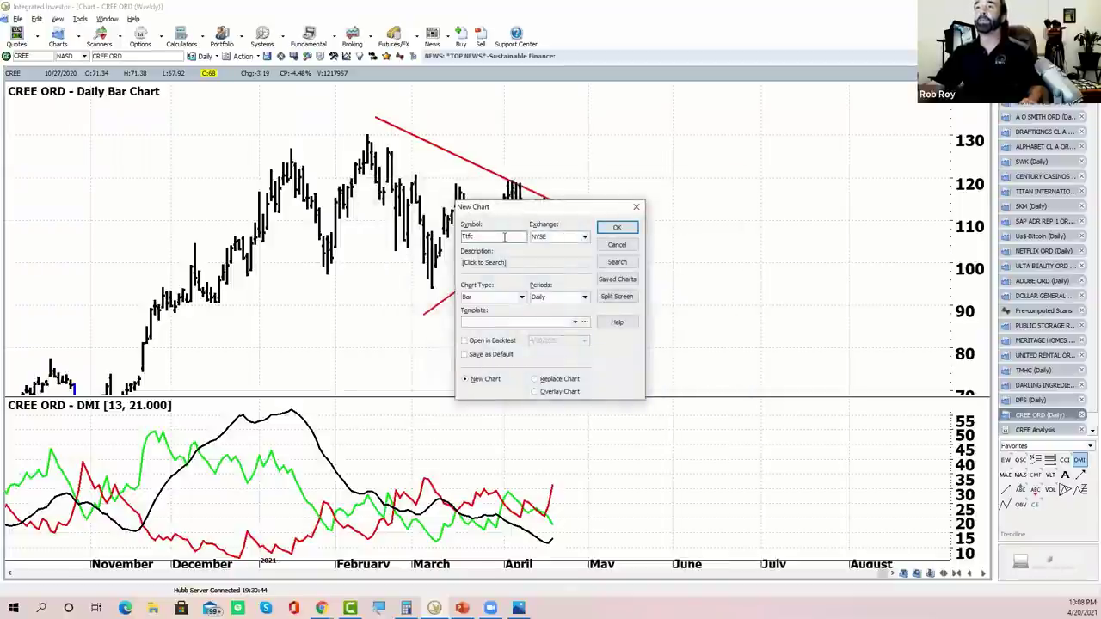
# Open a new daily bar chart for the symbol TTCF on the NASD exchange.
pyautogui.doubleClick(503, 236)
pyautogui.press('BackSpace')
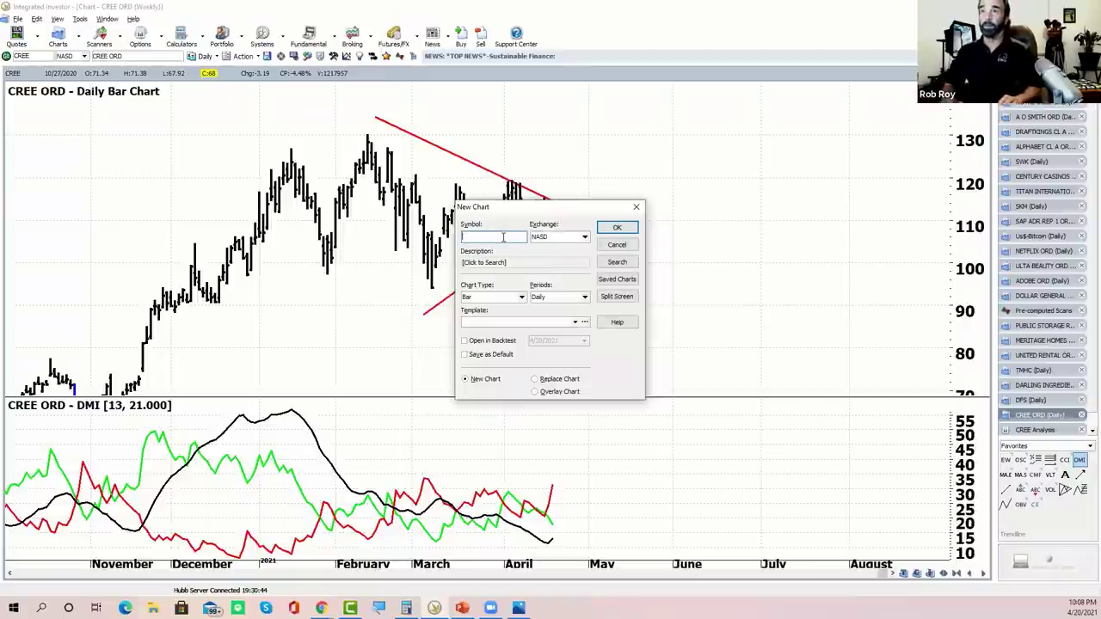
pyautogui.write('Ttcf')
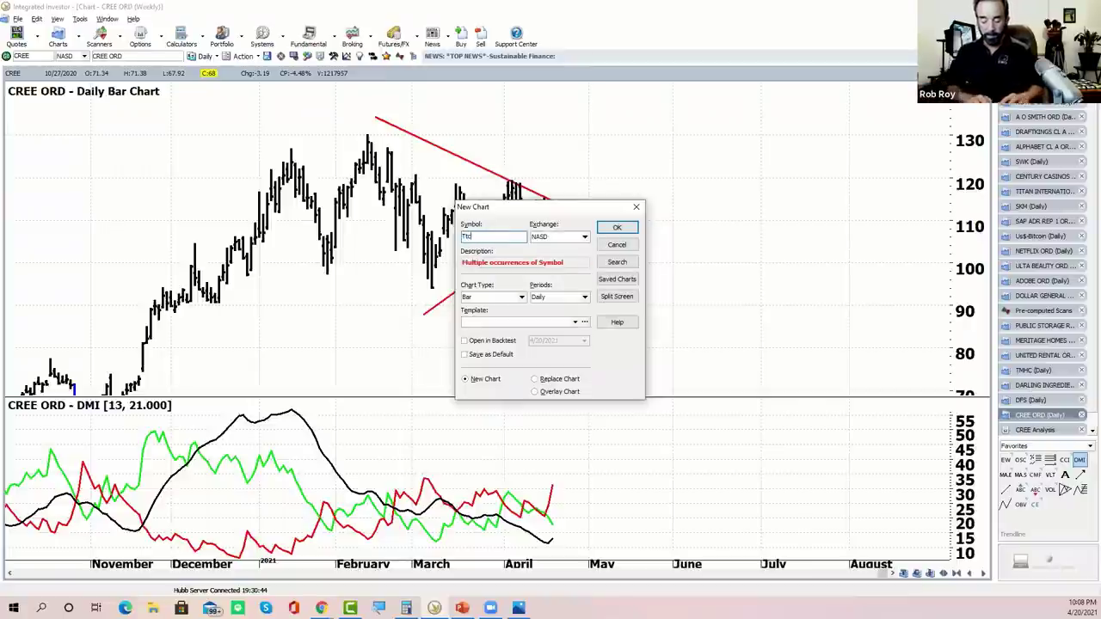
pyautogui.click(616, 226)
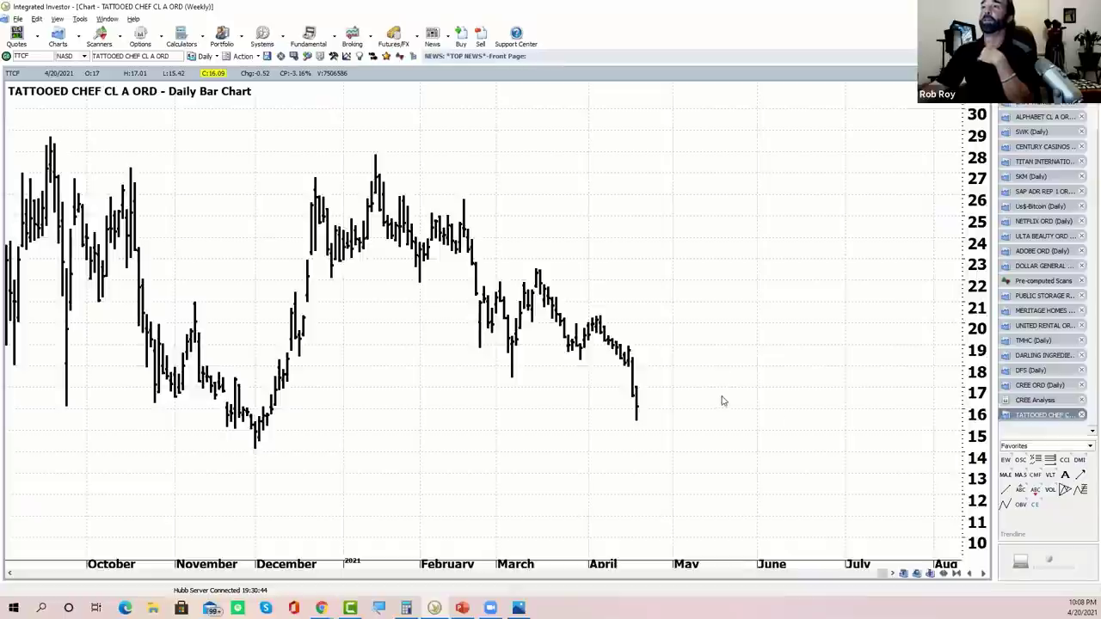
# Draw a horizontal trendline at about 18 from March to mid-April, and a descending one from the February high near 26 to meet it.
pyautogui.click(1004, 489)
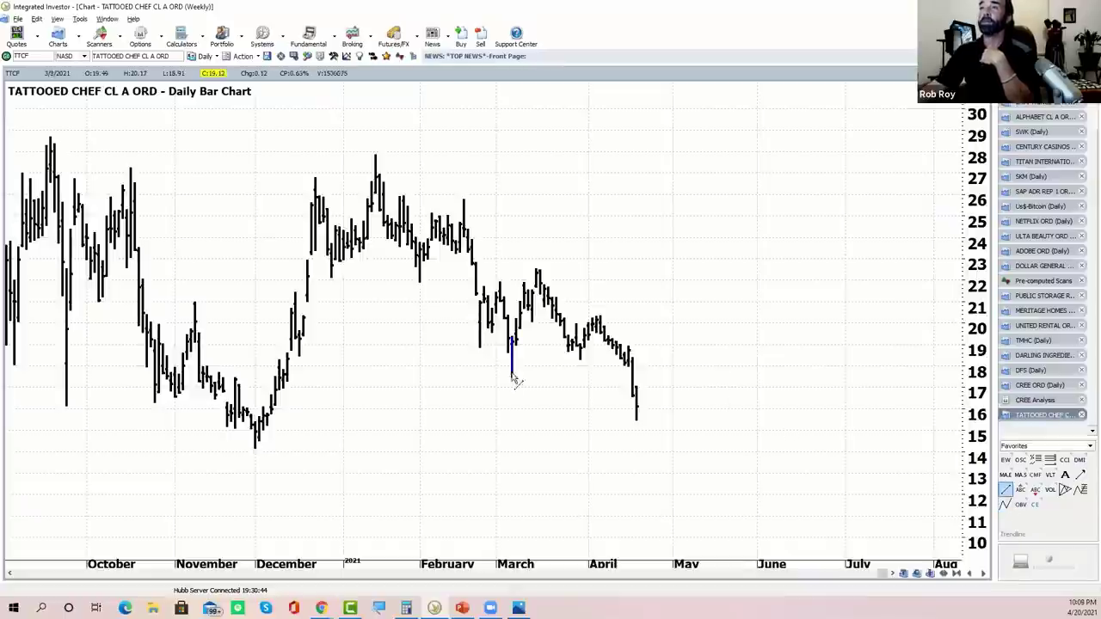
pyautogui.moveTo(566, 371); pyautogui.dragTo(645, 368)
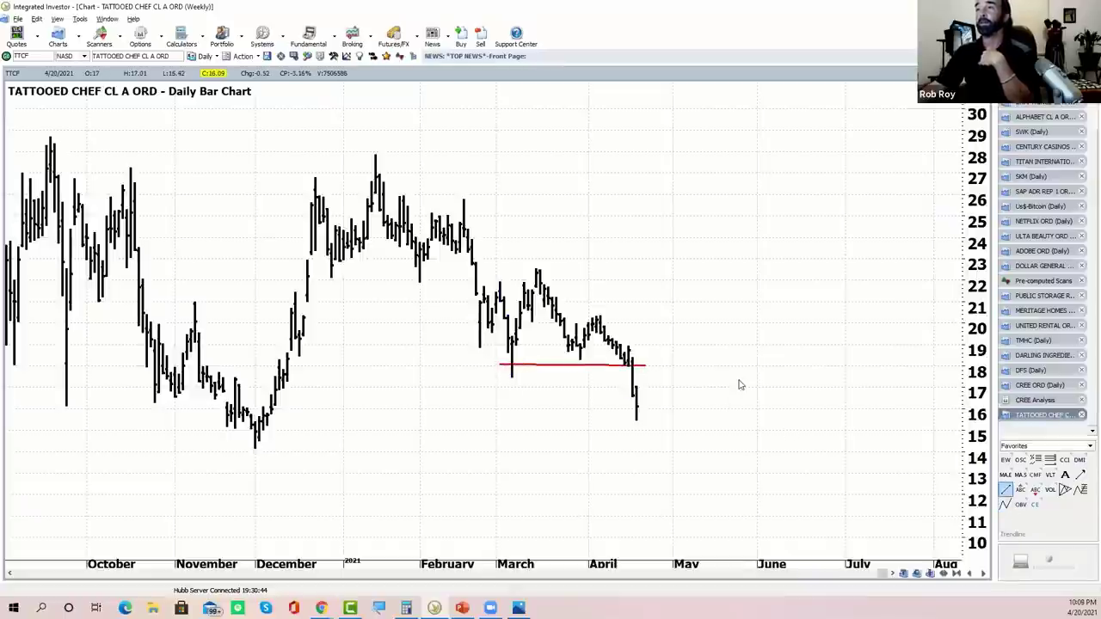
pyautogui.click(1004, 490)
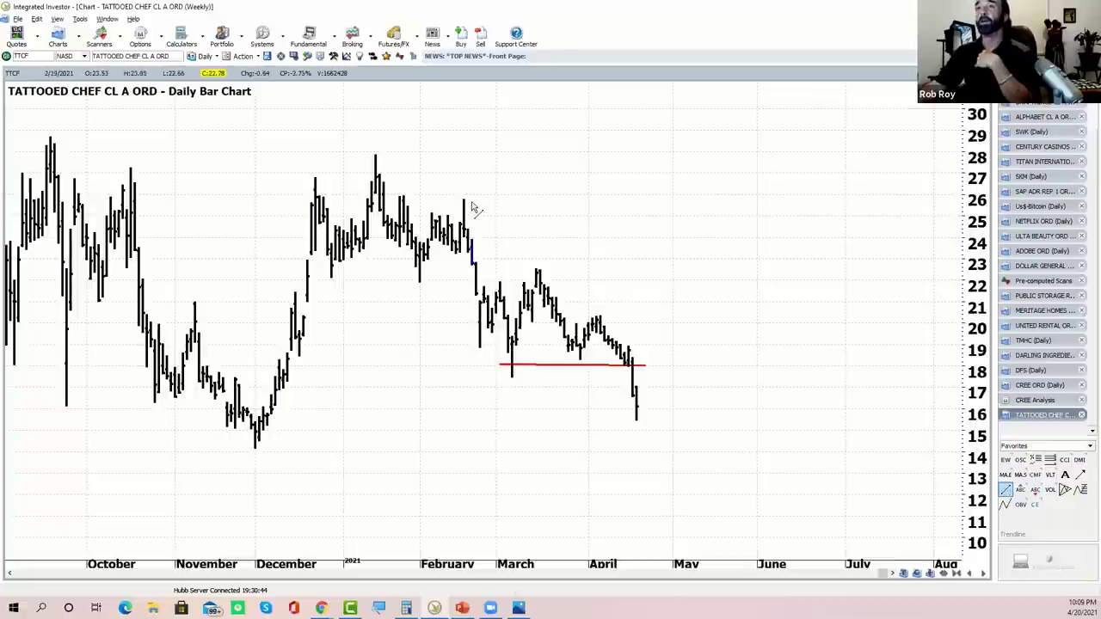
pyautogui.moveTo(472, 200); pyautogui.dragTo(650, 371)
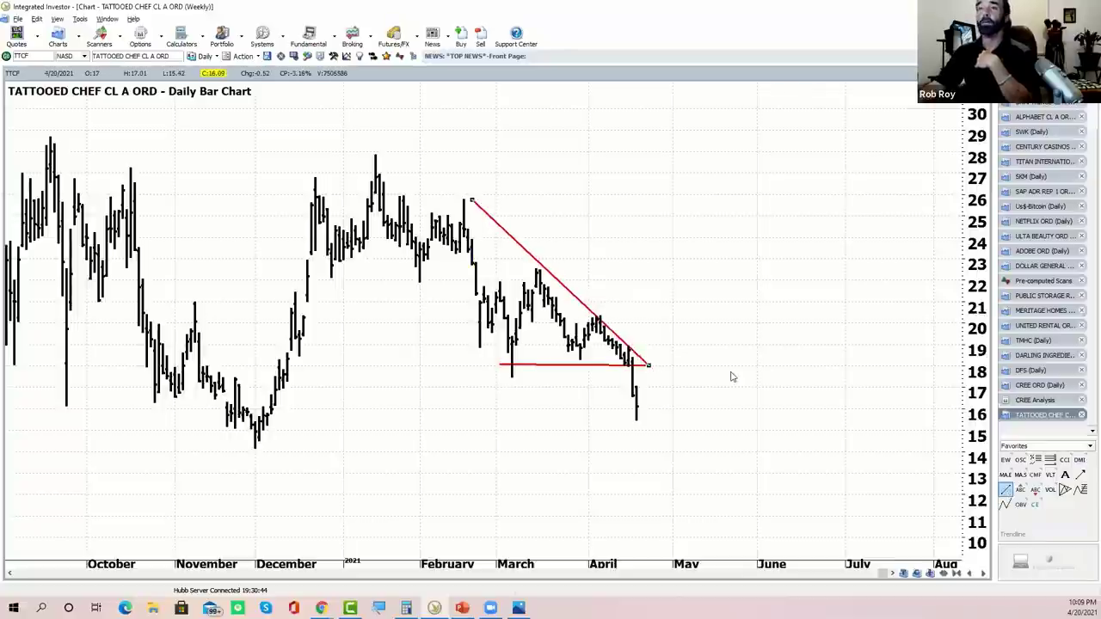
# Draw a horizontal support trendline at about 15 from early August to early June and add exponential moving averages of 10, 30 and 50.
pyautogui.moveTo(757, 369); pyautogui.dragTo(771, 358)
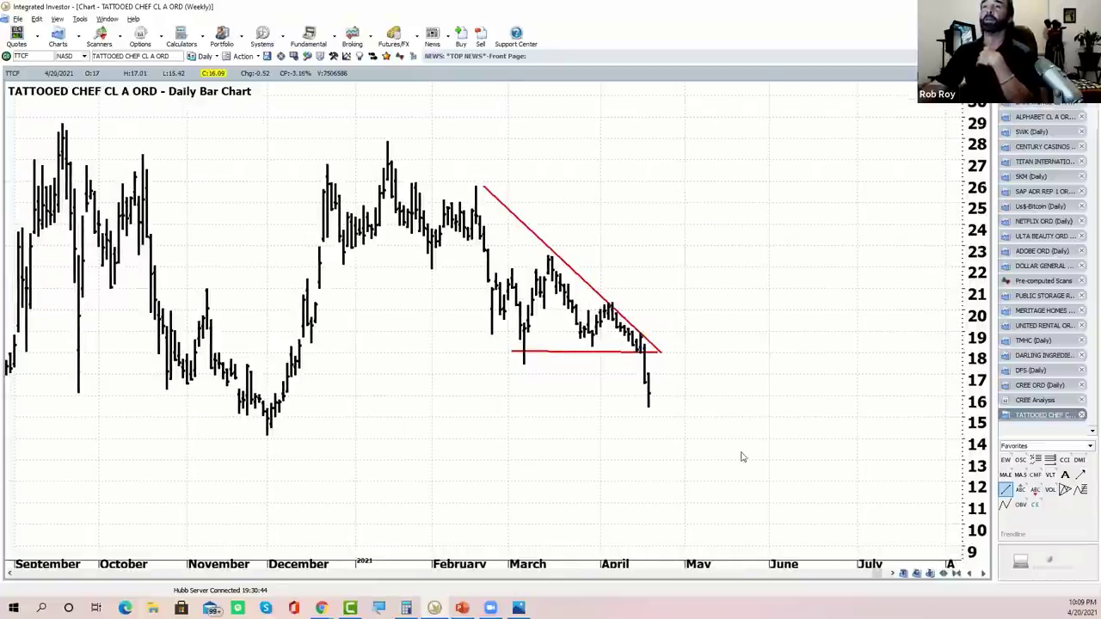
pyautogui.moveTo(740, 455); pyautogui.dragTo(870, 442)
pyautogui.moveTo(899, 481); pyautogui.dragTo(917, 480)
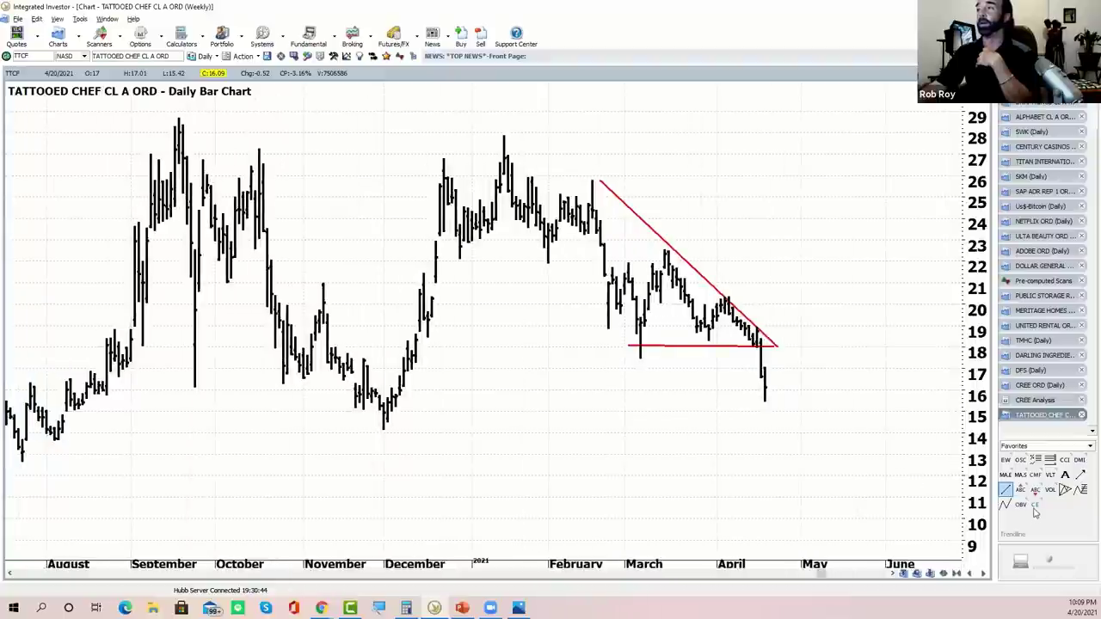
pyautogui.click(1006, 490)
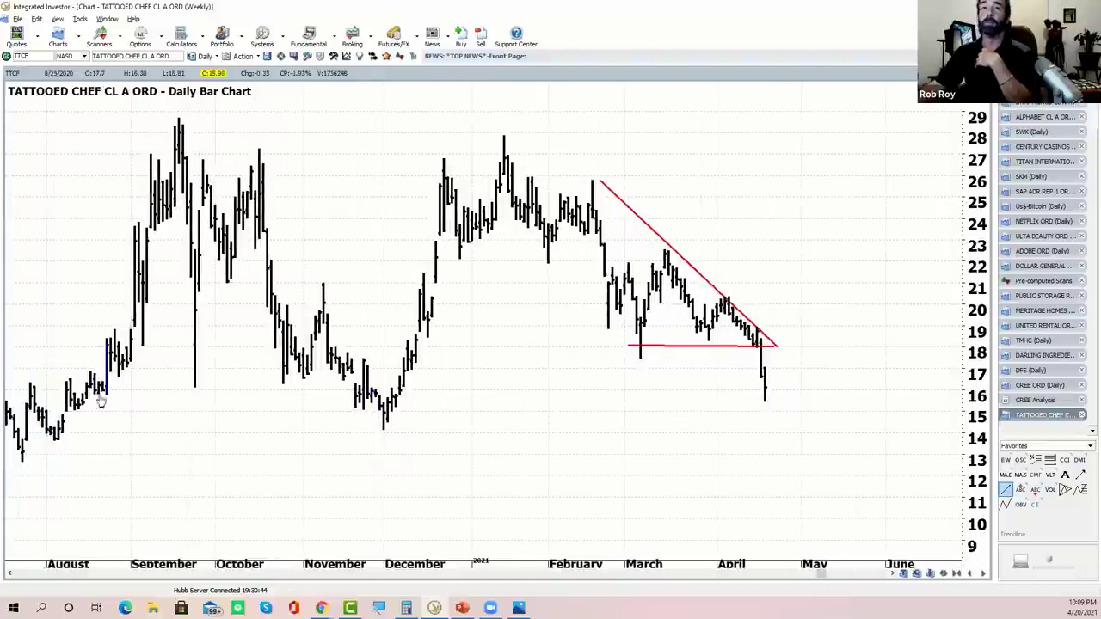
pyautogui.moveTo(65, 409)
pyautogui.mouseDown()
pyautogui.moveTo(720, 442)
pyautogui.moveTo(868, 411)
pyautogui.moveTo(900, 418)
pyautogui.mouseUp()
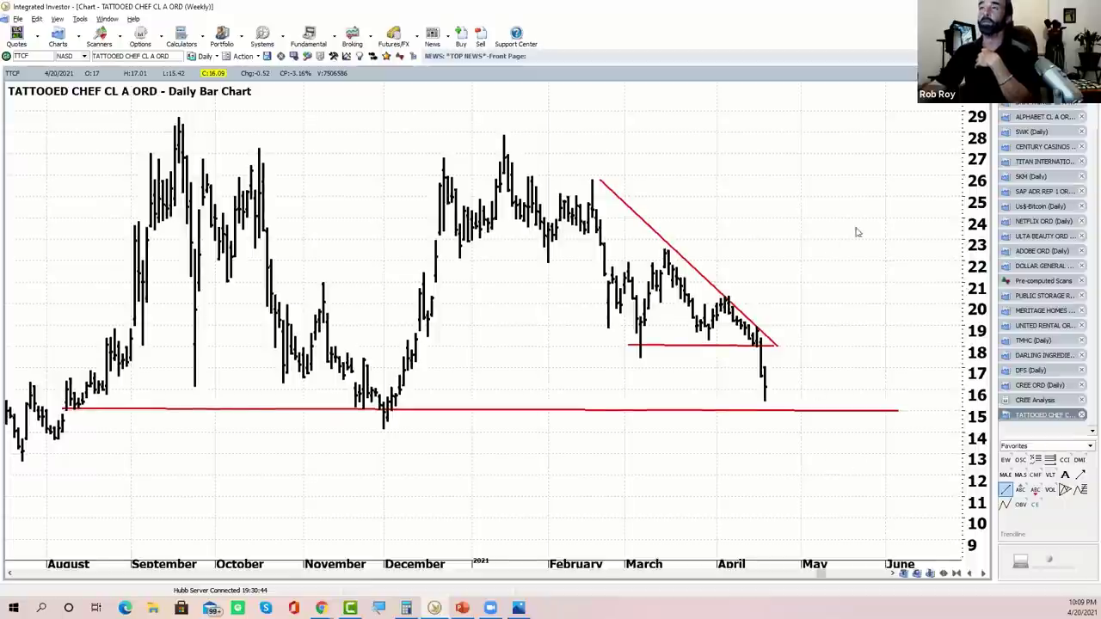
pyautogui.scroll(-2, 801, 228)
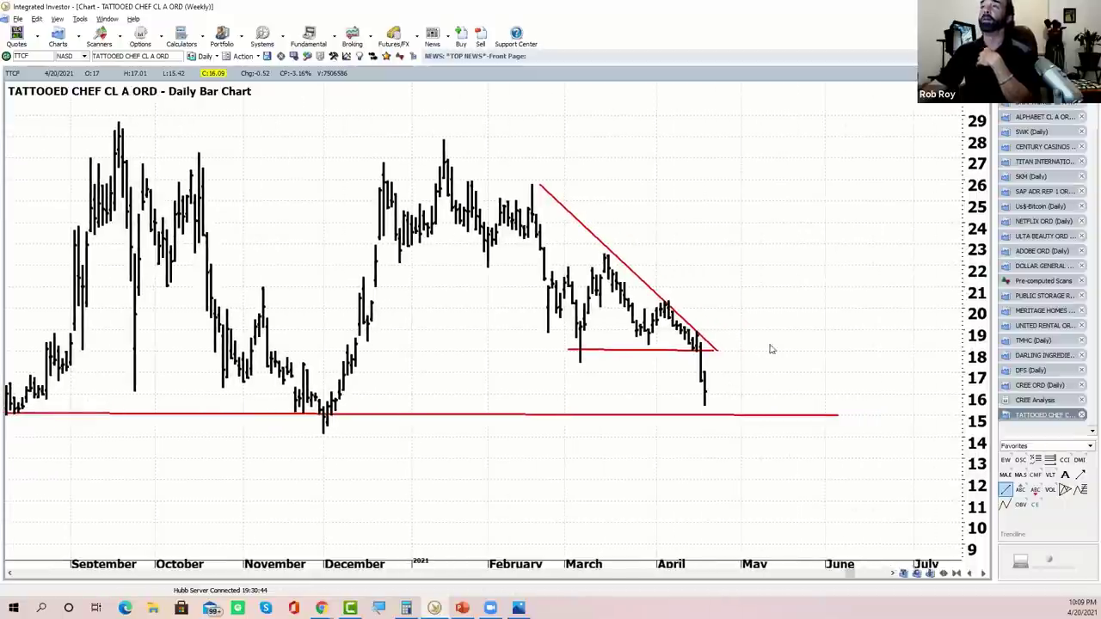
pyautogui.click(1005, 474)
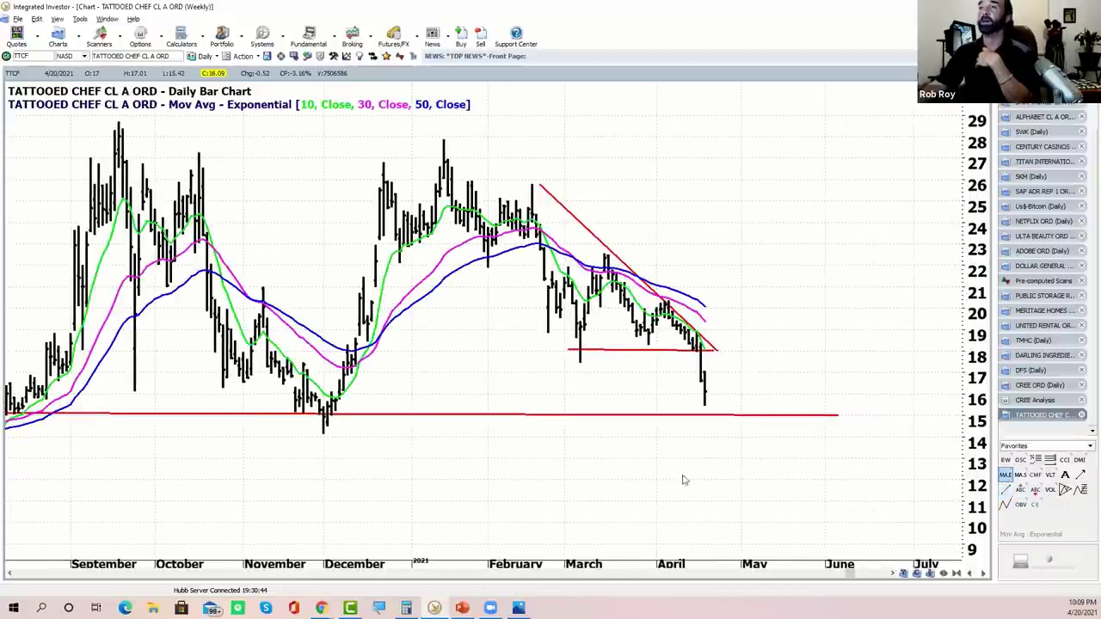
# Examine the TTCF price history back to early 2020 and the recent breakdown against the moving averages and trendlines.
pyautogui.scroll(6, 624, 457)
pyautogui.scroll(6, 477, 378)
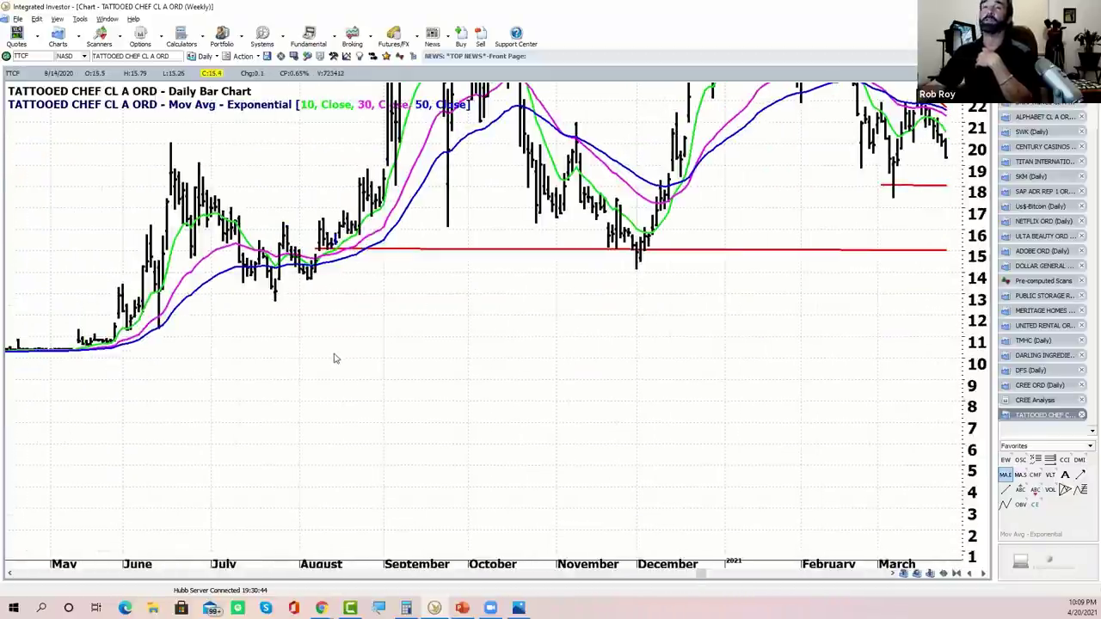
pyautogui.scroll(5, 555, 321)
pyautogui.scroll(2, 735, 334)
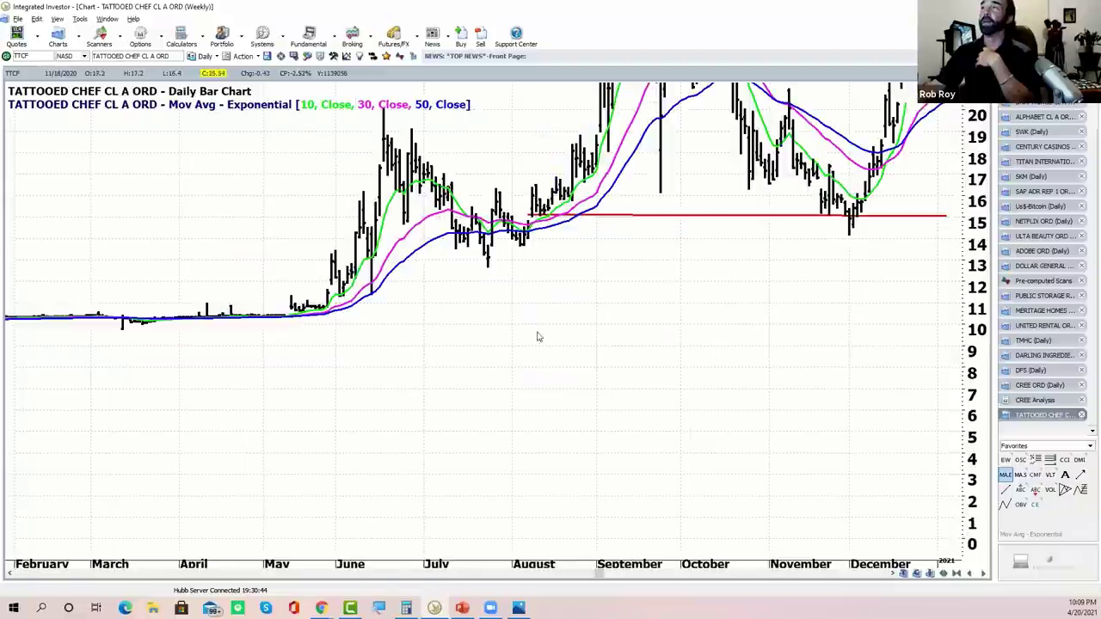
pyautogui.scroll(-3, 365, 417)
pyautogui.scroll(-5, 364, 418)
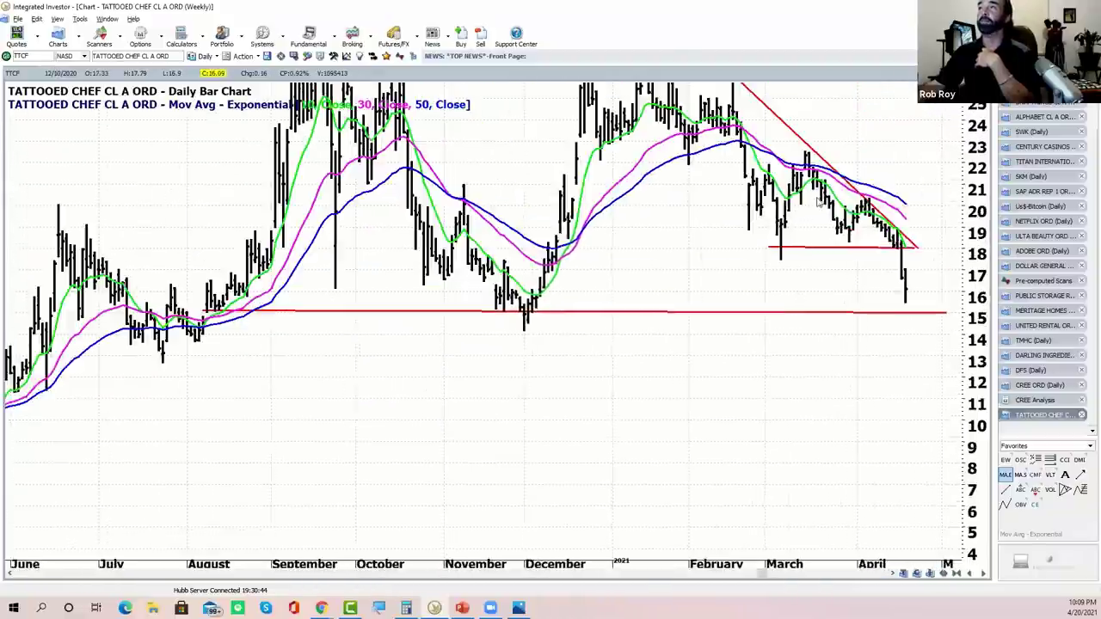
pyautogui.scroll(-5, 777, 248)
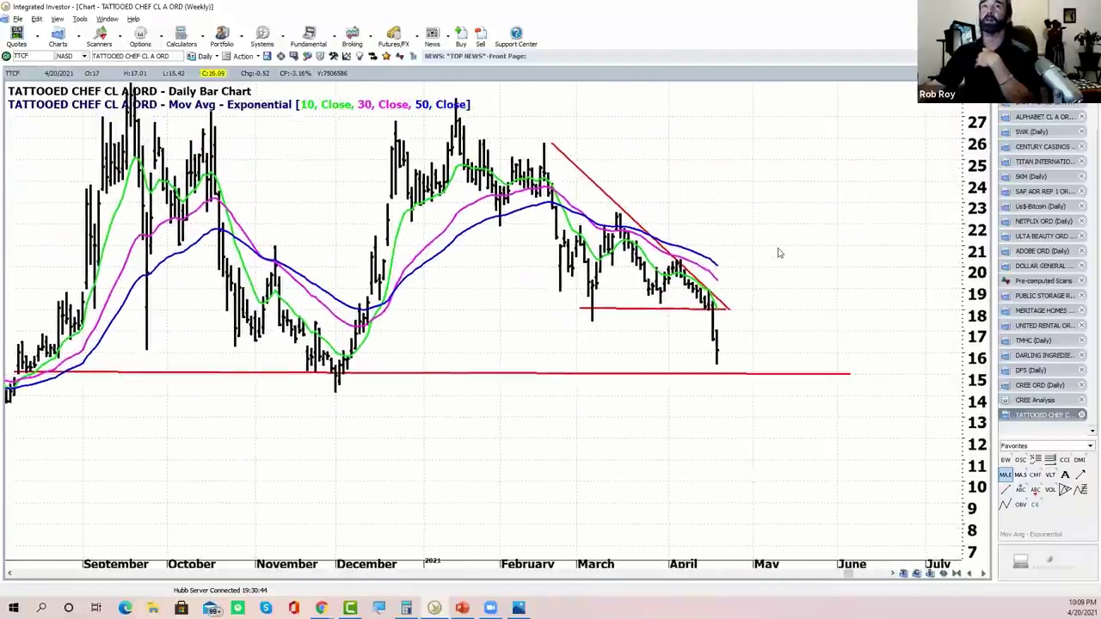
pyautogui.scroll(2, 716, 292)
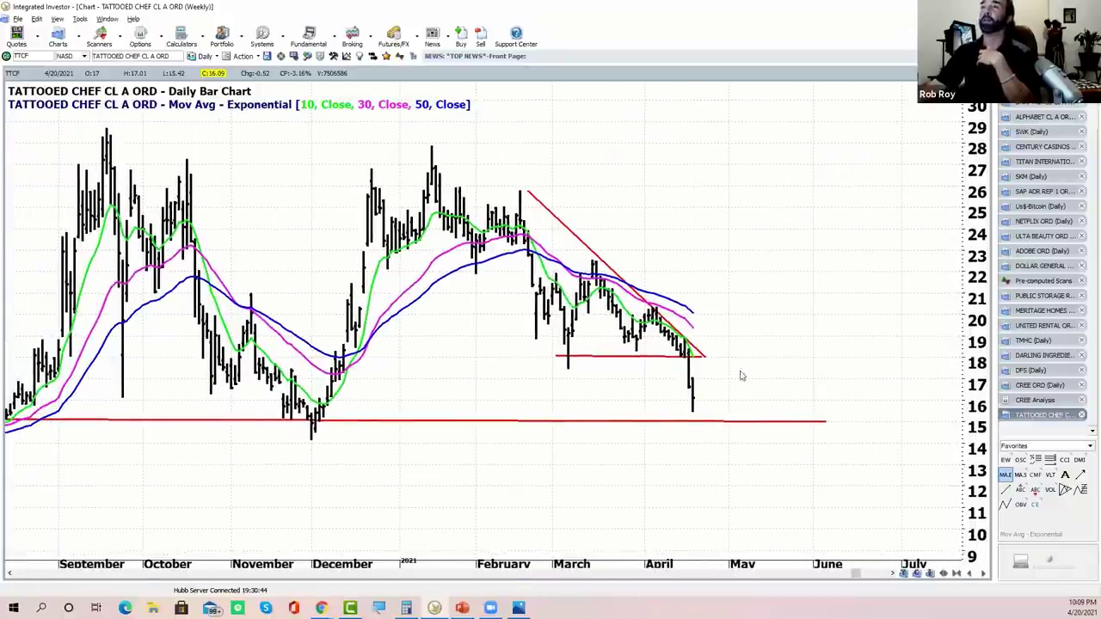
pyautogui.scroll(1, 720, 226)
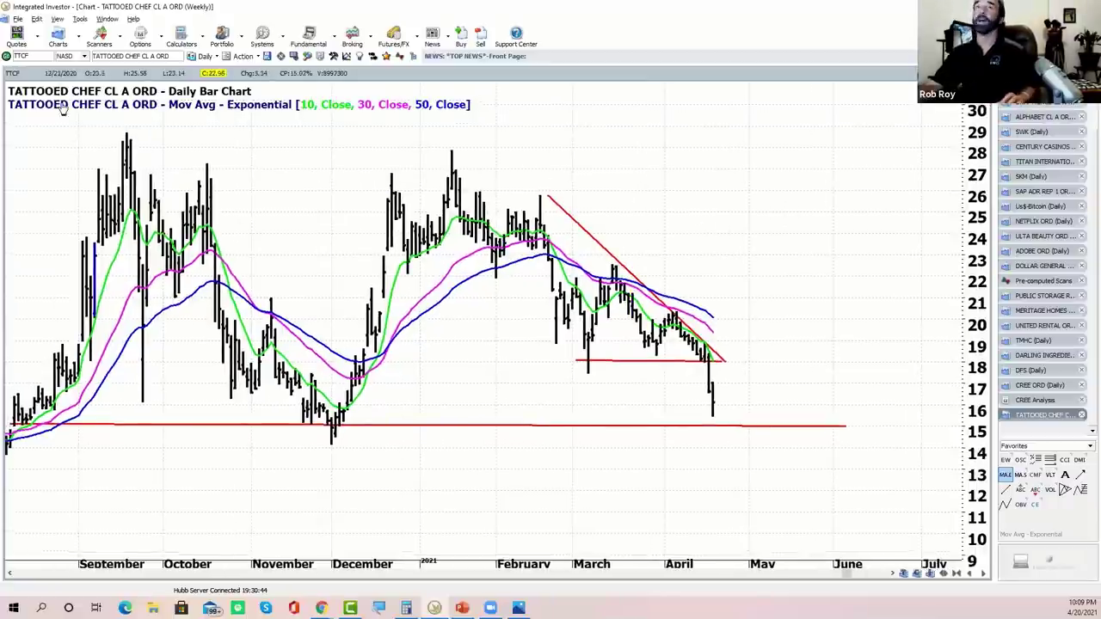
# Open a new daily bar chart for the symbol ZM on the NASD exchange.
pyautogui.click(78, 39)
pyautogui.click(80, 57)
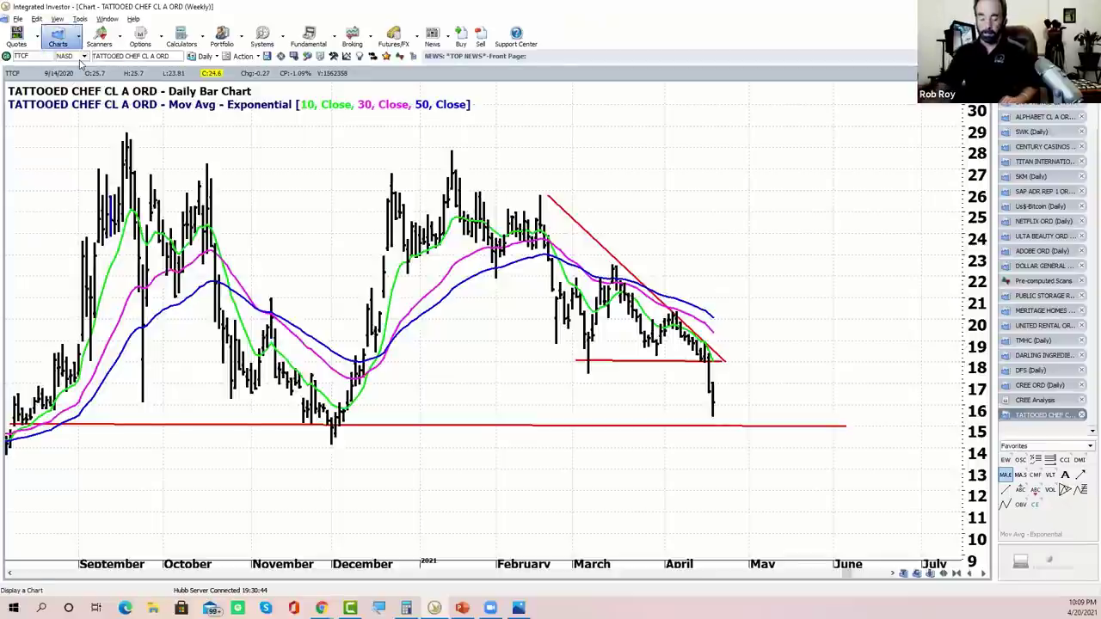
pyautogui.write('zm')
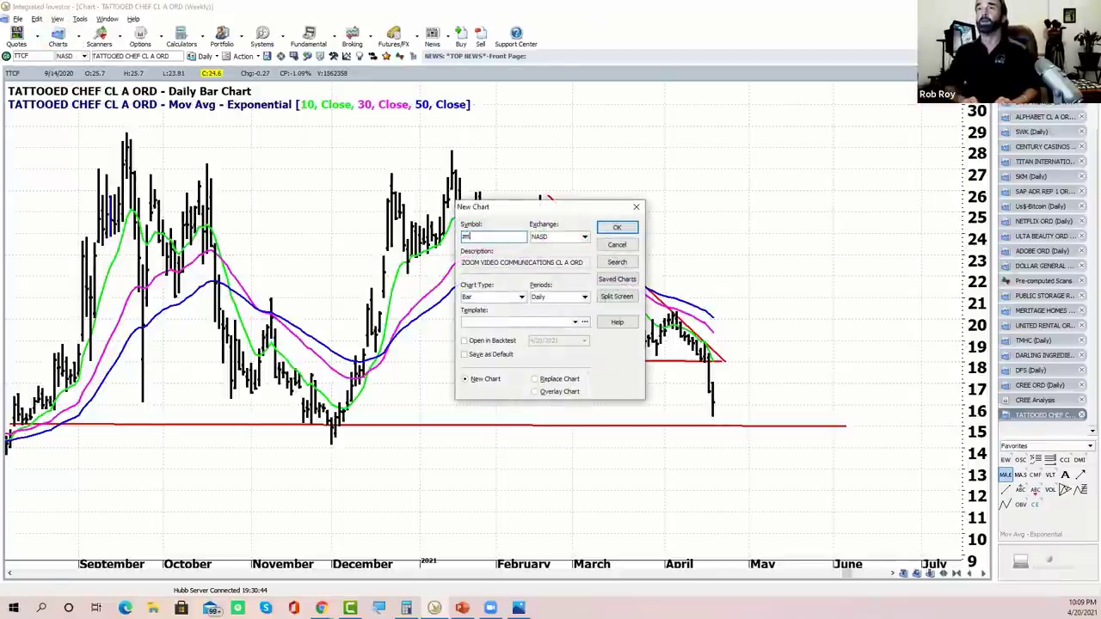
pyautogui.click(617, 226)
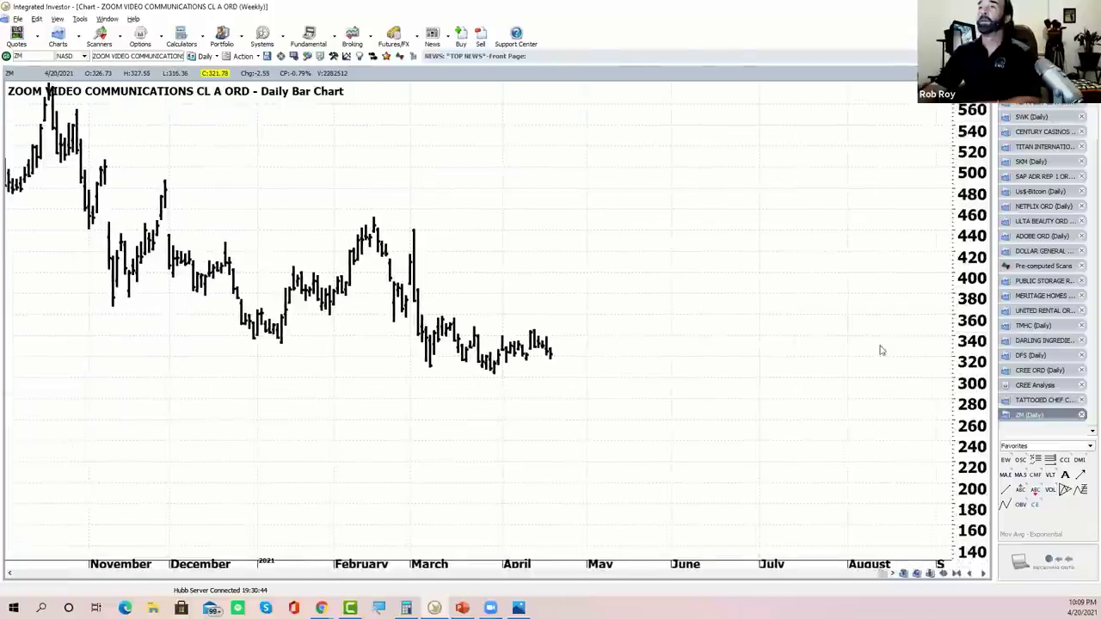
# Add the DMI indicator to the ZM chart, check its lines for the recent months, and remove it.
pyautogui.click(1079, 460)
pyautogui.moveTo(833, 482); pyautogui.dragTo(835, 437)
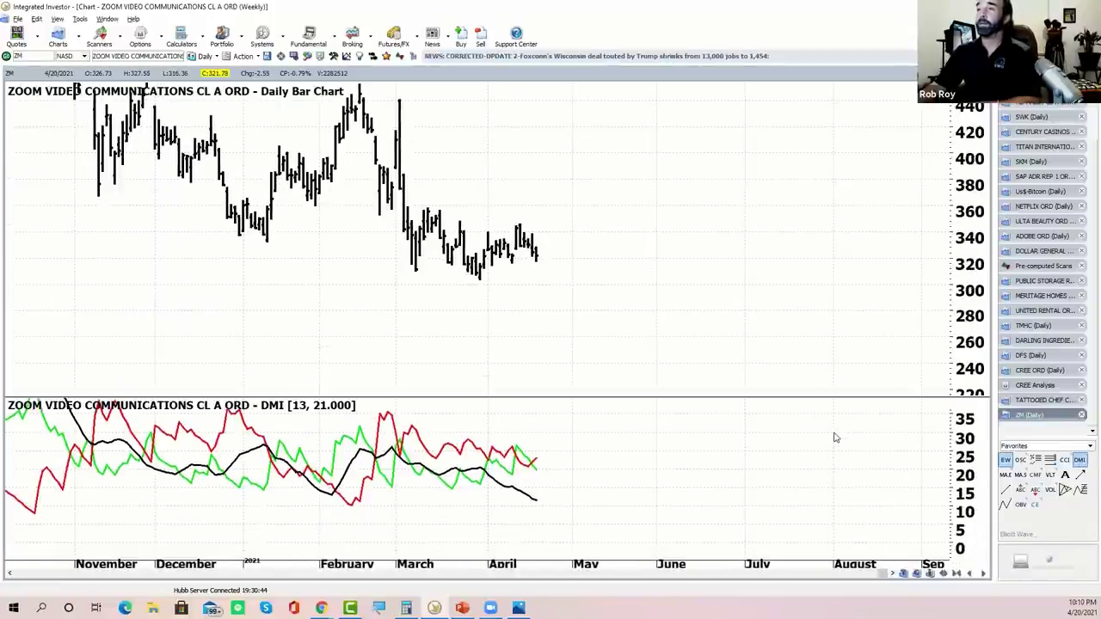
pyautogui.moveTo(972, 520); pyautogui.dragTo(903, 459)
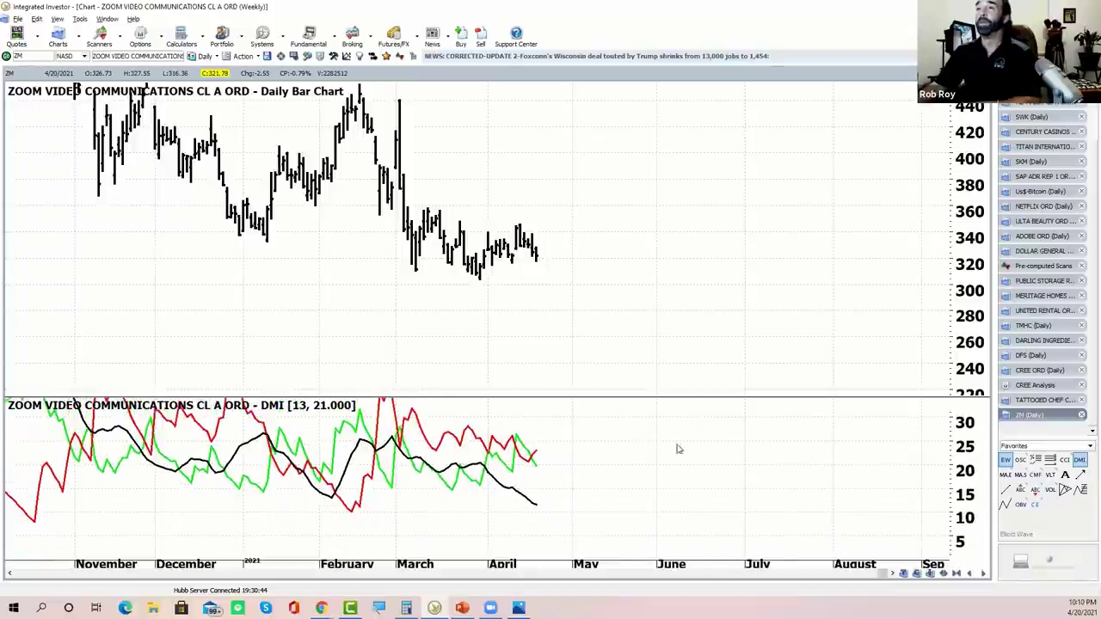
pyautogui.scroll(2, 692, 468)
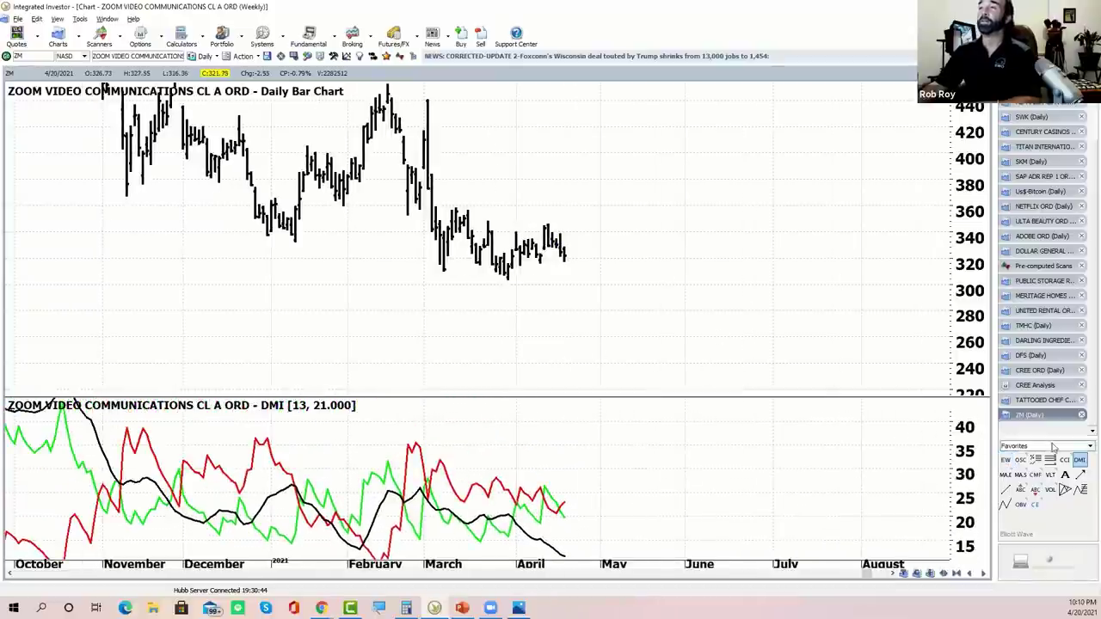
pyautogui.click(1078, 460)
pyautogui.scroll(-1, 752, 339)
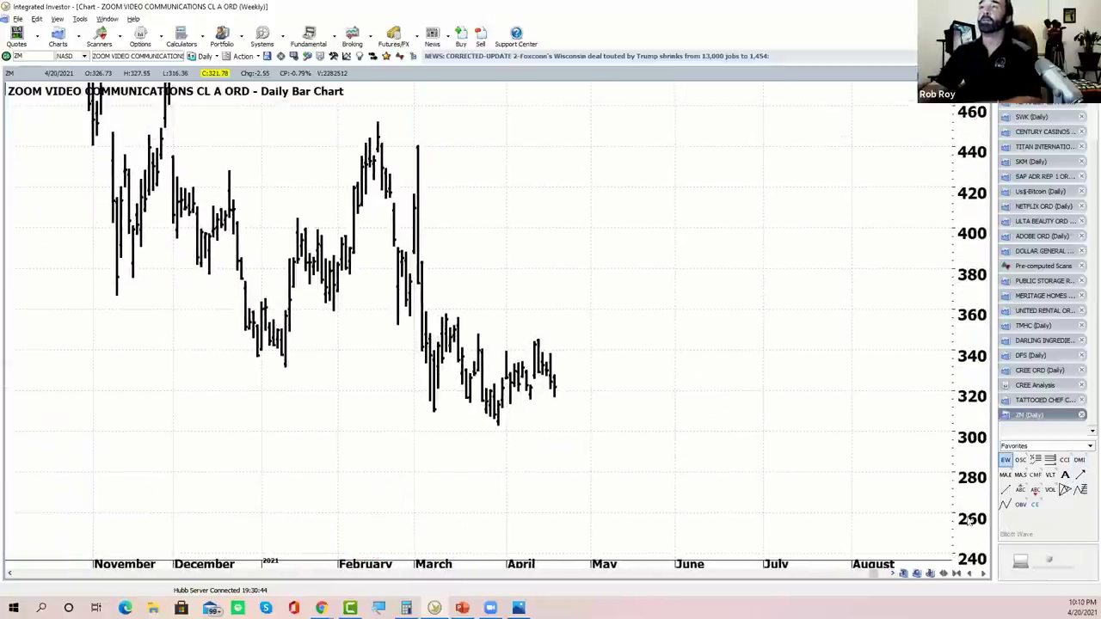
# Draw converging ZM trendlines from mid-March to late April: one rising from about 287, one falling from about 365, meeting near 328.
pyautogui.click(1005, 488)
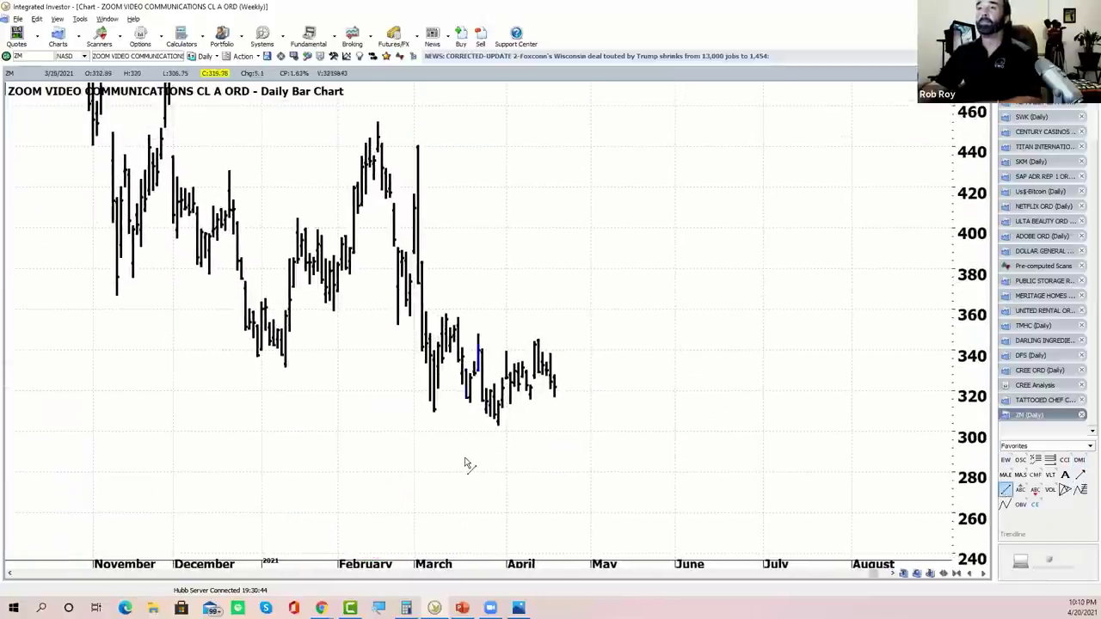
pyautogui.moveTo(465, 457); pyautogui.dragTo(583, 376)
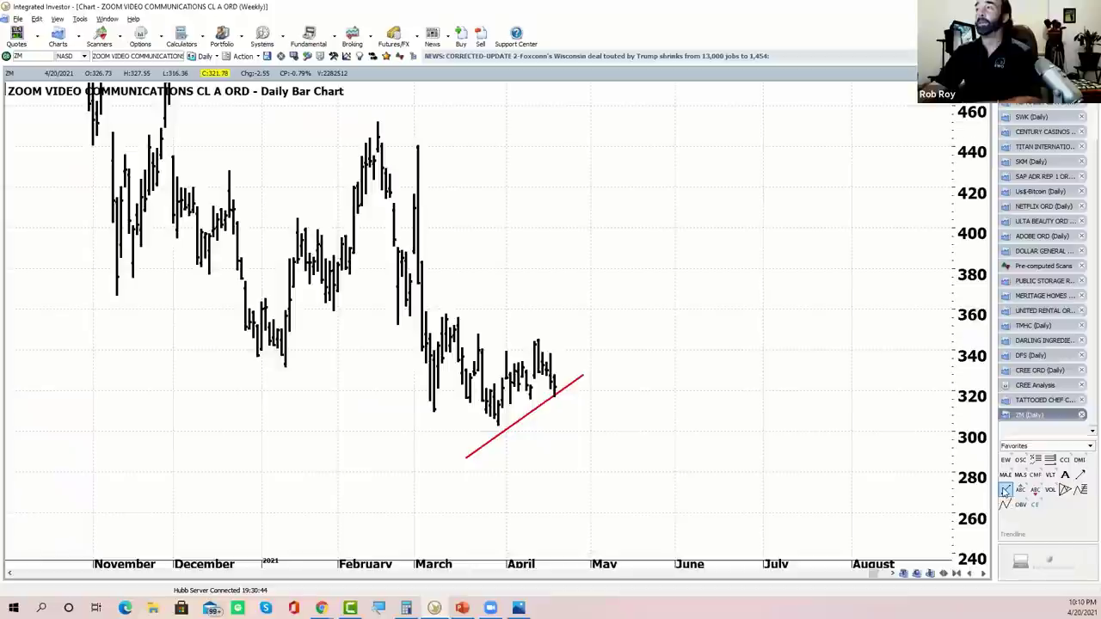
pyautogui.moveTo(442, 299); pyautogui.dragTo(583, 372)
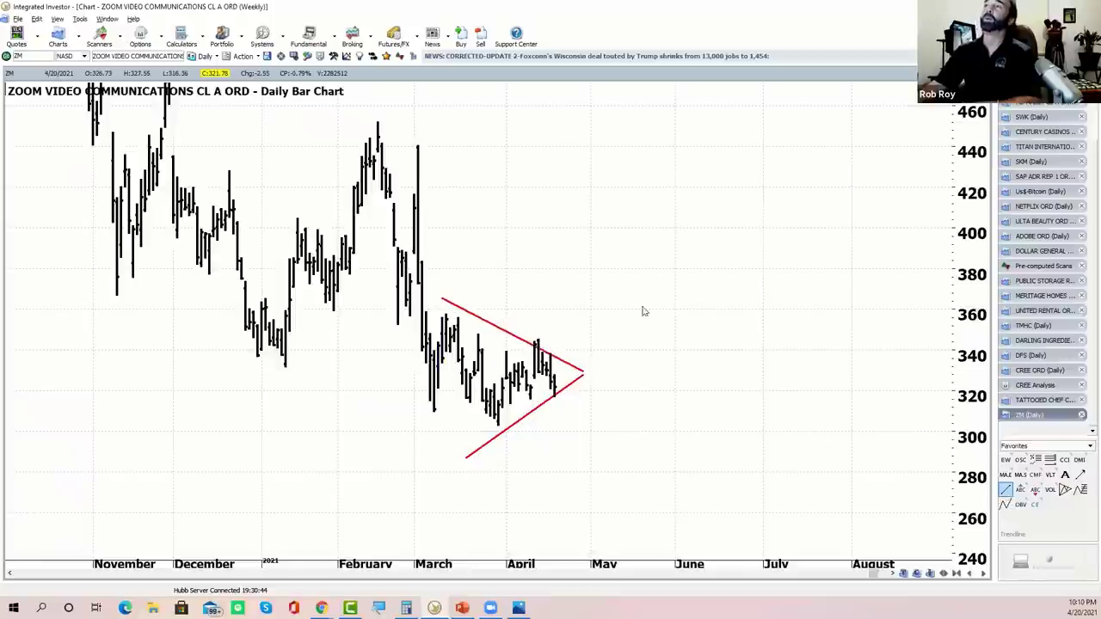
pyautogui.scroll(1, 709, 297)
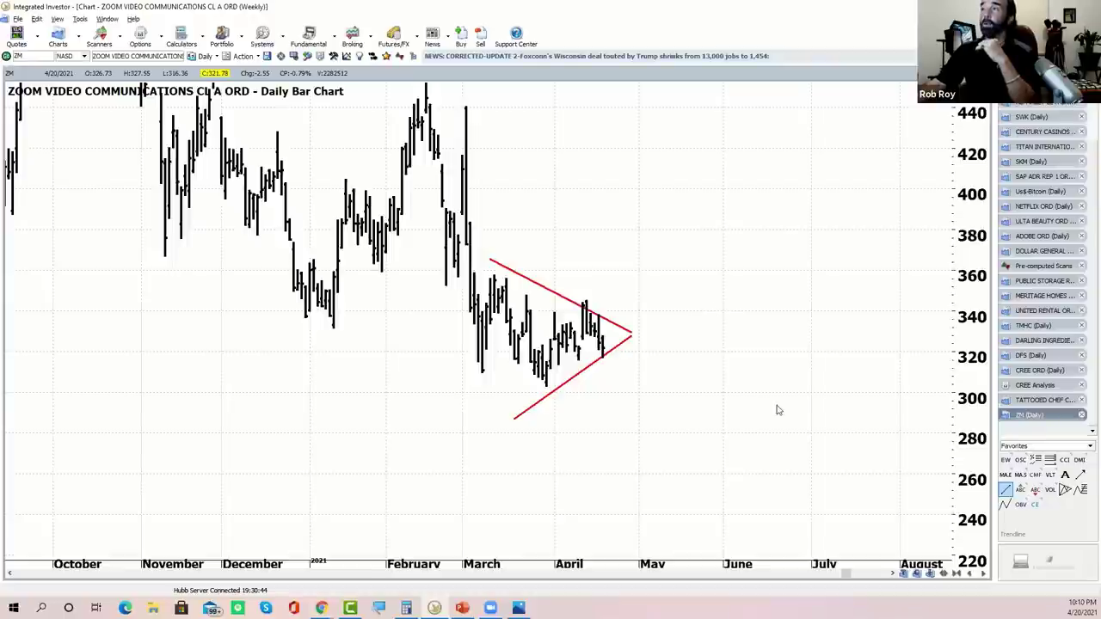
pyautogui.click(1006, 476)
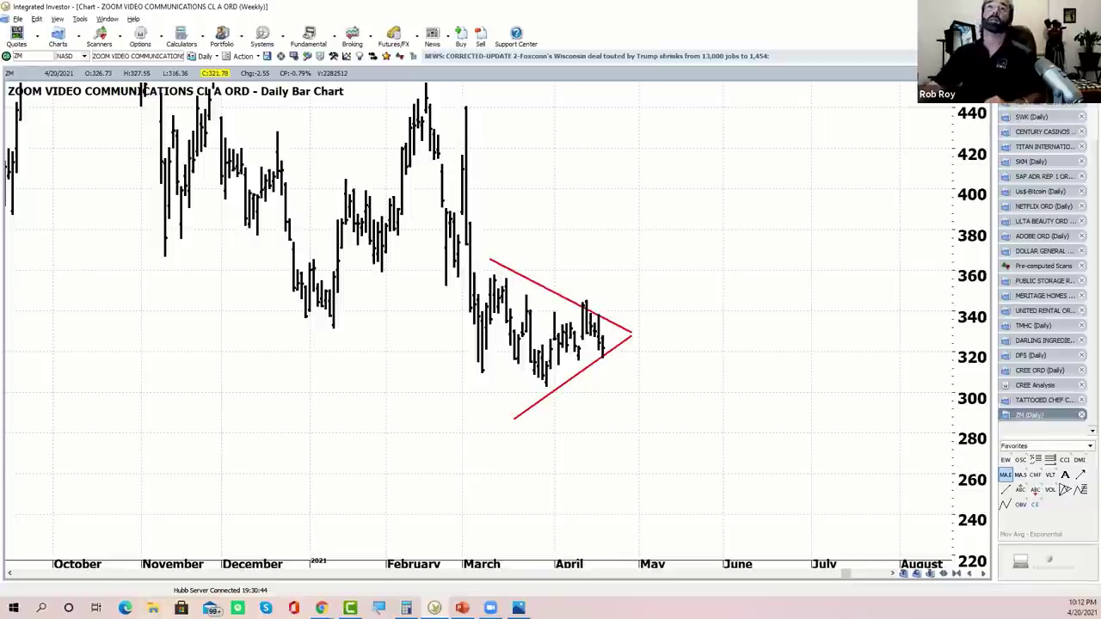
# Open a new daily bar chart for the symbol GLG on the NASD exchange.
pyautogui.click(83, 37)
pyautogui.click(77, 57)
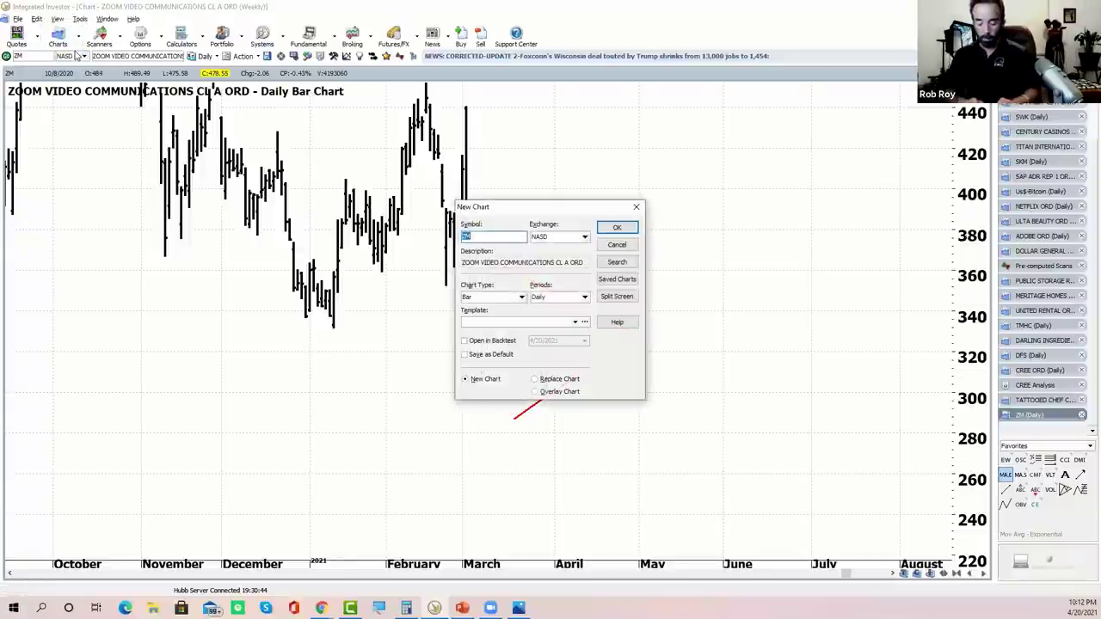
pyautogui.write('GLG')
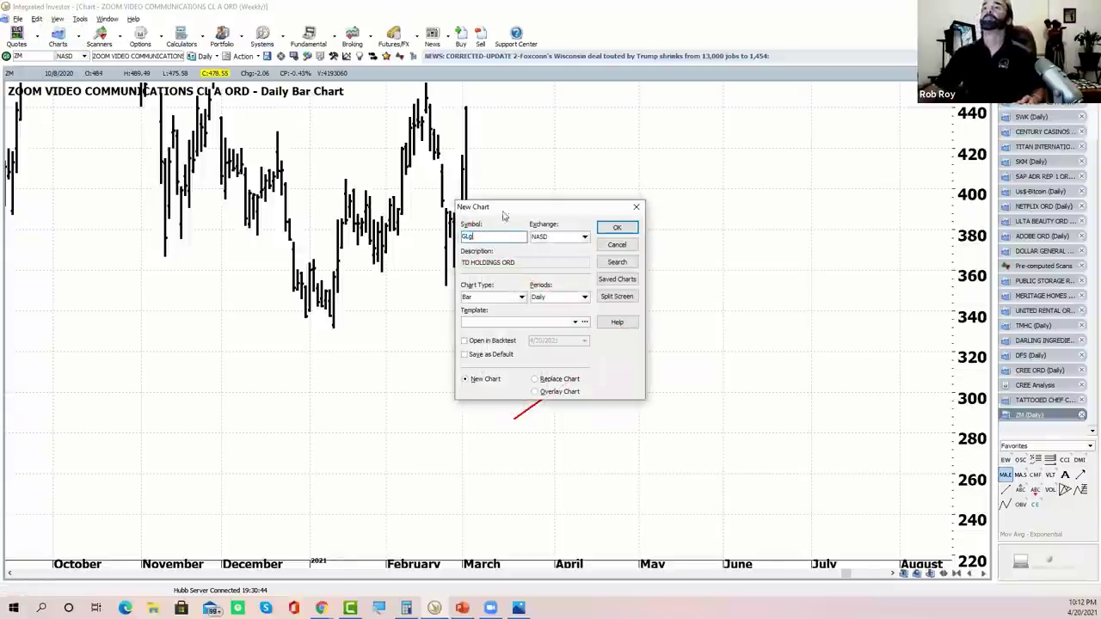
pyautogui.click(616, 227)
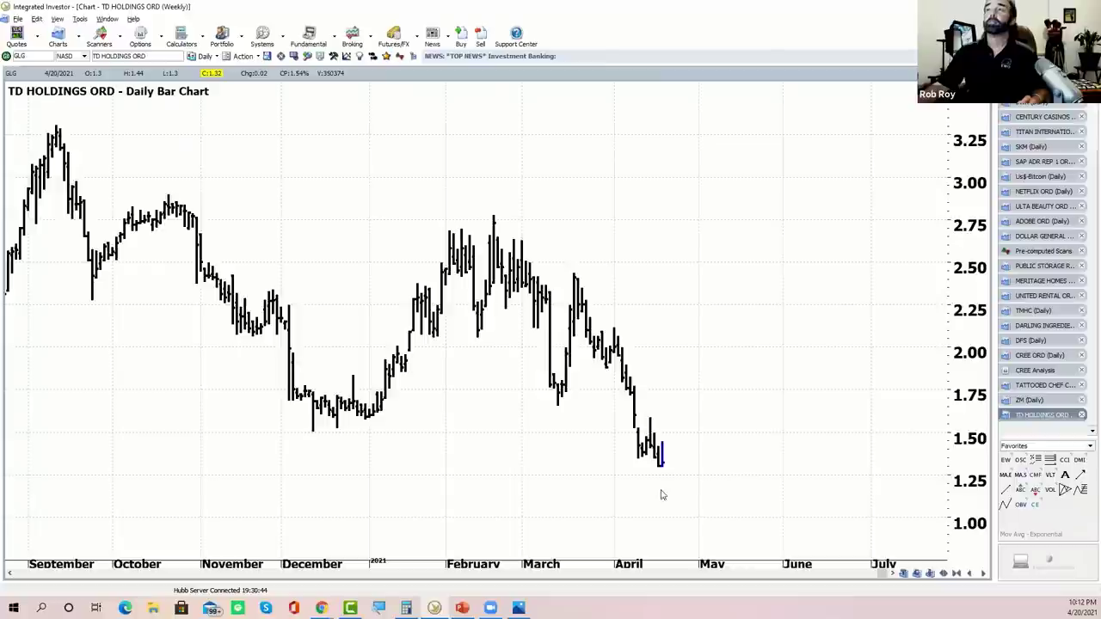
# Draw a horizontal trendline at about 1.32 through the April lows on the GLG chart and compare it with earlier price history.
pyautogui.moveTo(710, 341); pyautogui.dragTo(808, 322)
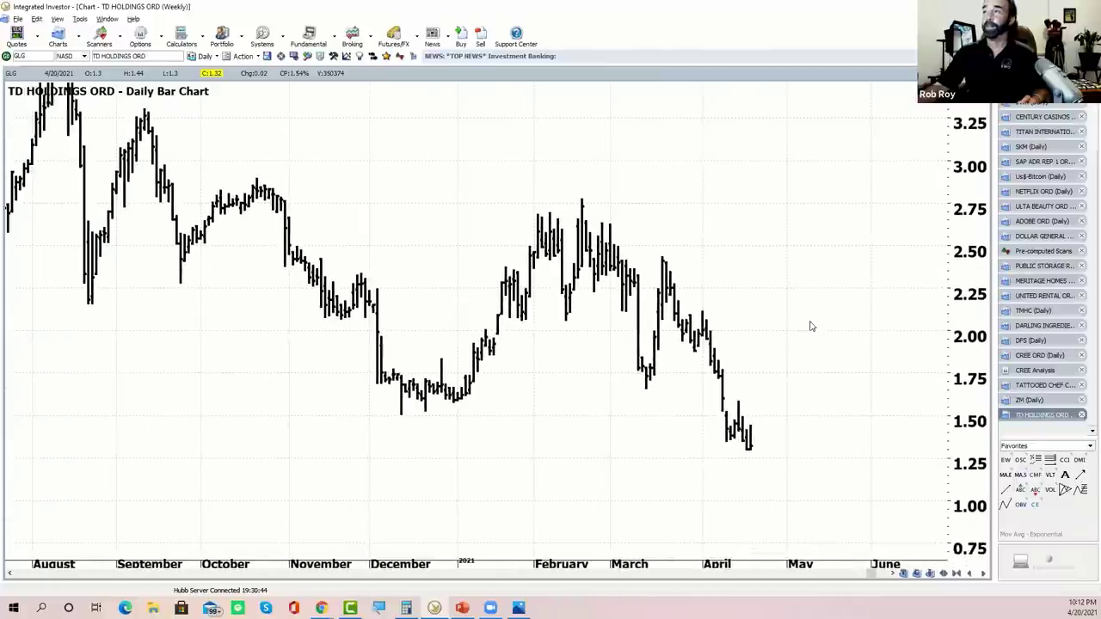
pyautogui.click(1004, 489)
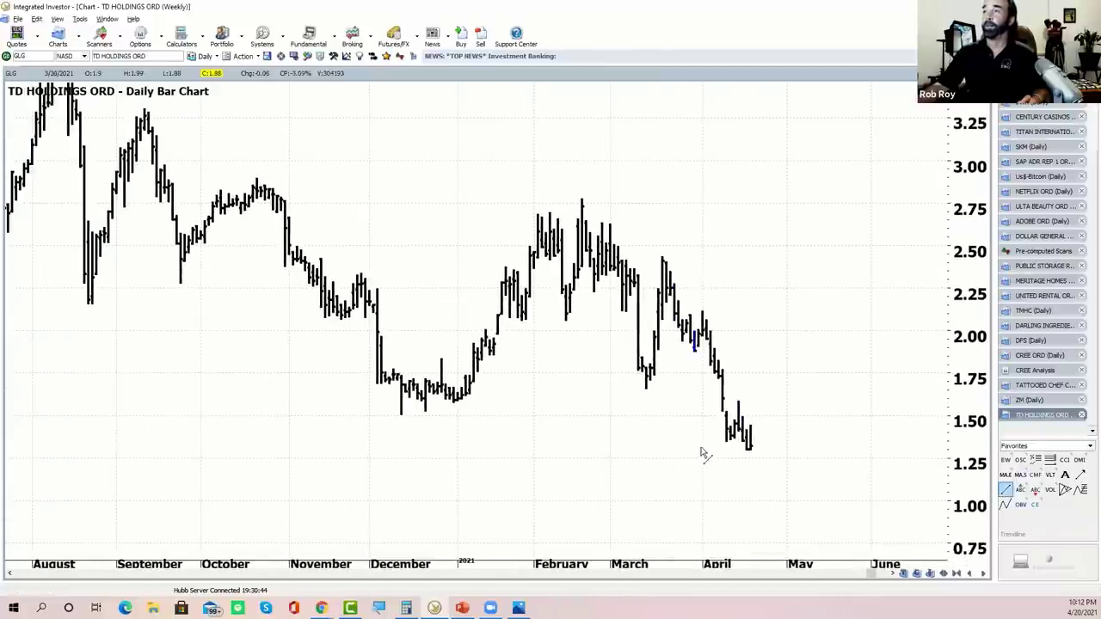
pyautogui.moveTo(701, 446); pyautogui.dragTo(783, 446)
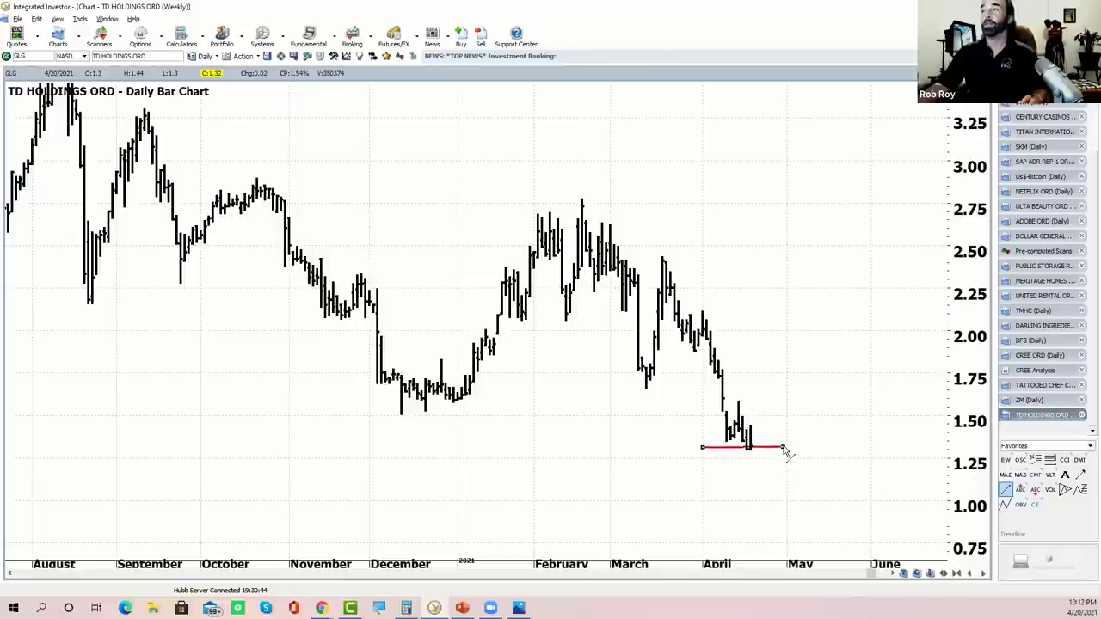
pyautogui.moveTo(451, 493); pyautogui.dragTo(644, 393)
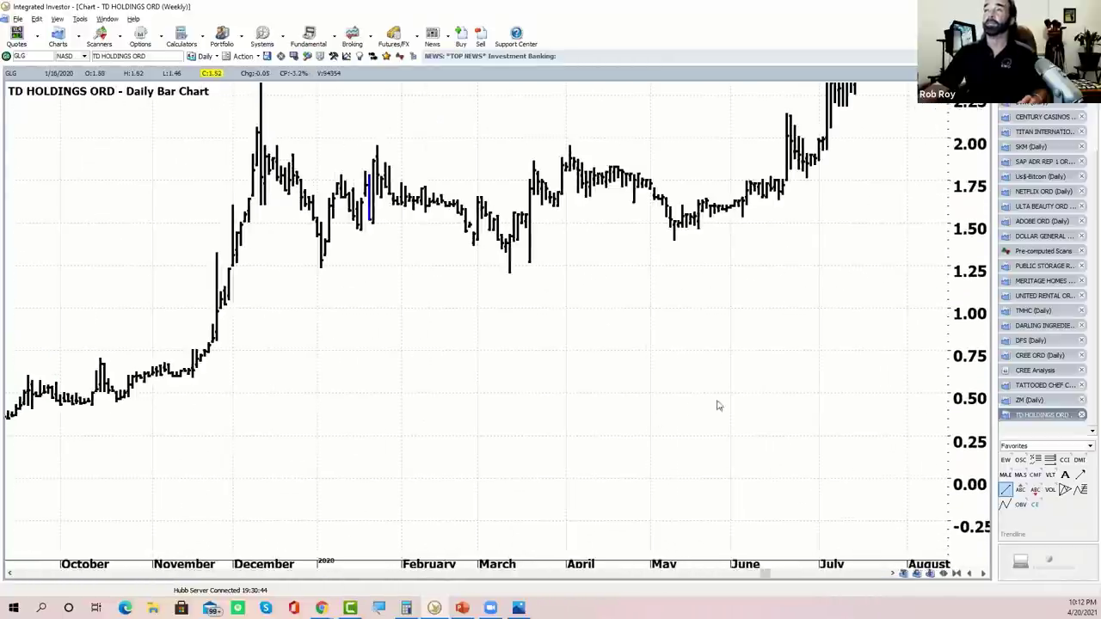
pyautogui.moveTo(717, 405); pyautogui.dragTo(1, 462)
pyautogui.moveTo(624, 344); pyautogui.dragTo(164, 519)
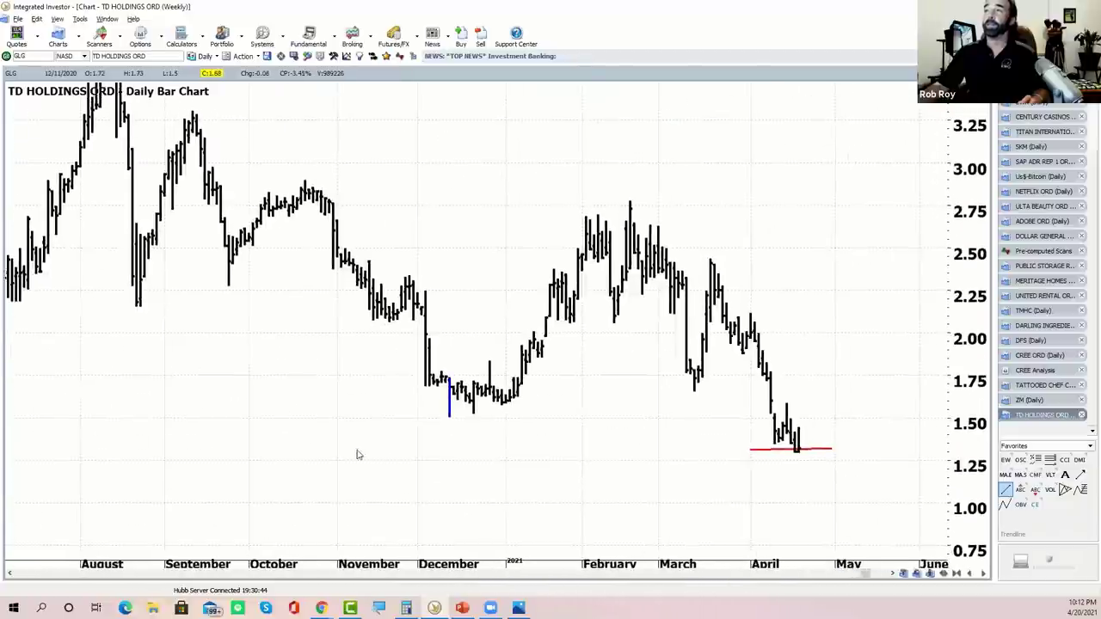
pyautogui.moveTo(358, 452); pyautogui.dragTo(342, 453)
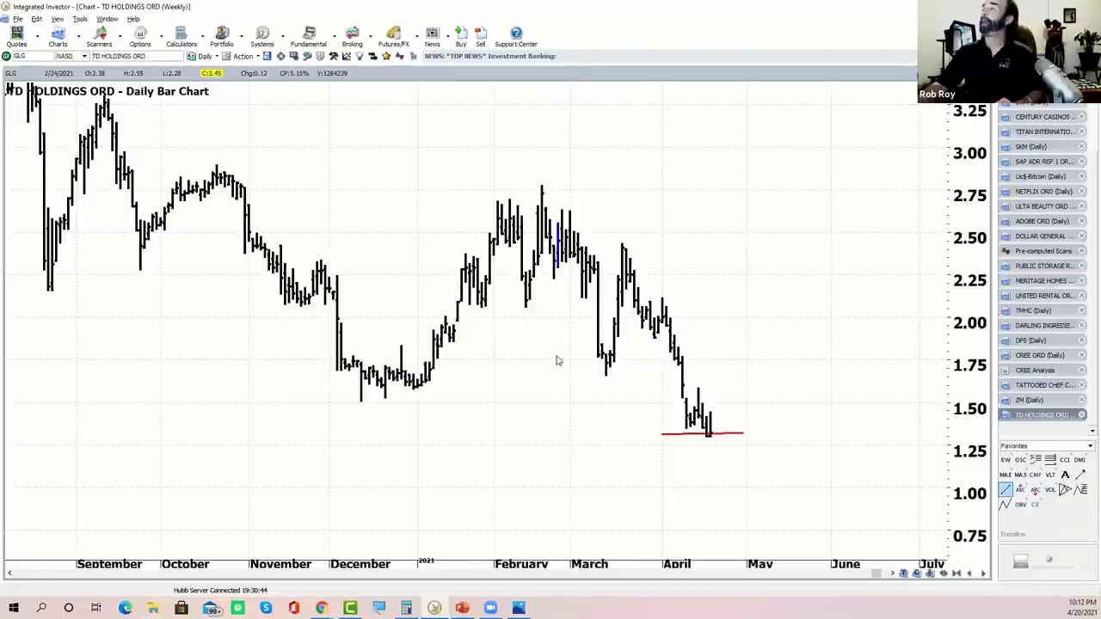
# Open a new daily bar chart for the symbol XLU on the NYSE exchange.
pyautogui.click(77, 38)
pyautogui.click(80, 57)
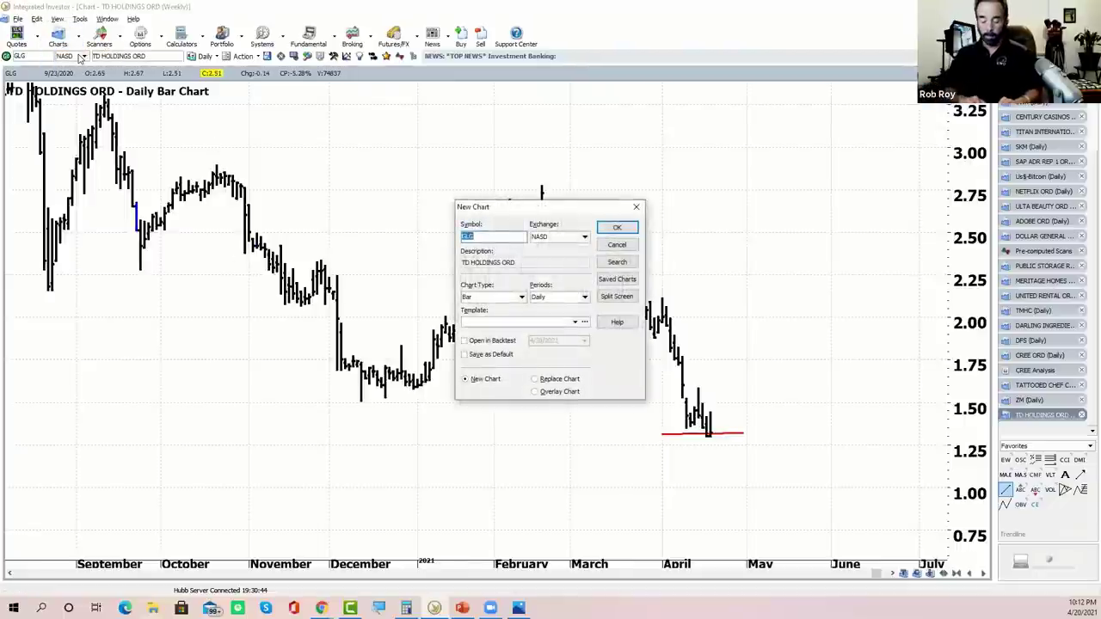
pyautogui.write('XLU')
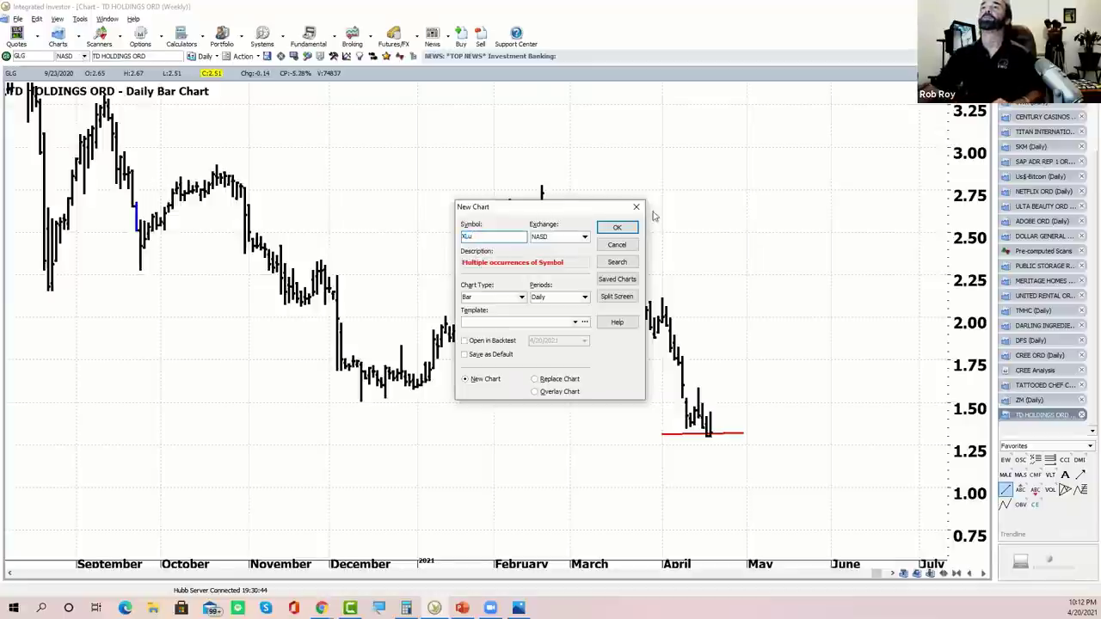
pyautogui.click(585, 237)
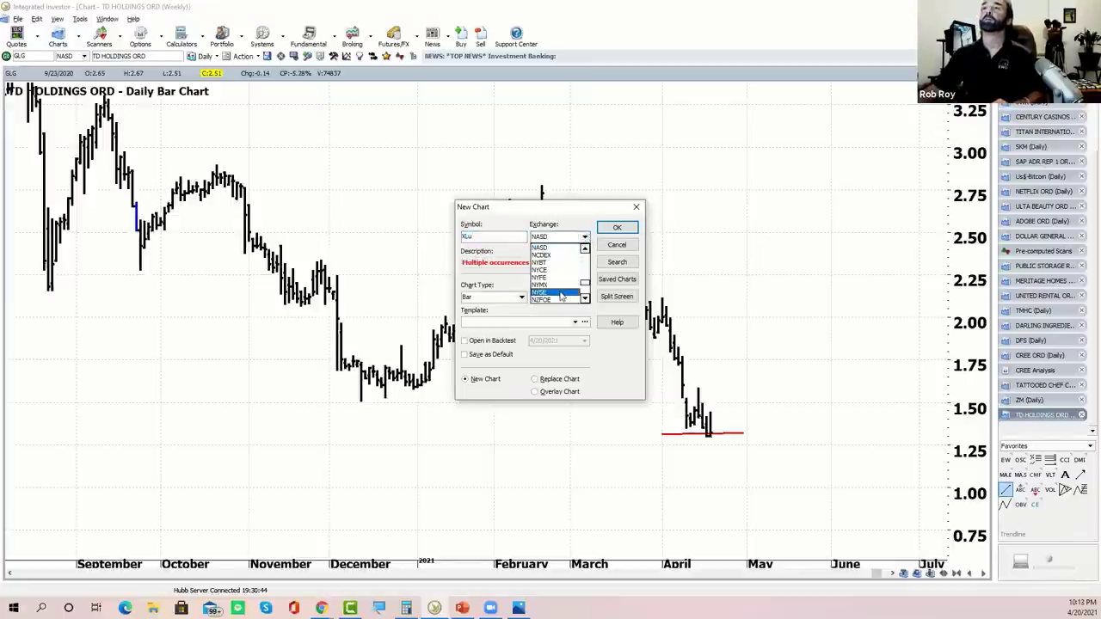
pyautogui.click(560, 294)
pyautogui.click(617, 227)
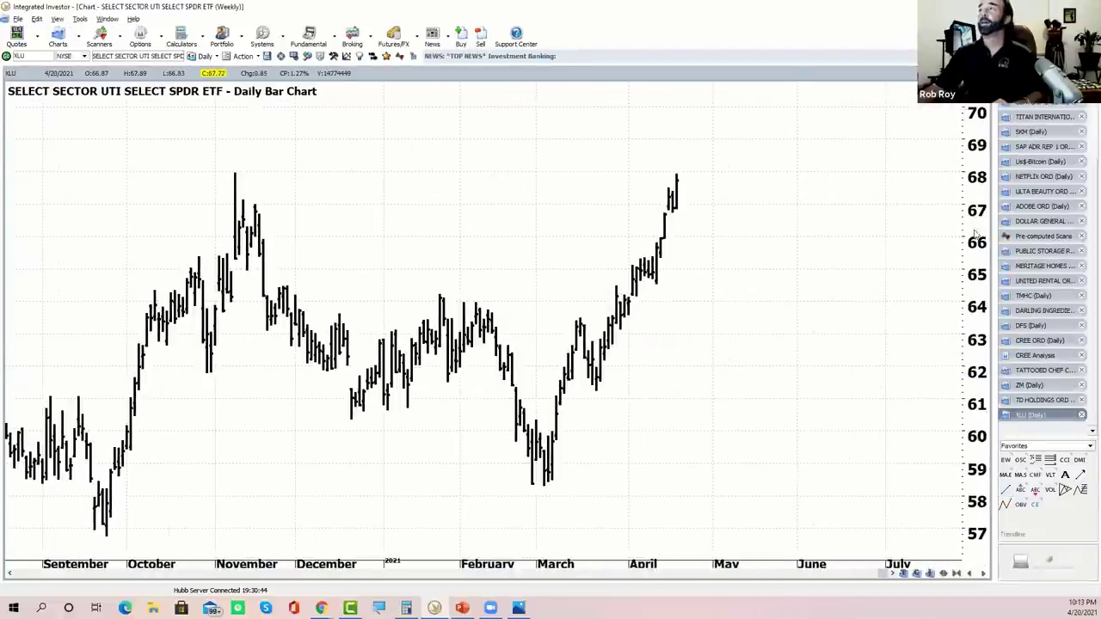
# Apply the Elliott Wave study to the XLU daily chart.
pyautogui.moveTo(864, 280); pyautogui.dragTo(779, 289)
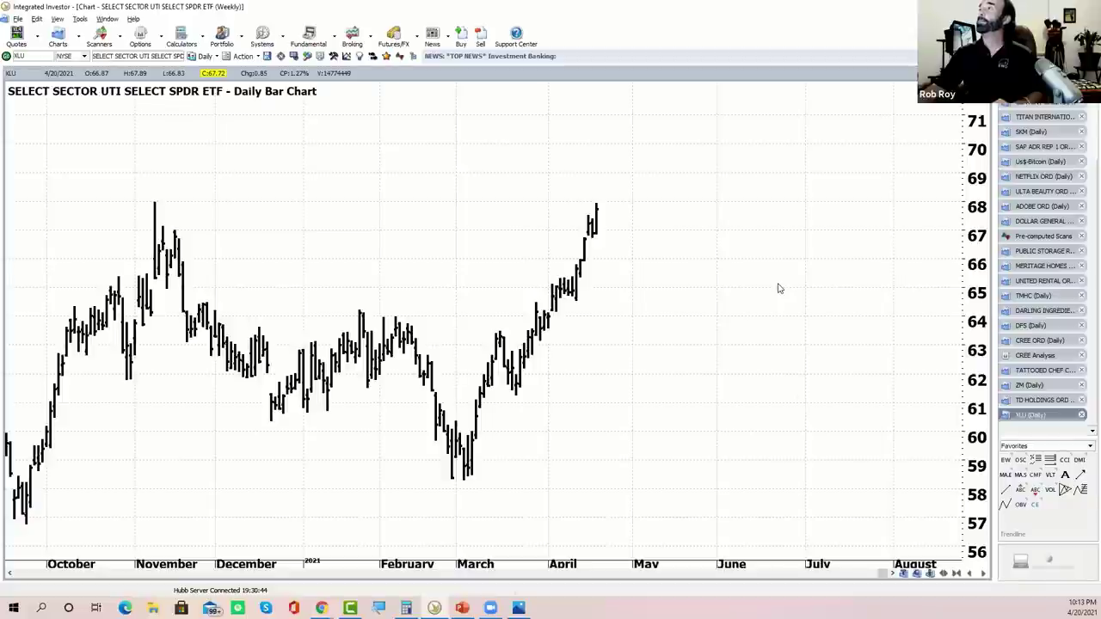
pyautogui.moveTo(625, 378); pyautogui.dragTo(663, 351)
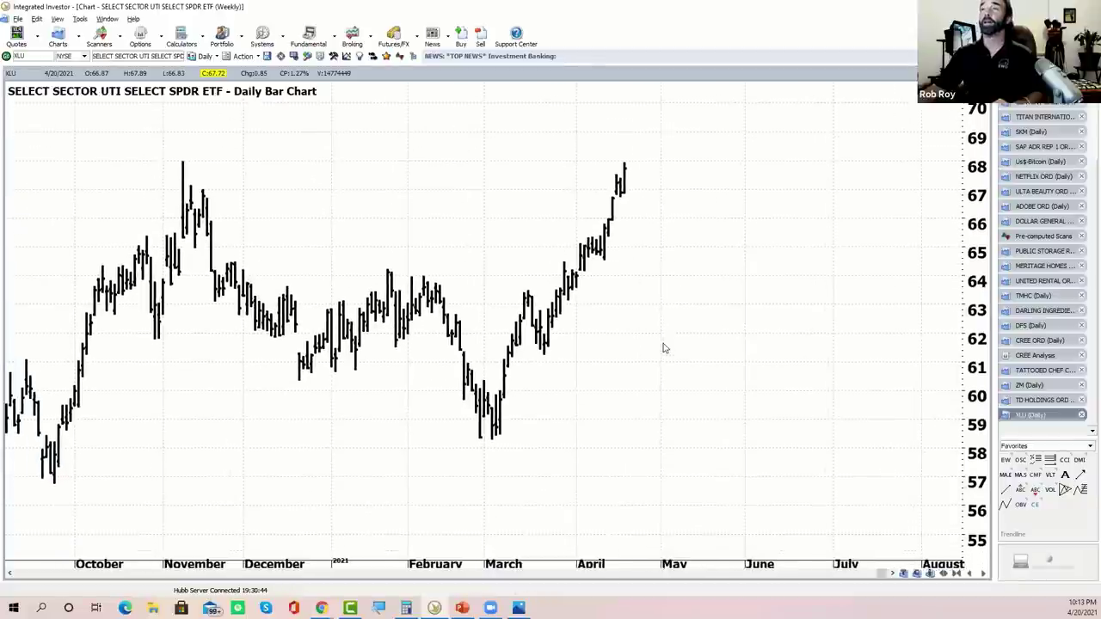
pyautogui.moveTo(766, 305); pyautogui.dragTo(719, 319)
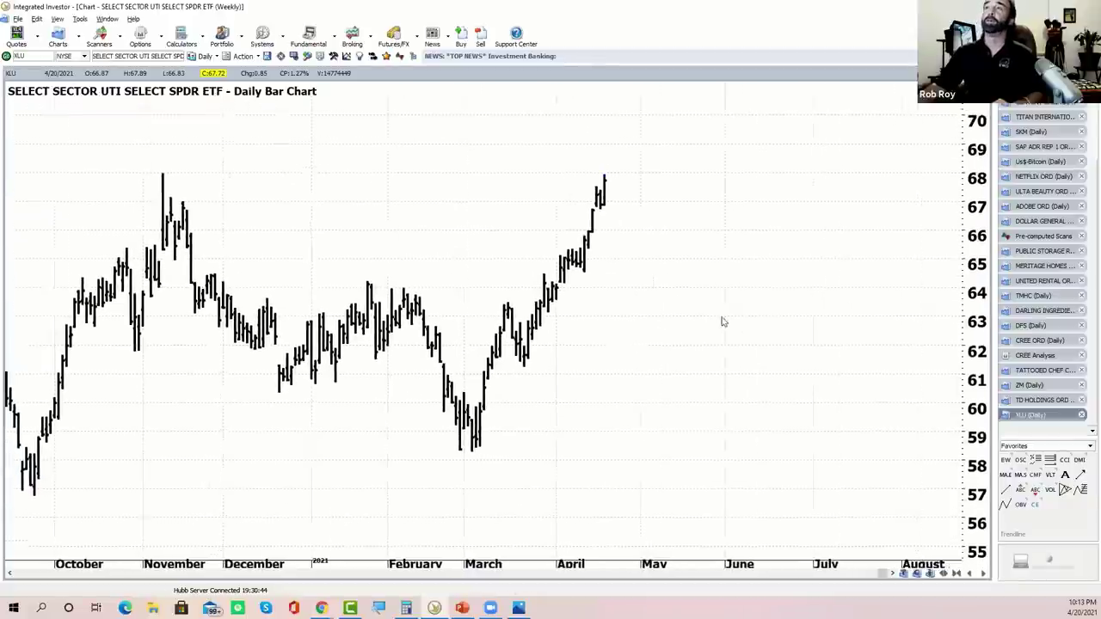
pyautogui.moveTo(880, 289); pyautogui.dragTo(826, 300)
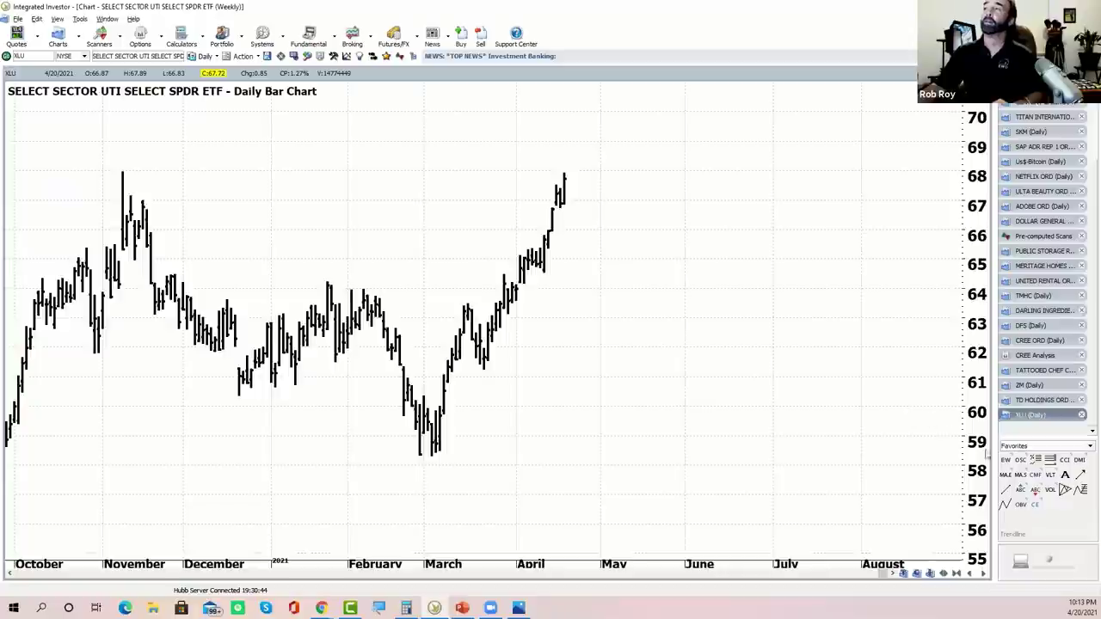
pyautogui.click(1004, 460)
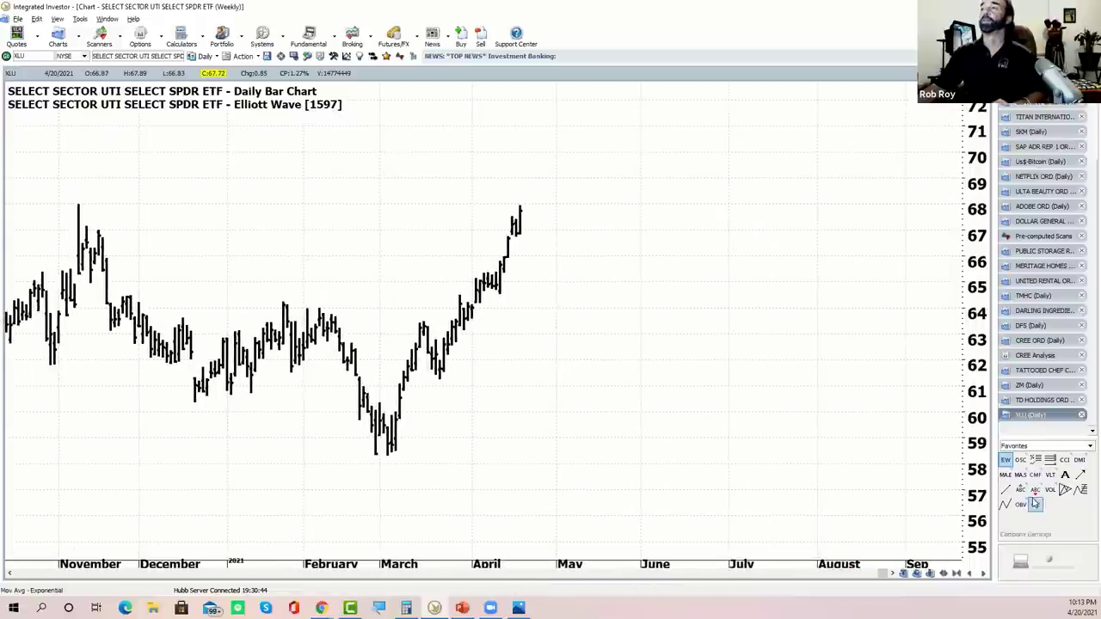
# Draw a Zig Zag Extension on XLU from the early-March low to the mid-March high and late-March low, projecting C to about 69 in early May.
pyautogui.click(1080, 489)
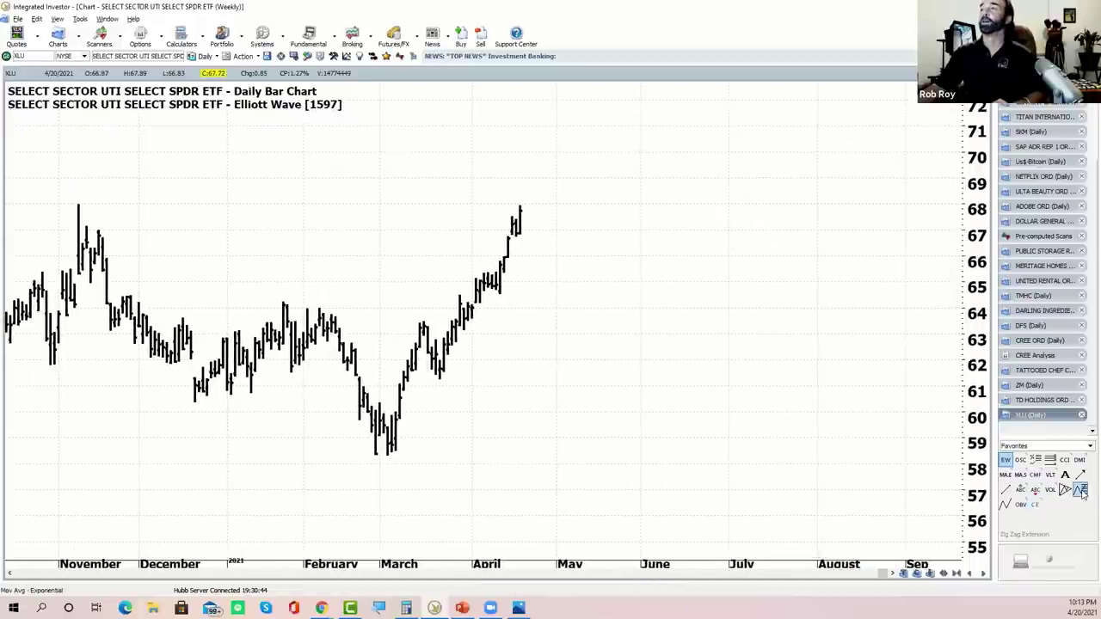
pyautogui.click(394, 453)
pyautogui.click(422, 324)
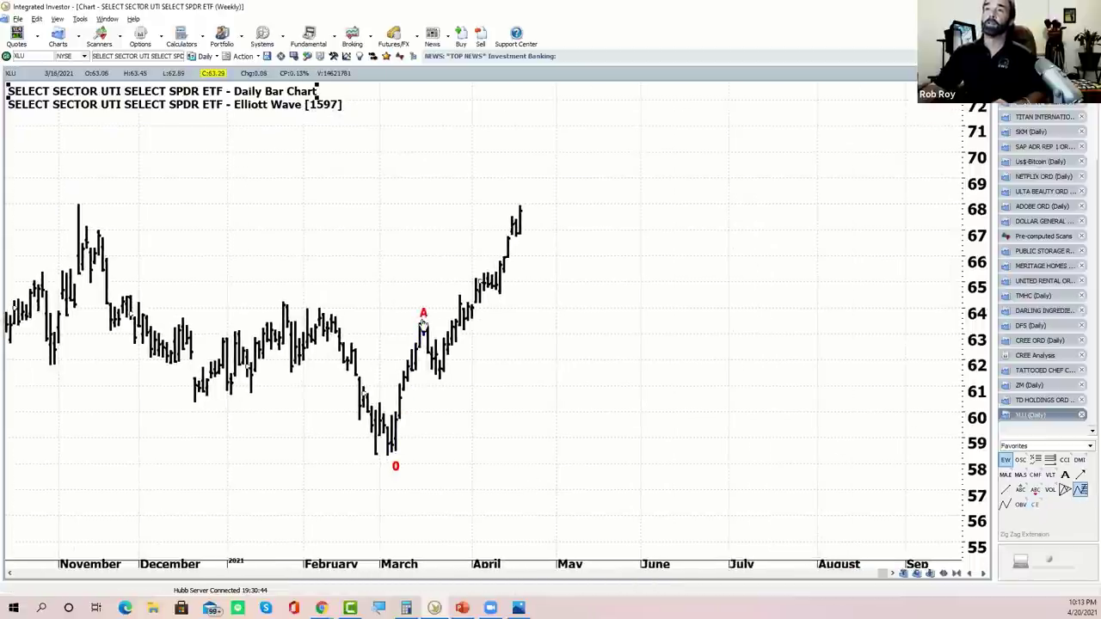
pyautogui.click(439, 378)
pyautogui.click(439, 378)
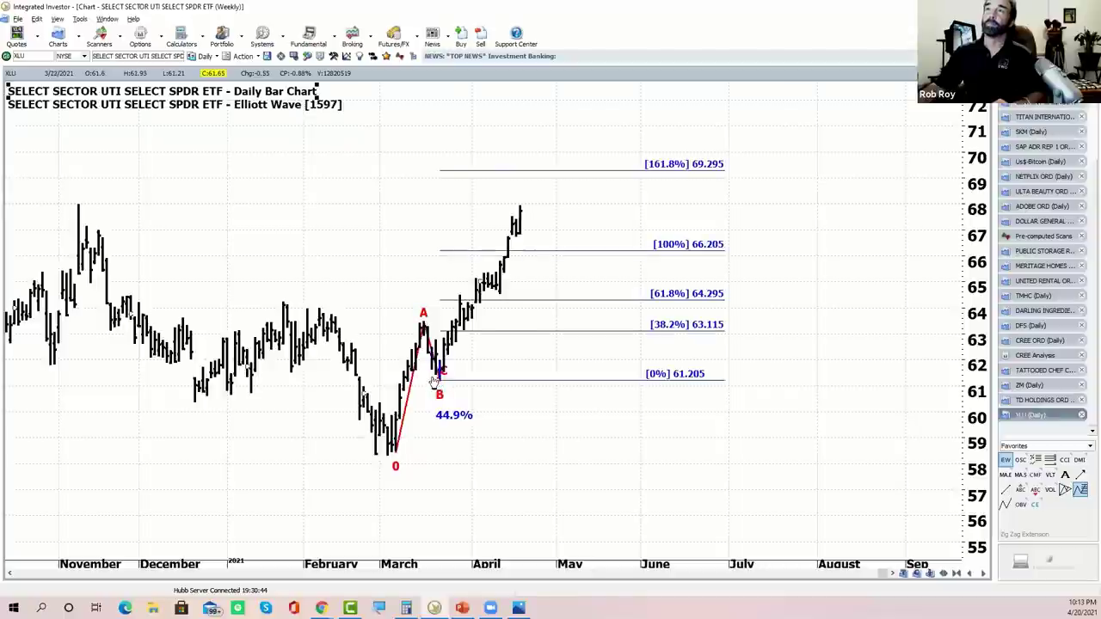
pyautogui.click(565, 183)
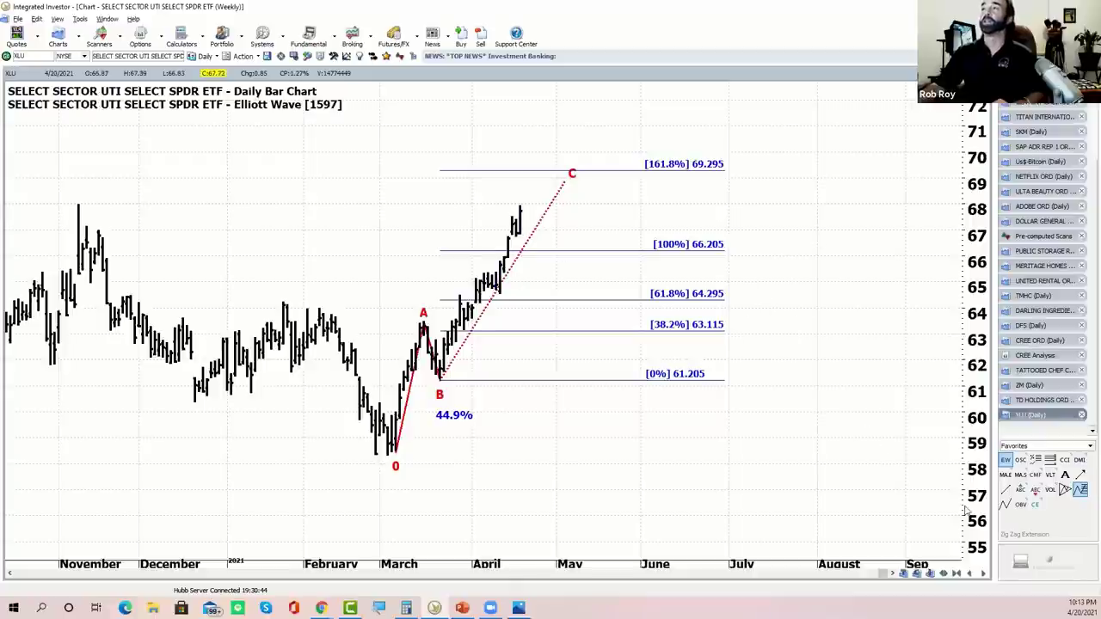
# Add the DMI indicator to the XLU chart, check its lines against the recent rise, and remove it.
pyautogui.click(1079, 459)
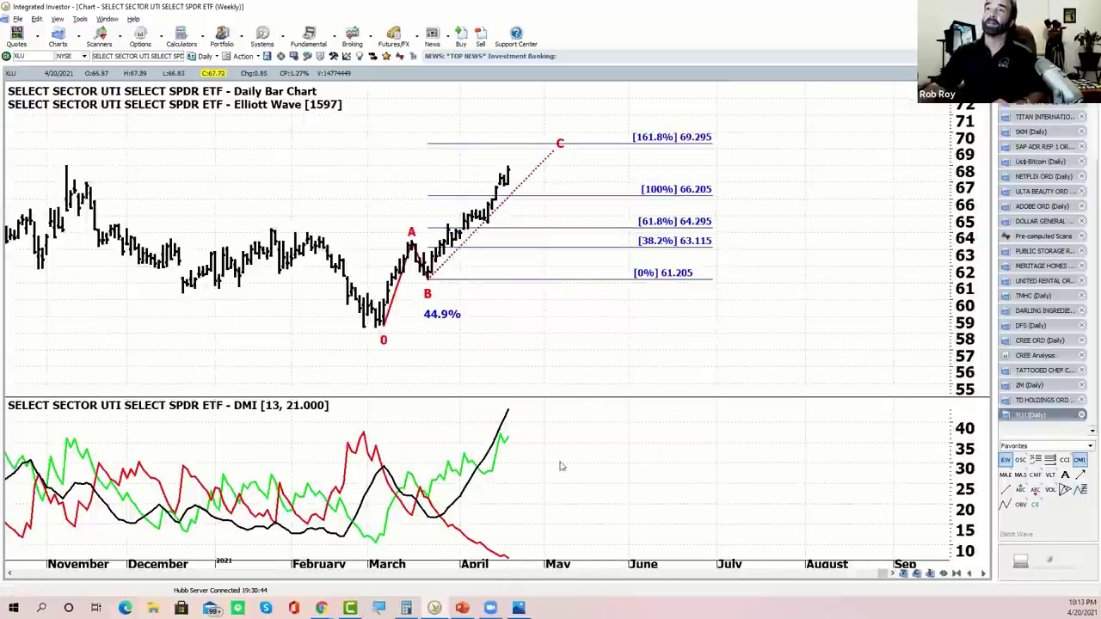
pyautogui.click(961, 436)
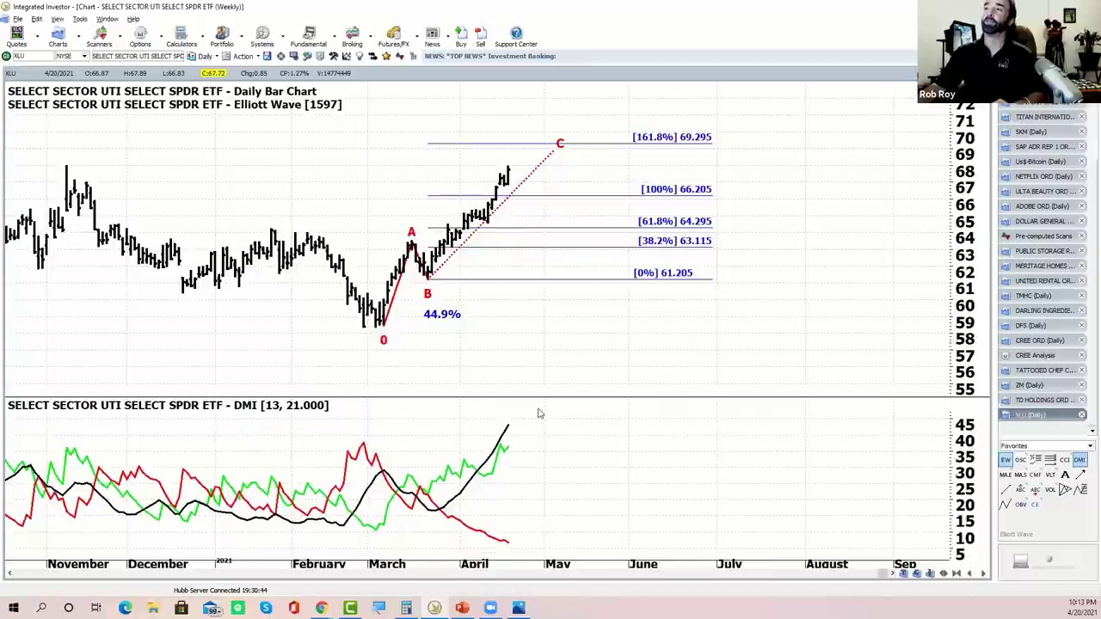
pyautogui.moveTo(467, 272); pyautogui.dragTo(480, 296)
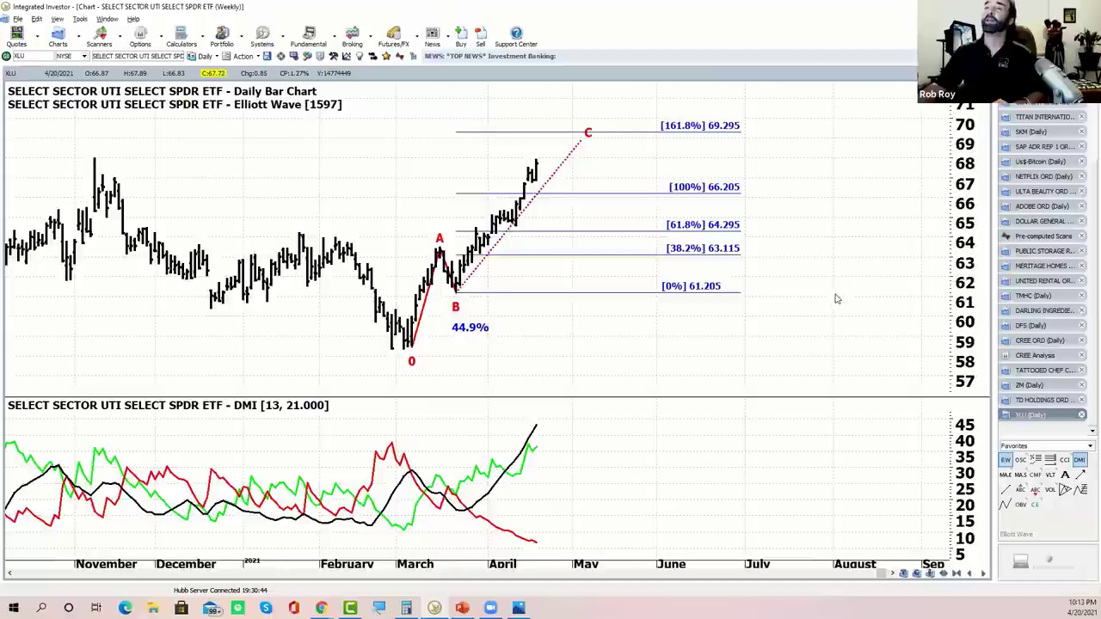
pyautogui.click(1079, 460)
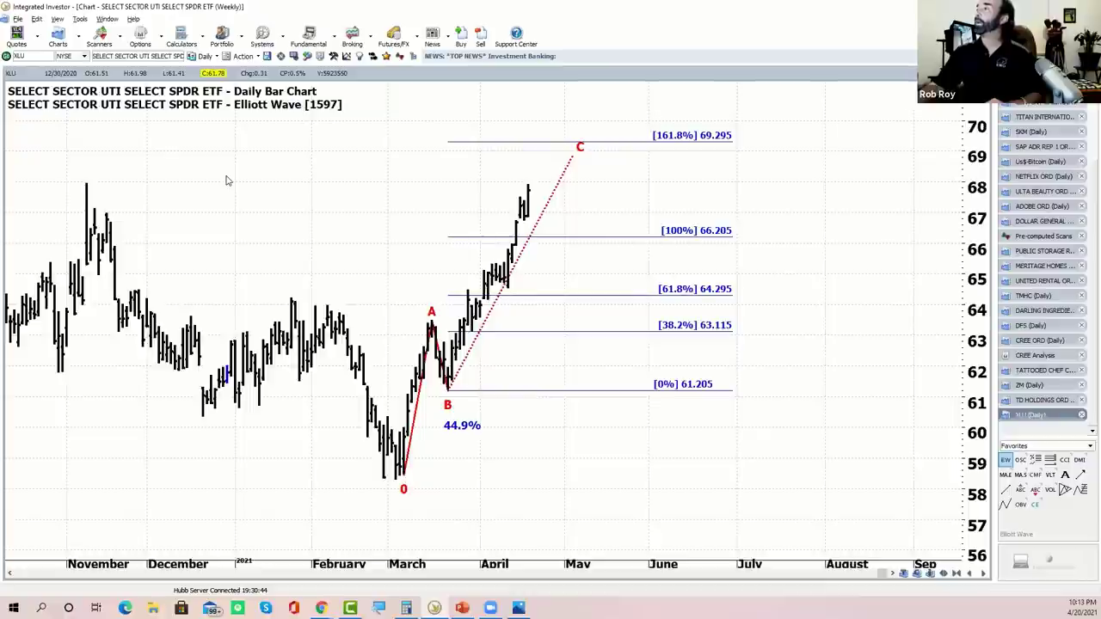
# Open a new daily bar chart for the symbol PLTR on the NYSE exchange.
pyautogui.click(58, 34)
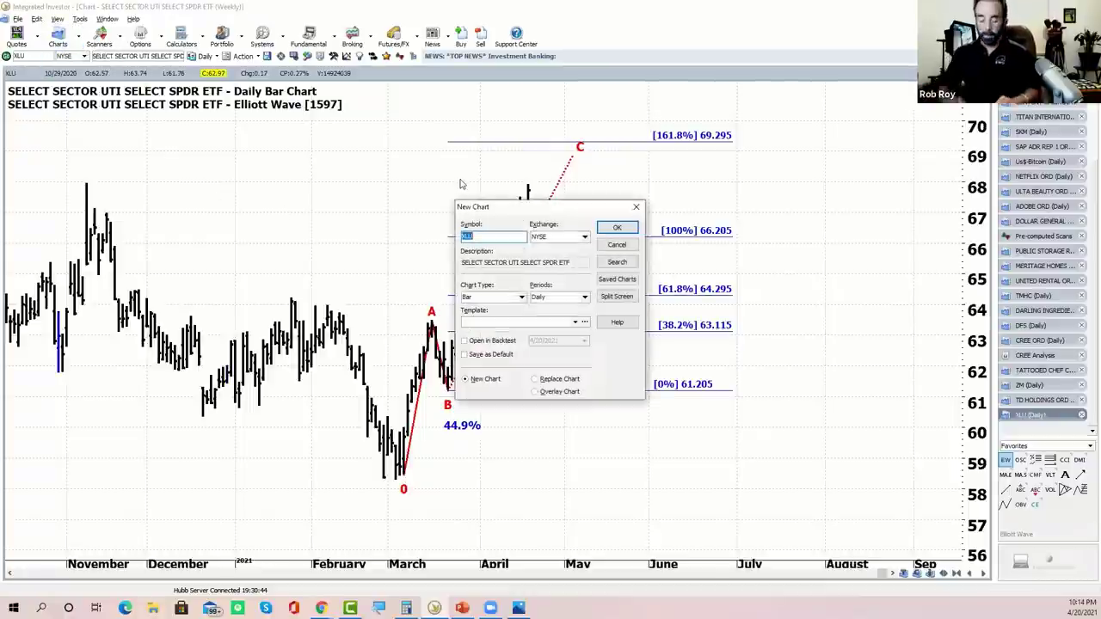
pyautogui.write('Pltr')
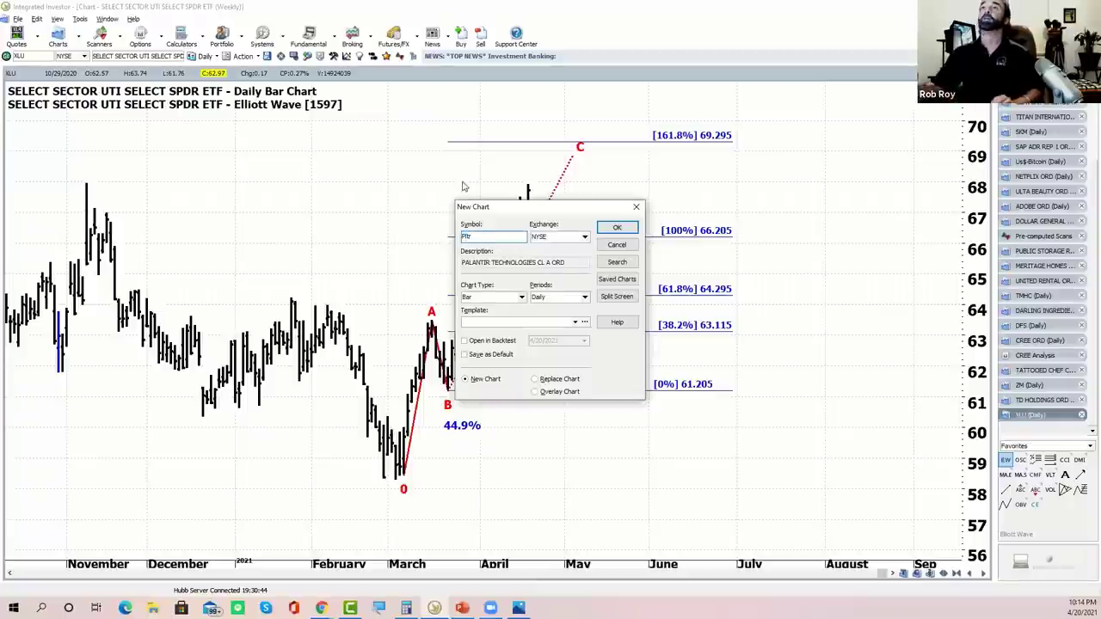
pyautogui.click(615, 226)
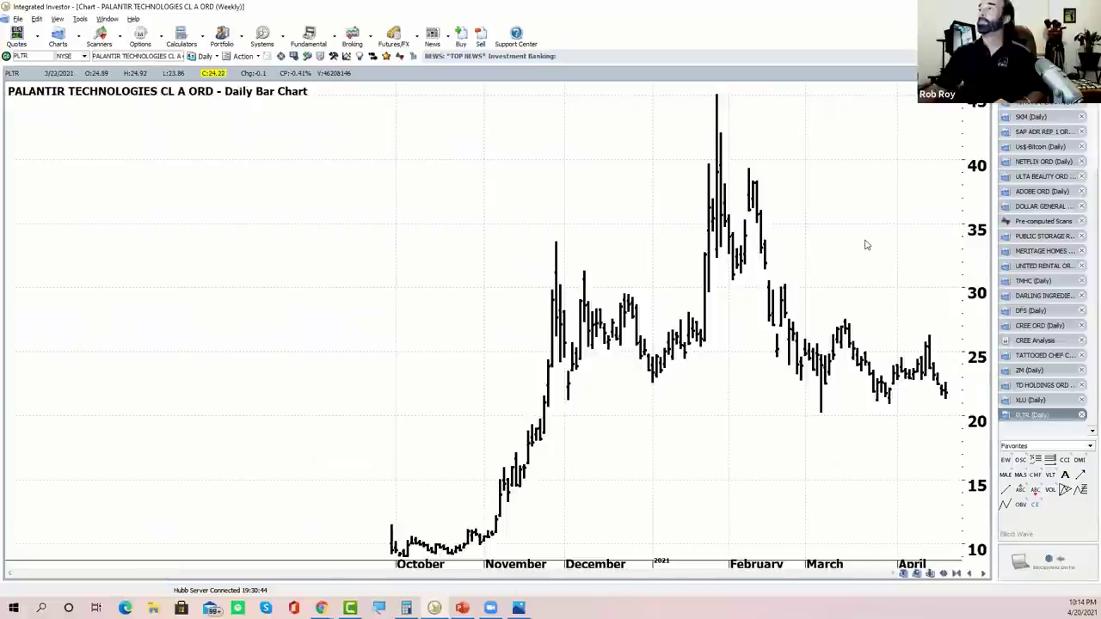
# Draw a horizontal trendline at about 21.5 through the March and April lows on the PLTR chart, from late February to early May.
pyautogui.moveTo(654, 214); pyautogui.dragTo(401, 261)
pyautogui.moveTo(811, 324); pyautogui.dragTo(760, 372)
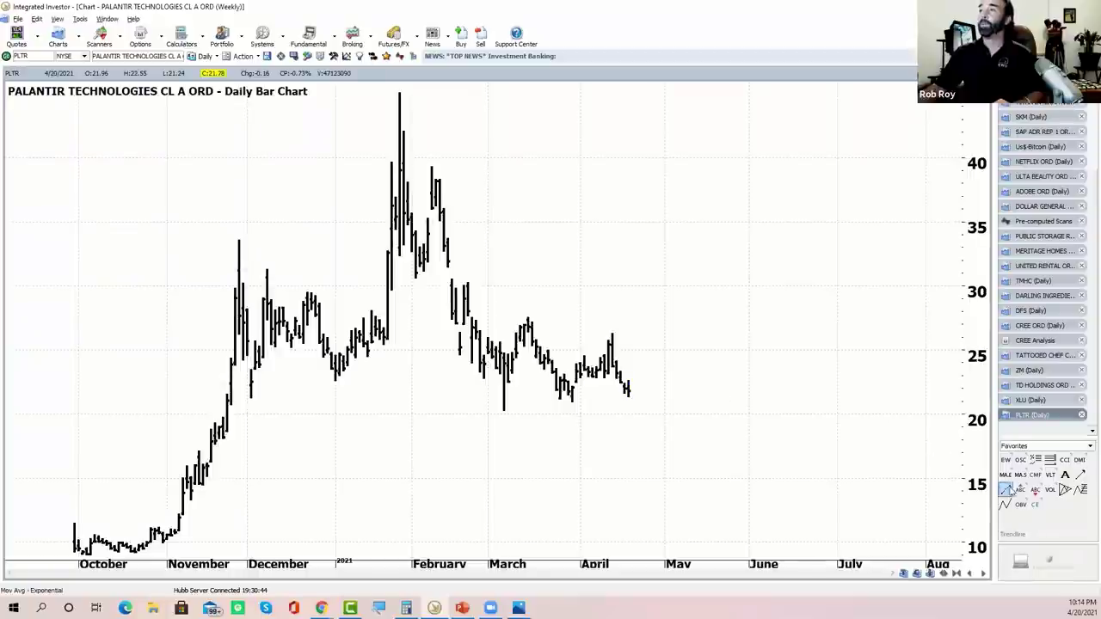
pyautogui.click(1006, 489)
pyautogui.moveTo(479, 395); pyautogui.dragTo(681, 396)
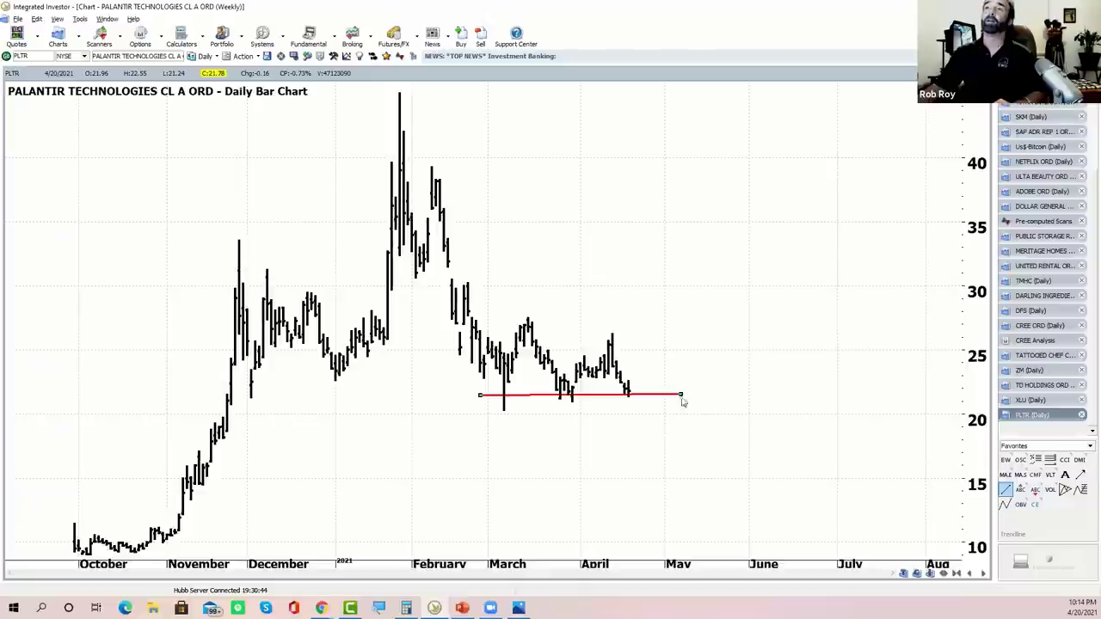
# Draw a descending PLTR trendline from about 31 in late February to about 22 in early May, closing on the horizontal support line.
pyautogui.moveTo(968, 354); pyautogui.dragTo(973, 376)
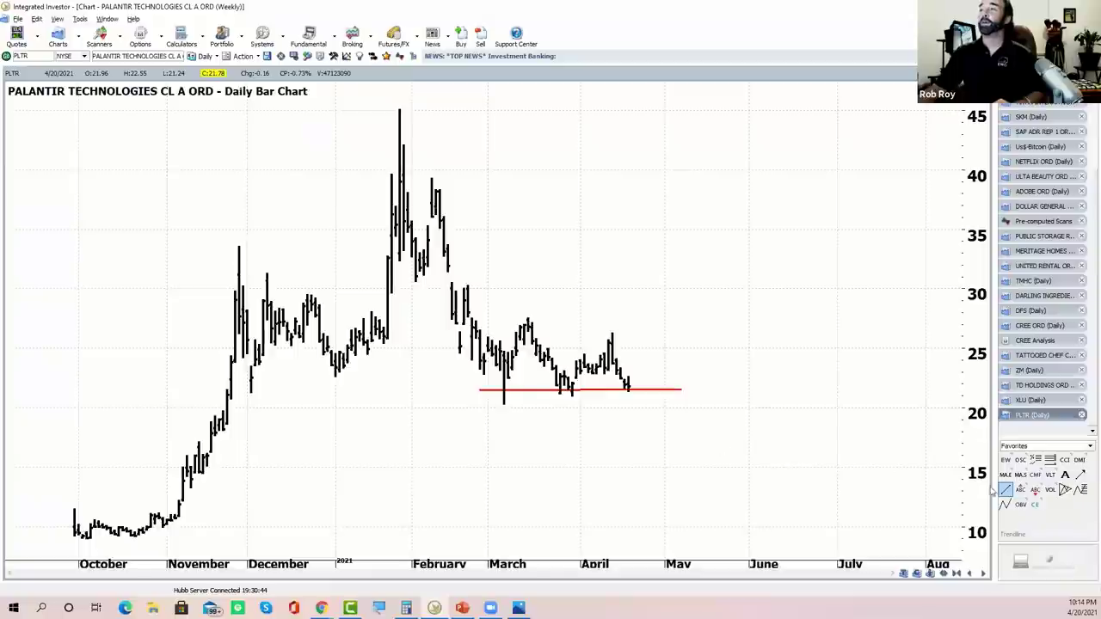
pyautogui.click(1005, 489)
pyautogui.moveTo(464, 276); pyautogui.dragTo(676, 389)
pyautogui.click(723, 328)
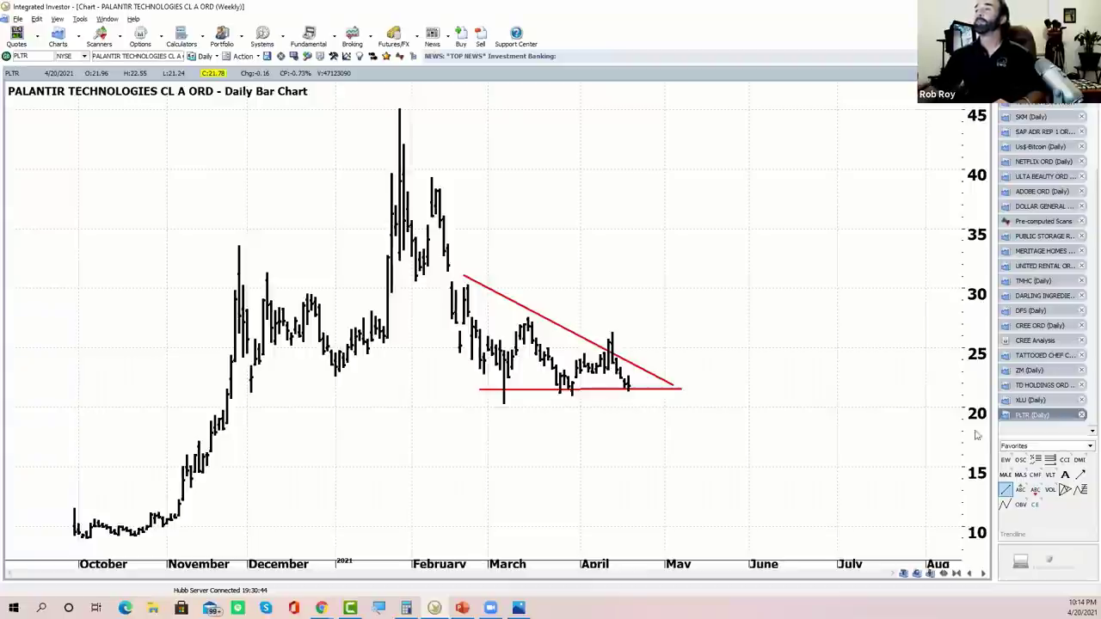
# Add the DMI indicator to the PLTR chart, check its lines for the recent months, and remove it.
pyautogui.moveTo(971, 382); pyautogui.dragTo(877, 375)
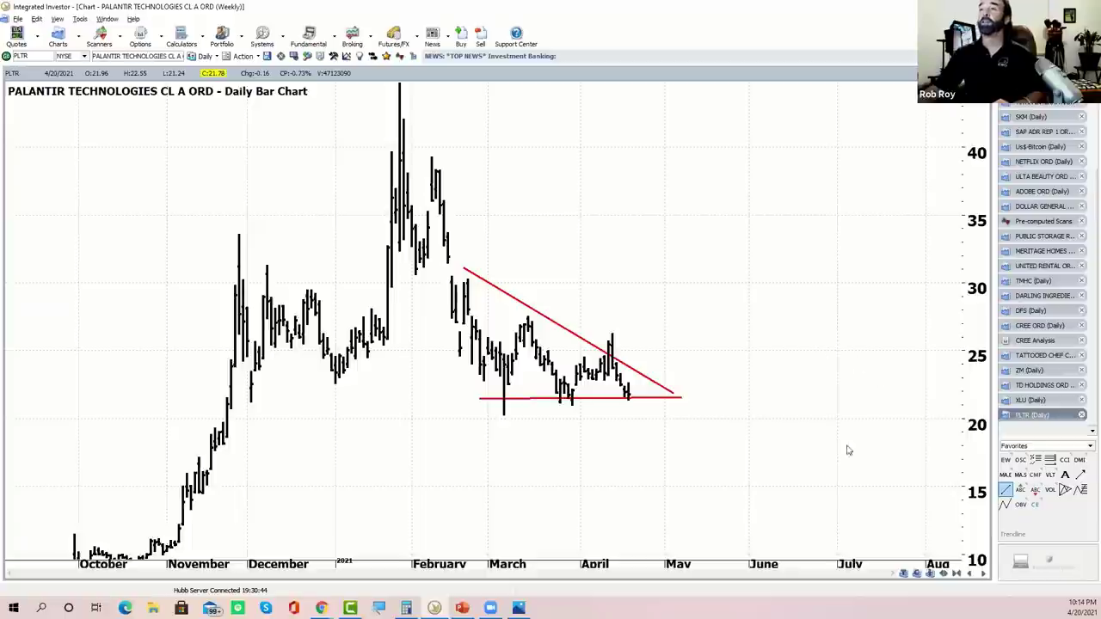
pyautogui.click(1079, 461)
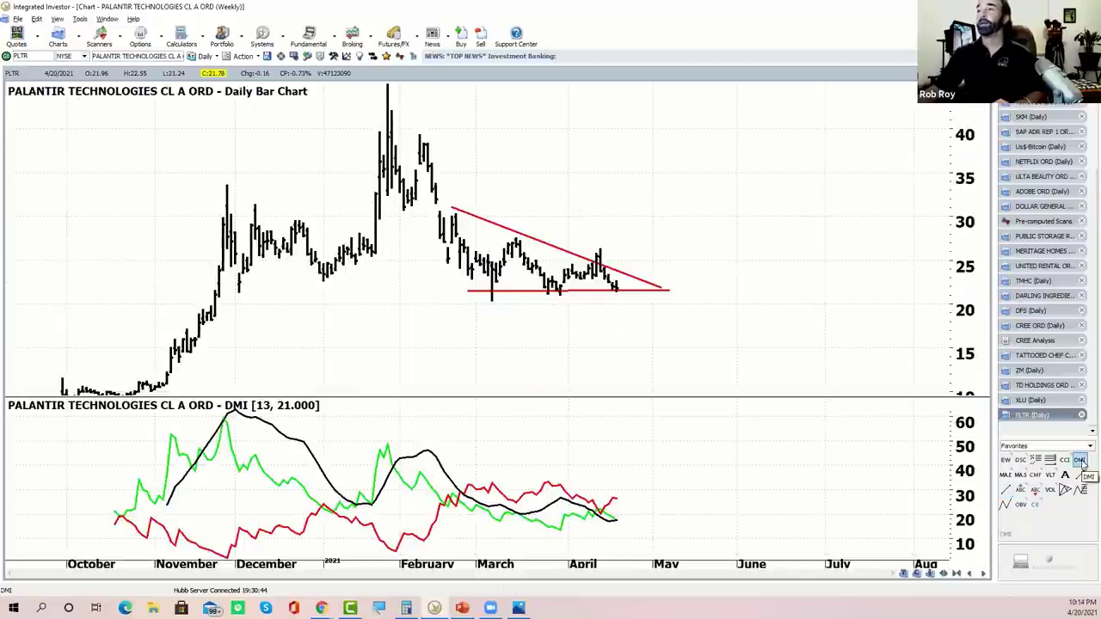
pyautogui.click(1080, 462)
pyautogui.moveTo(767, 326); pyautogui.dragTo(767, 336)
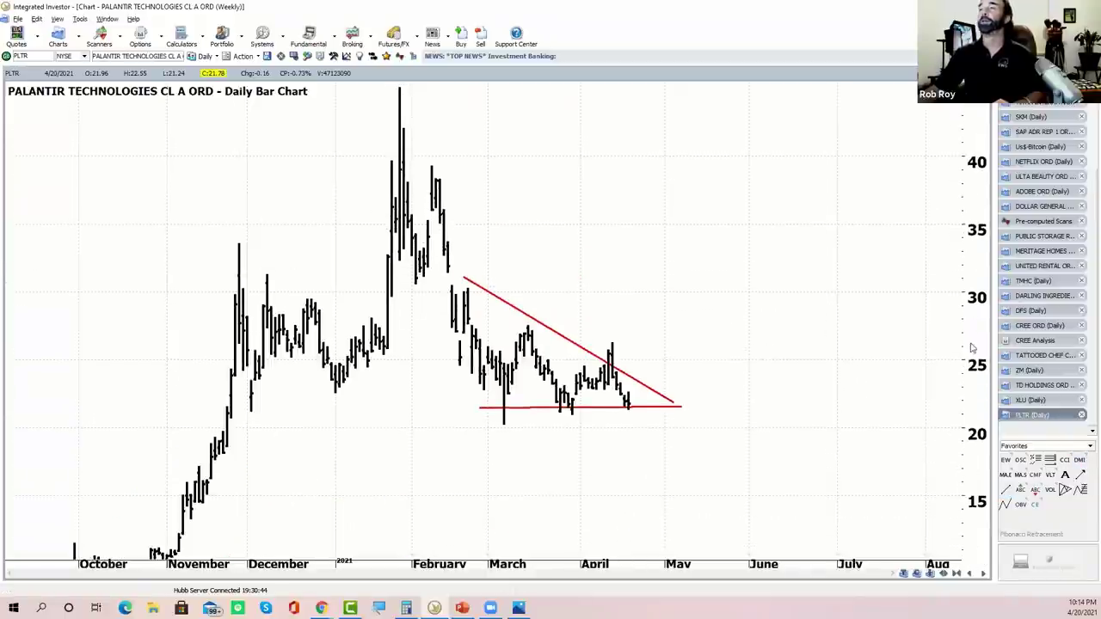
# Draw an arrow line at about 31 on the PLTR chart, from early May back to the mid-February price gap.
pyautogui.moveTo(972, 347); pyautogui.dragTo(958, 337)
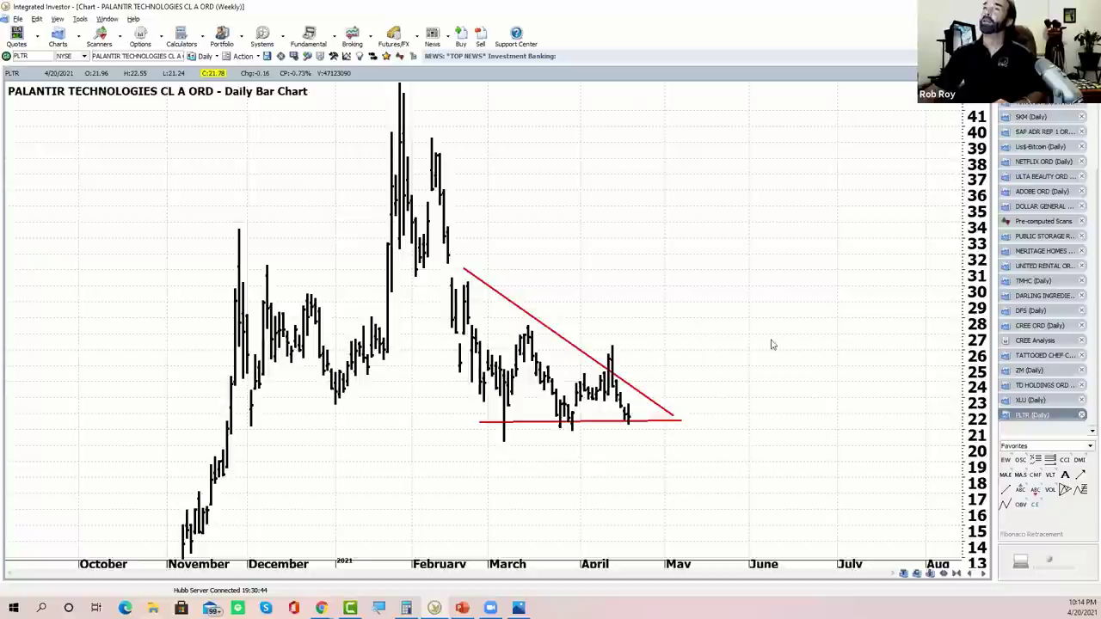
pyautogui.click(1081, 474)
pyautogui.moveTo(684, 274); pyautogui.dragTo(449, 265)
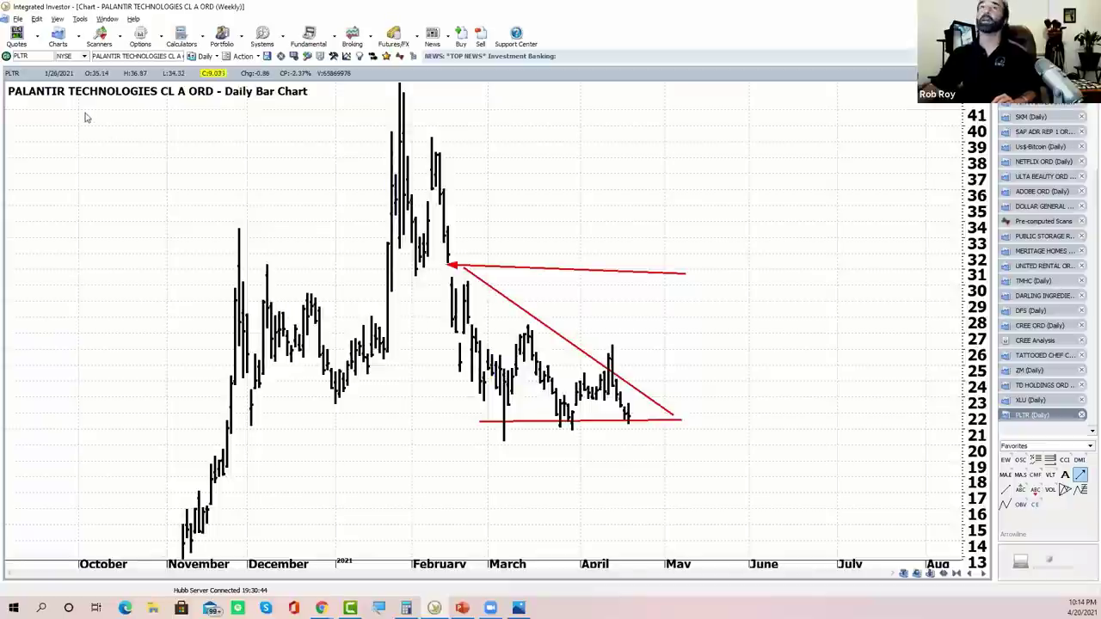
# Open a new daily bar chart for the symbol JYNT on the NASD exchange.
pyautogui.click(79, 38)
pyautogui.click(81, 56)
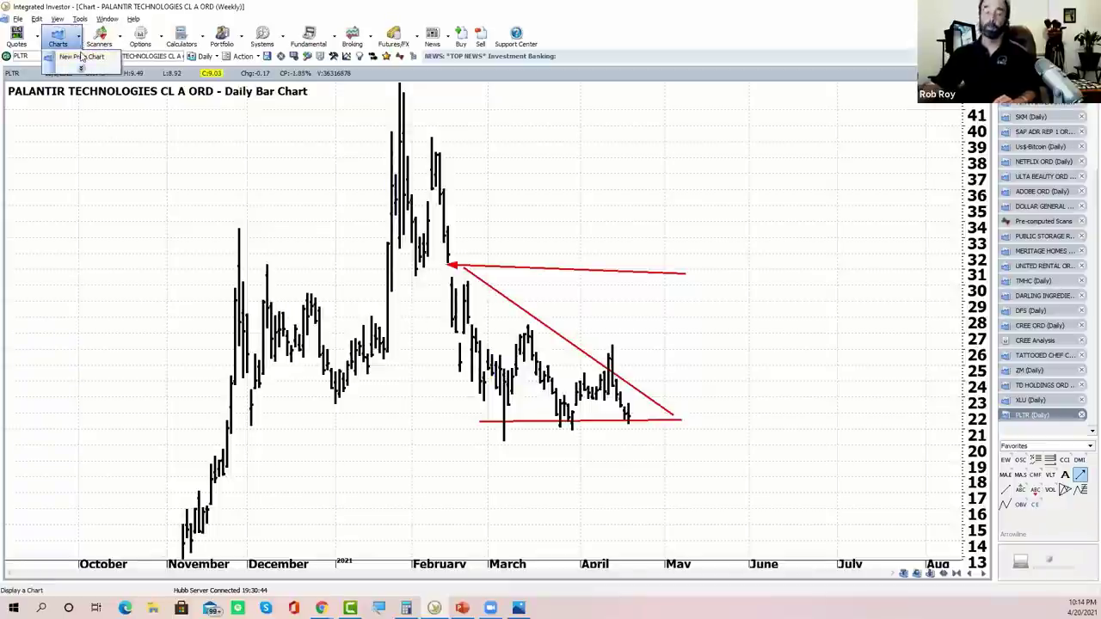
pyautogui.write('jynt')
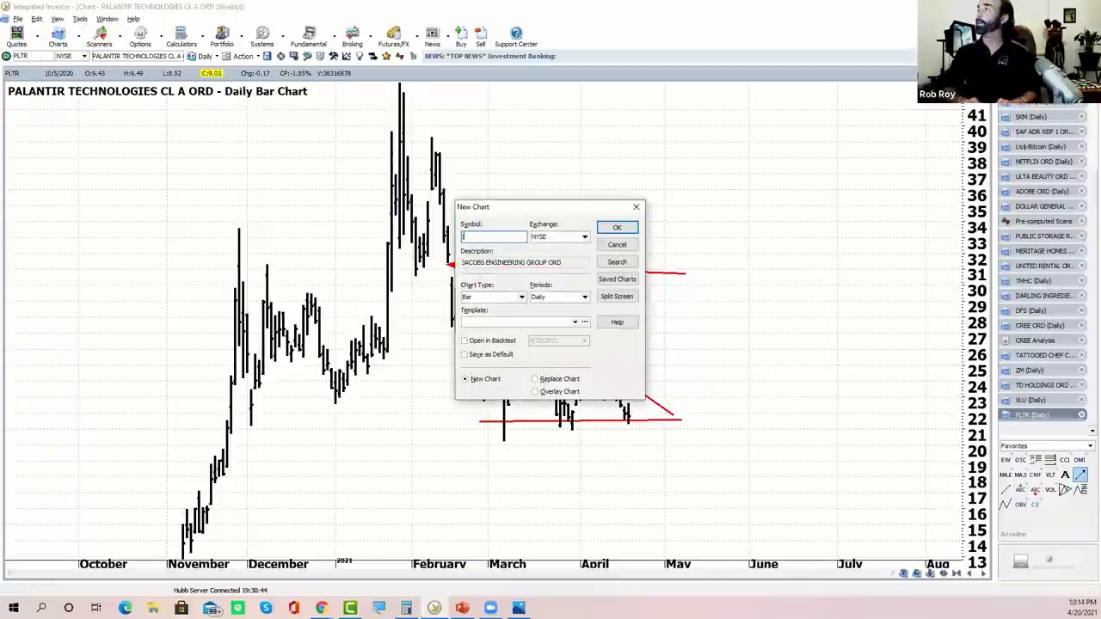
pyautogui.click(617, 227)
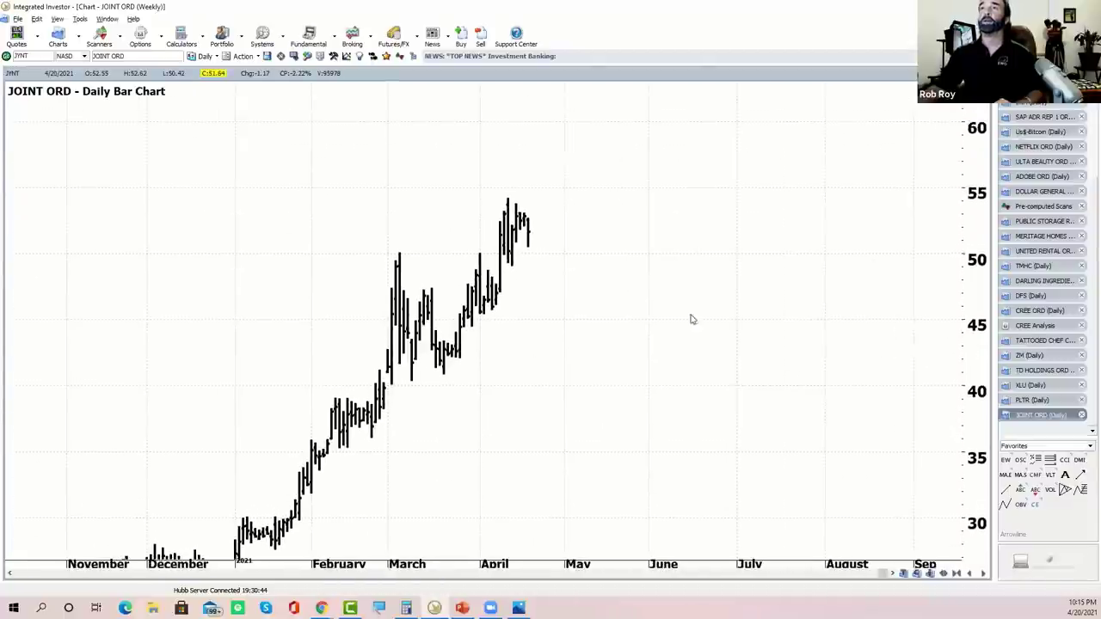
# Apply Elliott Wave to JYNT and draw converging April trendlines, one falling from about 54, one rising from about 48, meeting near 52.5.
pyautogui.click(1005, 459)
pyautogui.click(1006, 489)
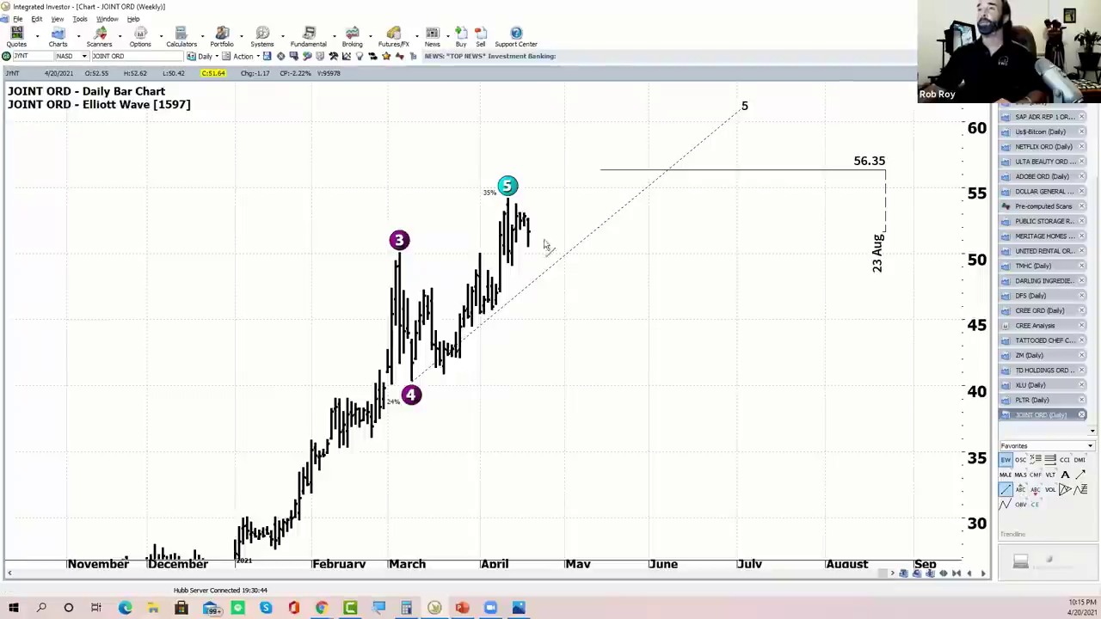
pyautogui.moveTo(514, 200); pyautogui.dragTo(545, 221)
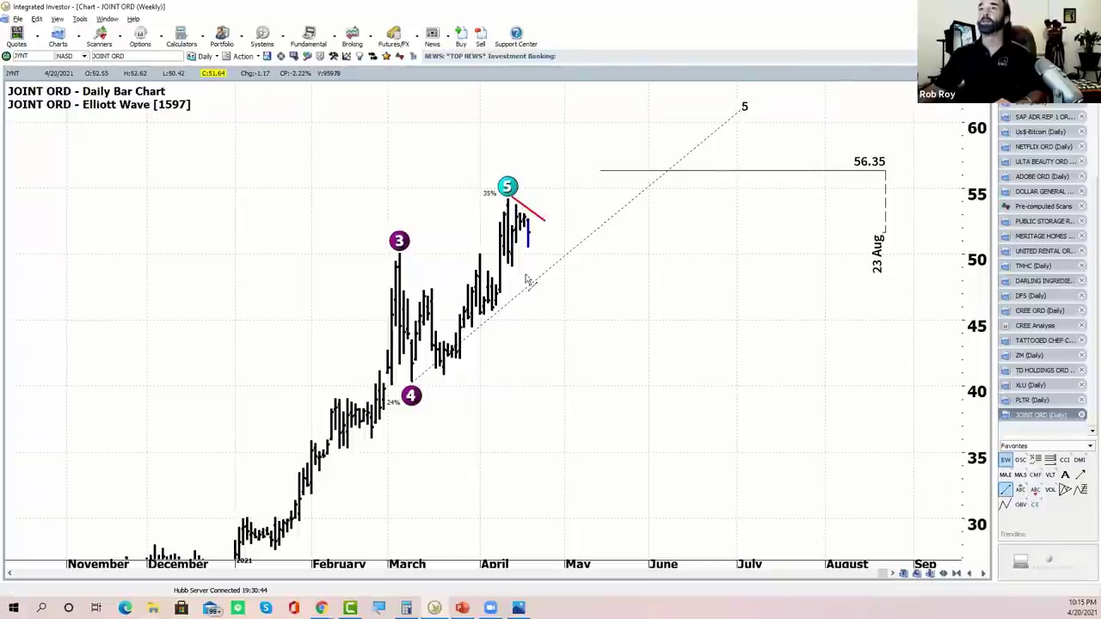
pyautogui.moveTo(512, 276); pyautogui.dragTo(544, 221)
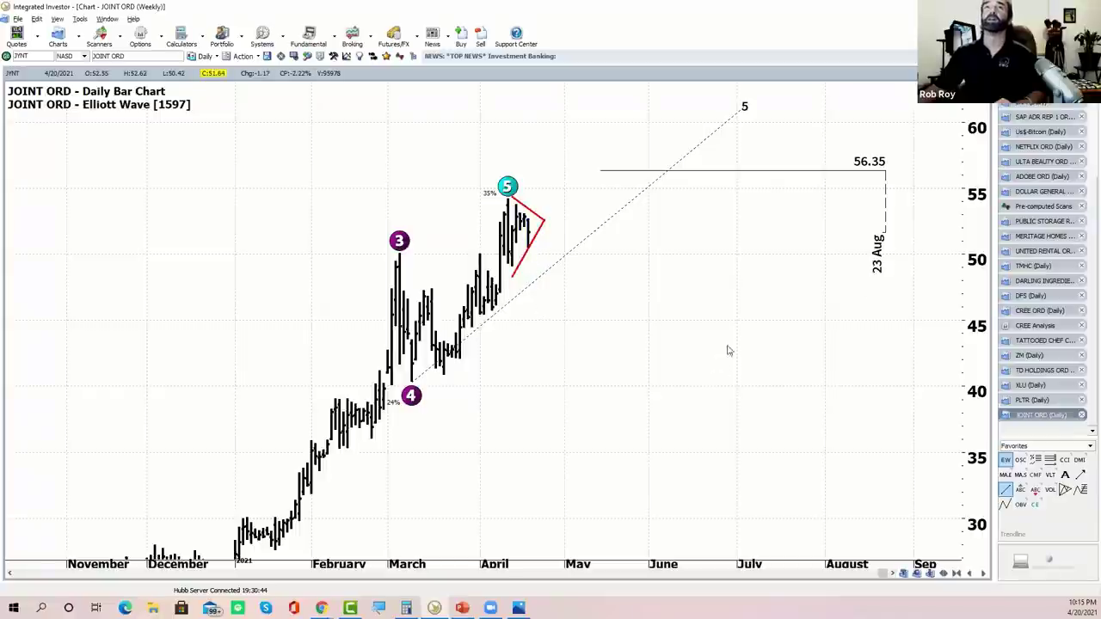
# Add the DMI indicator to the JYNT daily chart, check its lines, and remove it.
pyautogui.moveTo(969, 221); pyautogui.dragTo(1086, 426)
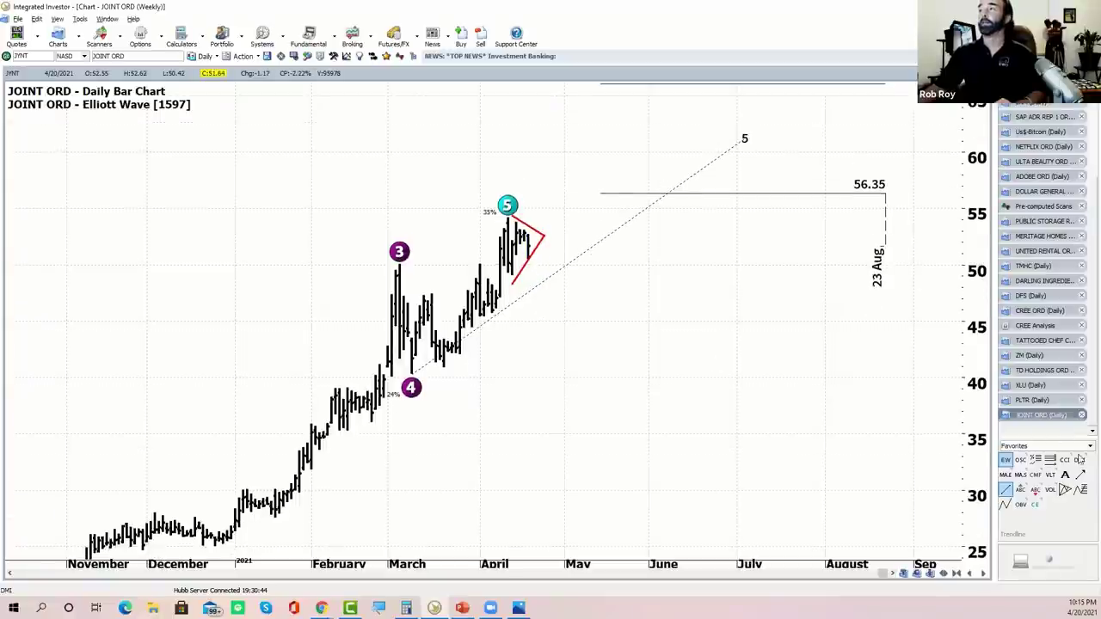
pyautogui.click(1079, 459)
pyautogui.click(1079, 459)
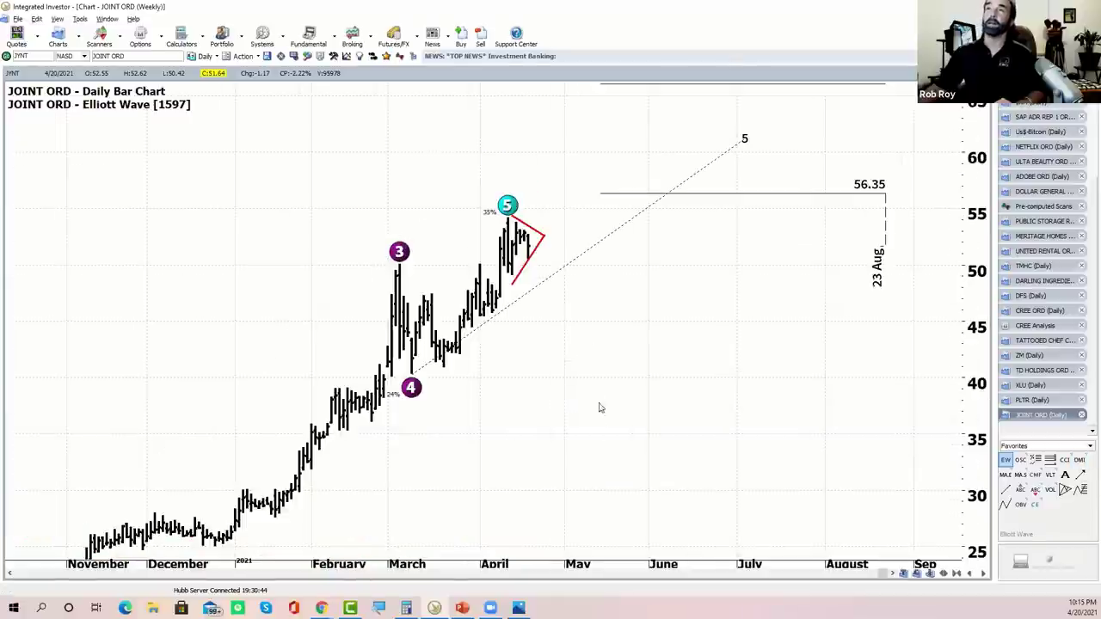
# Draw an arrow line at about 26 on the JYNT chart, from early October to the top of the November price jump.
pyautogui.moveTo(600, 407); pyautogui.dragTo(599, 391)
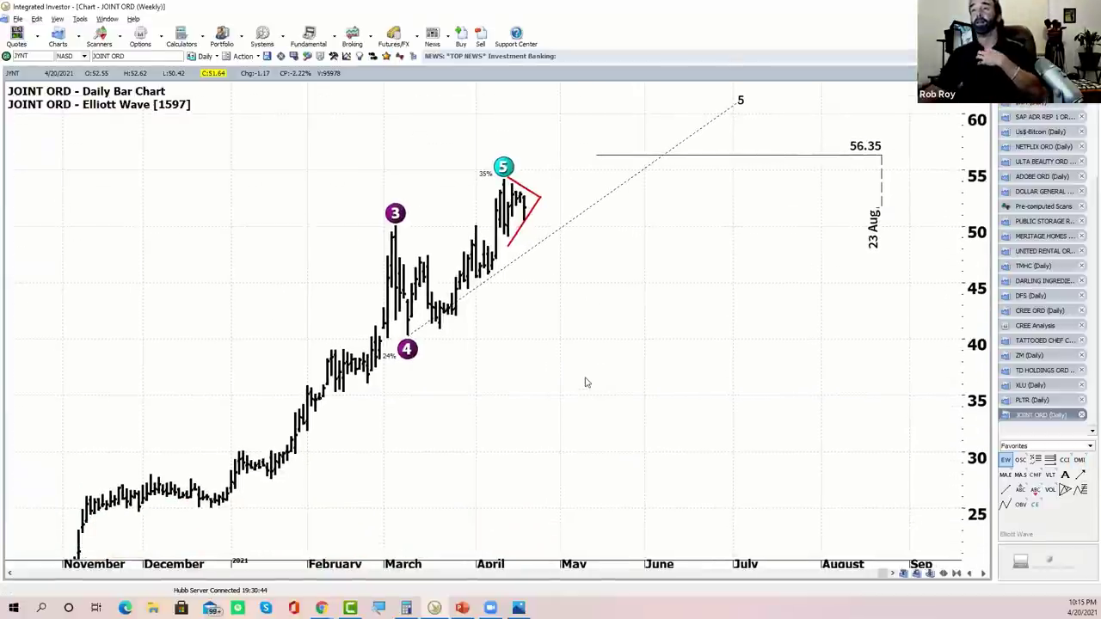
pyautogui.scroll(2, 717, 456)
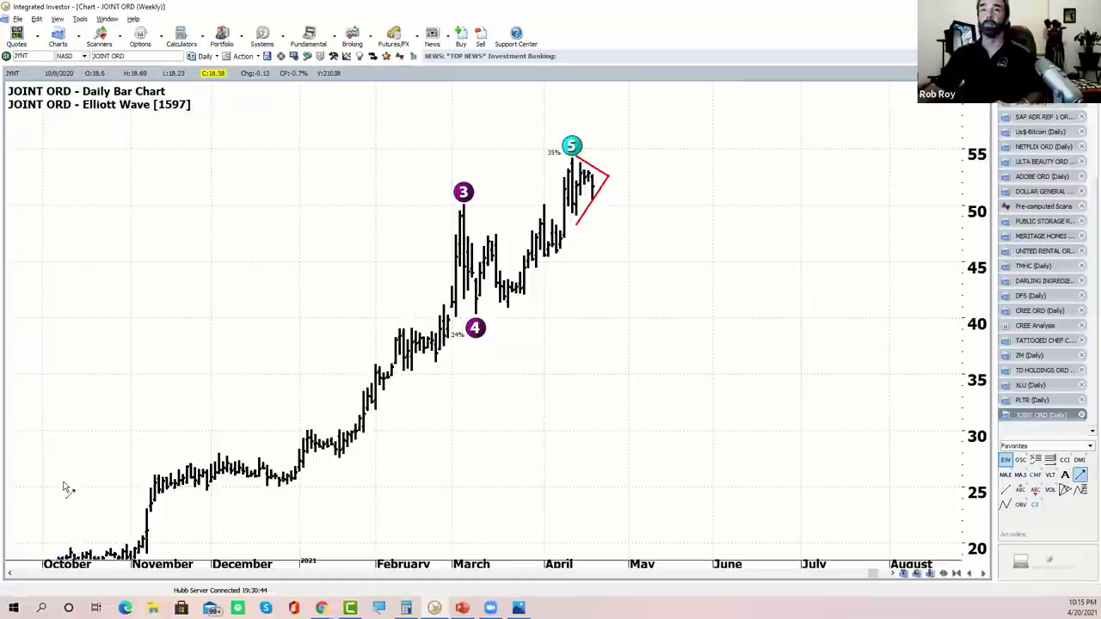
pyautogui.moveTo(63, 480)
pyautogui.mouseDown()
pyautogui.moveTo(398, 467)
pyautogui.moveTo(110, 473)
pyautogui.moveTo(154, 479)
pyautogui.mouseUp()
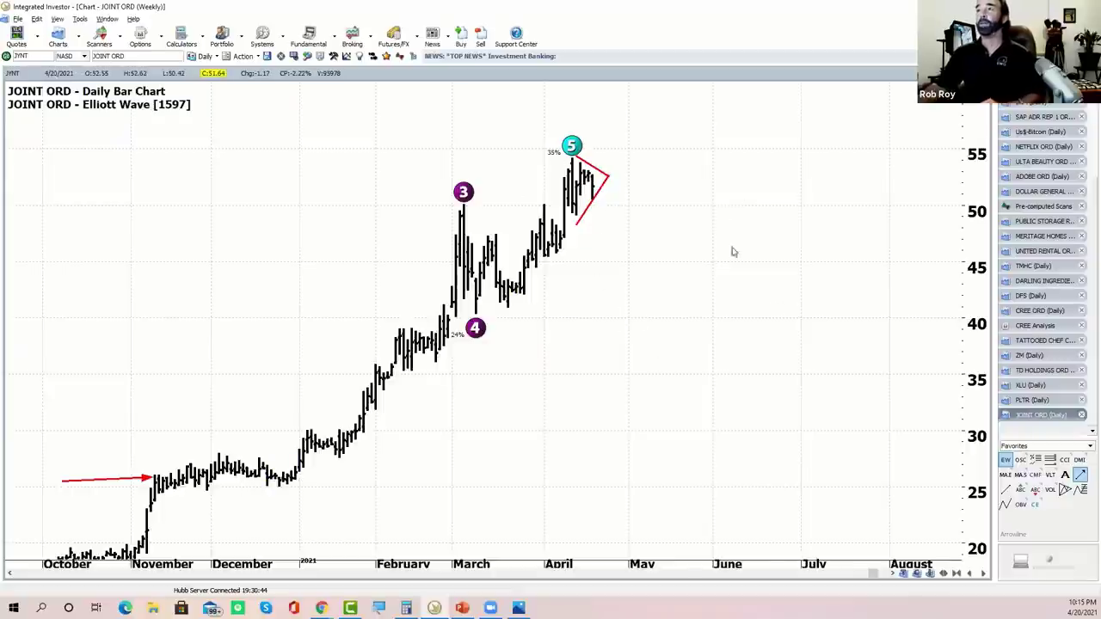
pyautogui.scroll(-1, 721, 269)
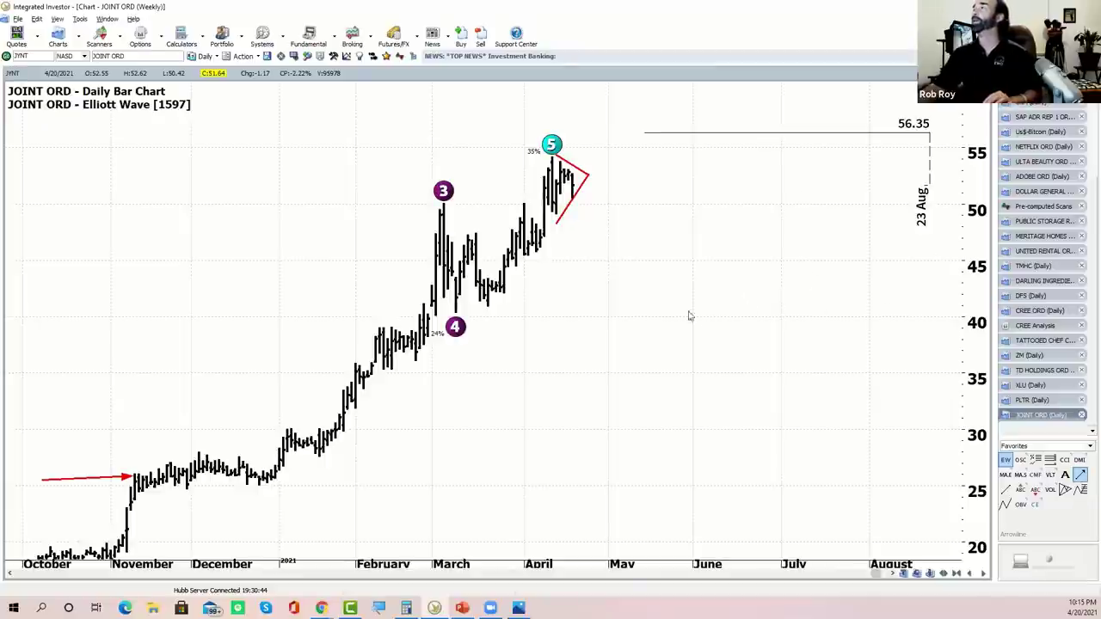
# Open a new daily bar chart for the symbol FNKO on the NASD exchange.
pyautogui.click(78, 38)
pyautogui.write('FNKO')
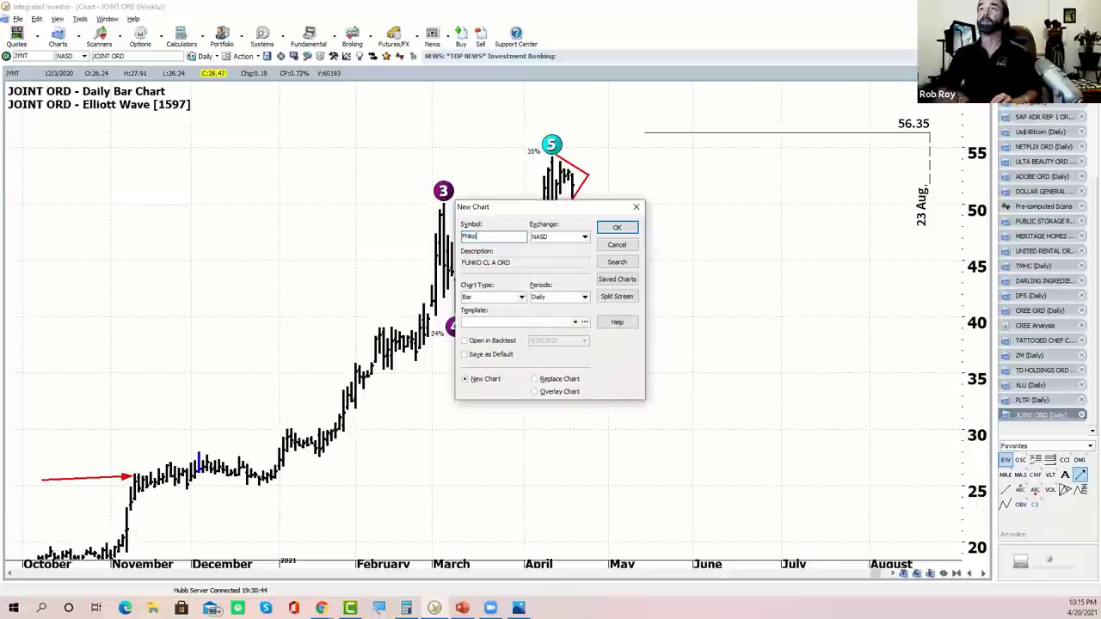
pyautogui.click(619, 227)
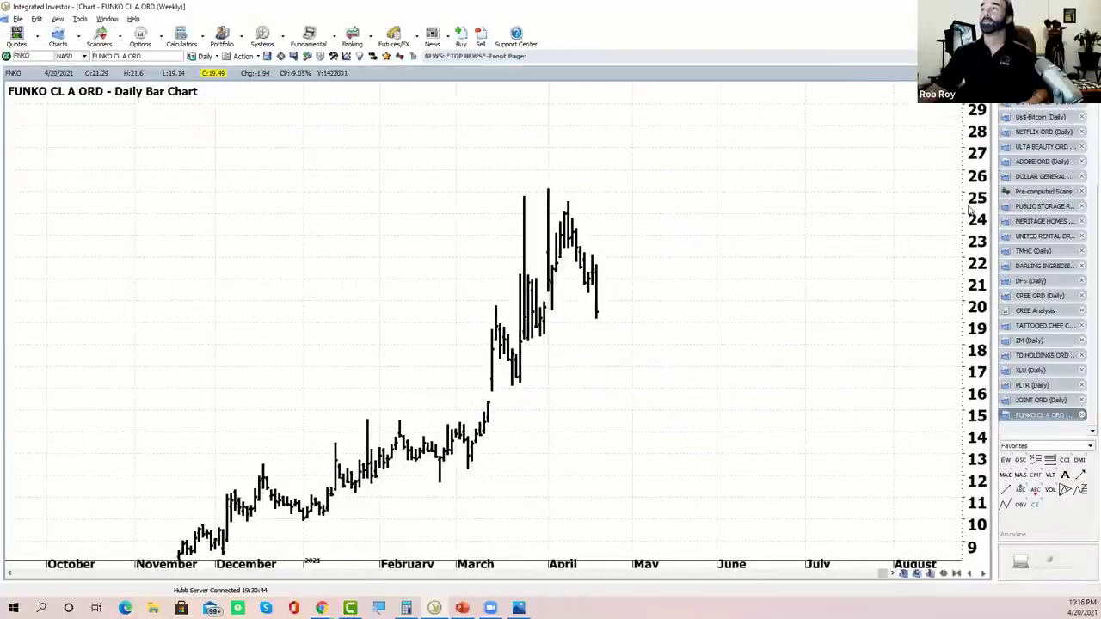
# Draw converging trendlines on the FNKO chart, one rising from about 16 in late March, one falling from about 26 in early April, meeting near 21.5.
pyautogui.click(1005, 488)
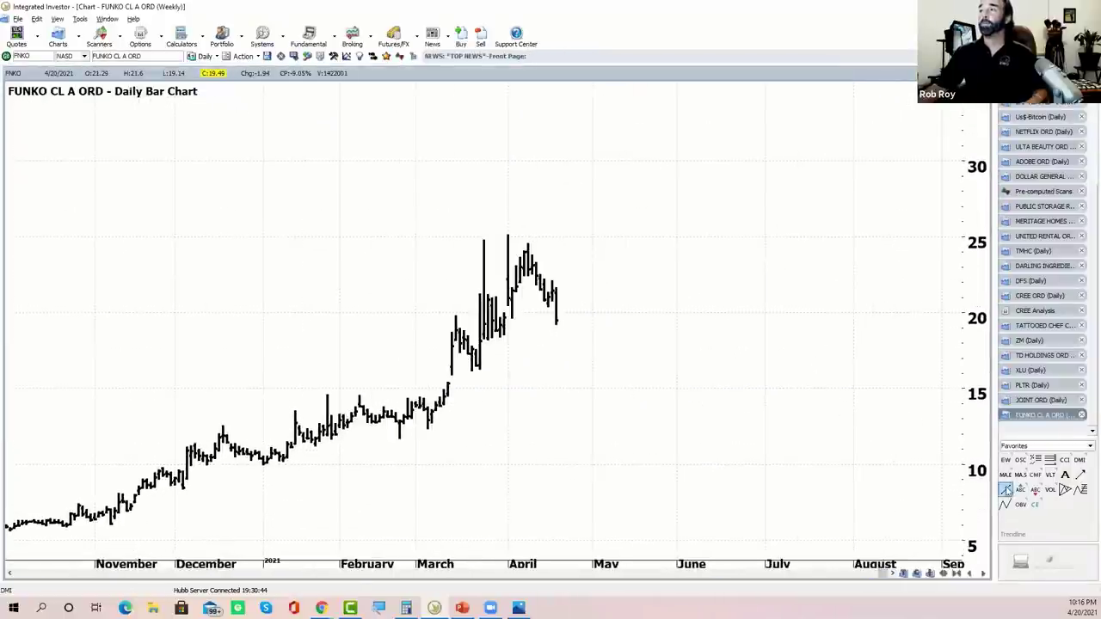
pyautogui.moveTo(484, 372); pyautogui.dragTo(561, 292)
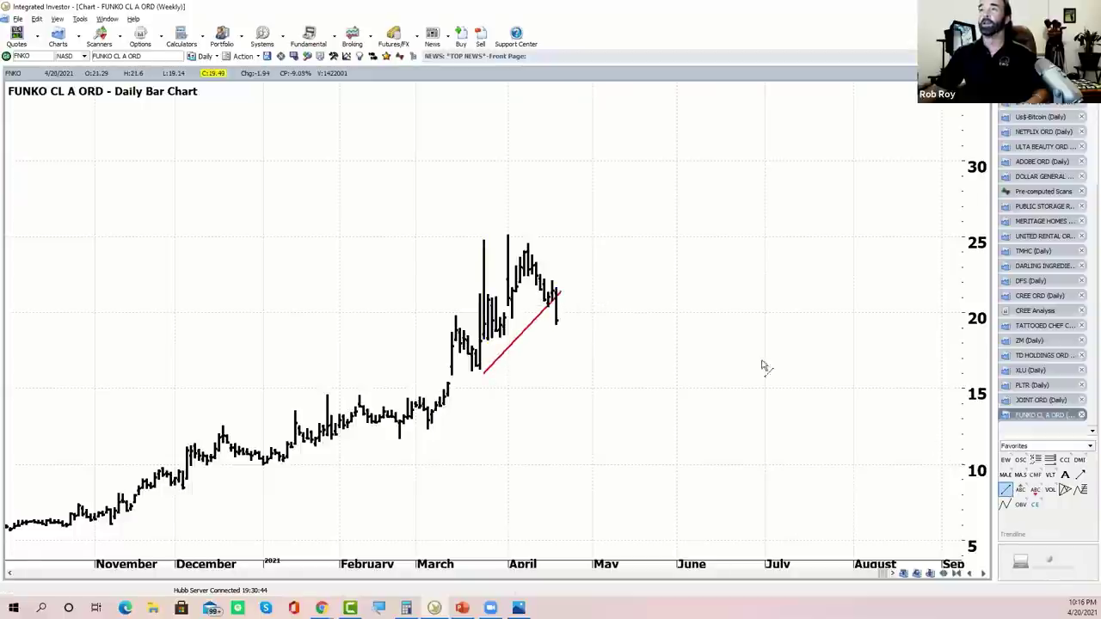
pyautogui.moveTo(511, 225); pyautogui.dragTo(561, 293)
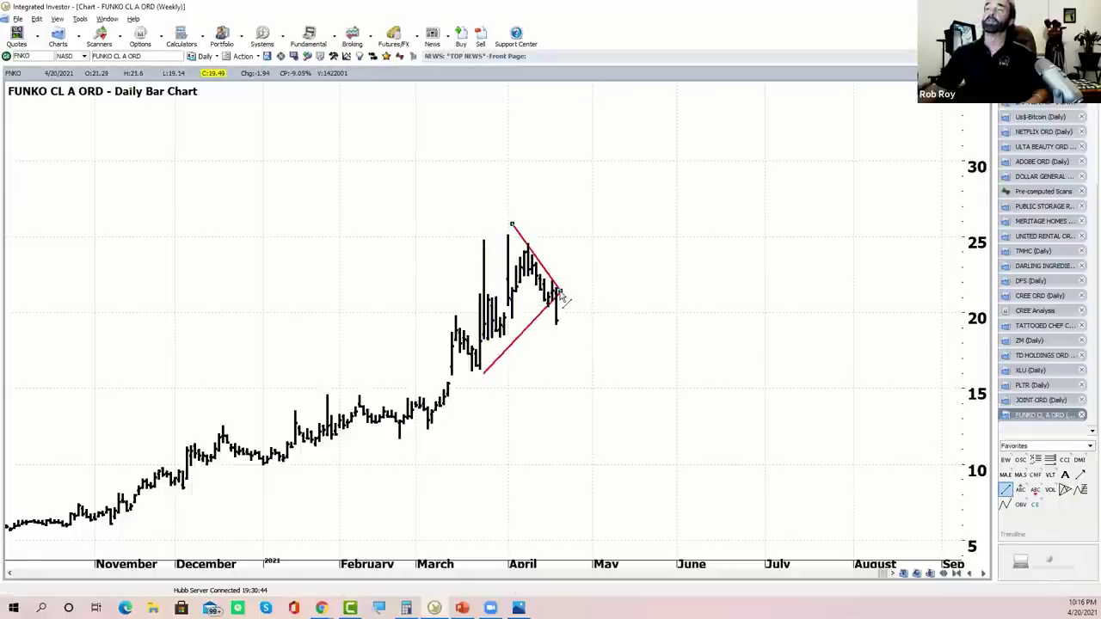
# Check the DMI indicator on the FNKO chart, remove it, and apply Elliott Wave.
pyautogui.click(1080, 461)
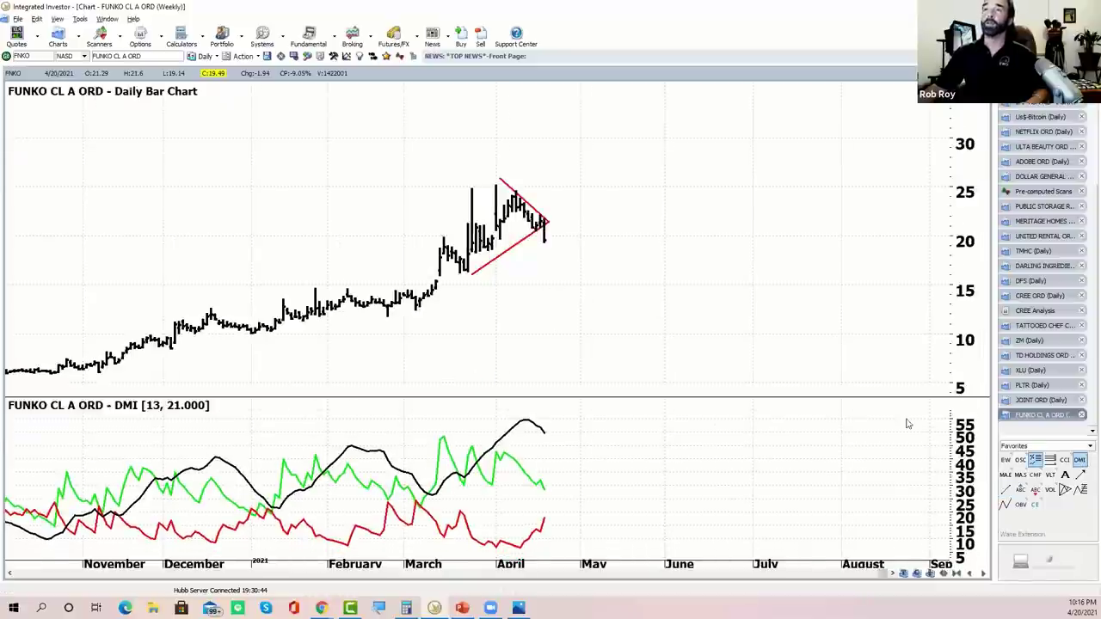
pyautogui.click(1080, 461)
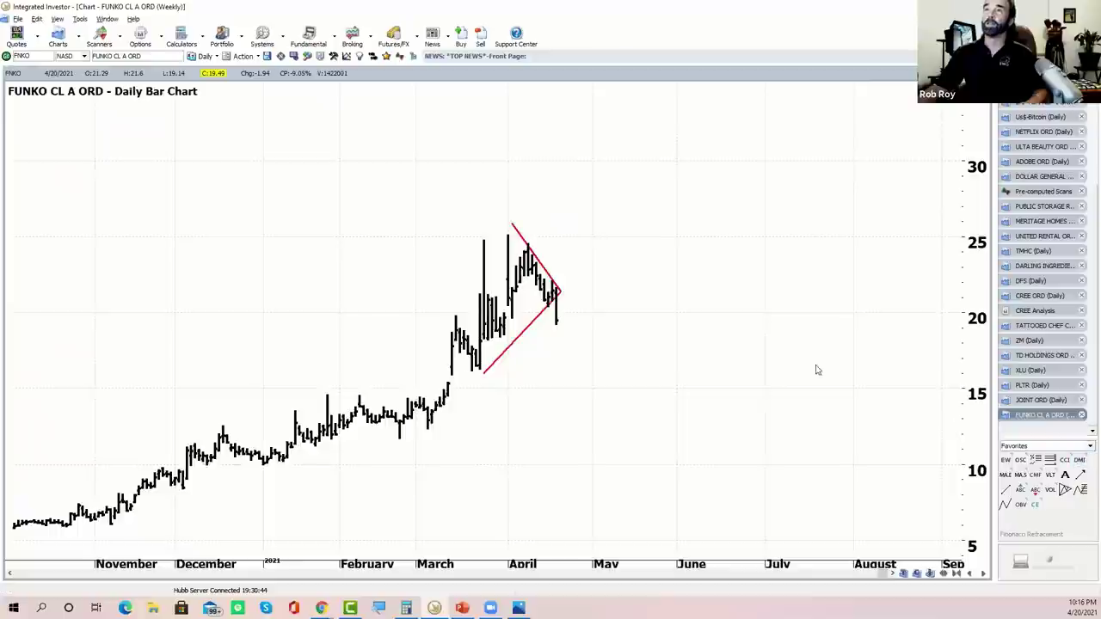
pyautogui.click(1006, 461)
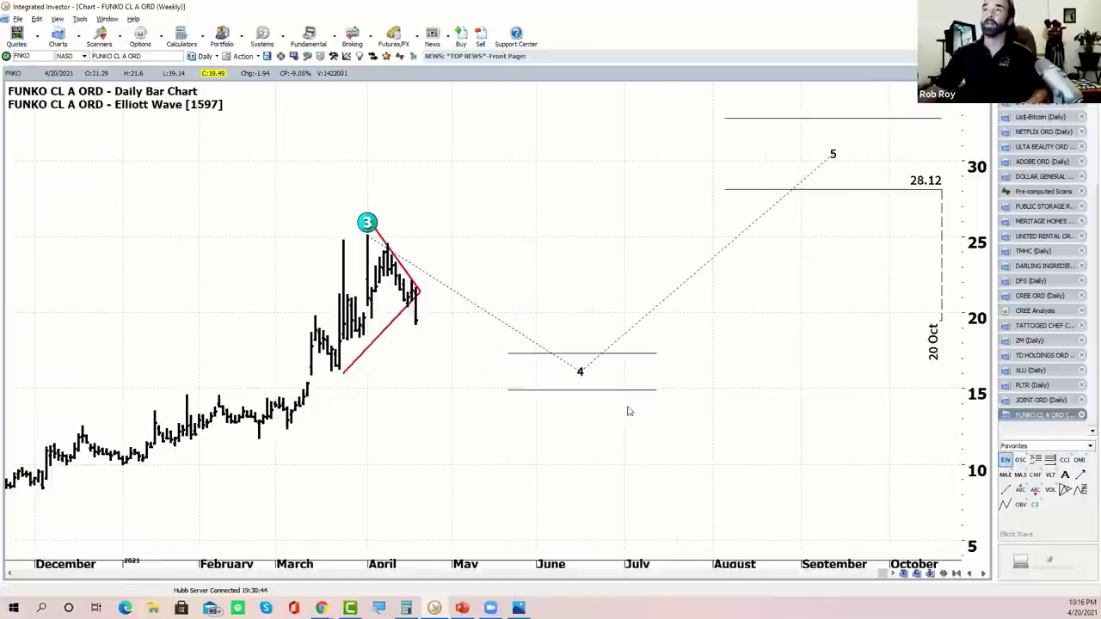